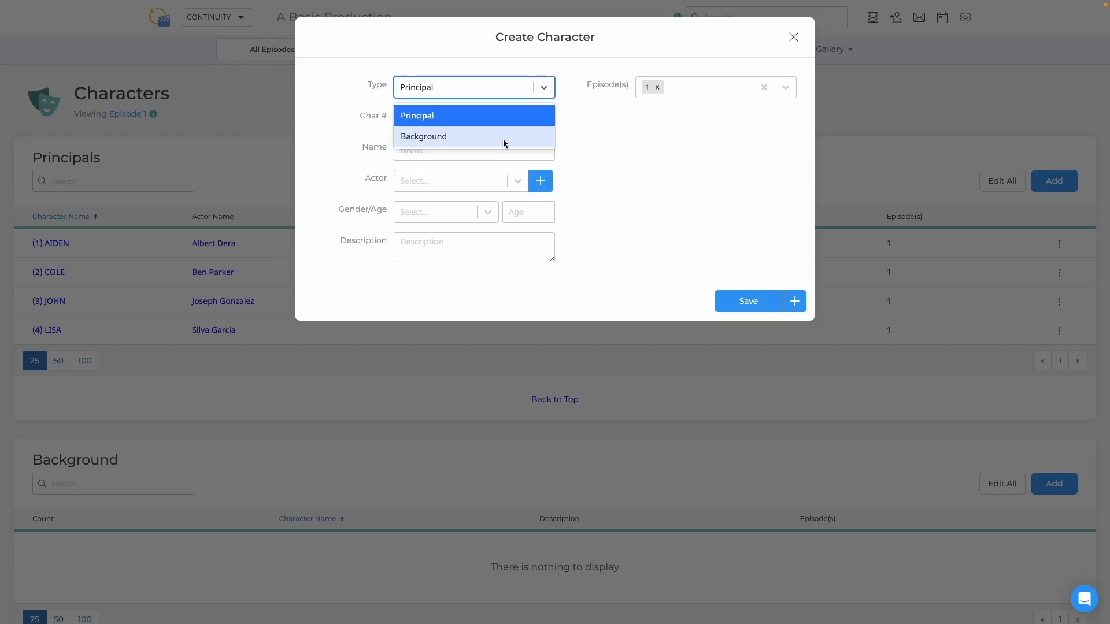
# Create a background character named INTERNS with a count of 15 for episode 1.
pyautogui.click(504, 139)
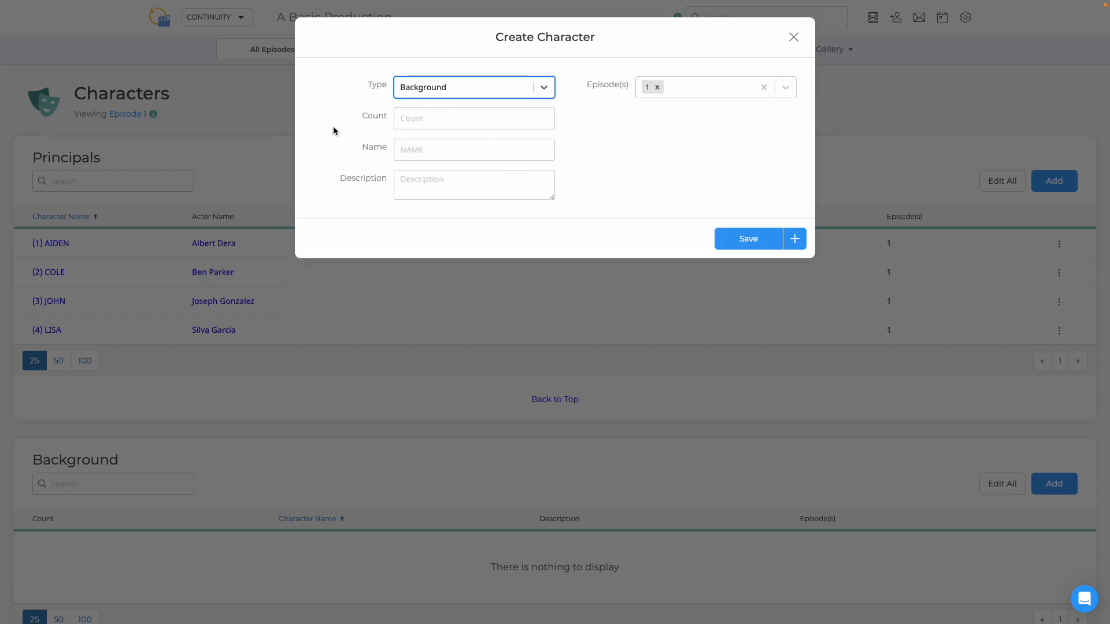
pyautogui.click(539, 86)
pyautogui.click(501, 121)
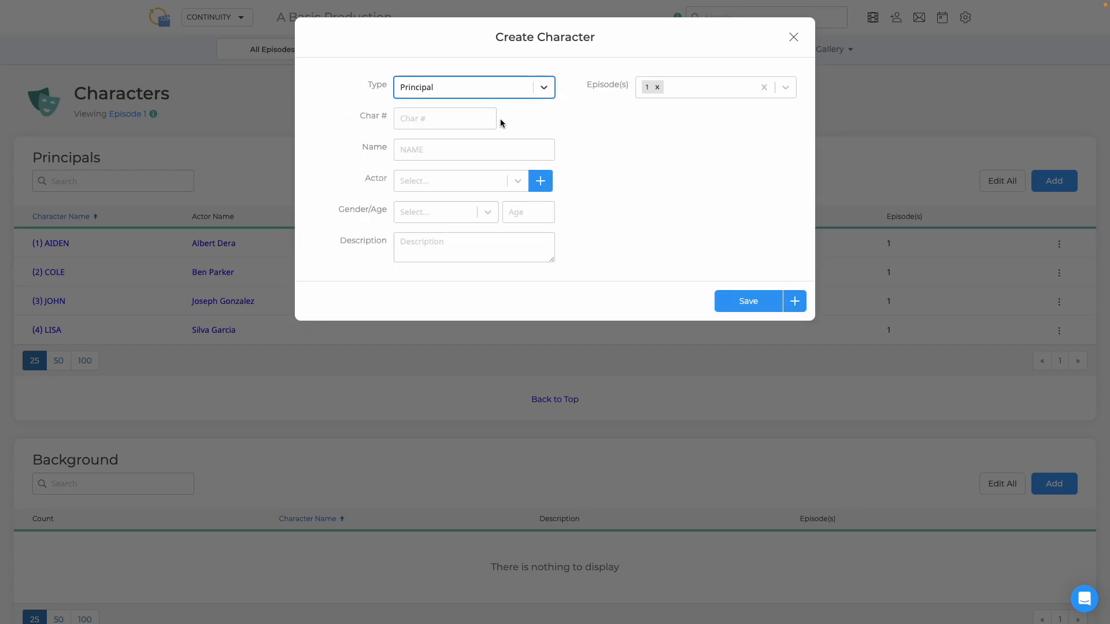
pyautogui.click(528, 87)
pyautogui.click(512, 131)
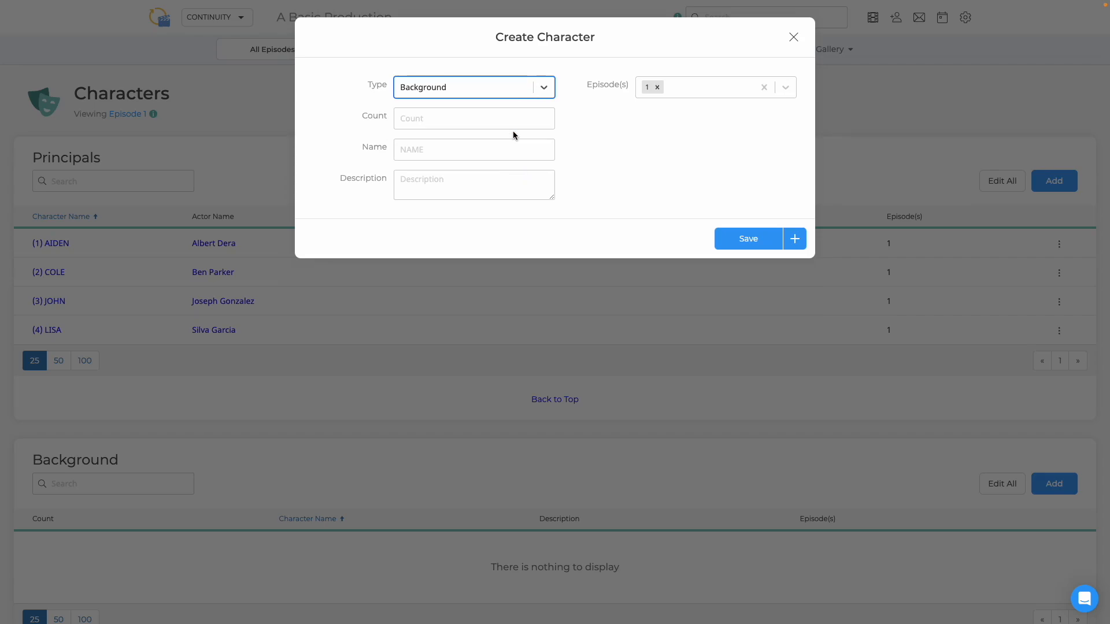
pyautogui.click(462, 149)
pyautogui.write('INTERNS')
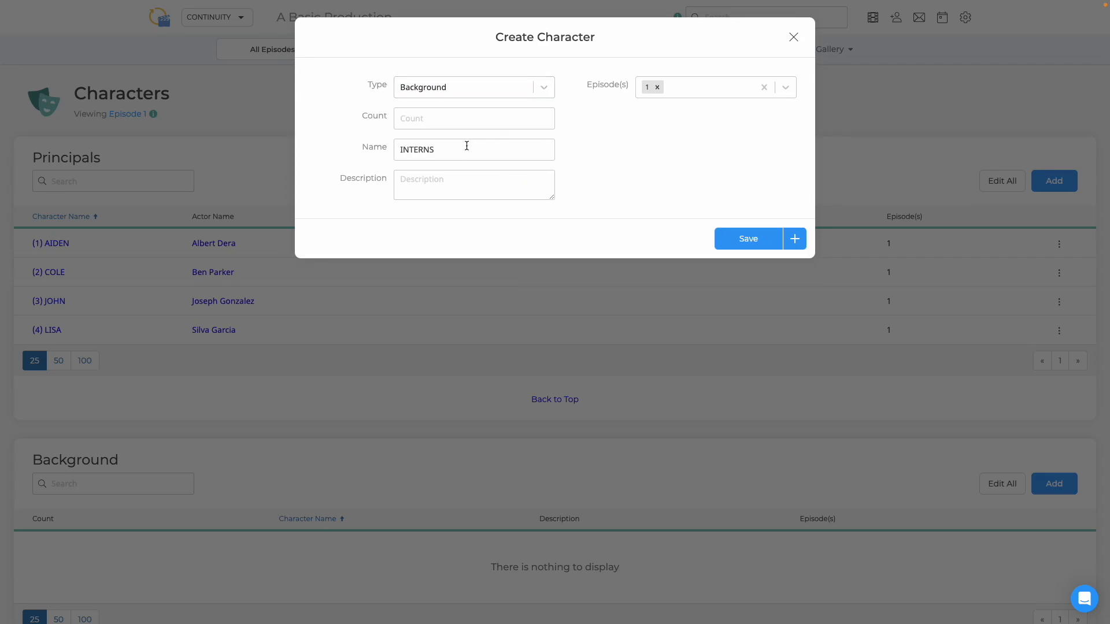
pyautogui.click(480, 120)
pyautogui.write('15')
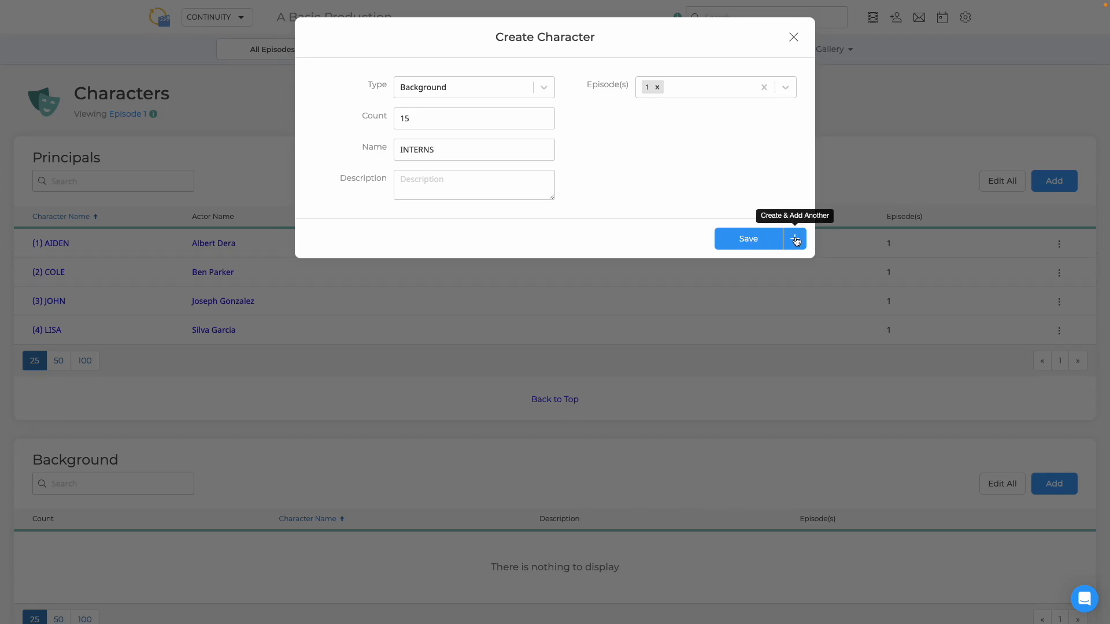
pyautogui.click(752, 239)
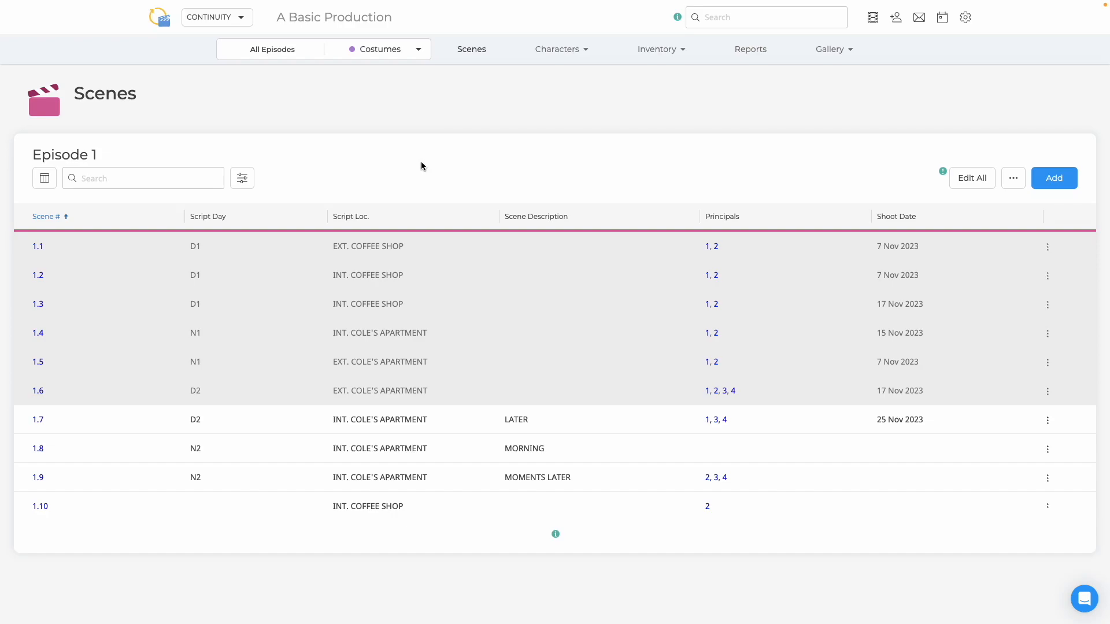
# Open scene 1.1 and create a new principal character named BOB in it.
pyautogui.click(38, 247)
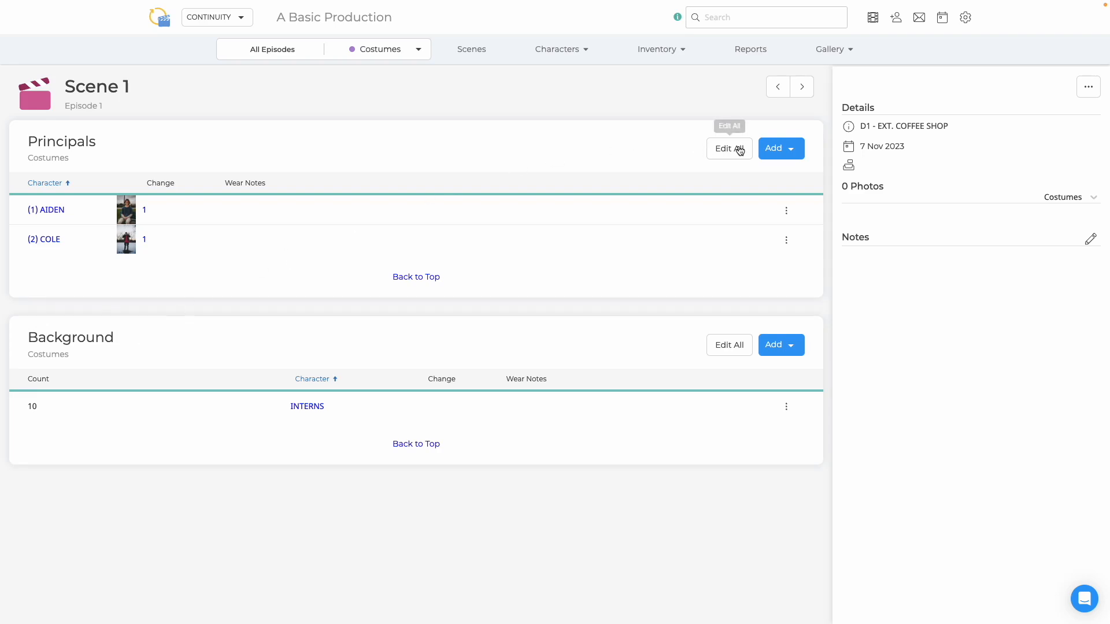
pyautogui.click(787, 151)
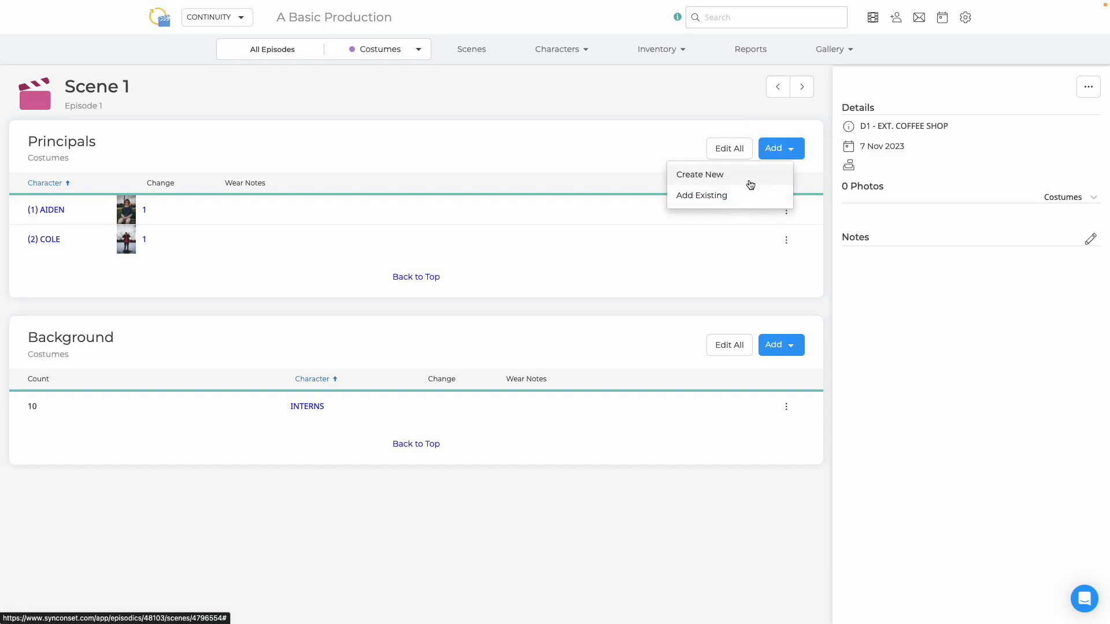
pyautogui.click(750, 183)
pyautogui.click(568, 150)
pyautogui.write('BOB')
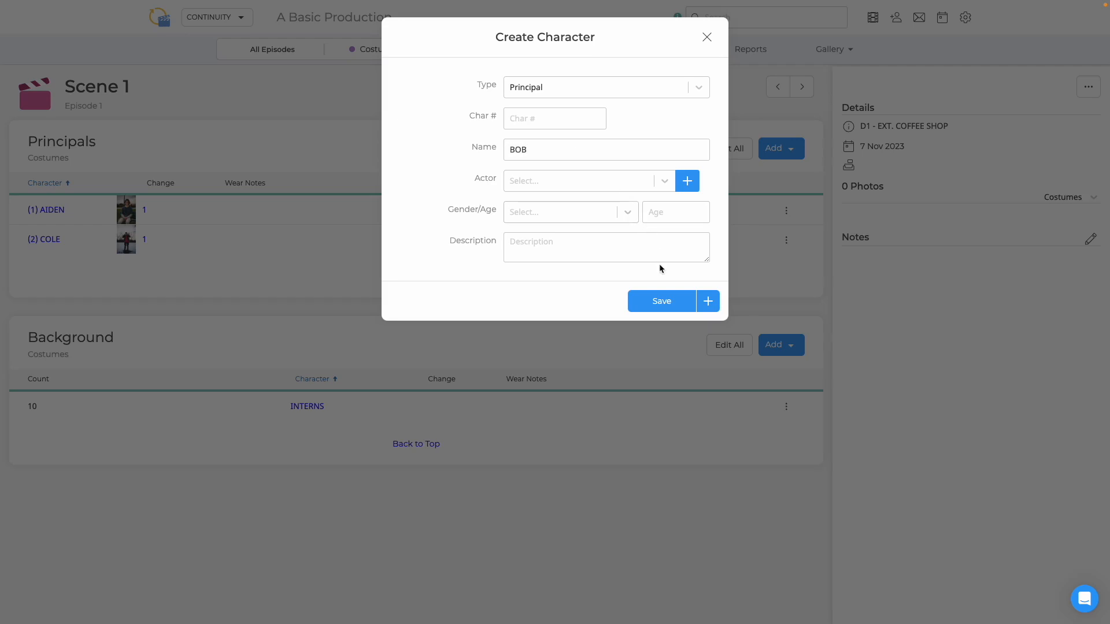
pyautogui.click(664, 303)
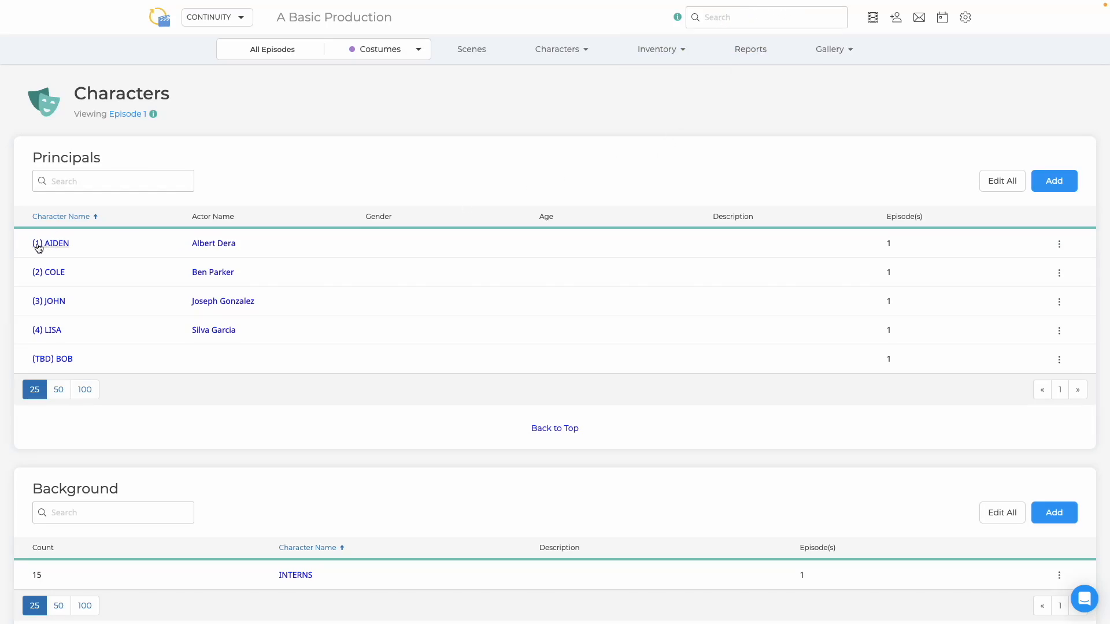
# Open the character AIDEN and add it to scenes 8, 9 and 10 of episode 1 - A Basic Episode.
pyautogui.click(48, 244)
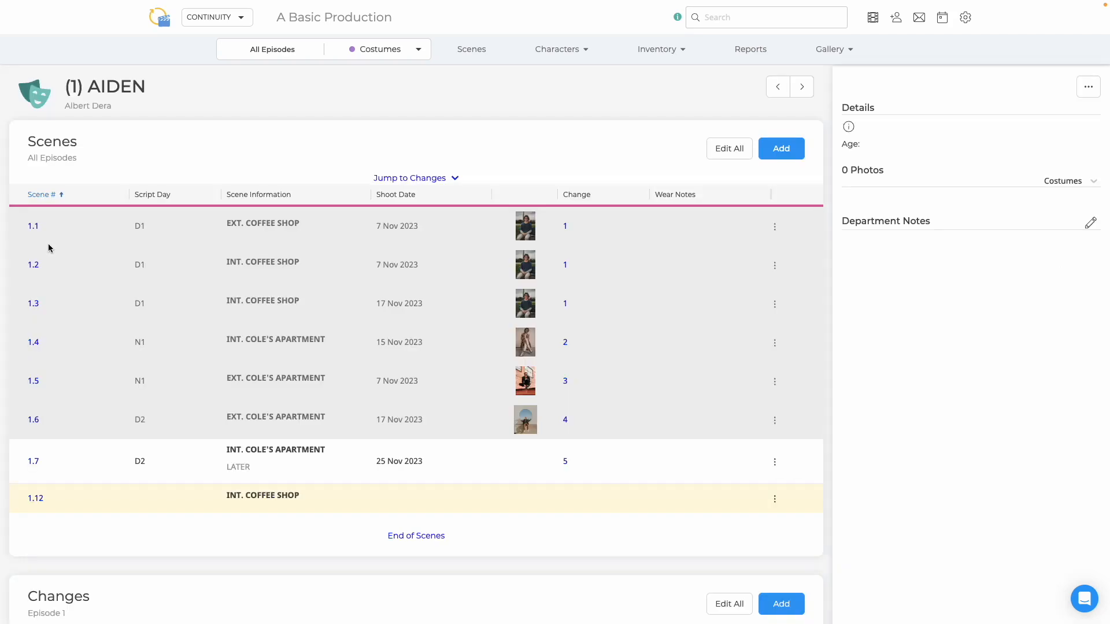
pyautogui.click(781, 148)
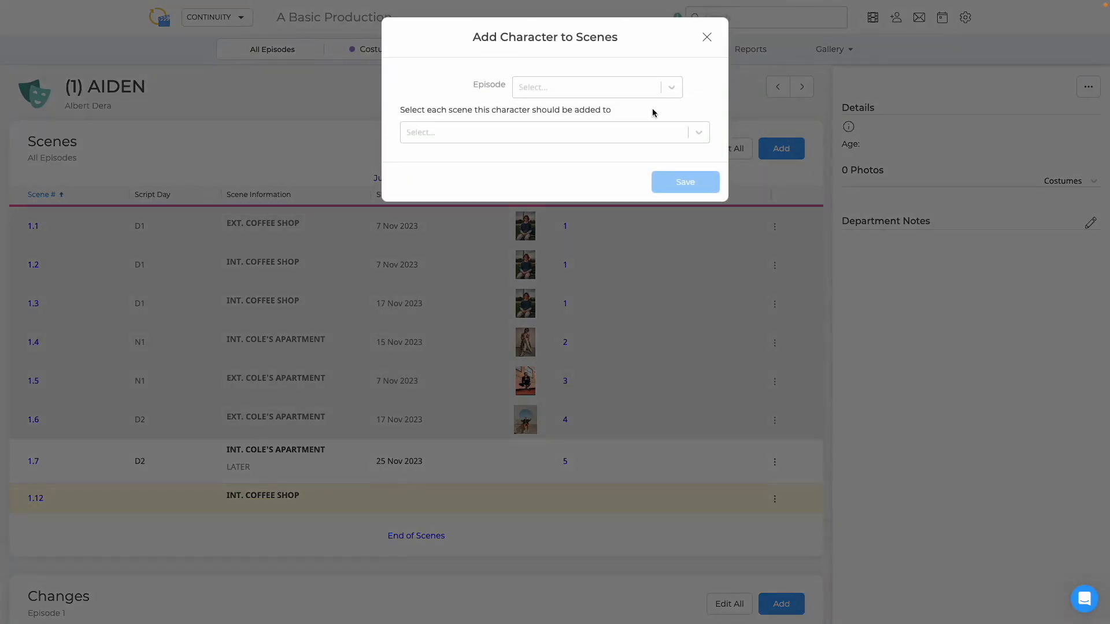
pyautogui.click(594, 96)
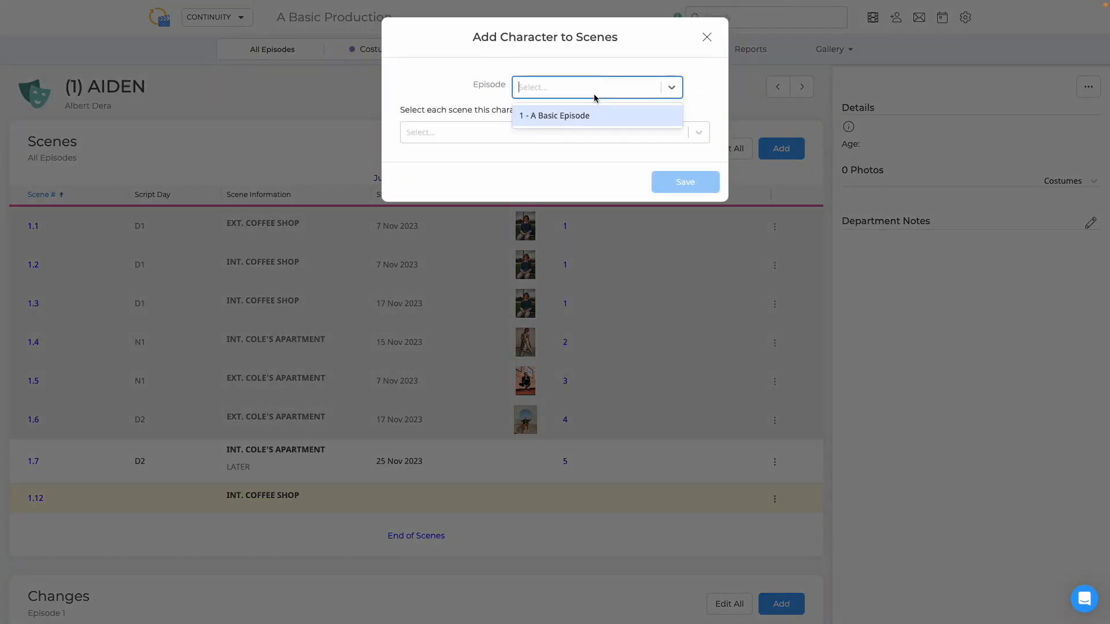
pyautogui.click(588, 119)
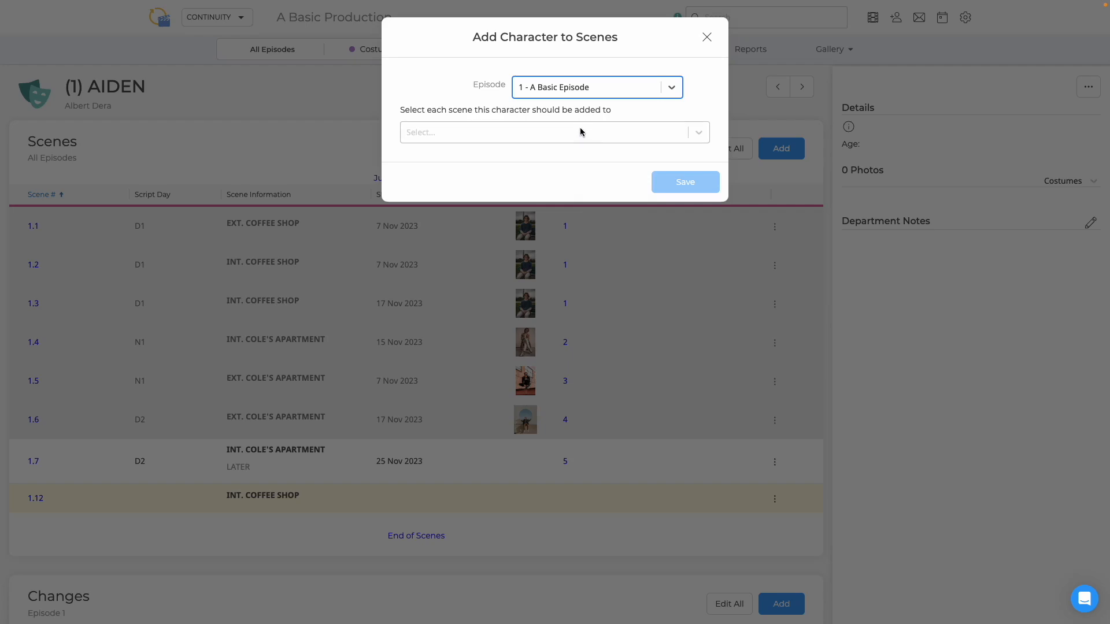
pyautogui.click(578, 135)
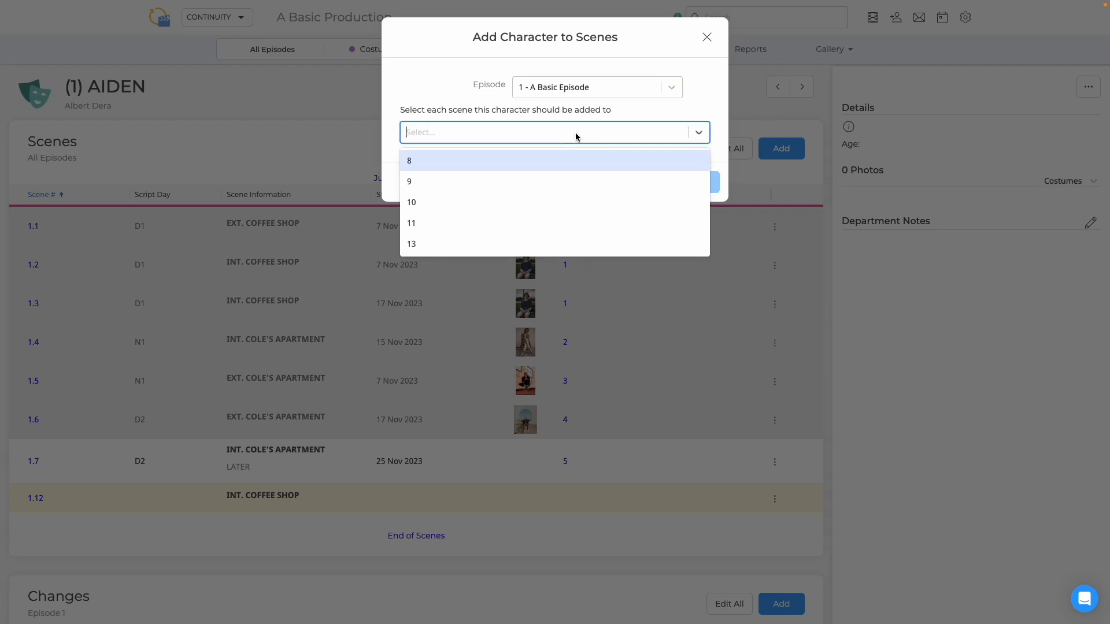
pyautogui.click(533, 160)
pyautogui.click(533, 153)
pyautogui.click(531, 141)
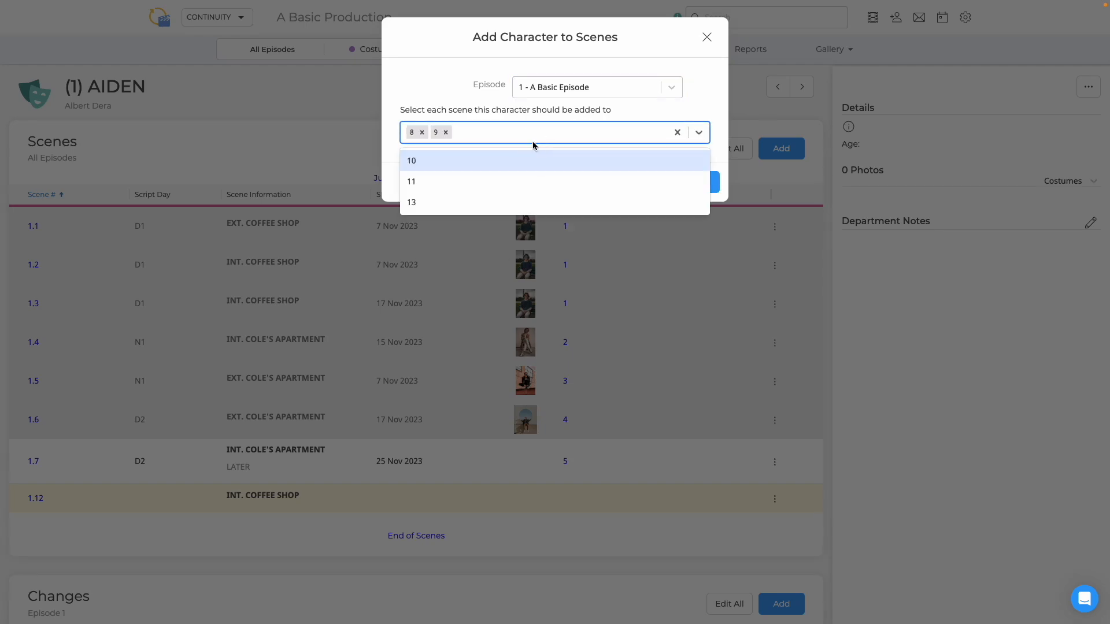
pyautogui.click(535, 167)
pyautogui.click(682, 182)
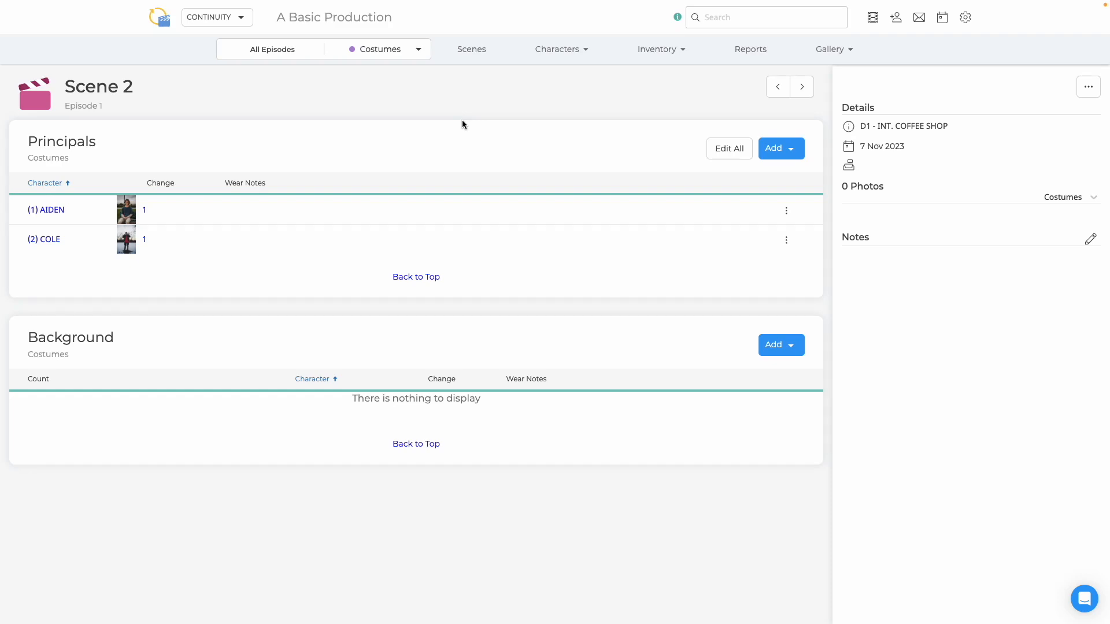
# Add the existing principals LISA and BOB to Scene 2.
pyautogui.click(781, 149)
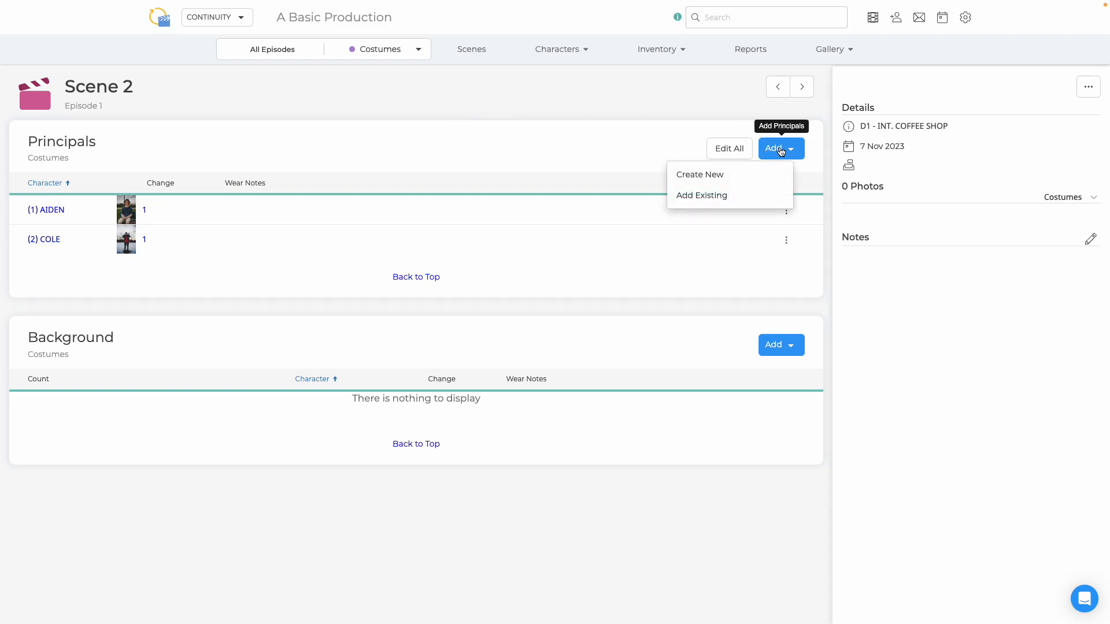
pyautogui.click(745, 193)
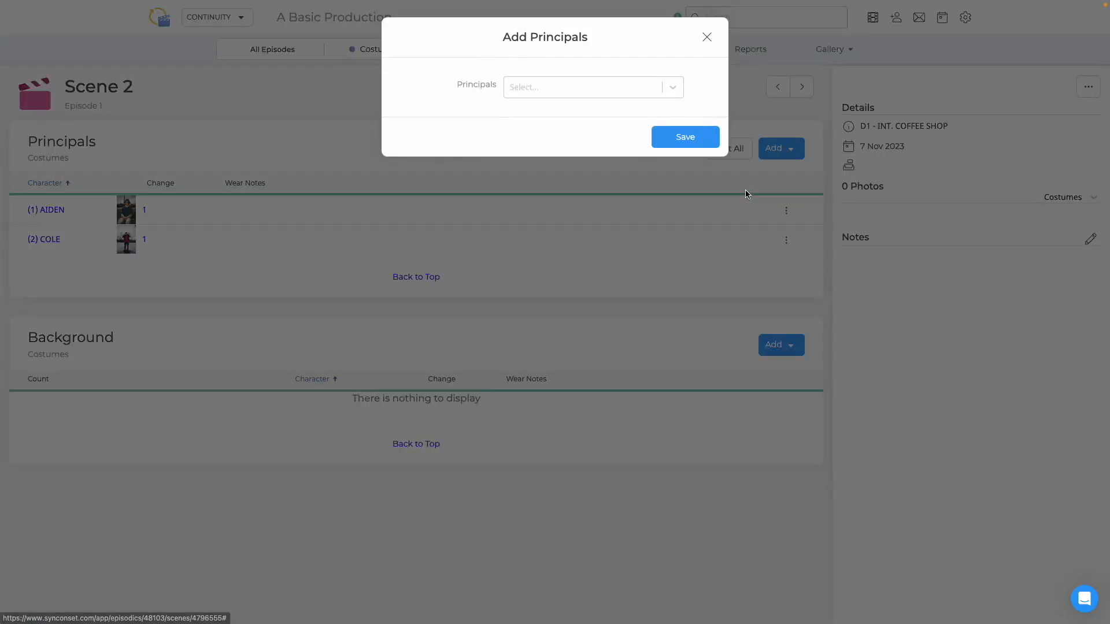
pyautogui.click(563, 92)
pyautogui.click(560, 141)
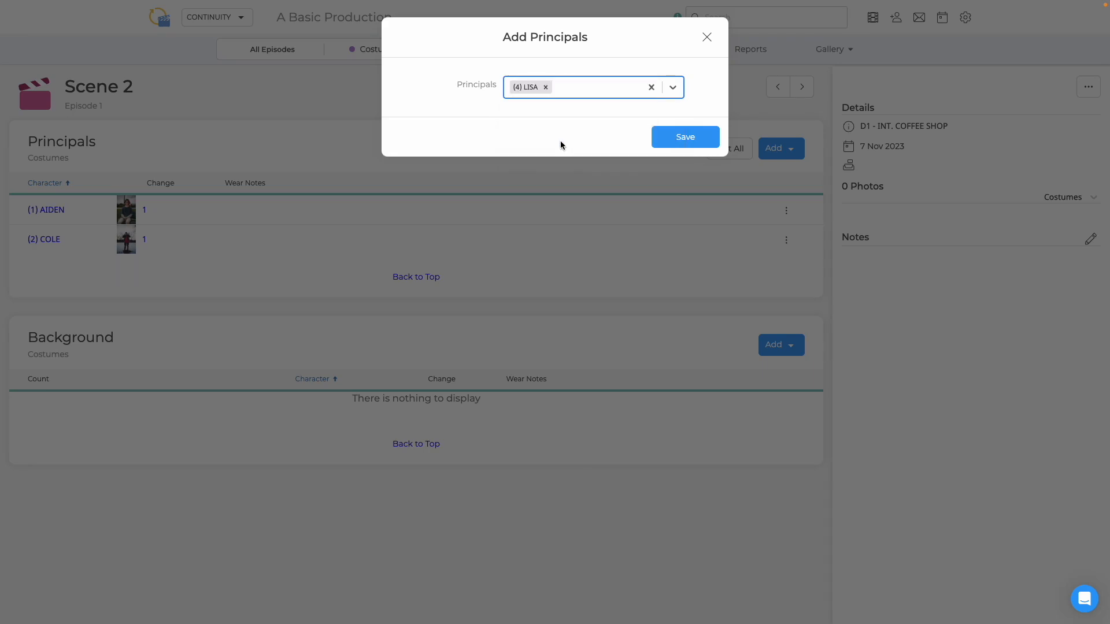
pyautogui.click(580, 95)
pyautogui.click(582, 144)
pyautogui.click(681, 140)
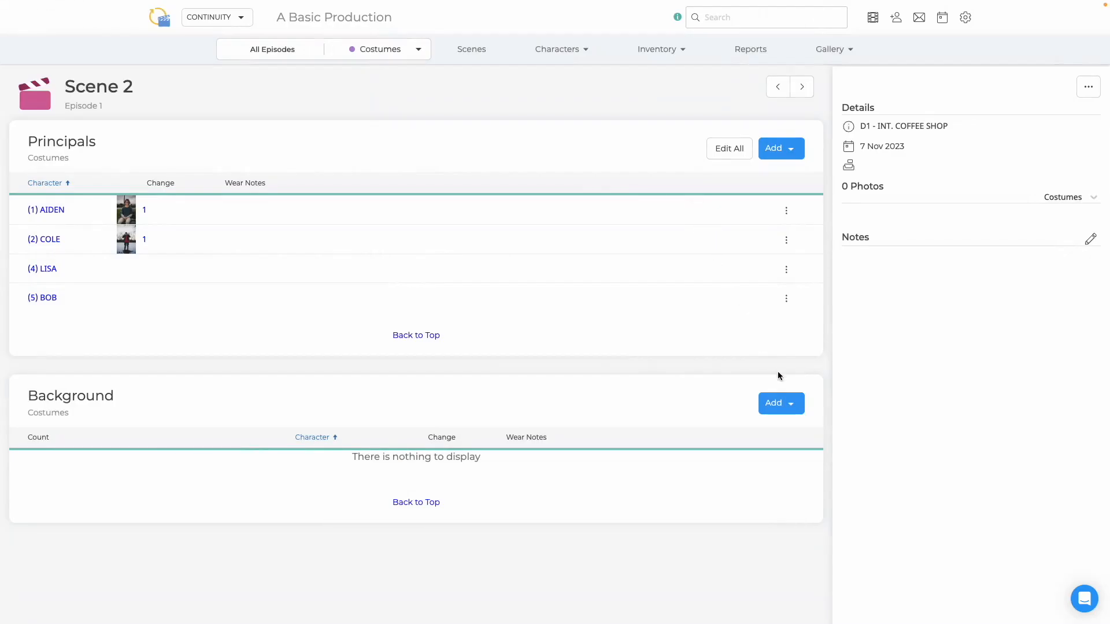
# Search the existing background characters for "barist" and add BARISTAS to Scene 2 with a count of 5.
pyautogui.click(781, 411)
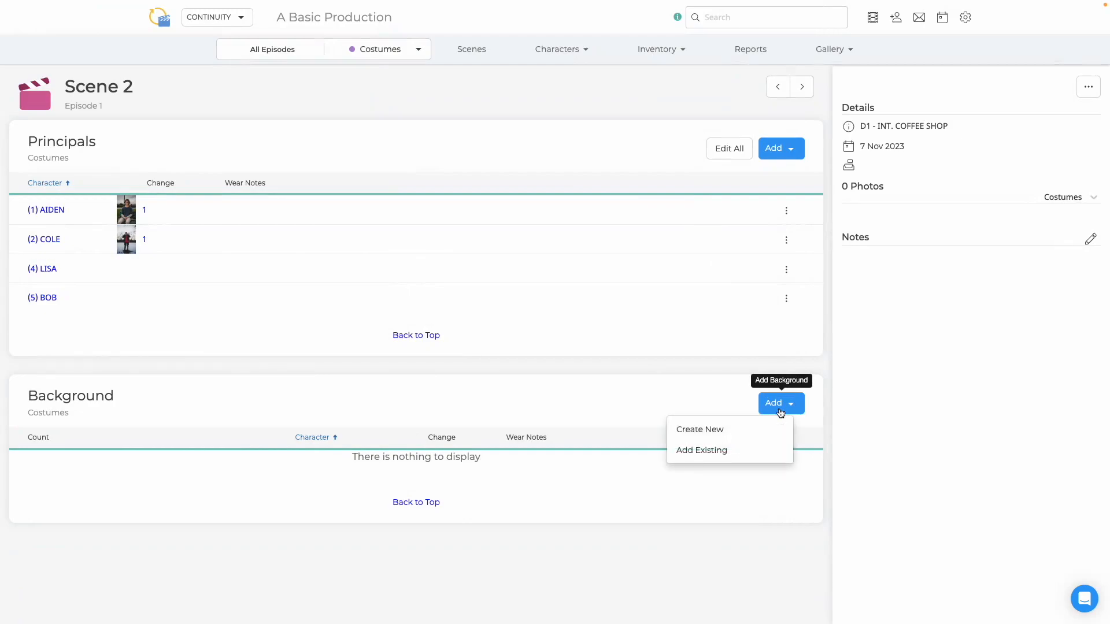
pyautogui.click(762, 449)
pyautogui.click(610, 83)
pyautogui.write('b')
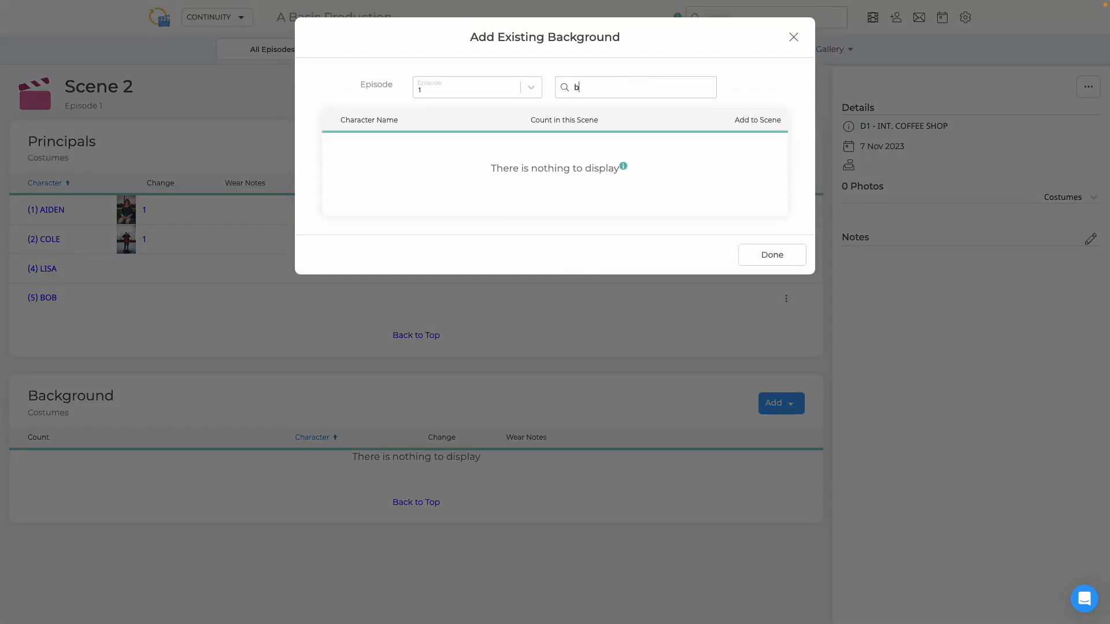
pyautogui.write('arist')
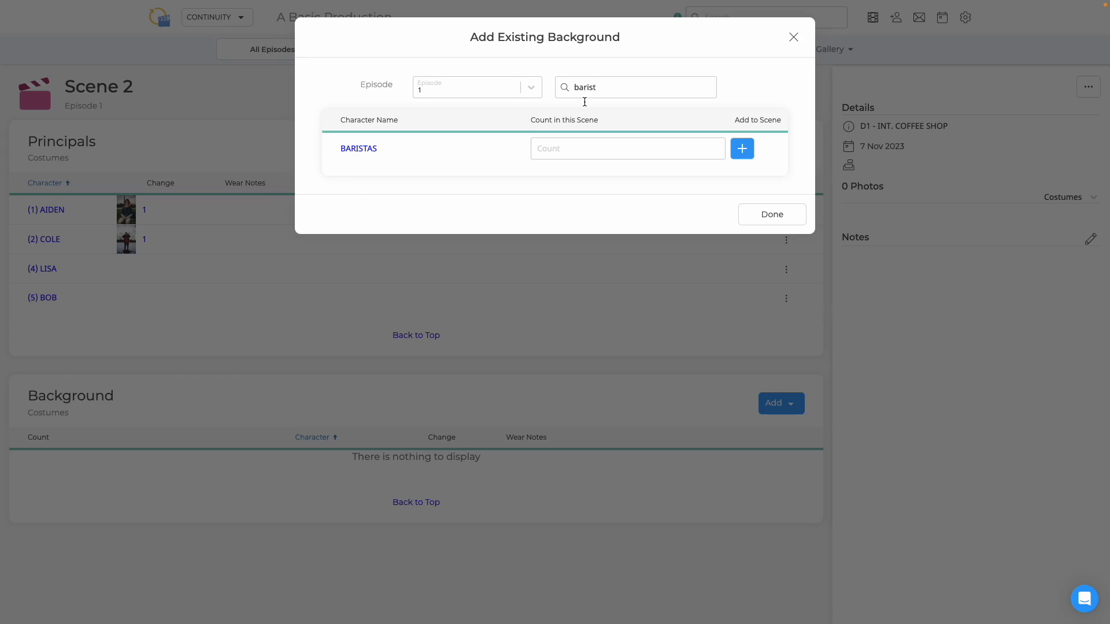
pyautogui.click(583, 154)
pyautogui.write('5')
pyautogui.click(745, 151)
pyautogui.click(784, 253)
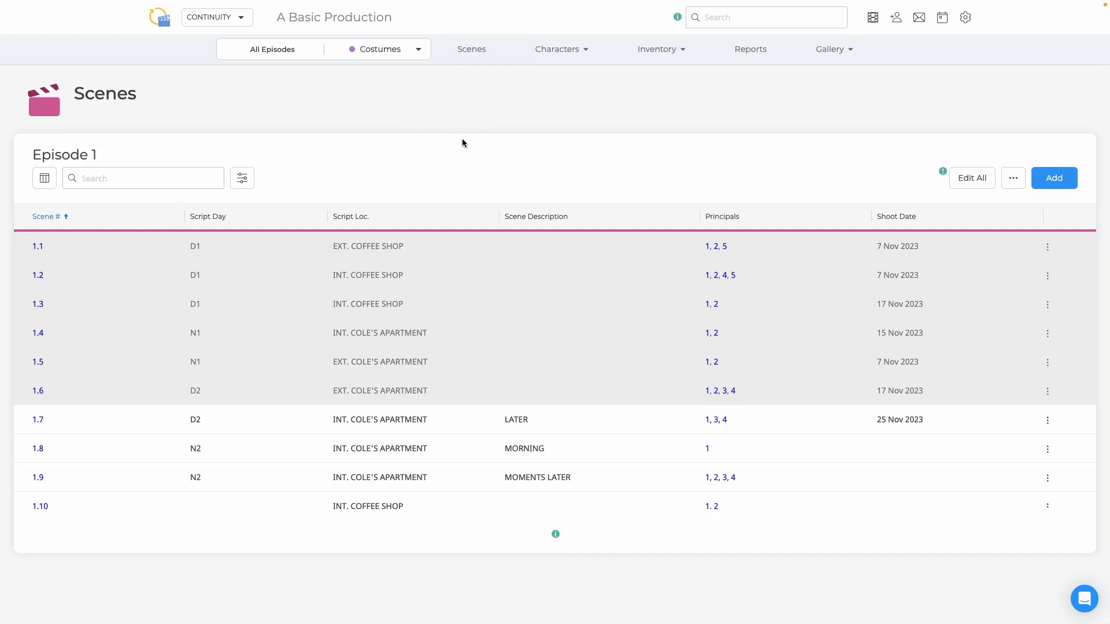
# Edit scene 1.3 in the scene list, add JOHN to its principals, and save the scene.
pyautogui.click(1047, 307)
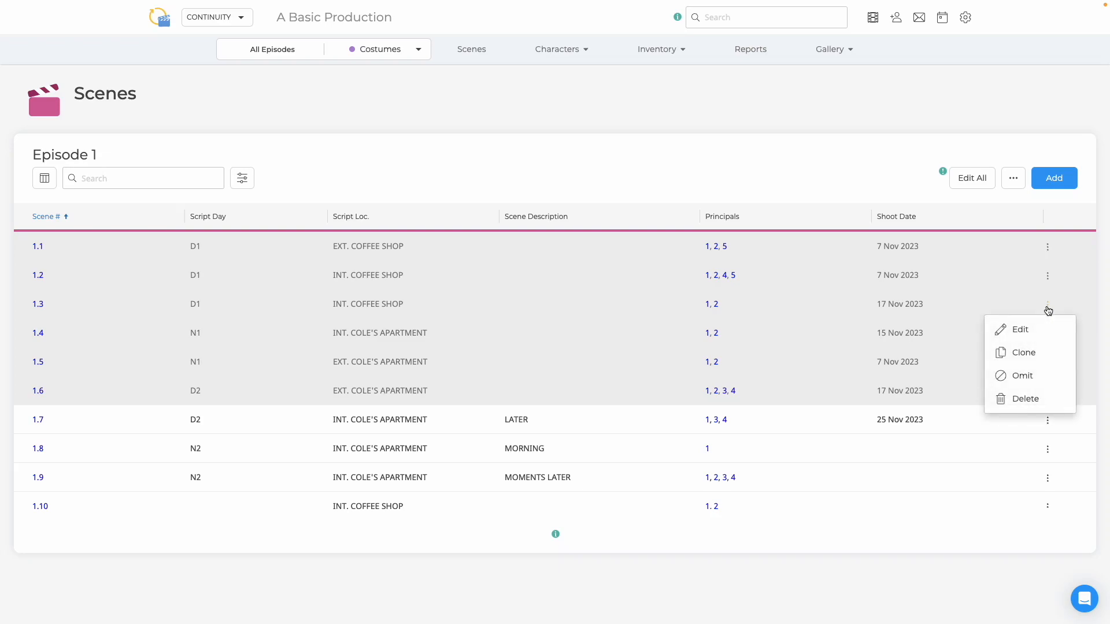
pyautogui.click(1035, 331)
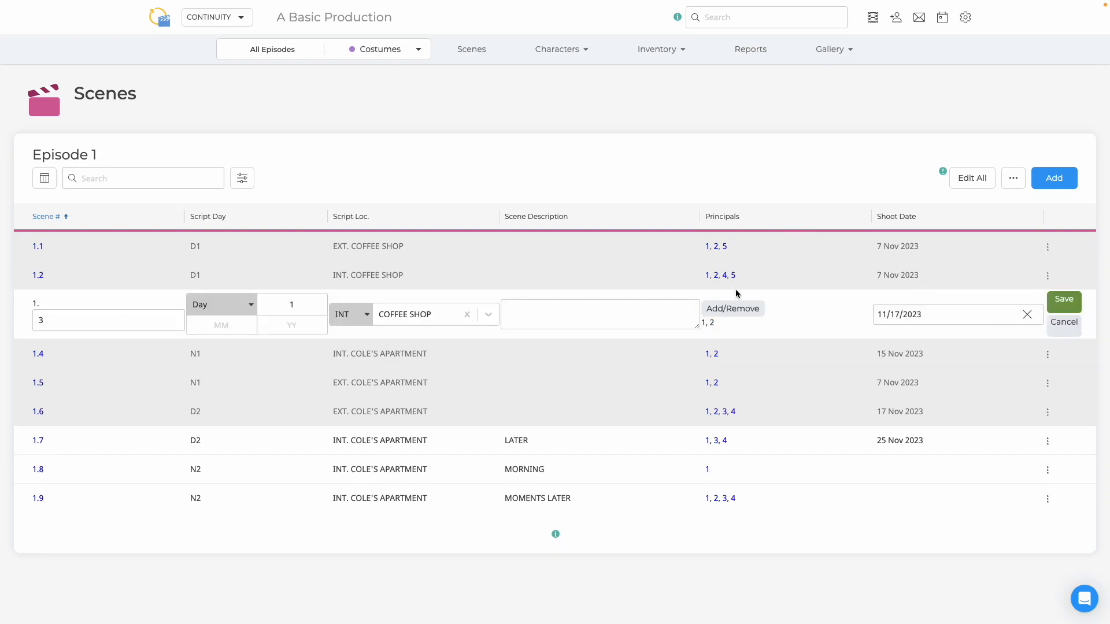
pyautogui.click(739, 311)
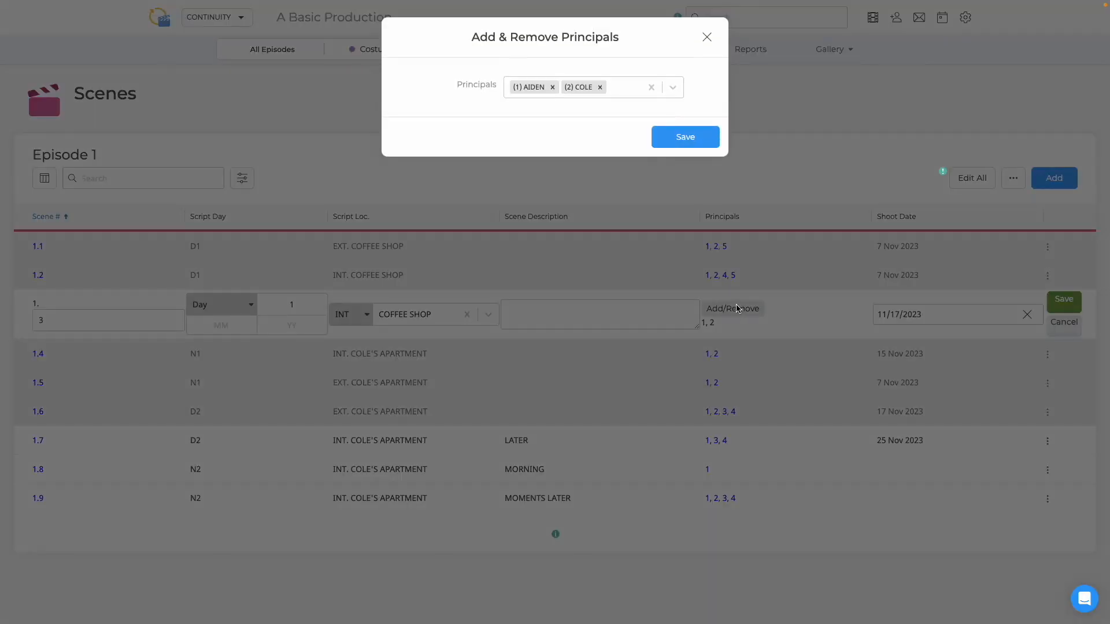
pyautogui.click(623, 91)
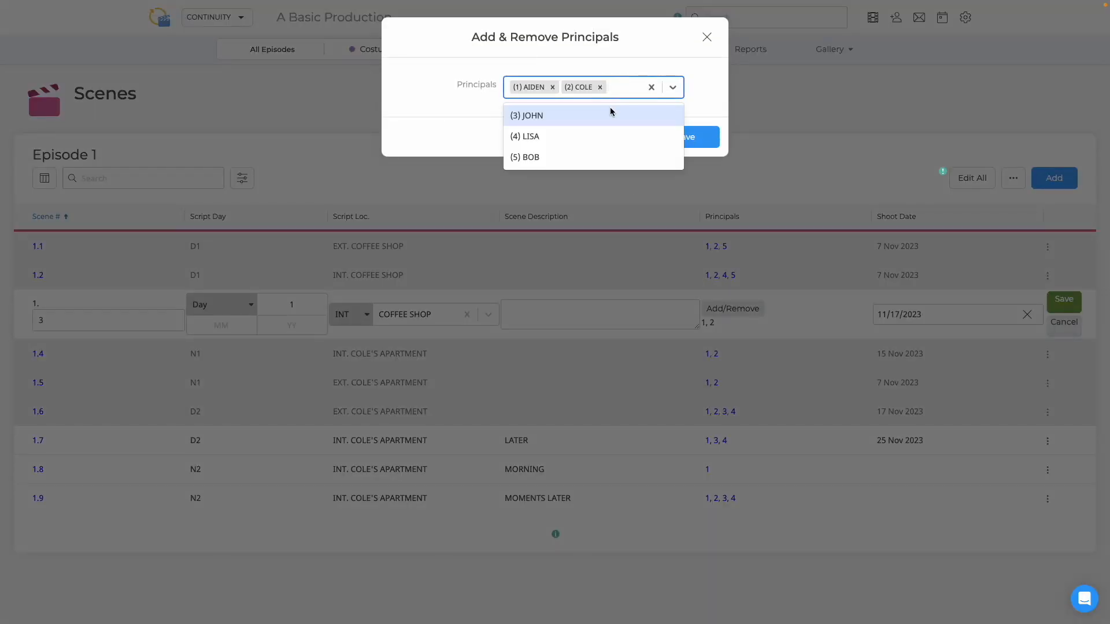
pyautogui.click(611, 114)
pyautogui.click(618, 99)
pyautogui.click(596, 126)
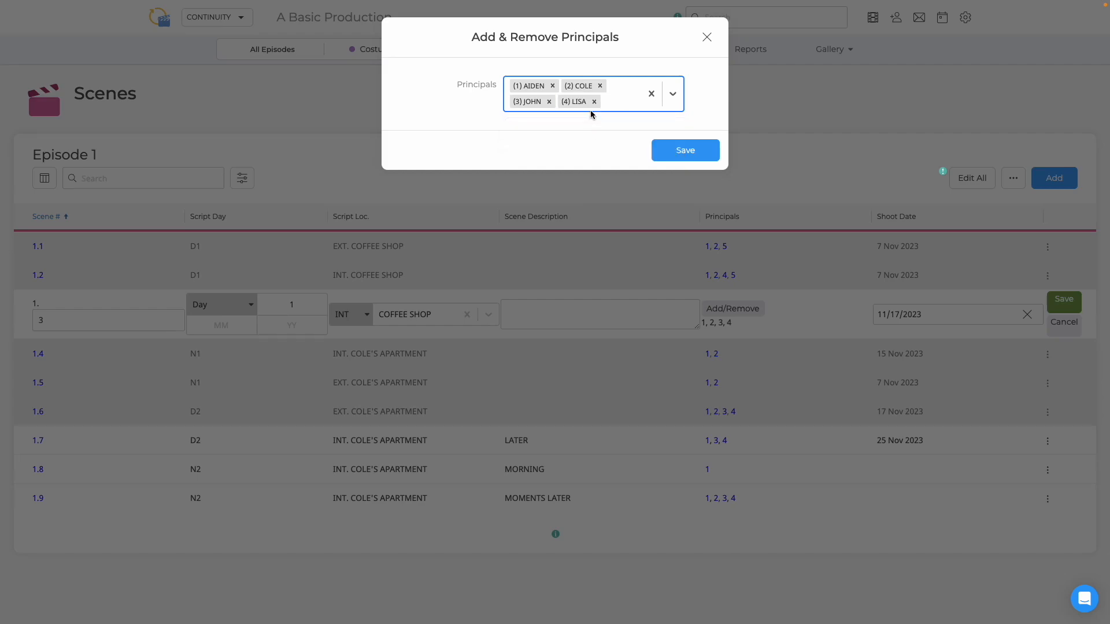
pyautogui.click(596, 102)
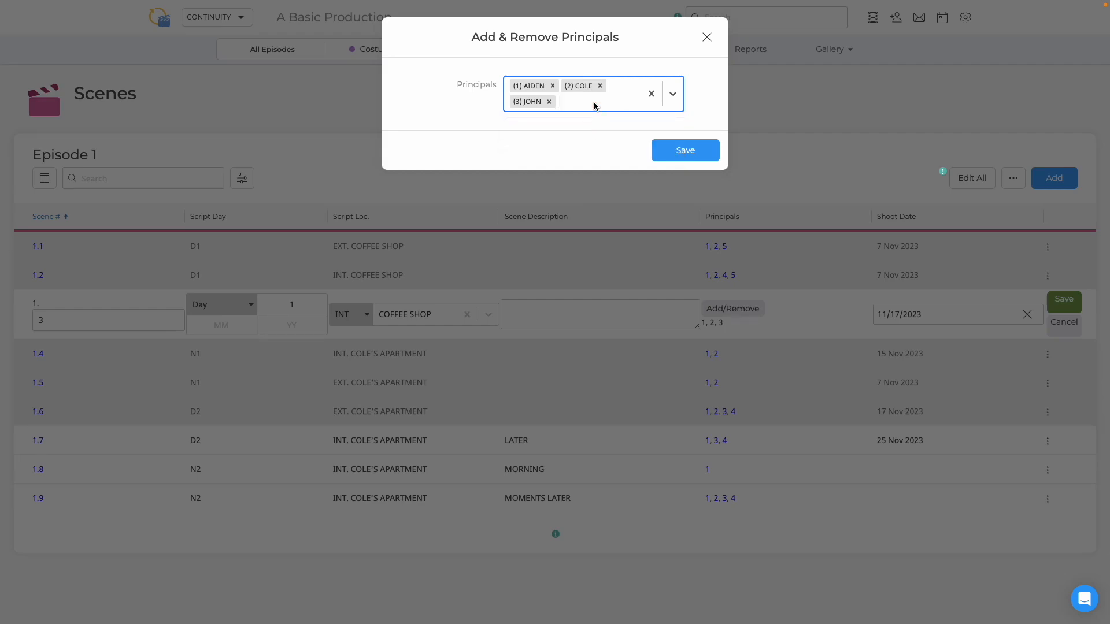
pyautogui.click(687, 152)
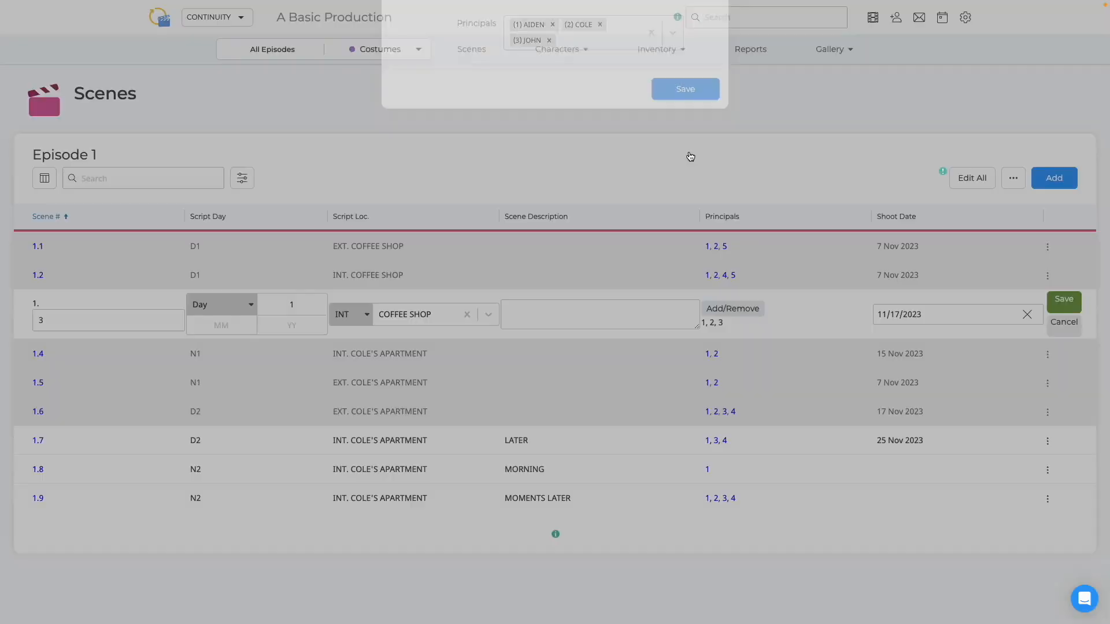
pyautogui.click(1070, 302)
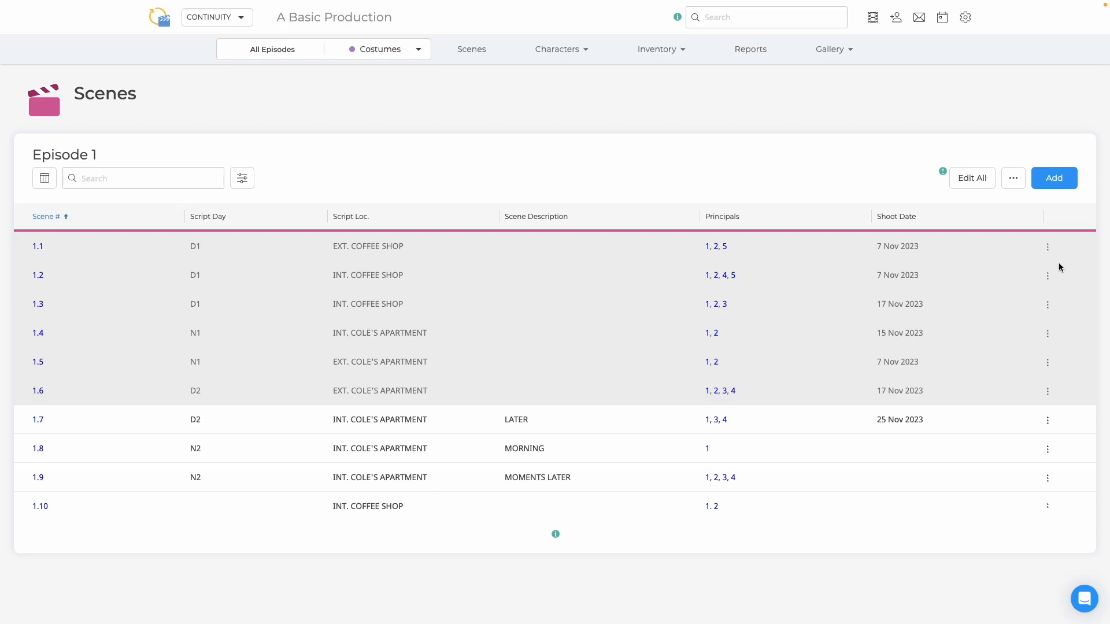
# Open all Episode 1 scenes for editing at once and save the scene list.
pyautogui.click(971, 184)
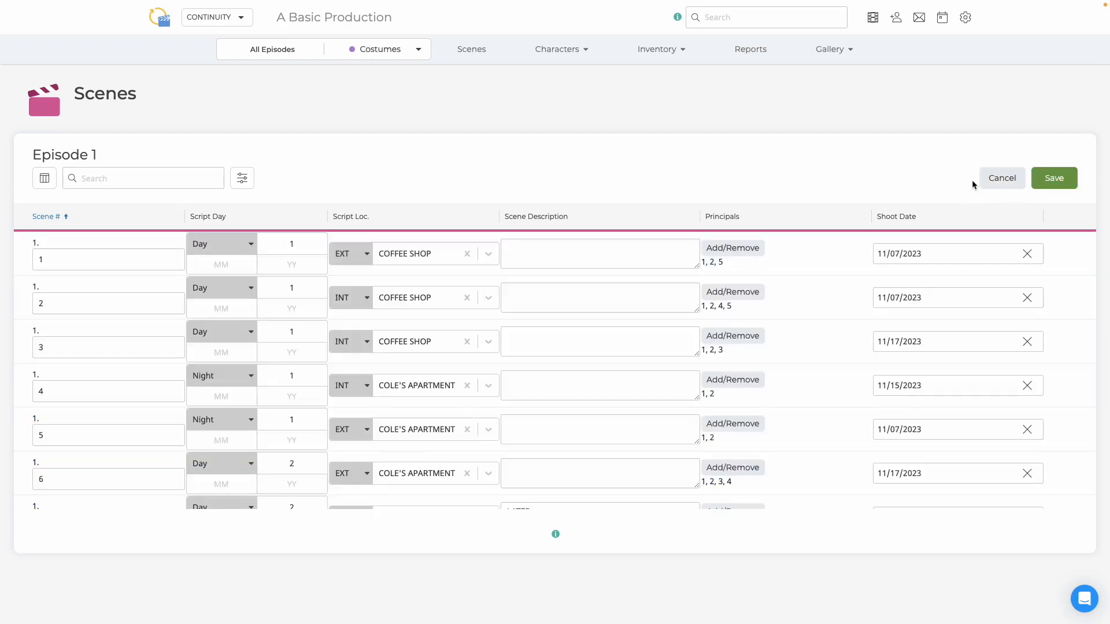
pyautogui.click(1054, 179)
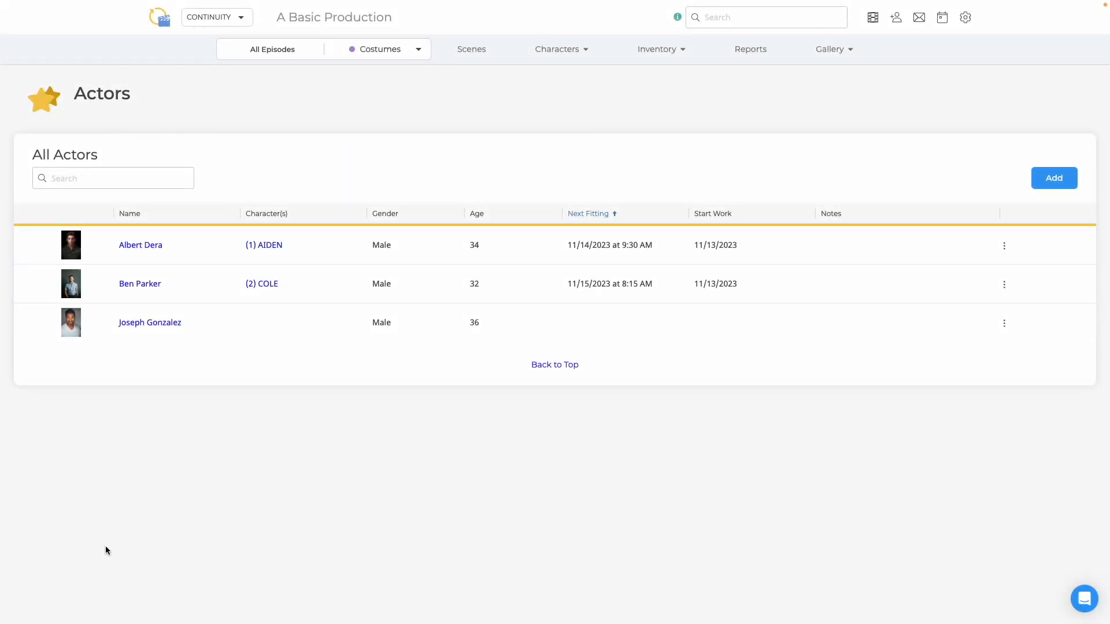
# Sort the actors list by name, by character, and by next fitting.
pyautogui.click(133, 214)
pyautogui.click(272, 214)
pyautogui.click(596, 216)
# Search the actors list by the start of an actor's first name and clear the search again.
pyautogui.click(141, 181)
pyautogui.write('jose')
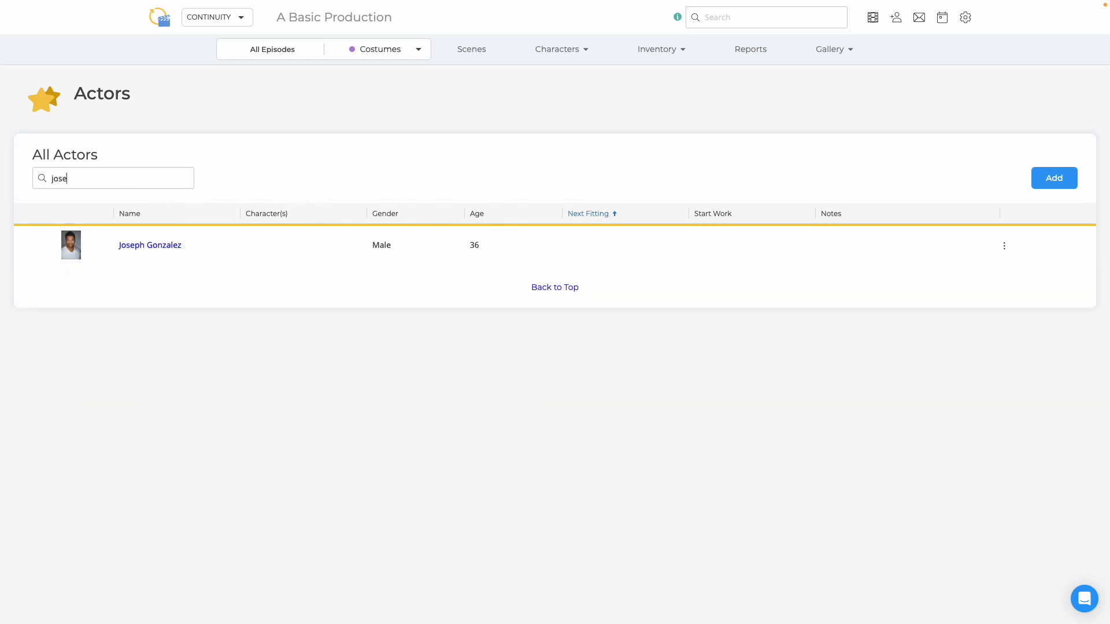
pyautogui.press('BackSpace')
pyautogui.press('BackSpace')
pyautogui.press('BackSpace')
pyautogui.press('BackSpace')
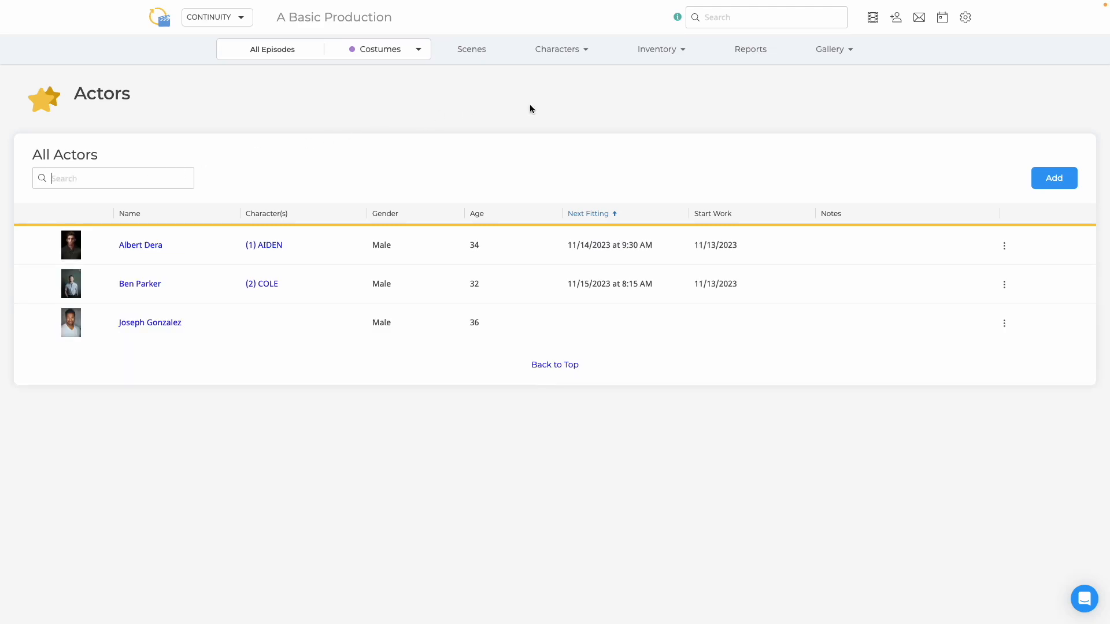
# Create a new actor with a first and last name and assign the character (4) LISA.
pyautogui.click(1073, 185)
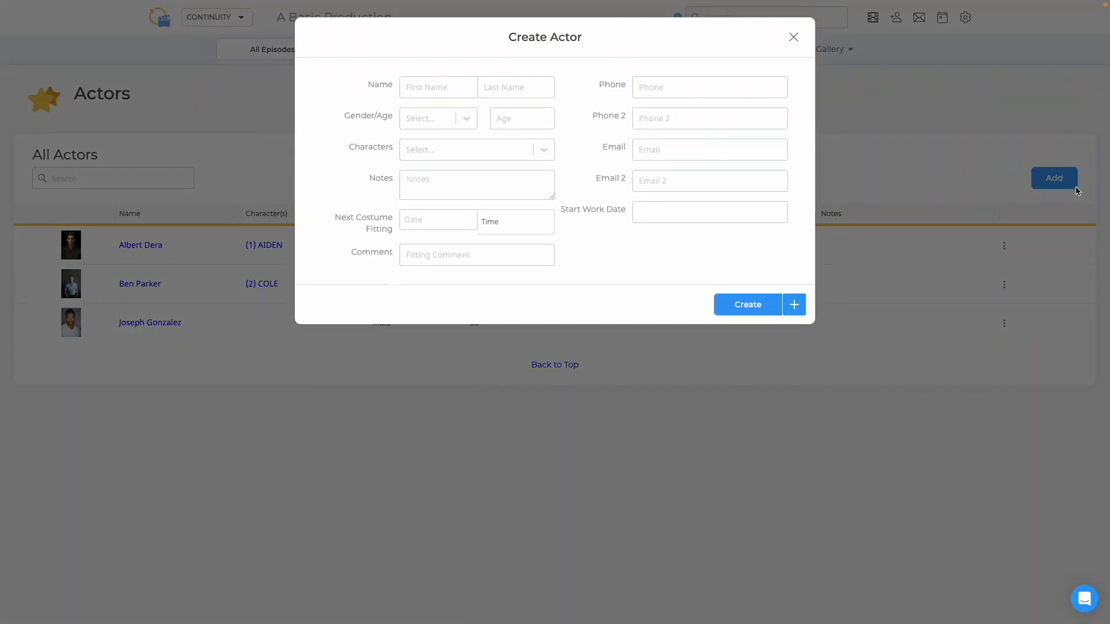
pyautogui.click(420, 90)
pyautogui.write('Silva')
pyautogui.write('Garcia')
pyautogui.click(508, 154)
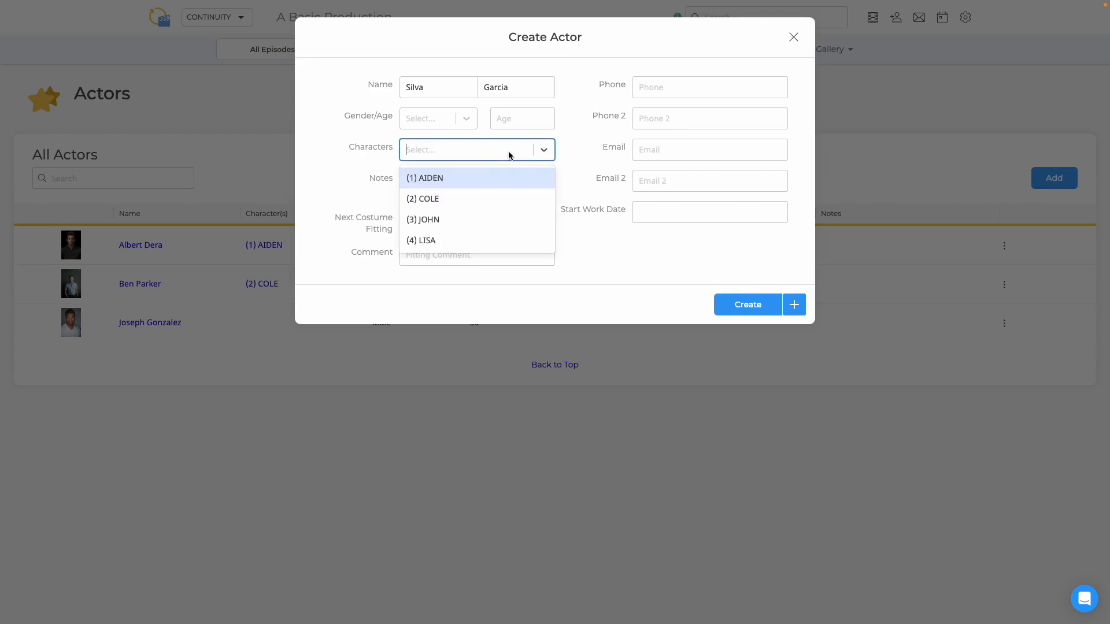
pyautogui.click(461, 242)
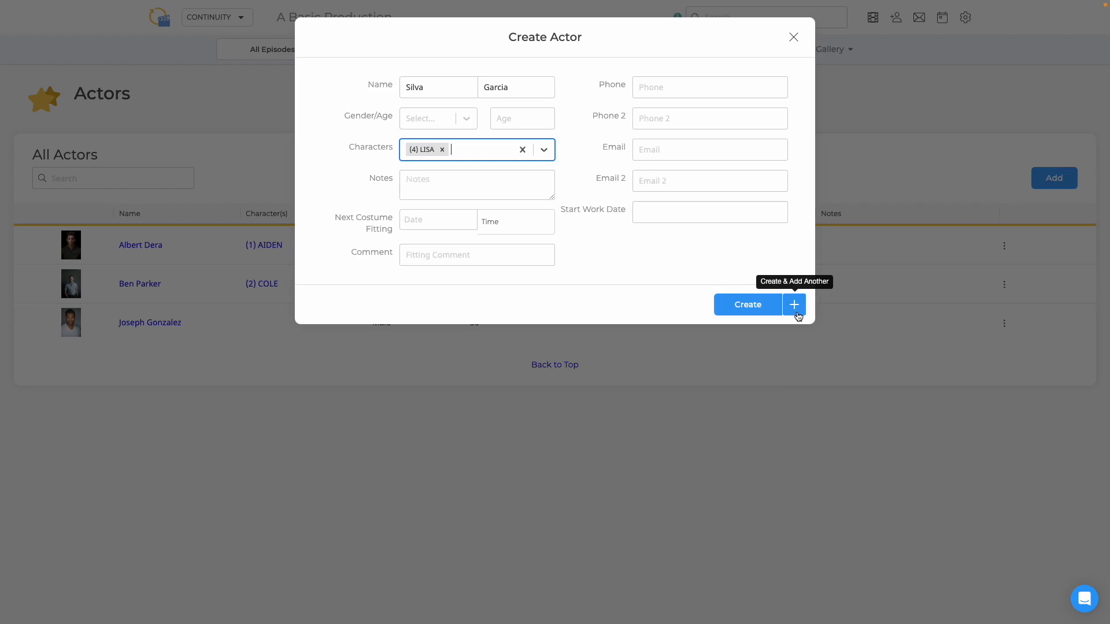
pyautogui.click(747, 311)
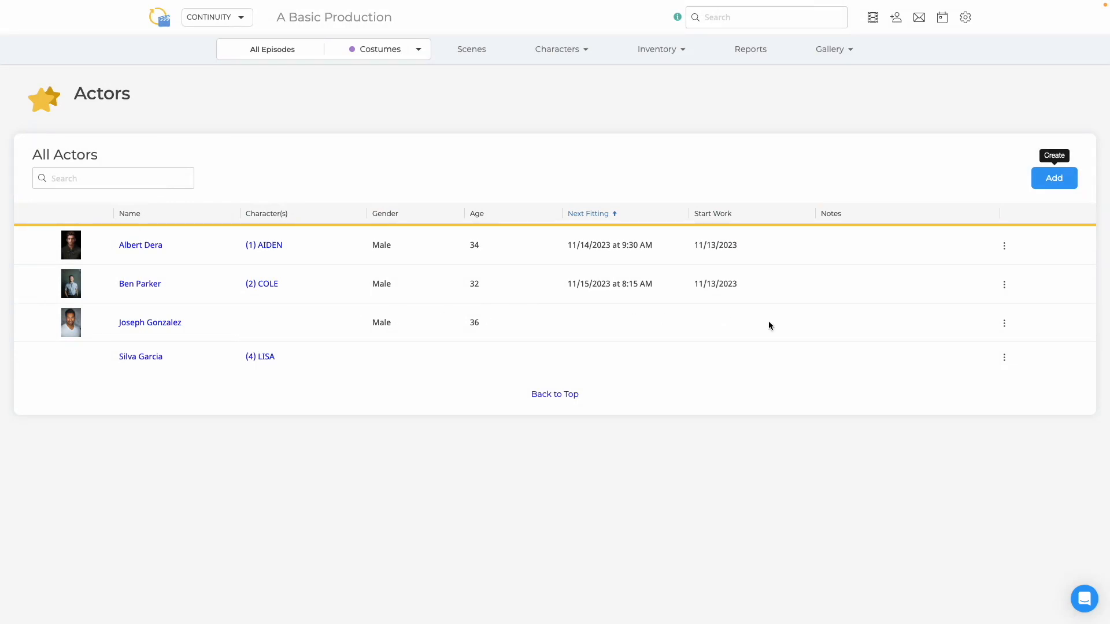
# Edit the 36-year-old actor's row, assign the character (3) JOHN, try adding (2) COLE too, and save the row.
pyautogui.click(1005, 324)
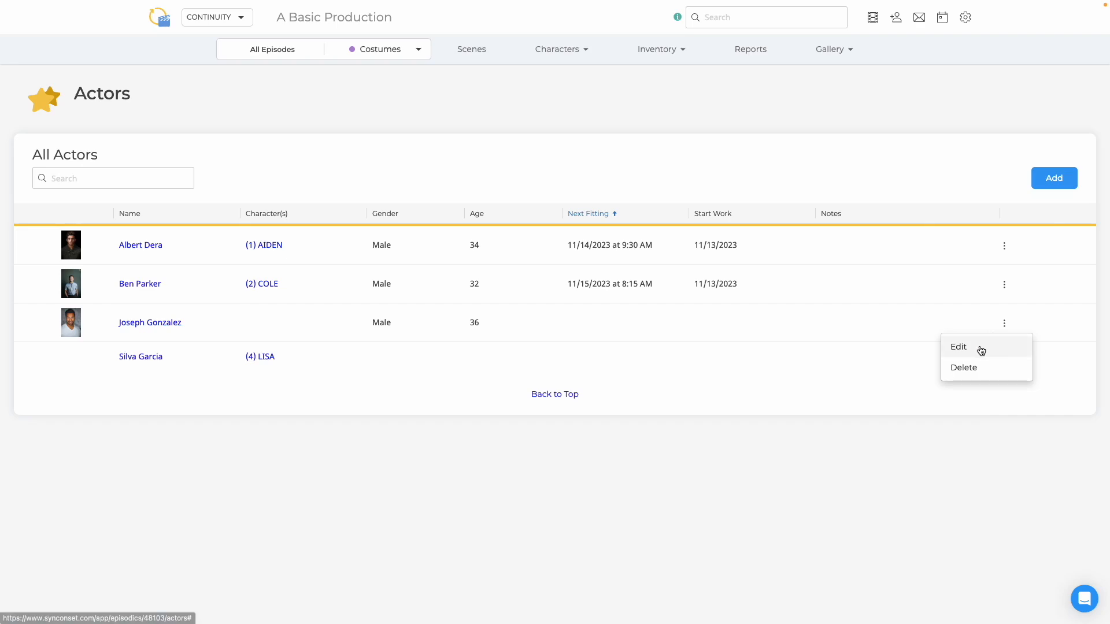
pyautogui.click(981, 346)
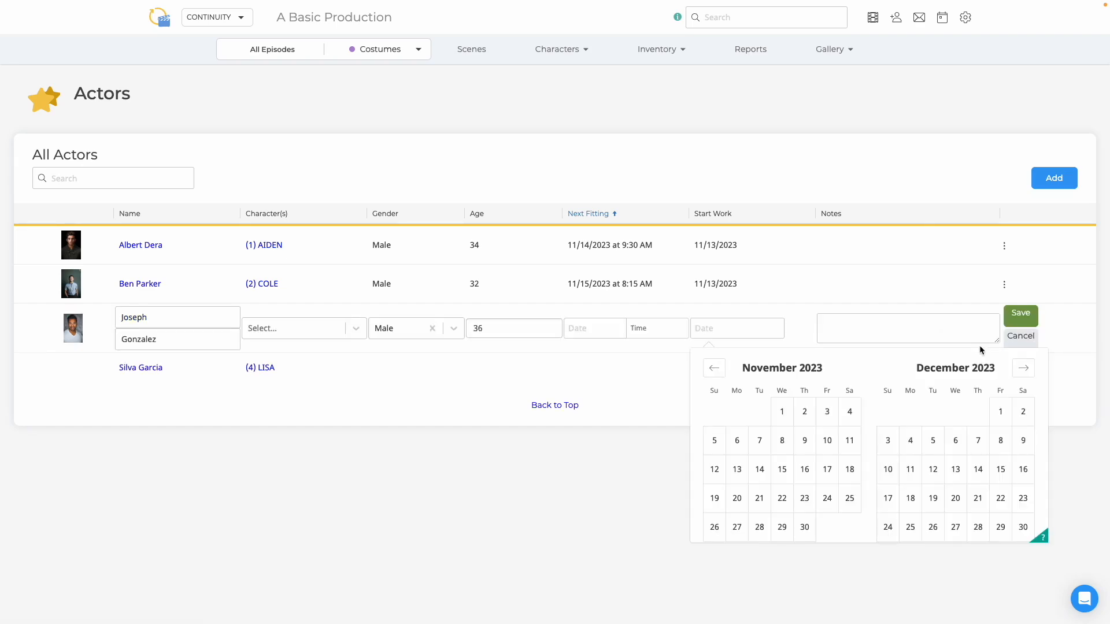
pyautogui.click(296, 330)
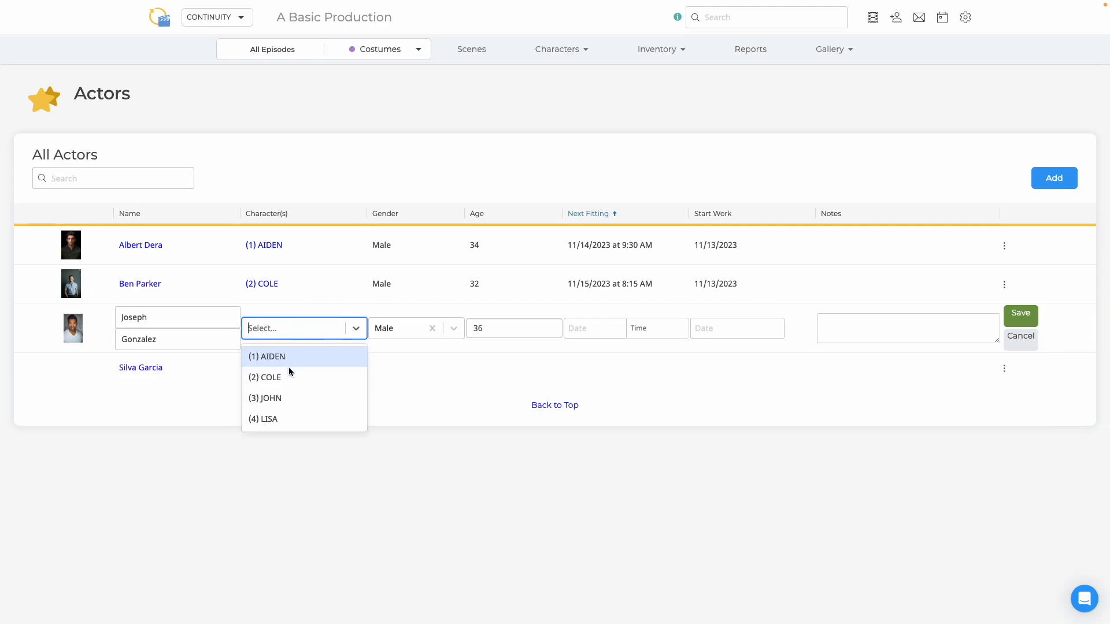
pyautogui.click(284, 392)
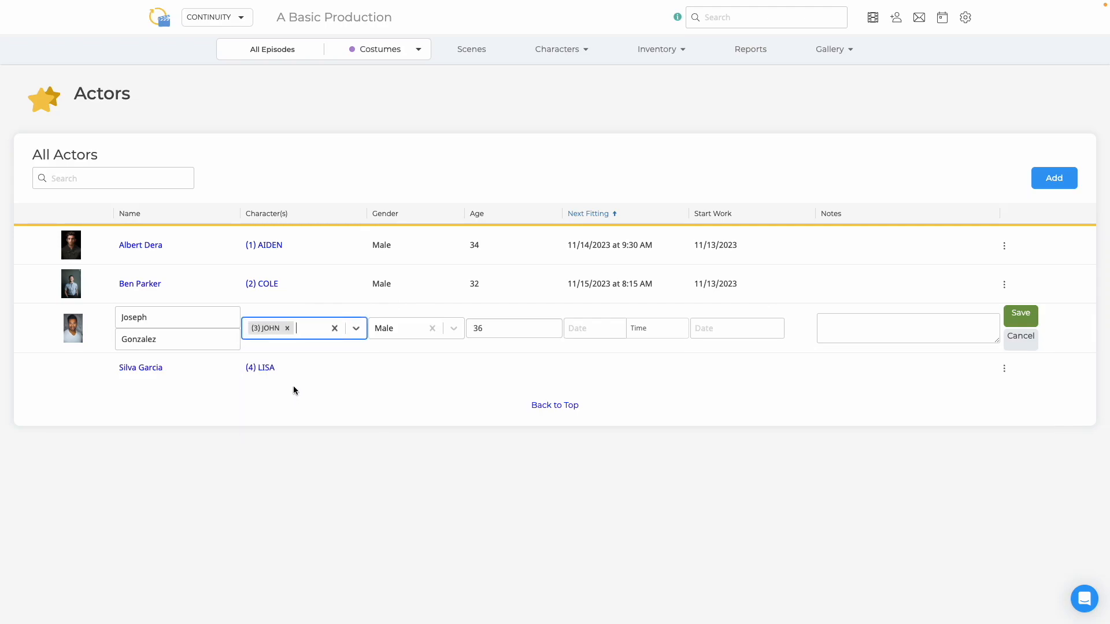
pyautogui.click(312, 330)
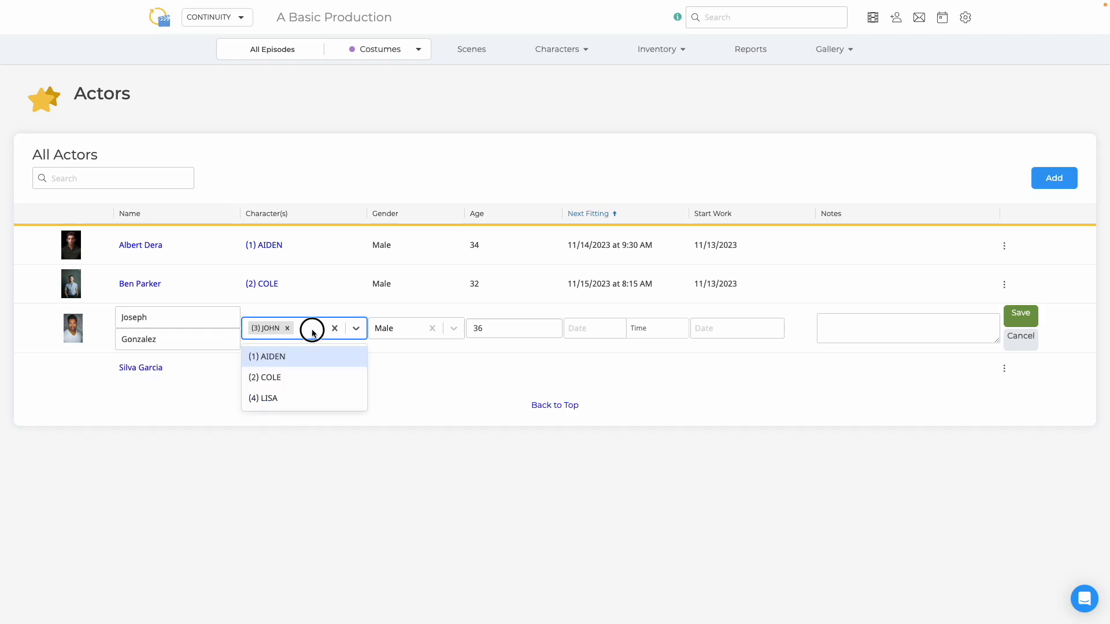
pyautogui.click(285, 379)
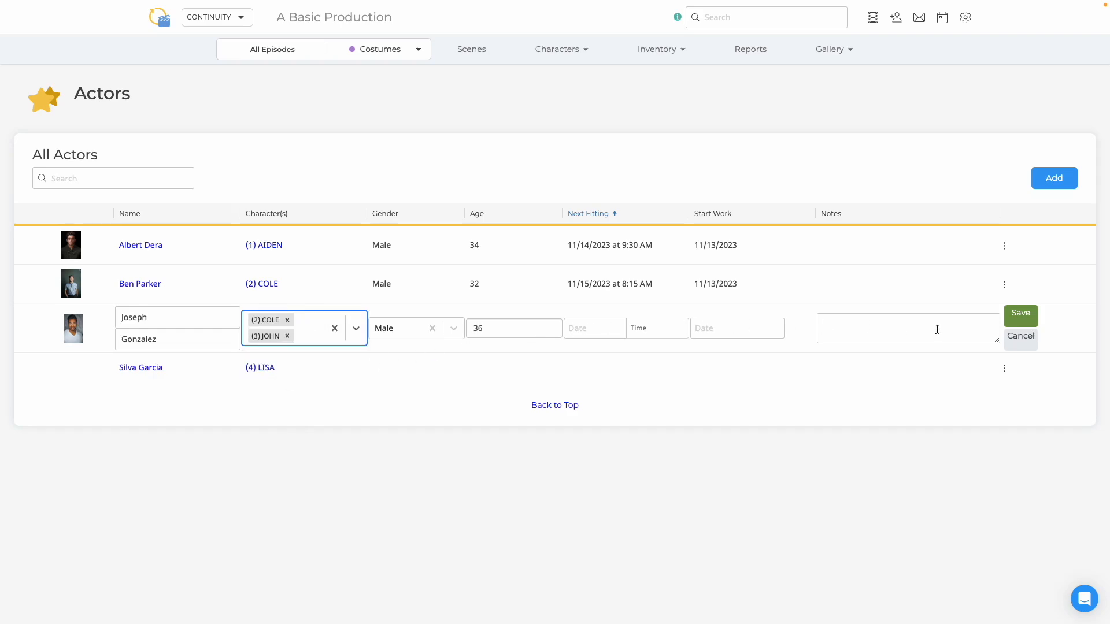
pyautogui.click(1018, 318)
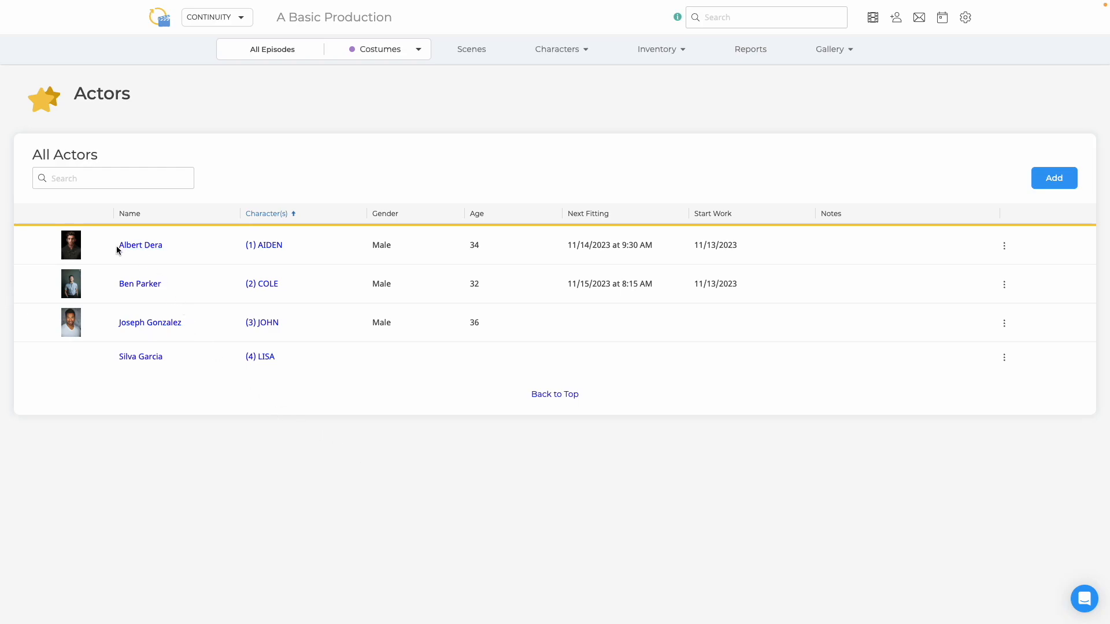
# Open the profile of the actor playing AIDEN and save costume sizes with weight 160 lbs and shoe 9.5.
pyautogui.click(151, 250)
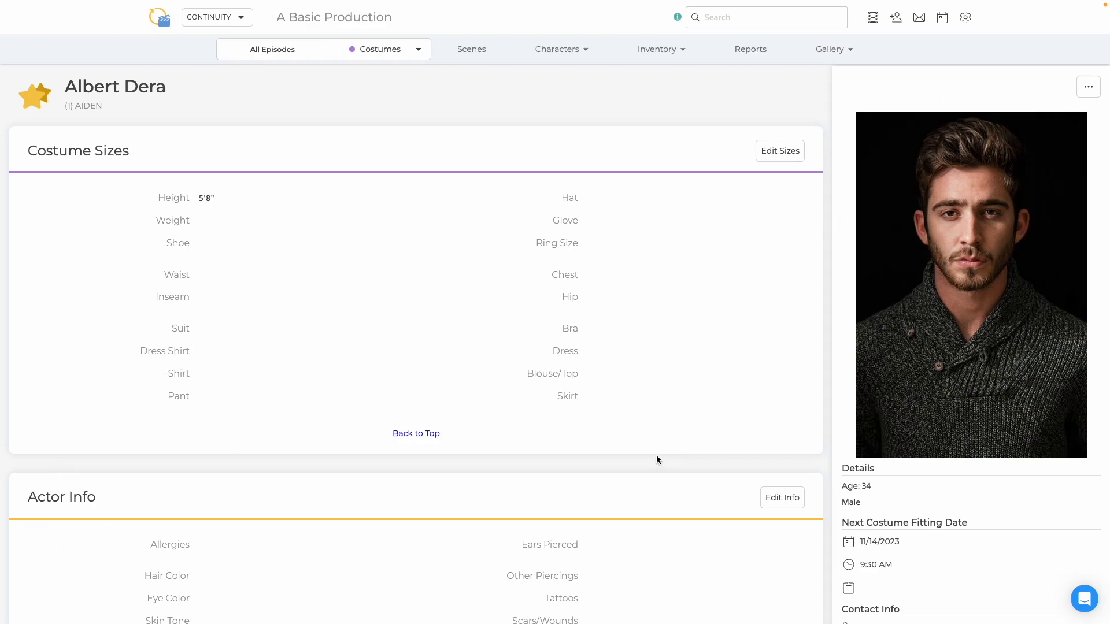
pyautogui.click(776, 162)
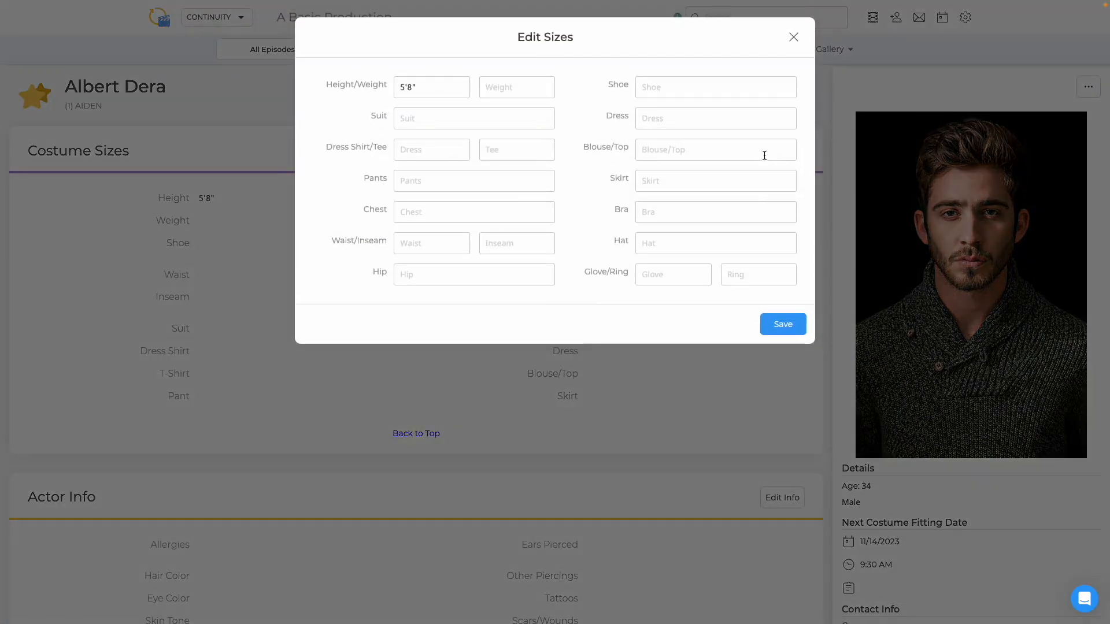
pyautogui.click(513, 91)
pyautogui.write('160 lbs')
pyautogui.click(710, 90)
pyautogui.write('9.5')
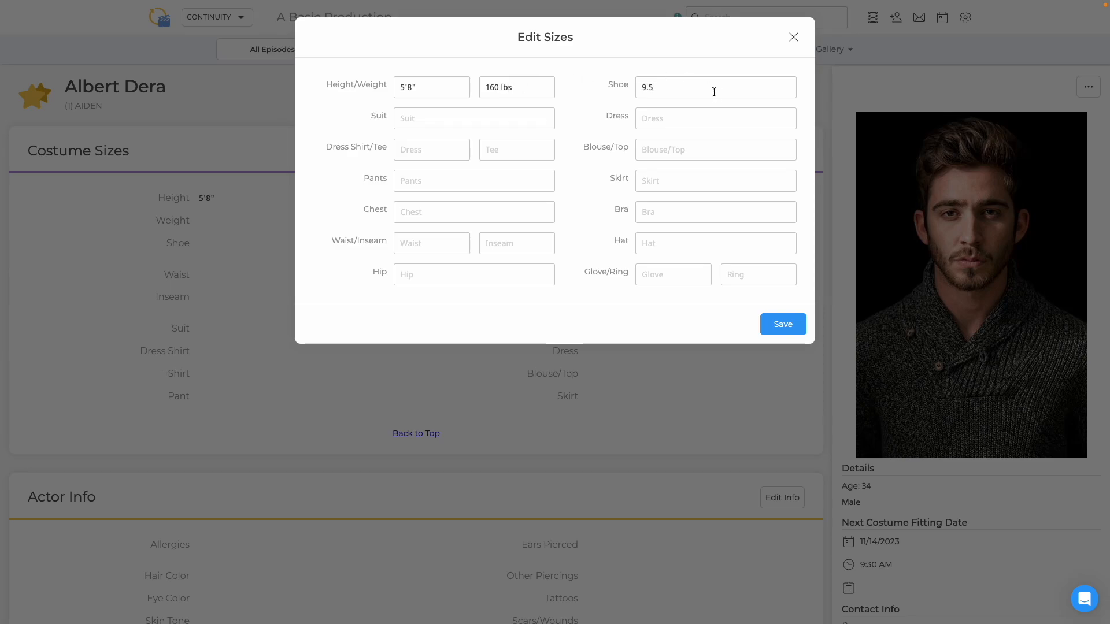
pyautogui.click(780, 327)
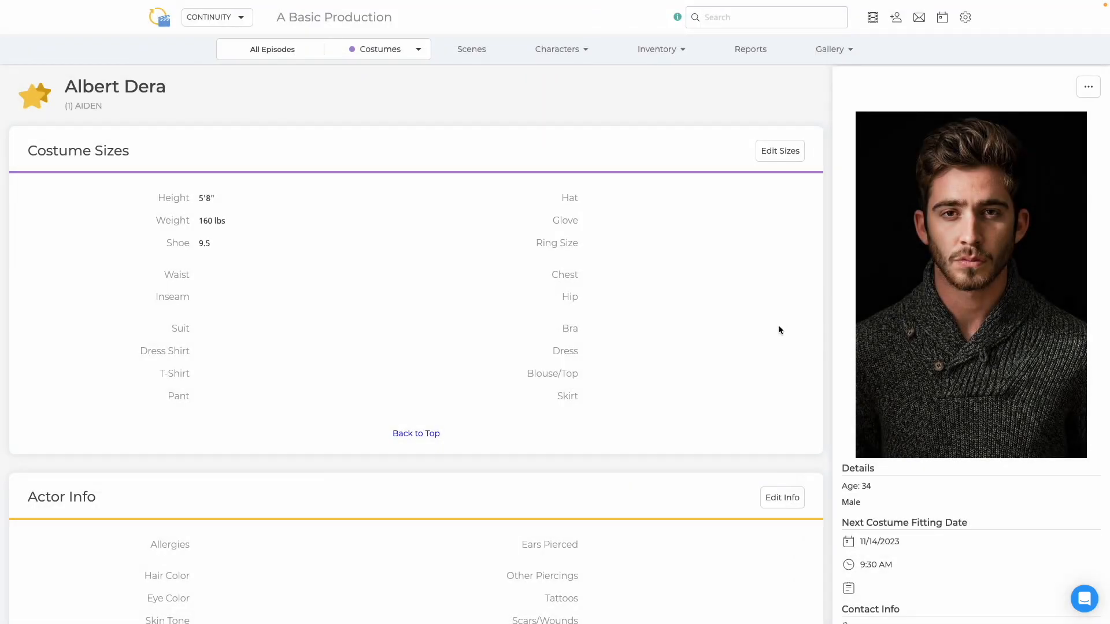
# Save the actor info with allergies Nuts, hair color Brown, eye color Brown, and ears pierced Yes.
pyautogui.scroll(-3, 779, 328)
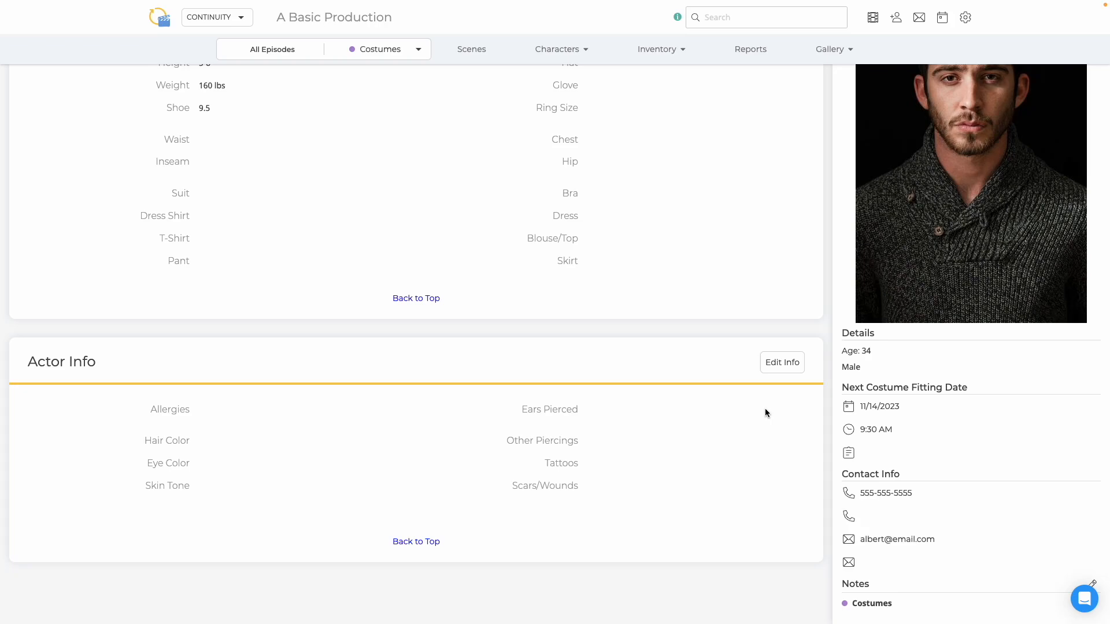
pyautogui.click(783, 366)
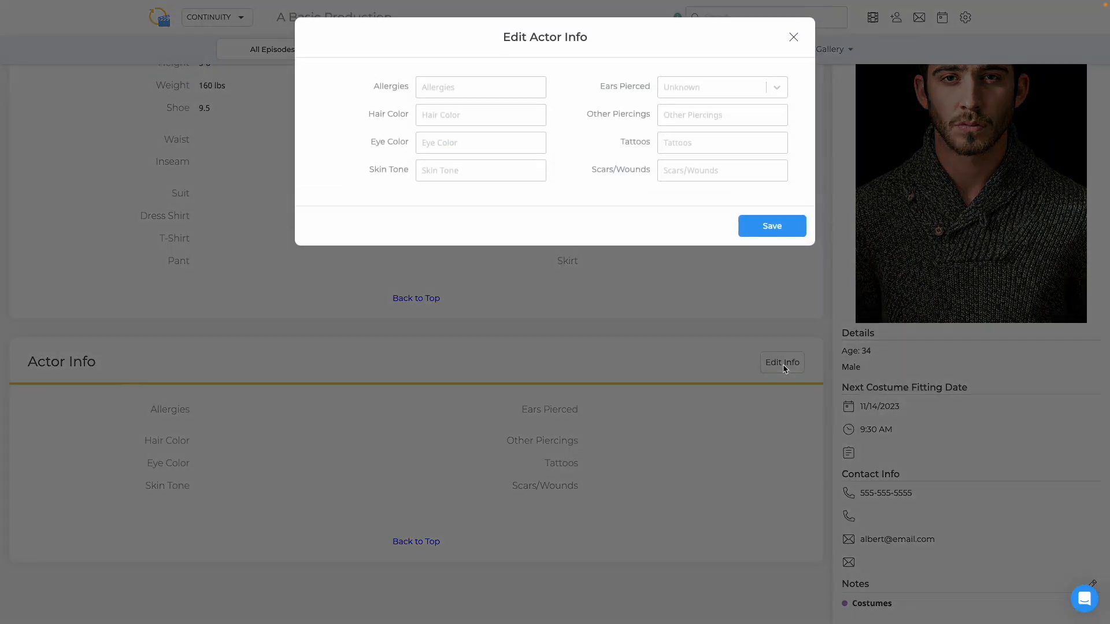
pyautogui.click(454, 90)
pyautogui.write('Nuts')
pyautogui.press('Tab')
pyautogui.press('Tab')
pyautogui.write('BrownBrown')
pyautogui.click(707, 88)
pyautogui.click(692, 114)
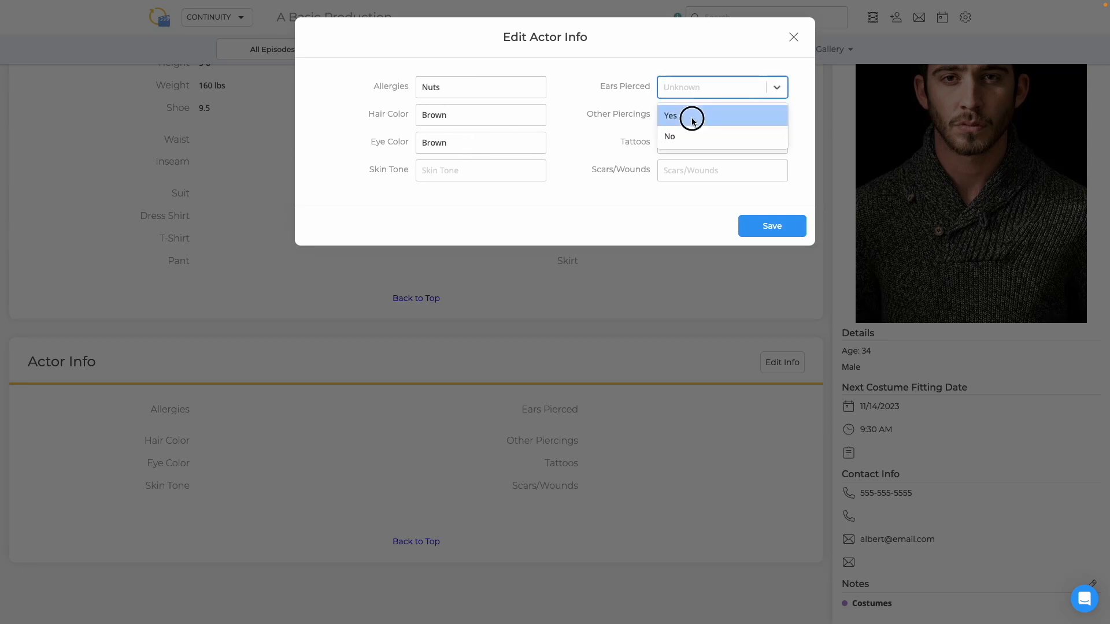
pyautogui.click(772, 227)
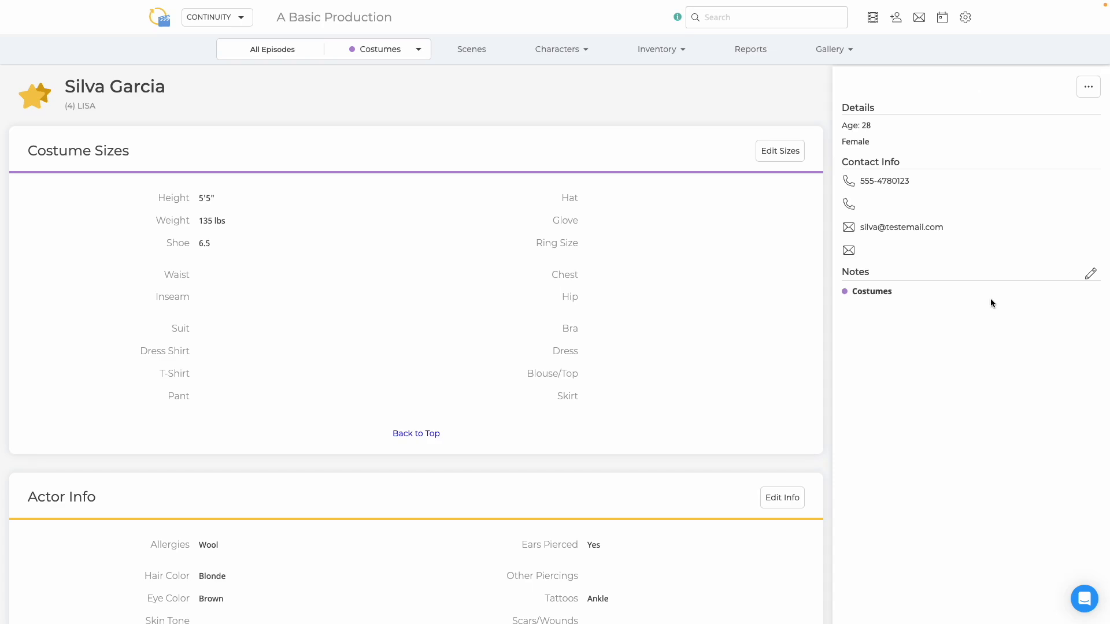
# Edit the actor playing LISA, setting the next costume fitting to 12/13/2023 at 2:30 am with comment "Bring soy latte with no foam".
pyautogui.click(1089, 87)
pyautogui.click(1027, 115)
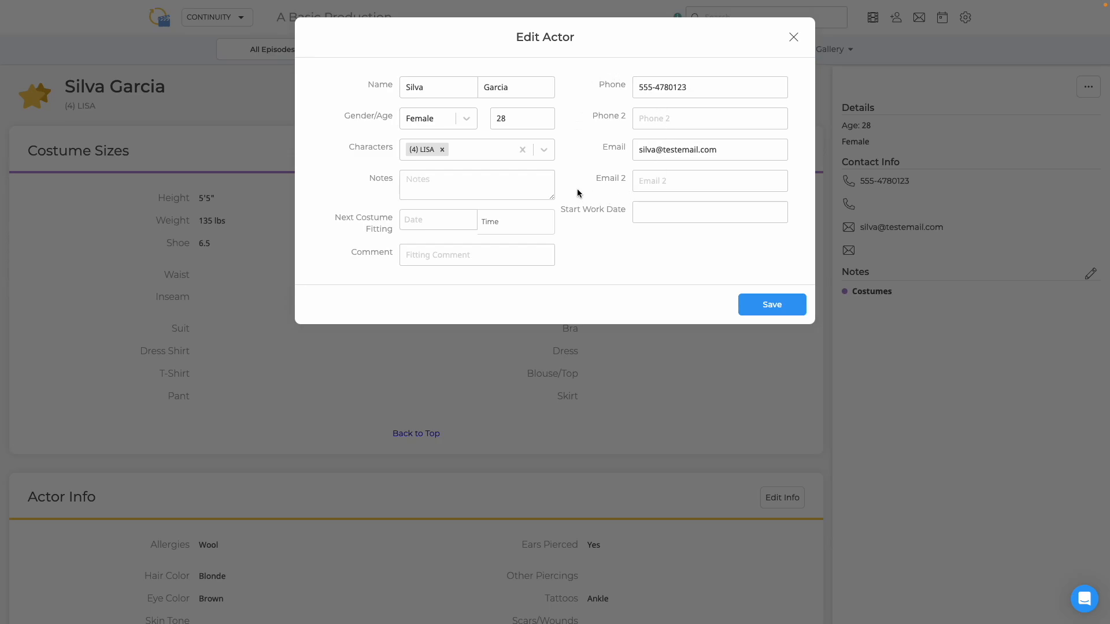
pyautogui.click(427, 222)
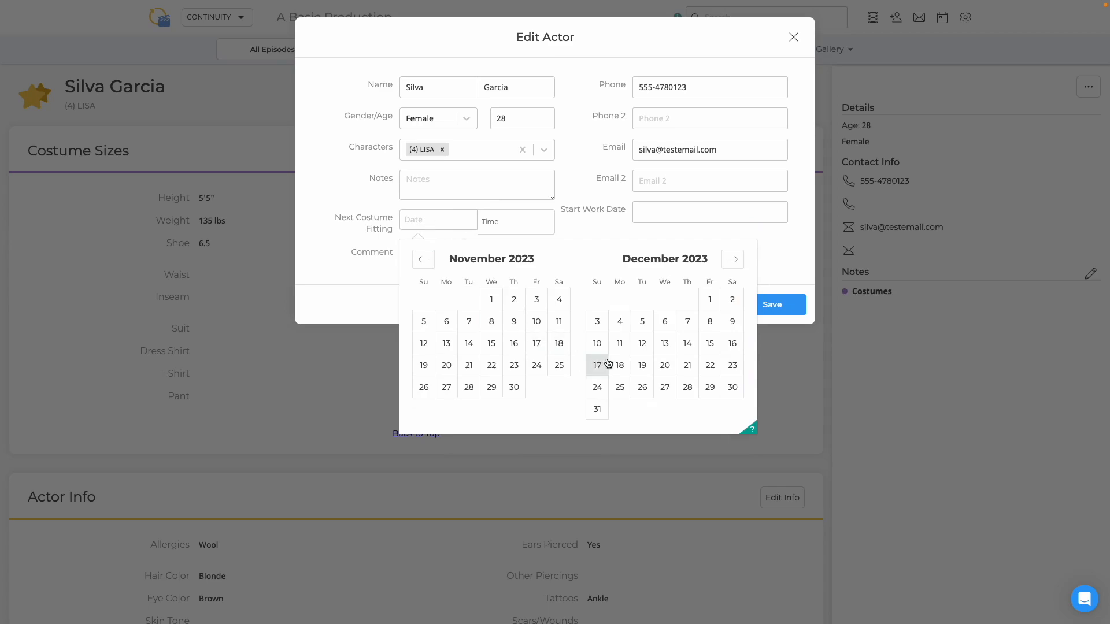
pyautogui.click(665, 343)
pyautogui.click(516, 220)
pyautogui.click(492, 261)
pyautogui.click(523, 261)
pyautogui.click(556, 234)
pyautogui.click(600, 248)
pyautogui.write('Bring soy latte with no foam')
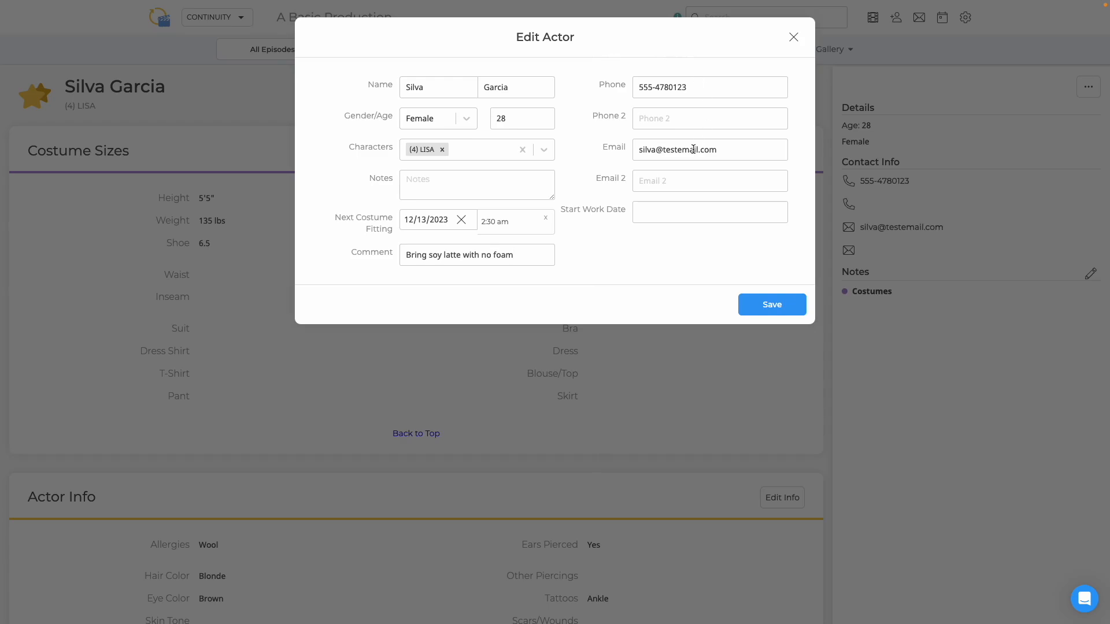
# Correct the formatting of the actor's phone number, set the start work date to 12/04/2023, and save the actor.
pyautogui.click(669, 87)
pyautogui.click(671, 211)
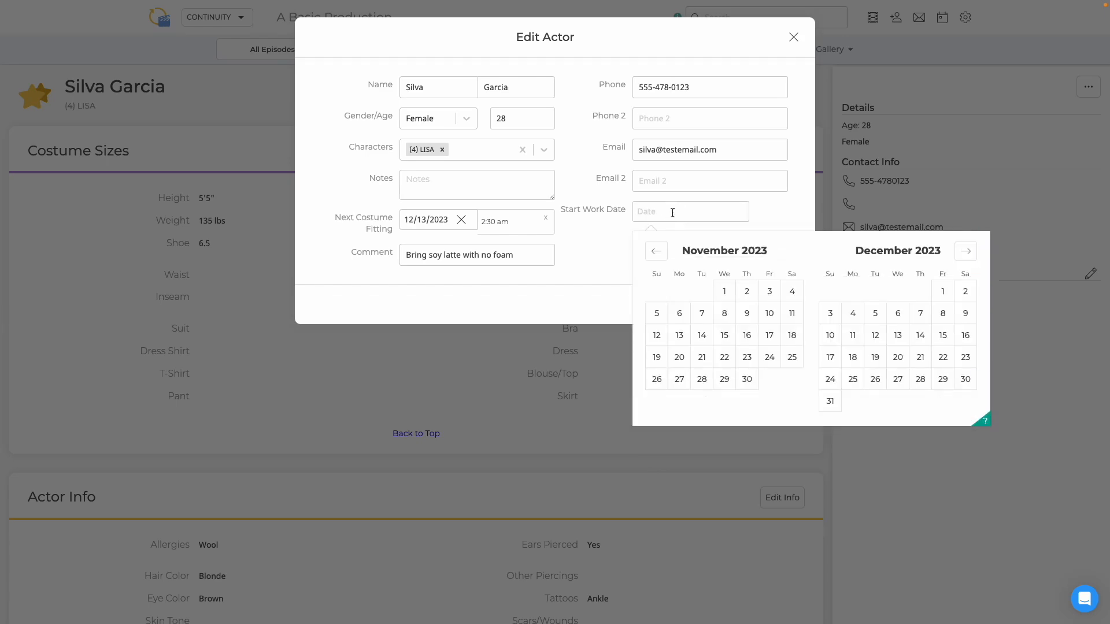
pyautogui.click(849, 316)
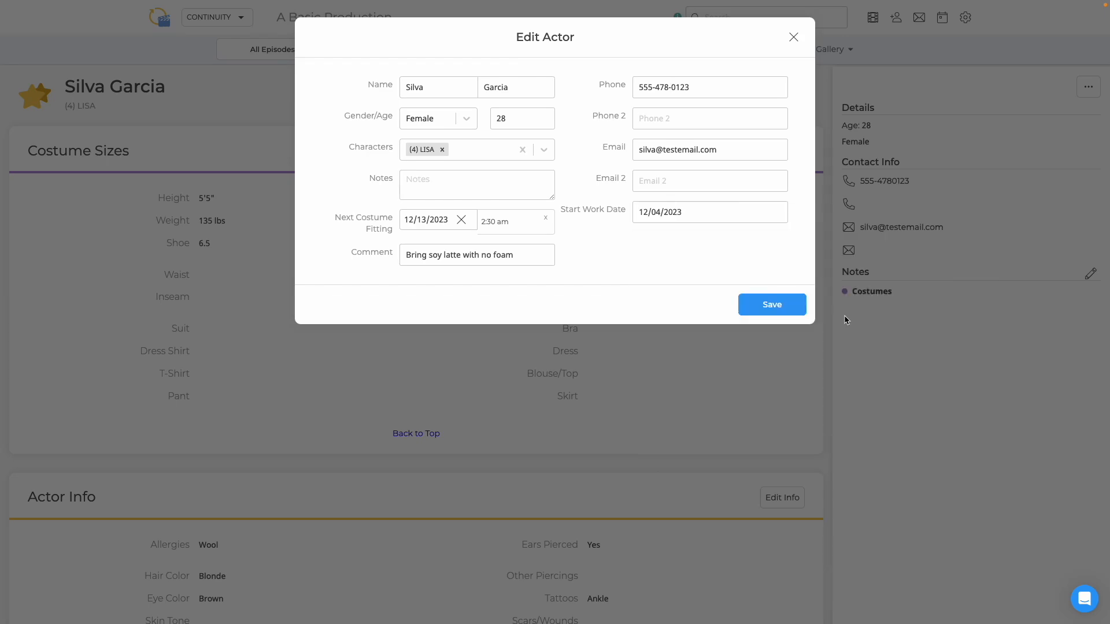
pyautogui.click(772, 305)
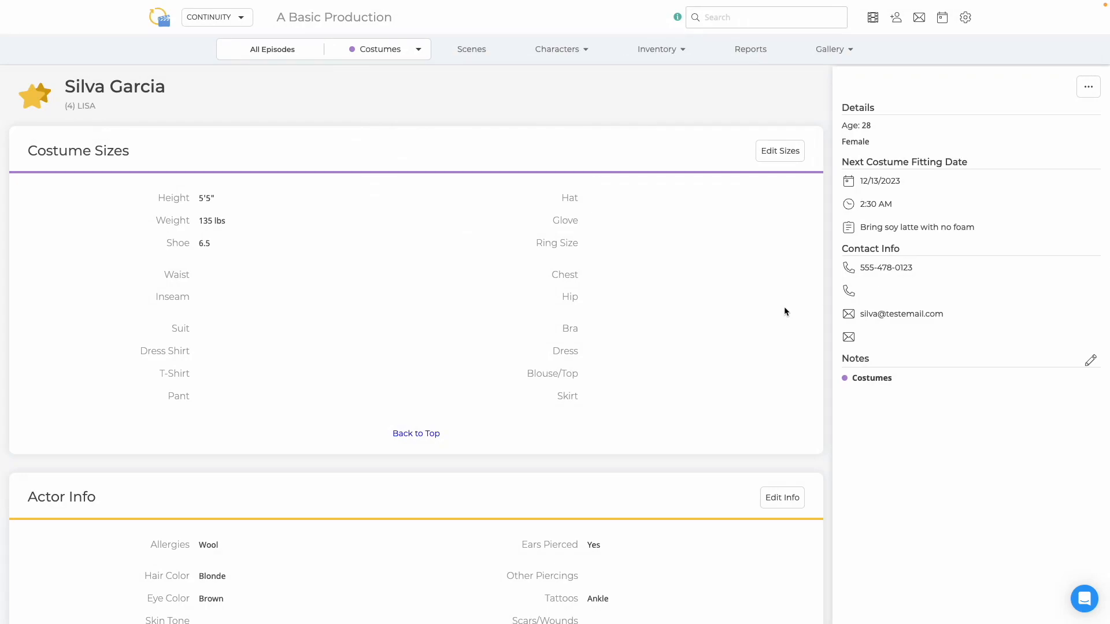
# Add the costumes department note "Allergic to wool!" to the actor and save it.
pyautogui.click(1091, 362)
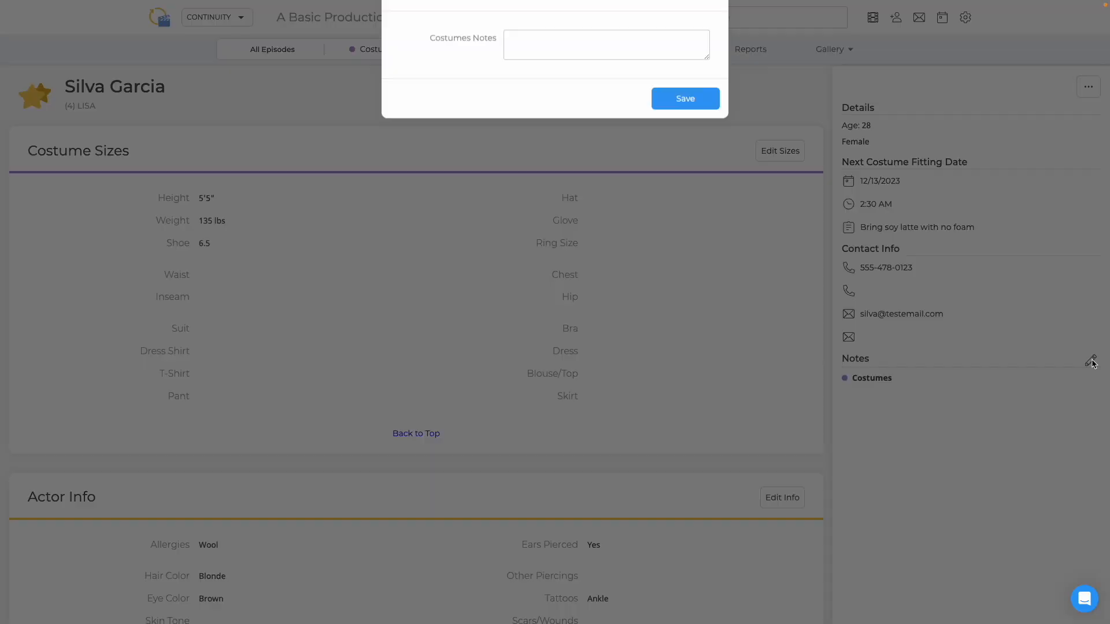
pyautogui.write('All')
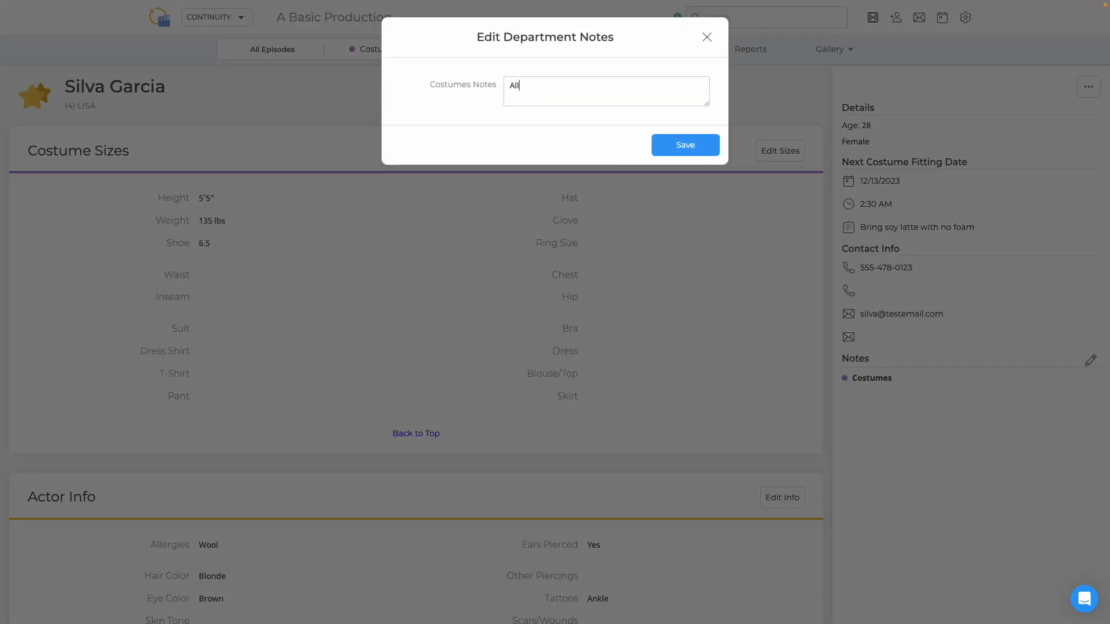
pyautogui.write('ergic to woo')
pyautogui.click(686, 149)
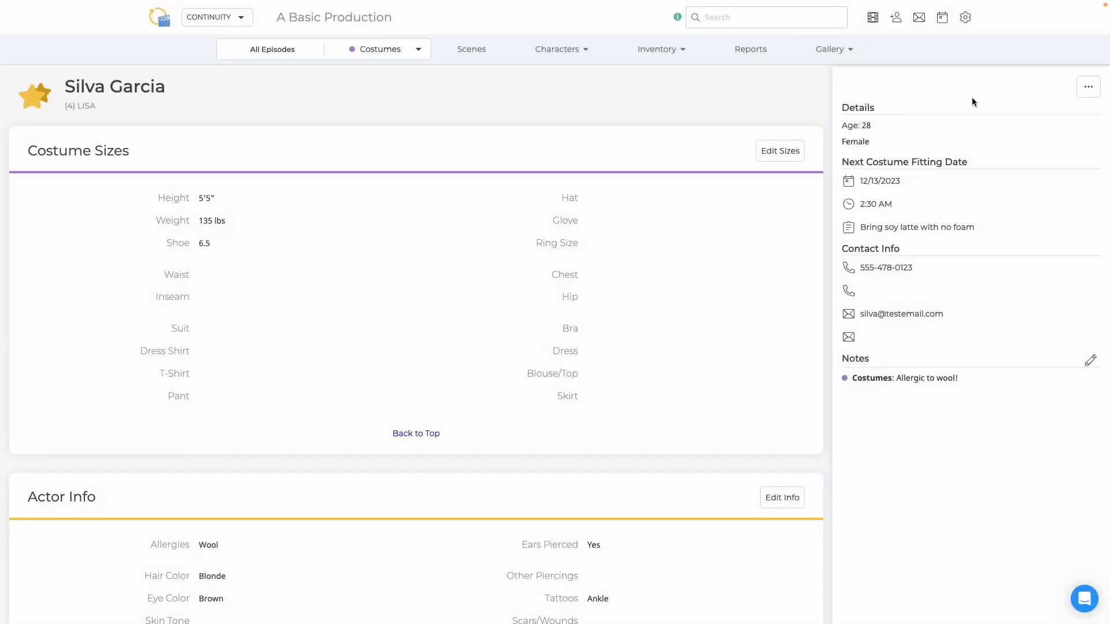
# Upload the portrait of the woman in a hat as the actor's photo and save it.
pyautogui.click(1089, 87)
pyautogui.click(1022, 139)
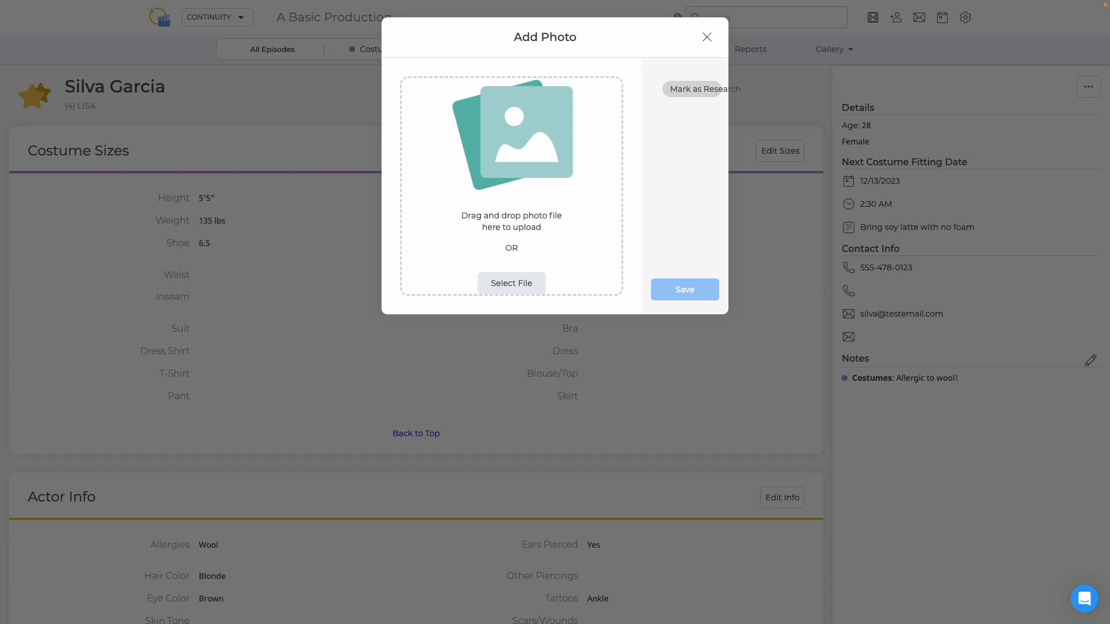
pyautogui.moveTo(508, 185); pyautogui.dragTo(516, 180)
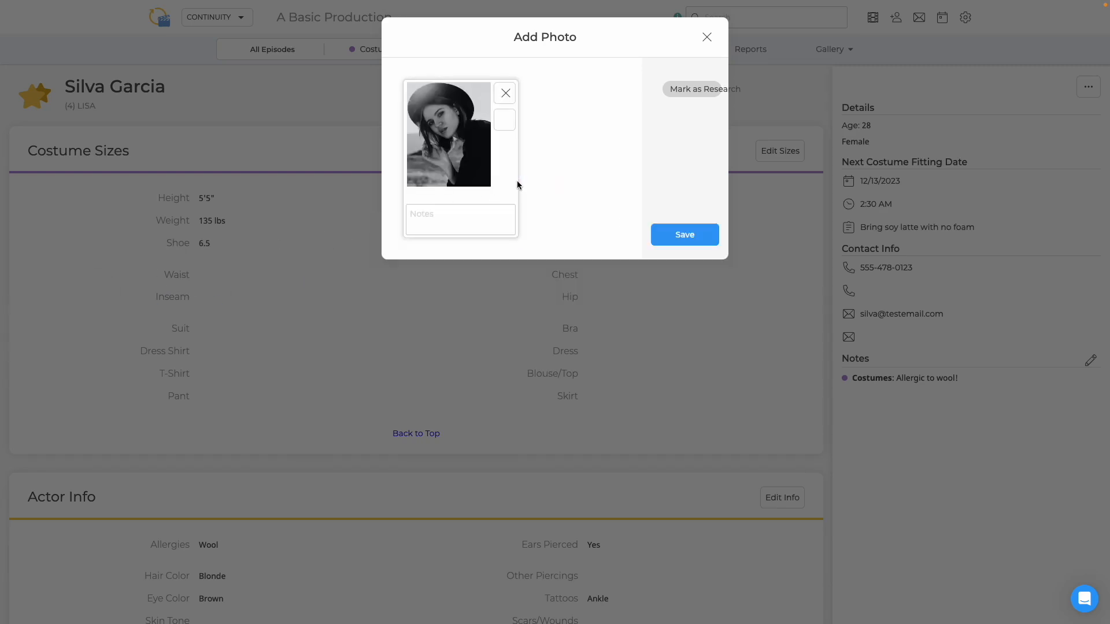
pyautogui.click(680, 234)
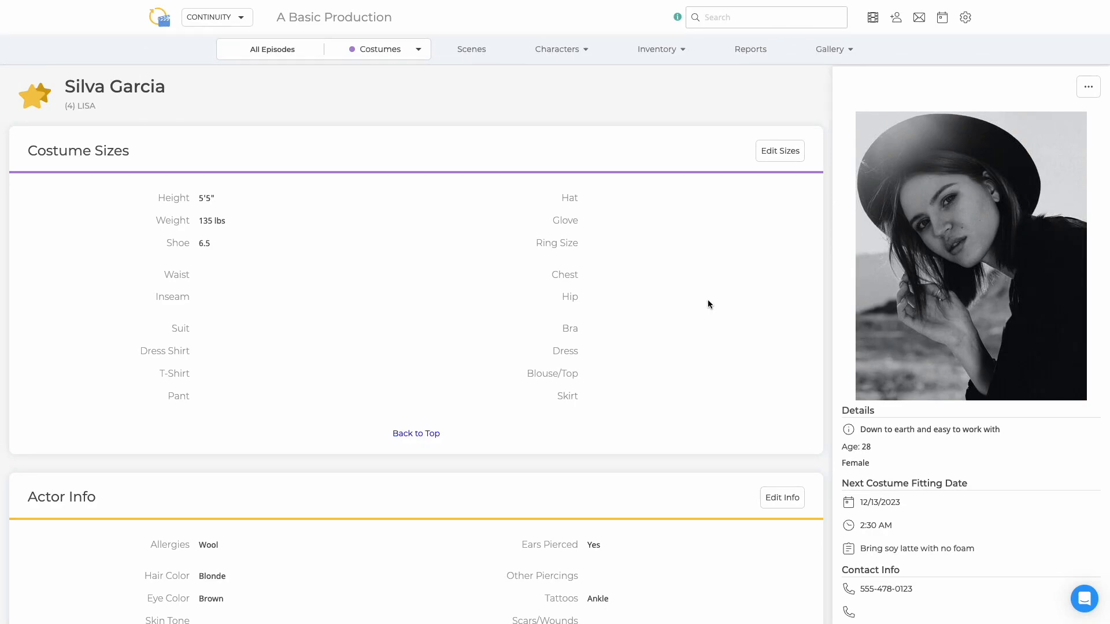
# Generate the fitting report for the actor playing LISA and set its print destination to Save as PDF.
pyautogui.click(1088, 88)
pyautogui.click(1030, 162)
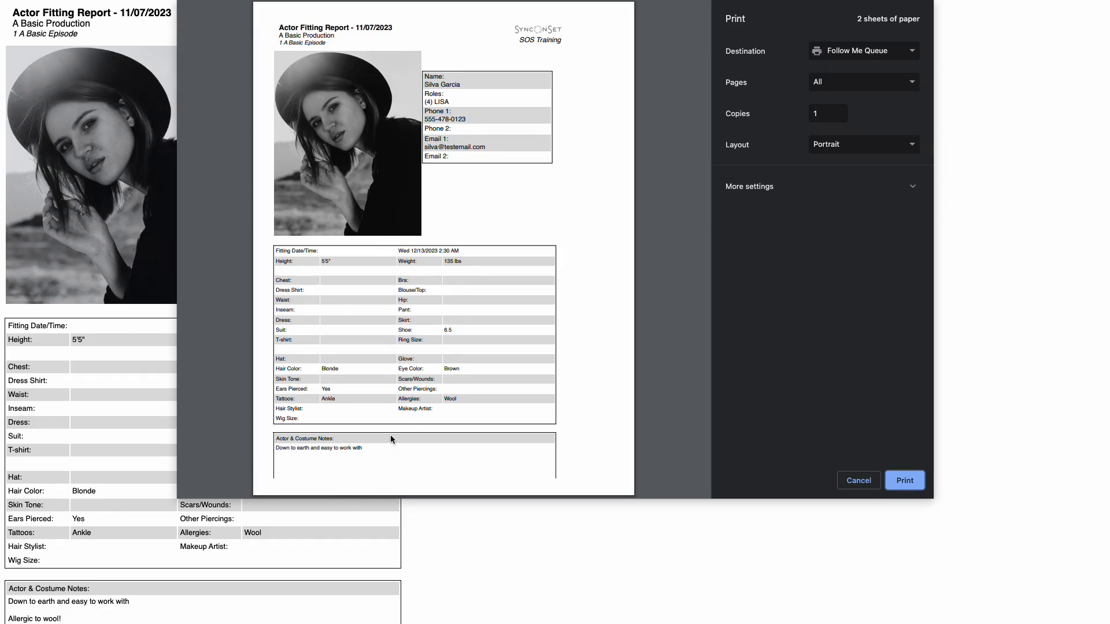
pyautogui.click(839, 59)
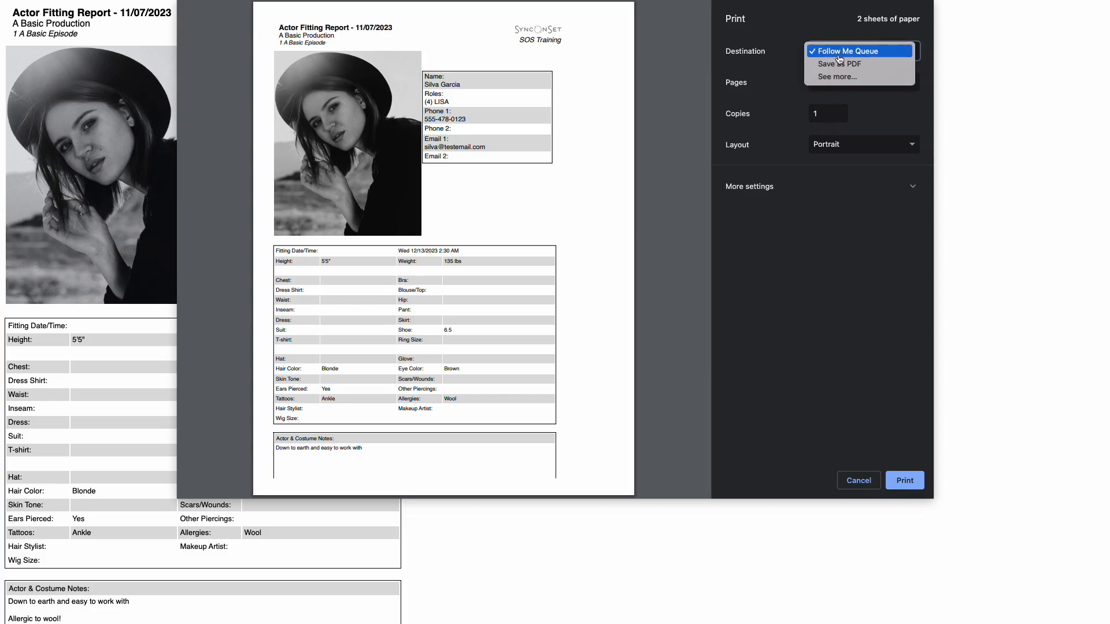
pyautogui.click(837, 69)
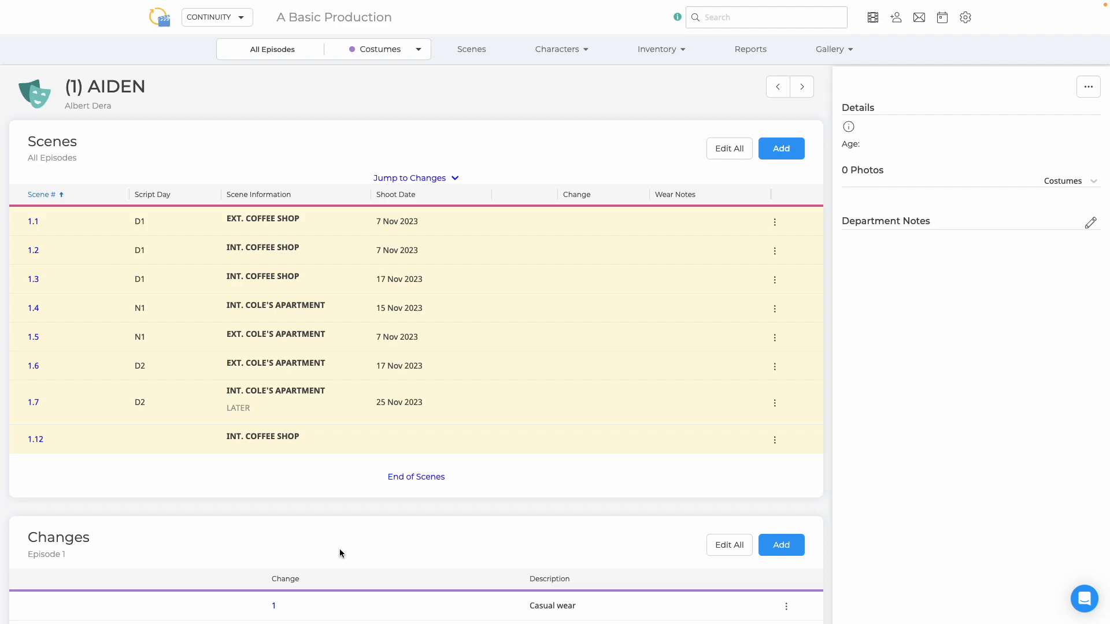
# Add change 5 with the description "swim wear" to AIDEN's Episode 1 changes.
pyautogui.scroll(-3, 340, 553)
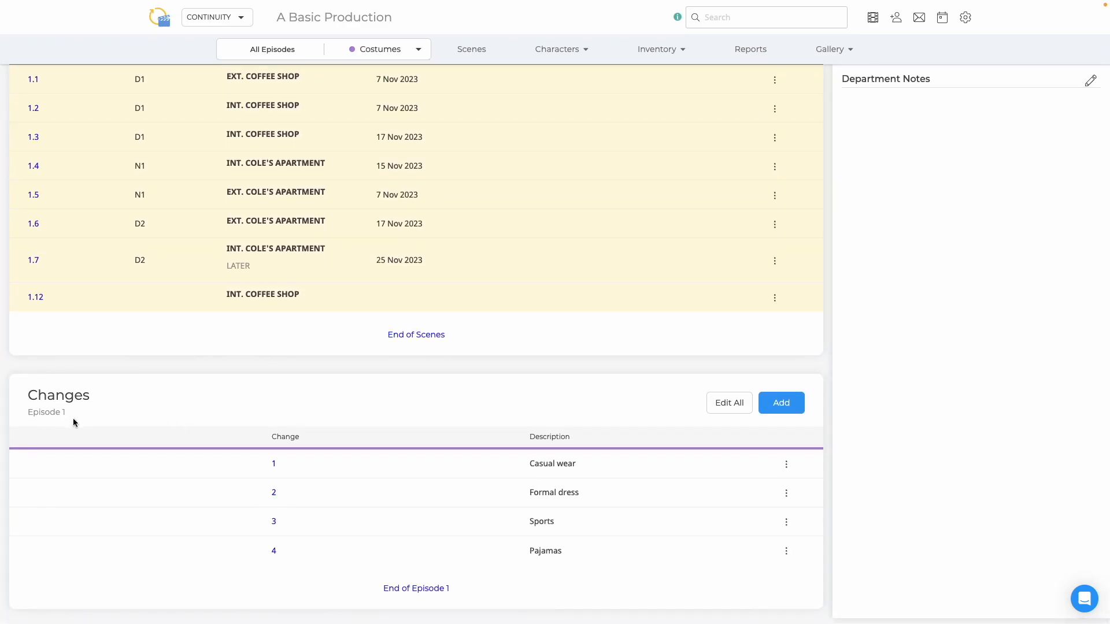
pyautogui.scroll(3, 147, 408)
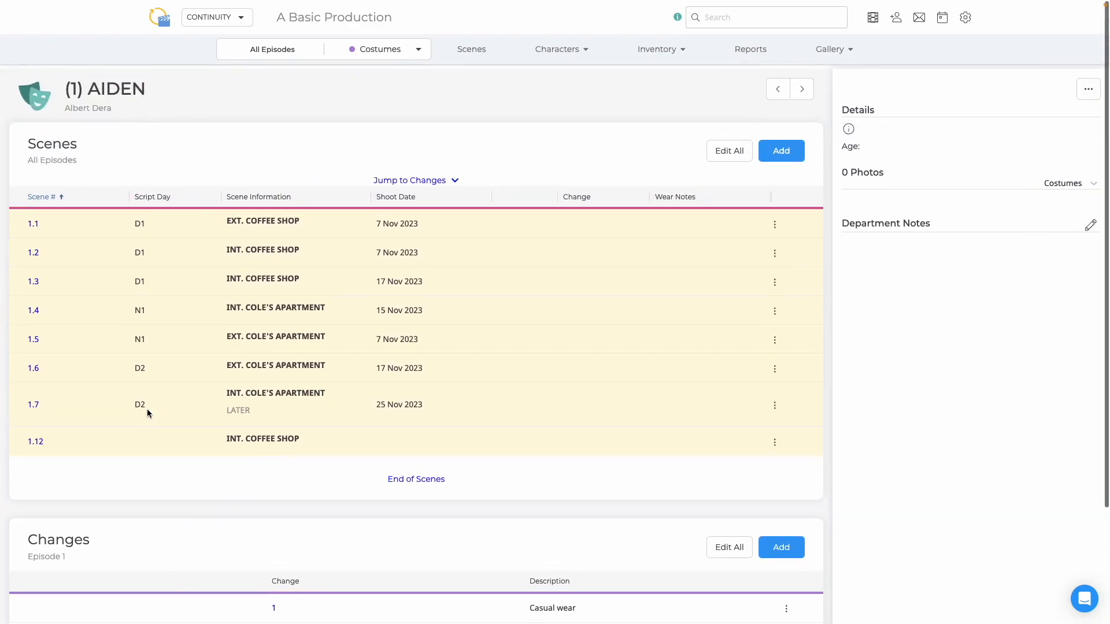
pyautogui.click(417, 178)
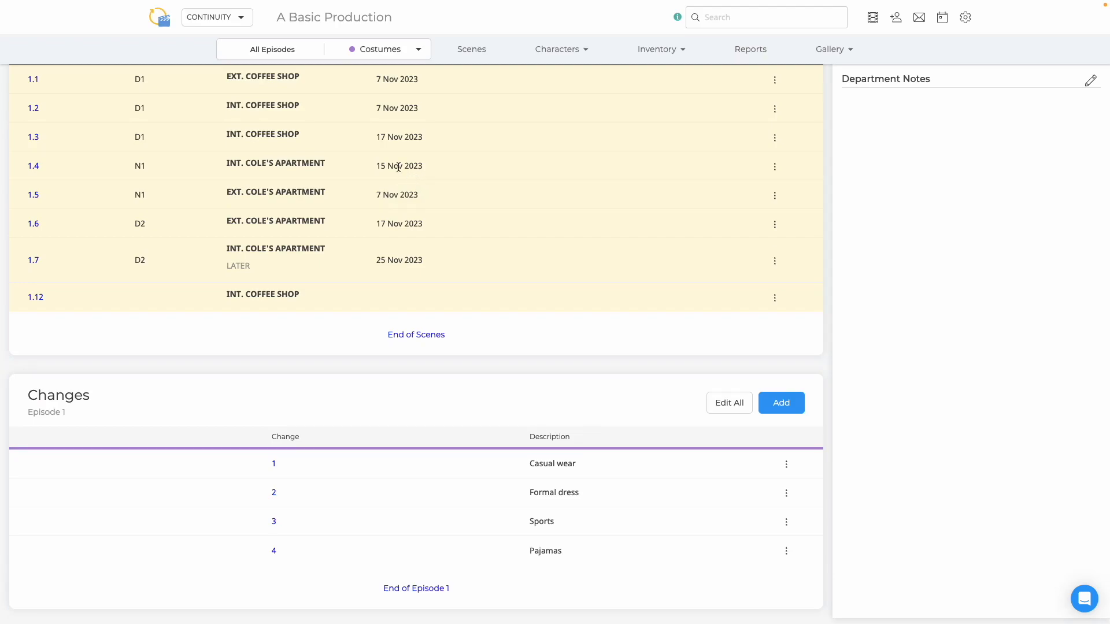
pyautogui.click(250, 53)
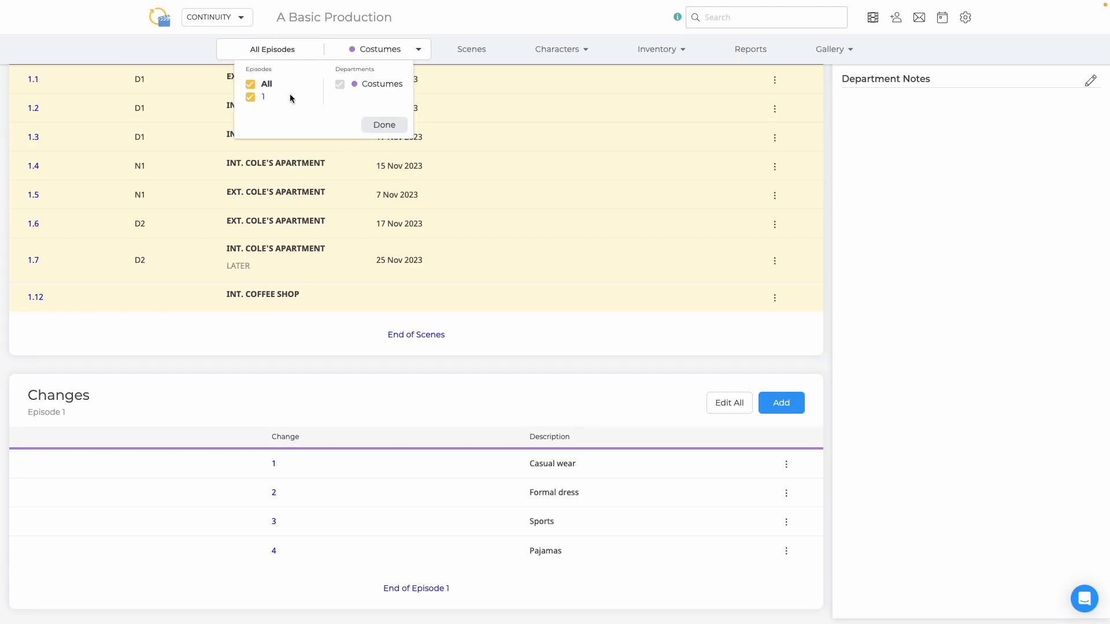
pyautogui.click(282, 52)
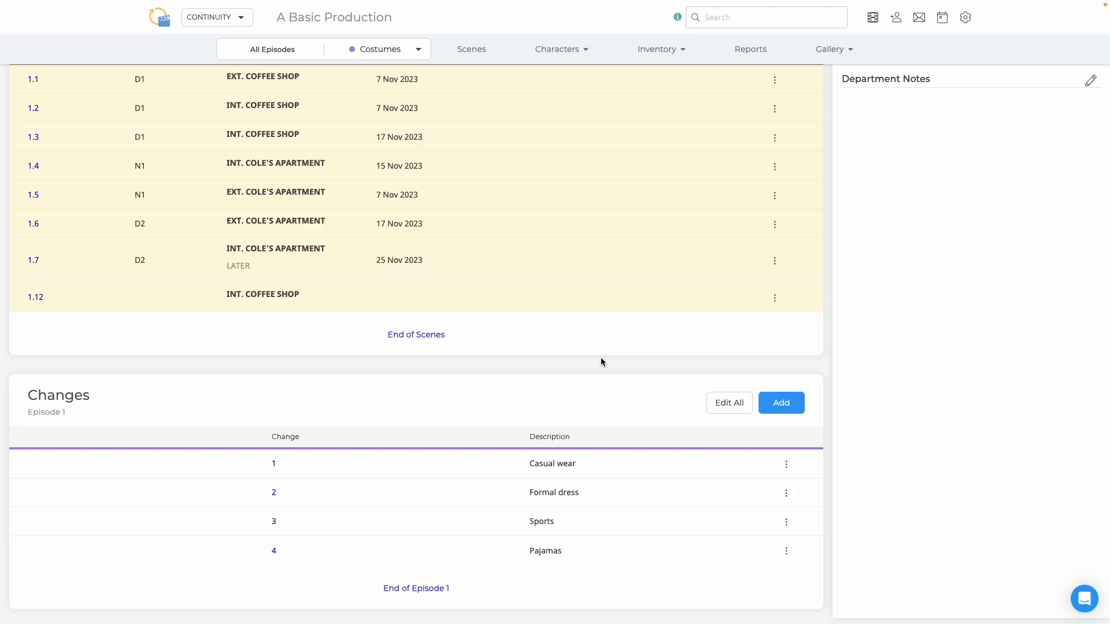
pyautogui.click(783, 412)
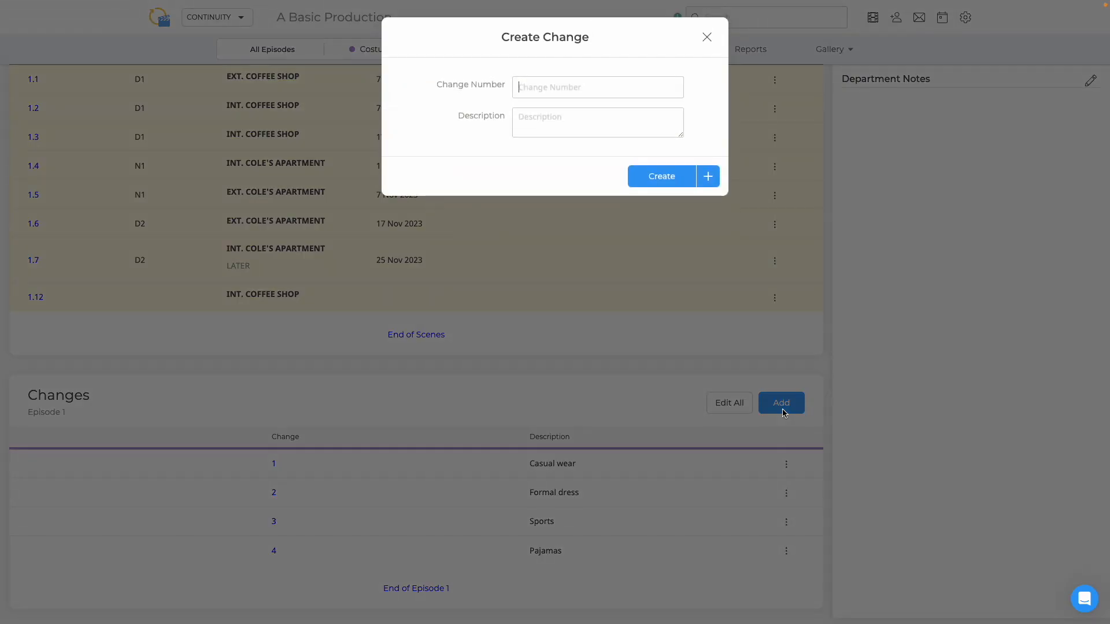
pyautogui.write('5')
pyautogui.click(590, 117)
pyautogui.write('swim wae')
pyautogui.press('BackSpace')
pyautogui.press('BackSpace')
pyautogui.write('ear')
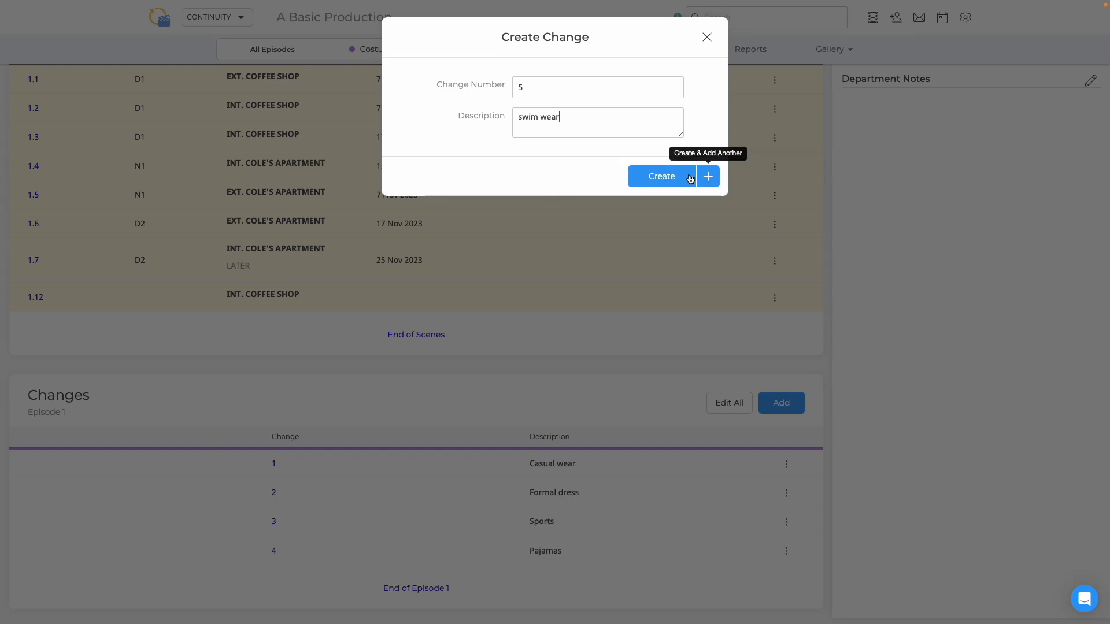
pyautogui.click(659, 176)
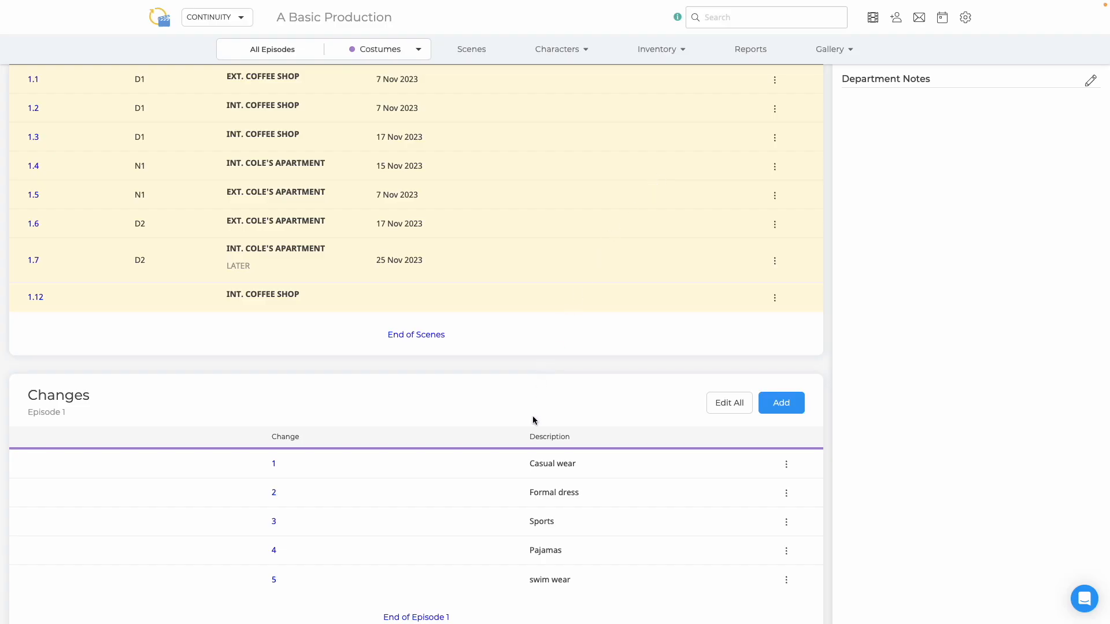
# Edit the description of AIDEN's change 3 to read "Sports attire" and save it.
pyautogui.scroll(-1, 533, 420)
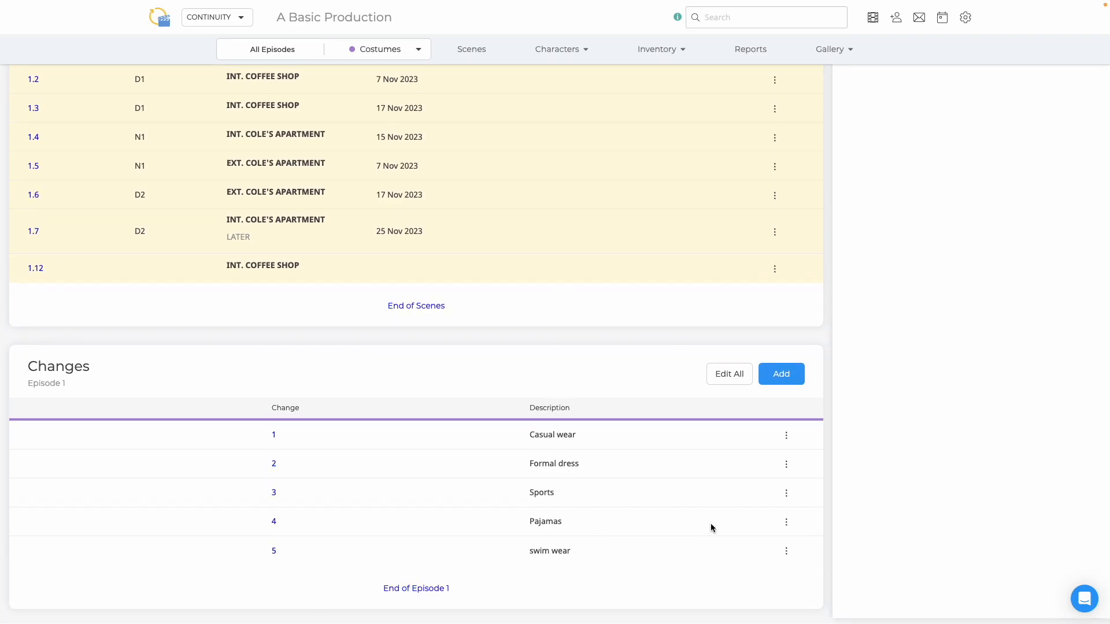
pyautogui.click(786, 493)
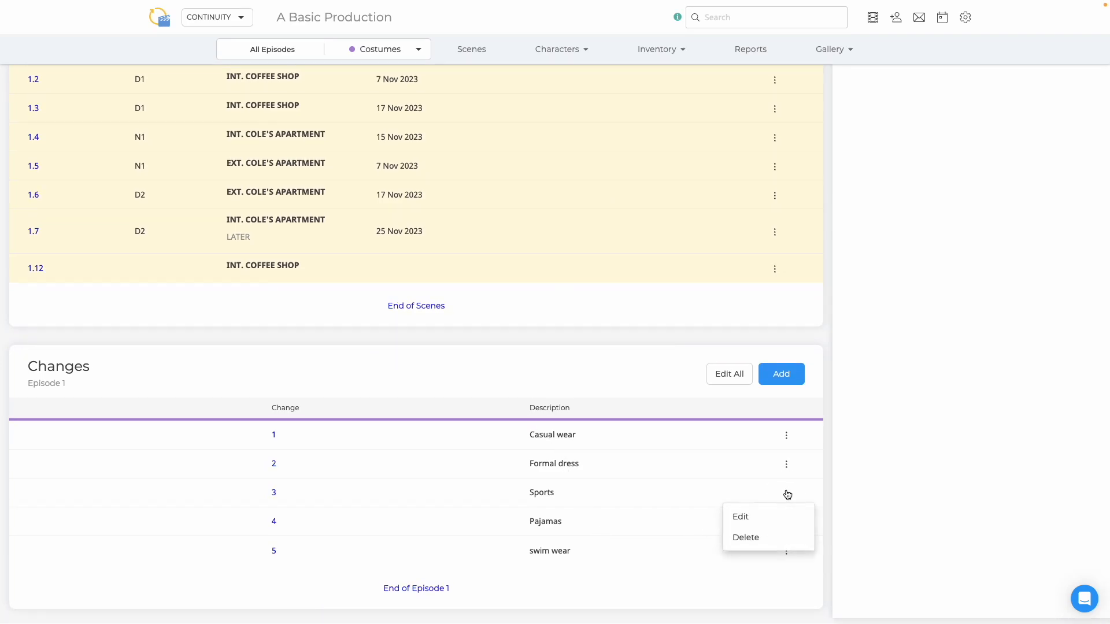
pyautogui.click(752, 516)
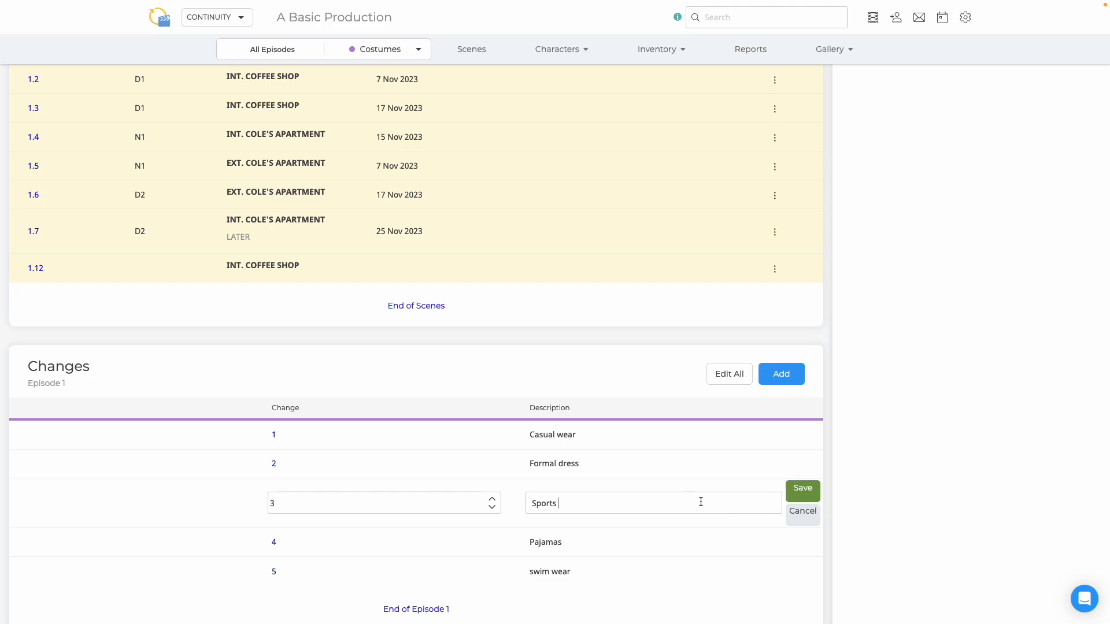
pyautogui.write('attire')
pyautogui.click(805, 492)
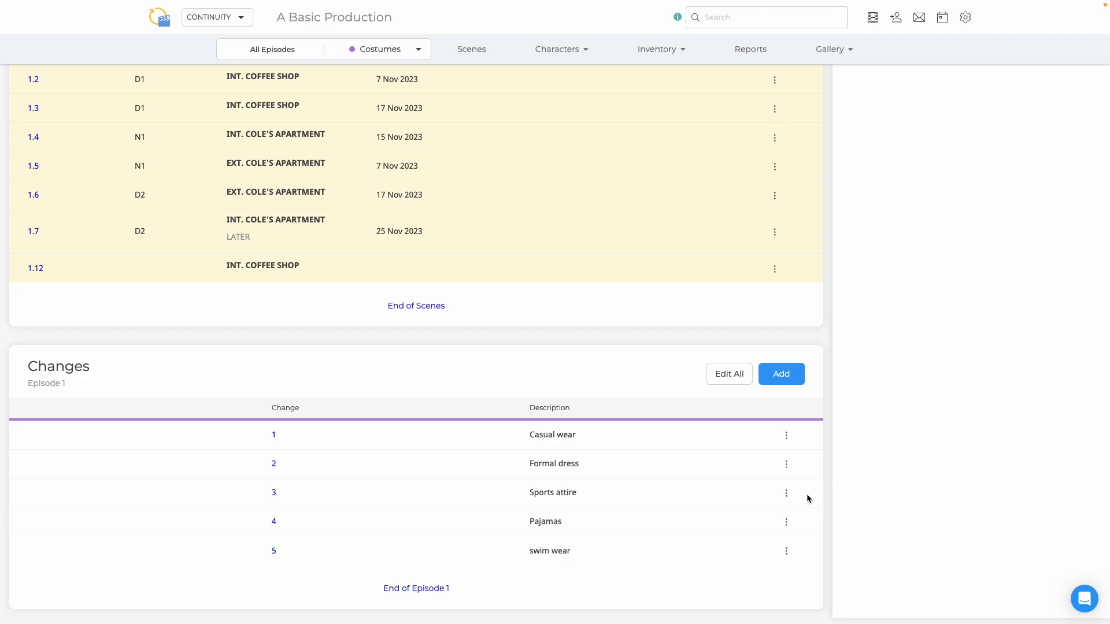
pyautogui.click(726, 377)
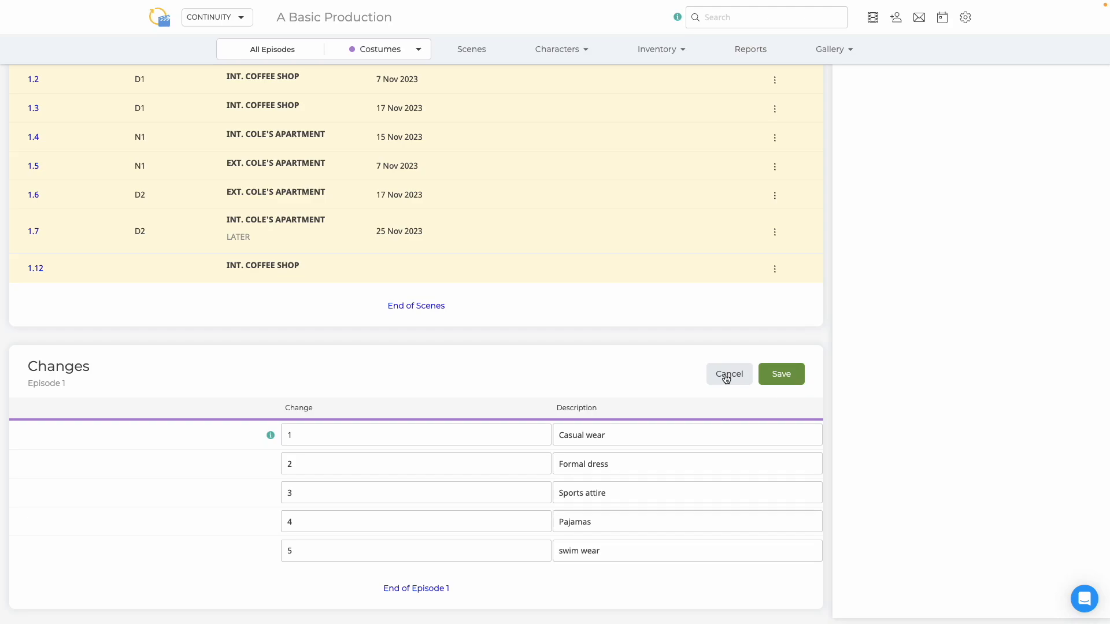
pyautogui.click(727, 376)
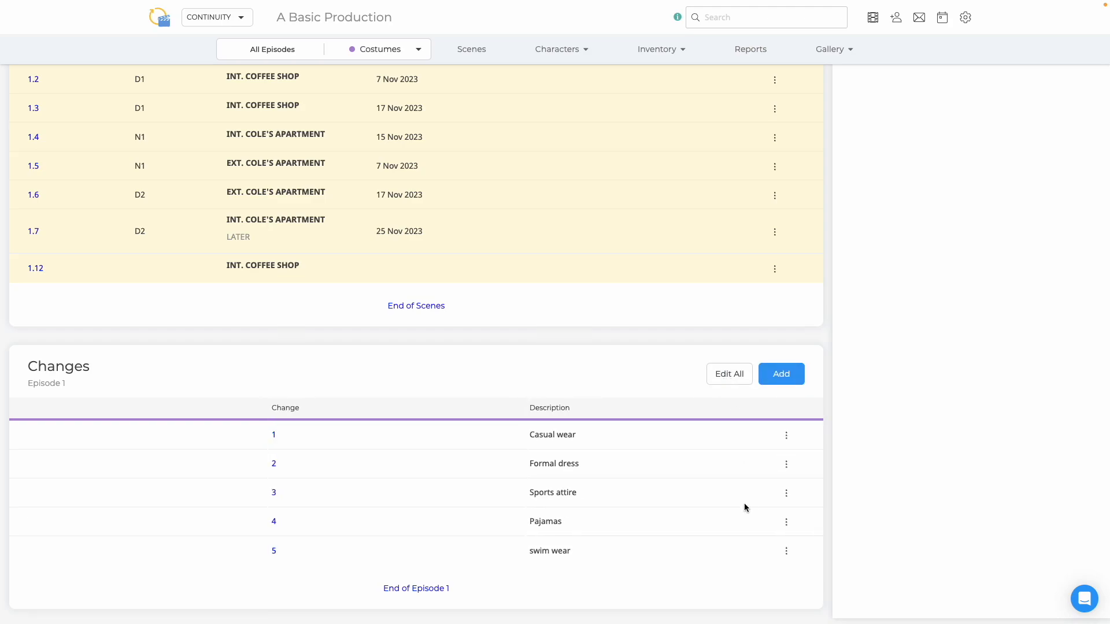
# Delete the "swim wear" change from AIDEN's Episode 1 changes.
pyautogui.click(785, 554)
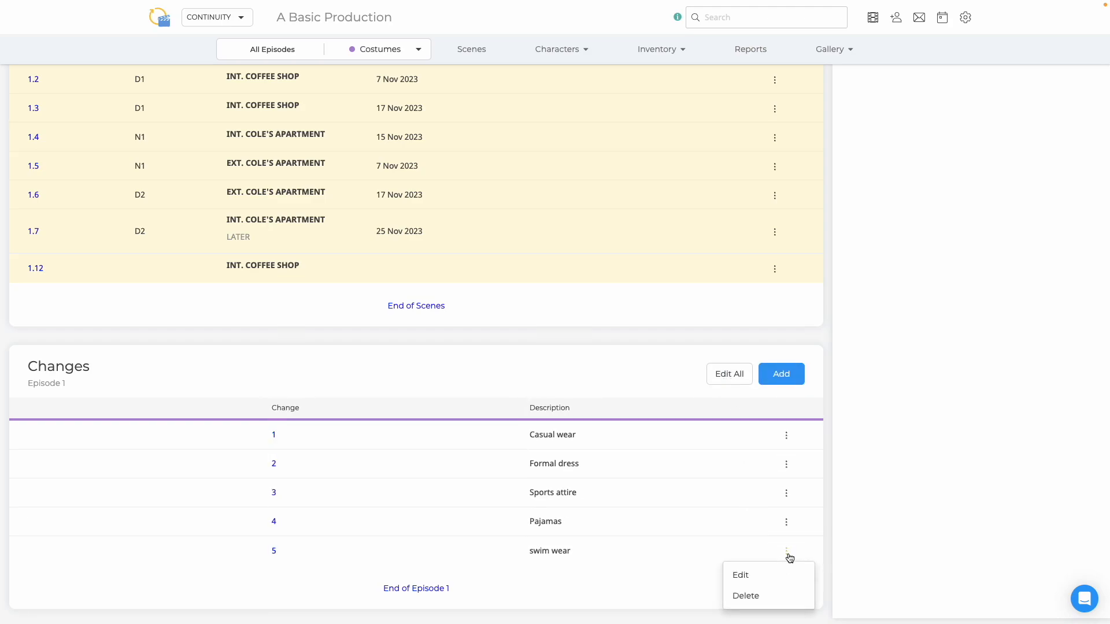
pyautogui.click(759, 599)
pyautogui.click(695, 130)
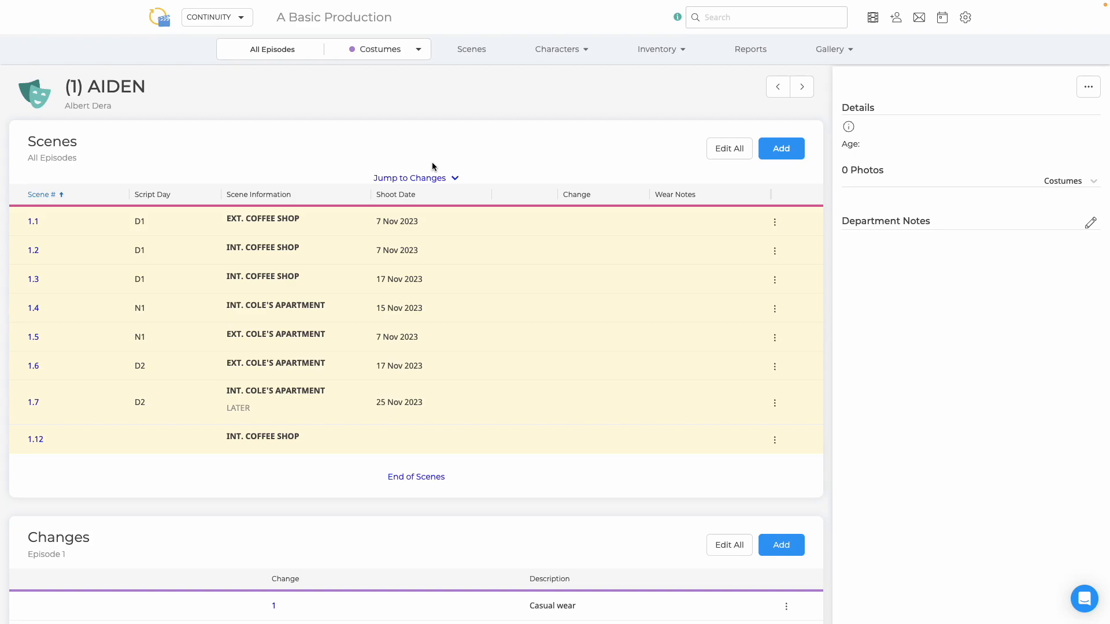
# Assign change 1 to AIDEN in scene 1.1 and save the scene row.
pyautogui.click(775, 225)
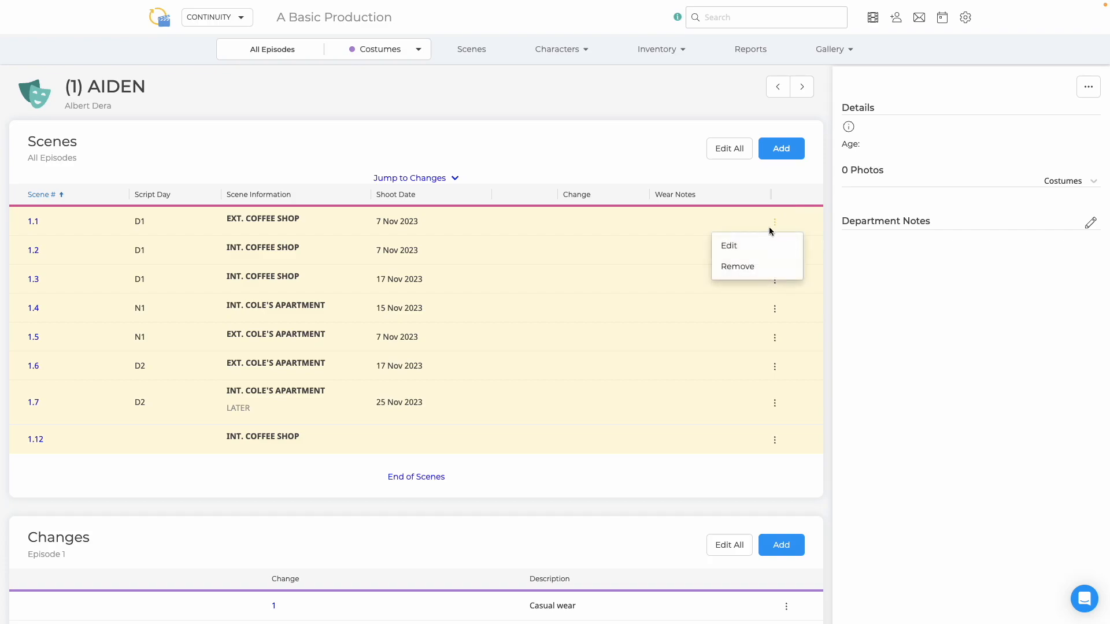
pyautogui.click(743, 248)
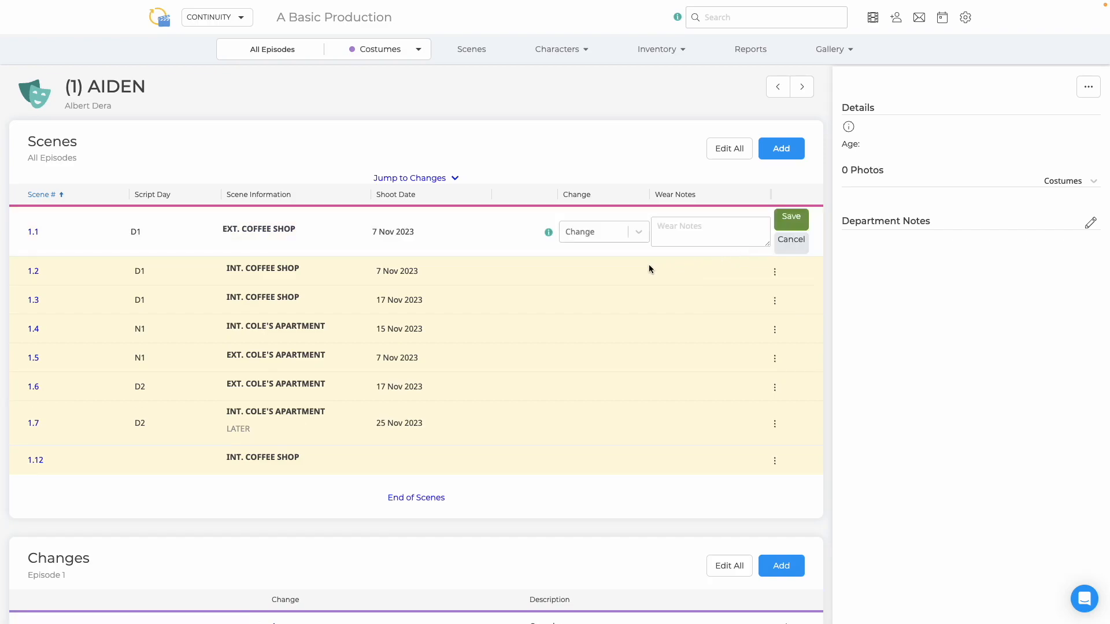
pyautogui.click(581, 232)
pyautogui.click(583, 261)
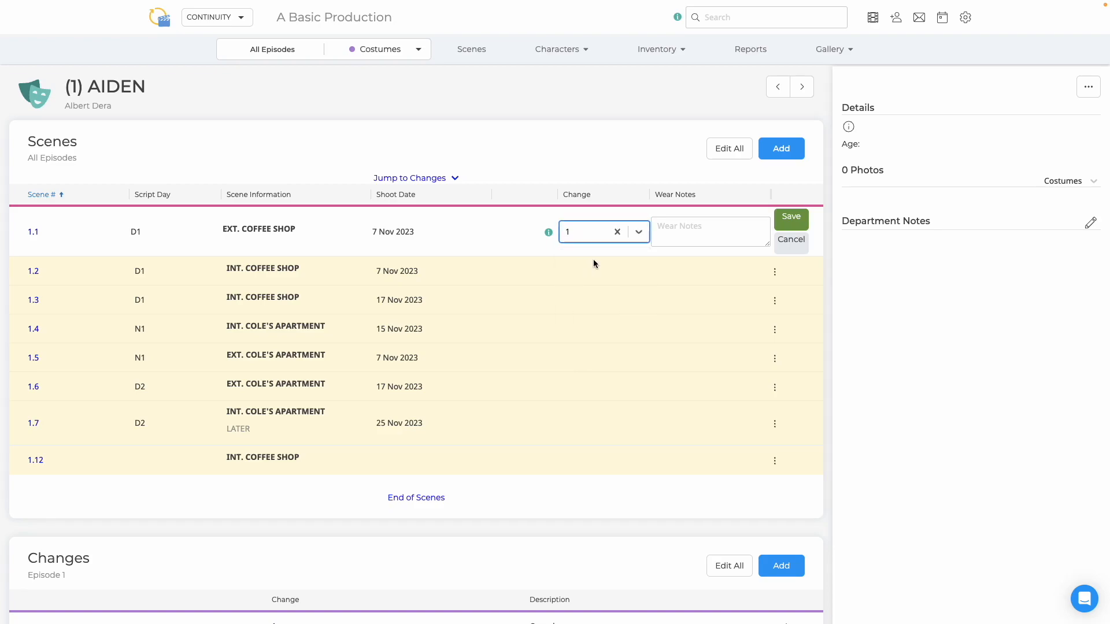
pyautogui.click(791, 220)
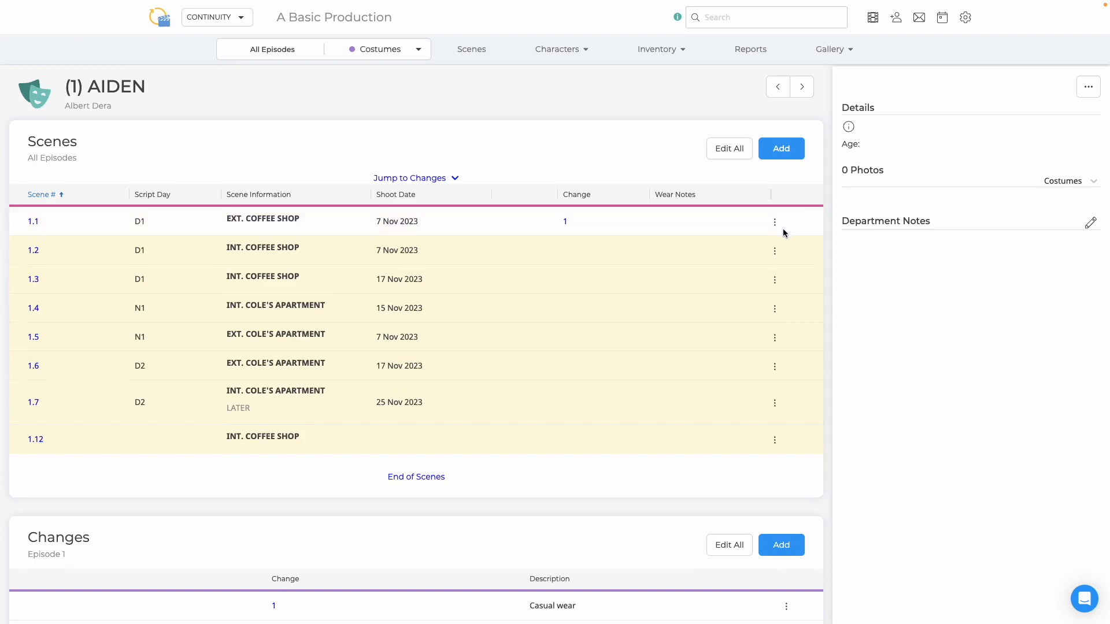
# Create a new change 5 for AIDEN directly in scene 1.2 and save the scene row.
pyautogui.click(774, 250)
pyautogui.click(730, 272)
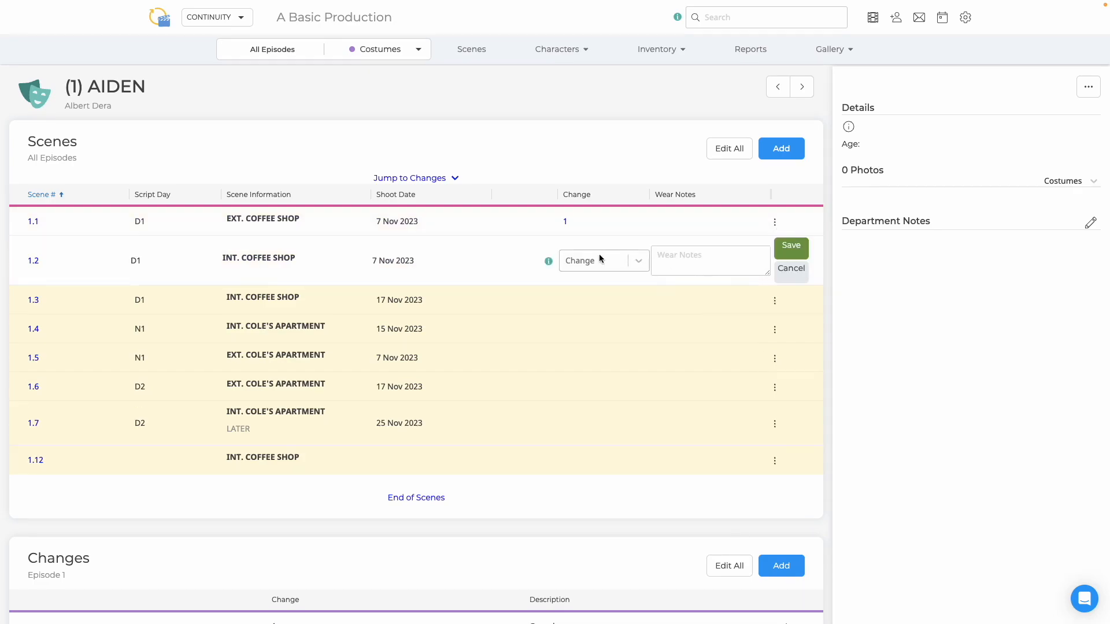
pyautogui.click(586, 262)
pyautogui.write('5')
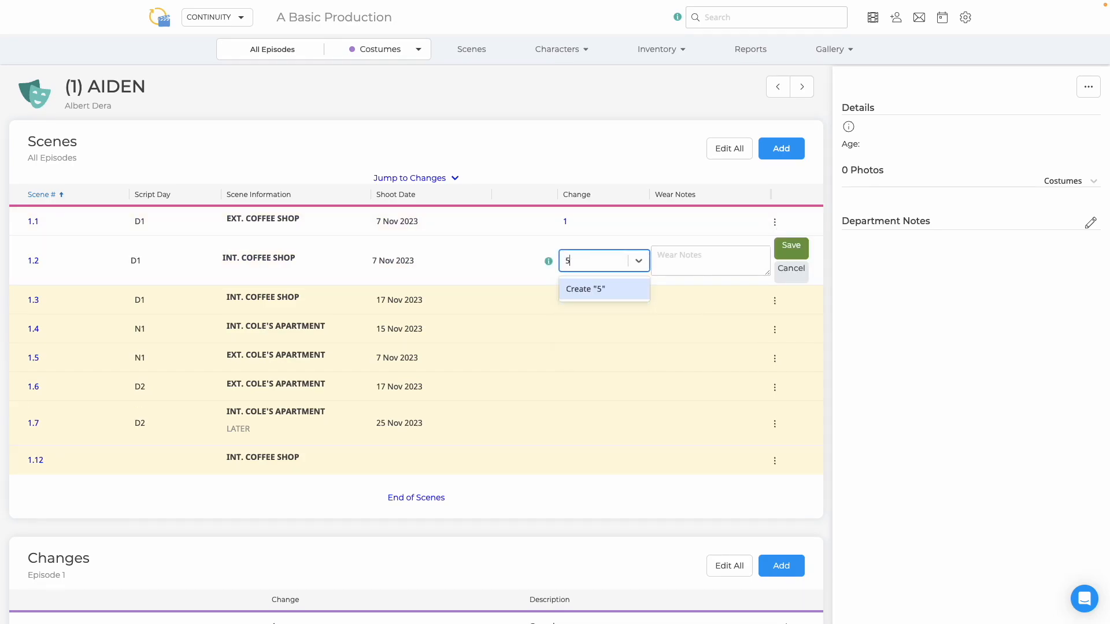
pyautogui.click(587, 290)
pyautogui.click(794, 248)
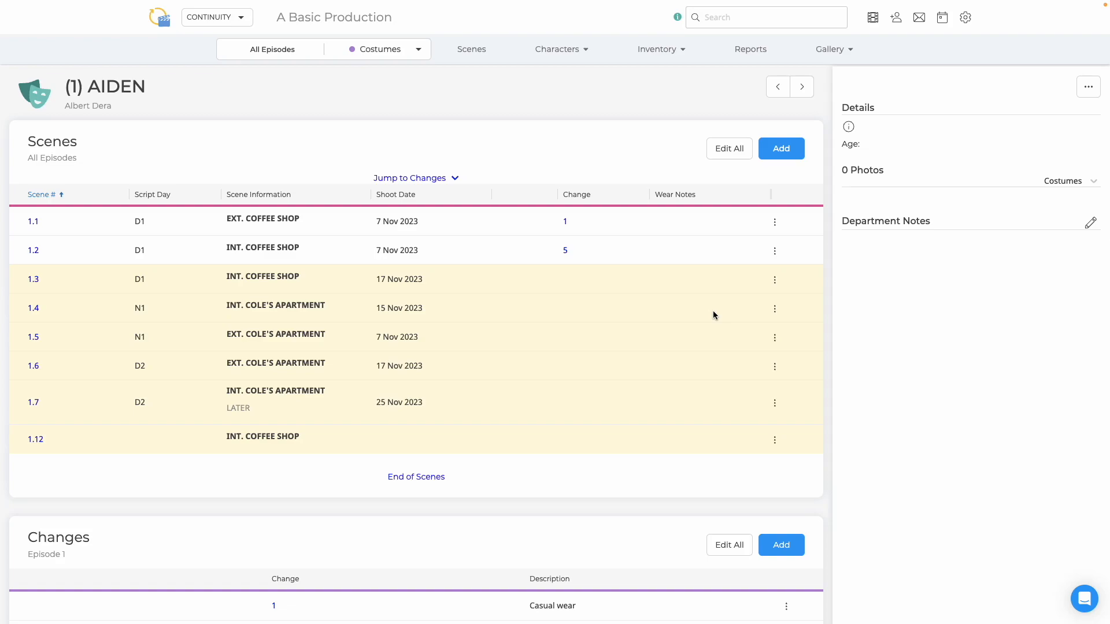
# Edit AIDEN's scenes together, assigning change 2 to scenes 1.3 and 1.4 and change 3 to scene 1.5, and save.
pyautogui.click(730, 151)
pyautogui.click(597, 291)
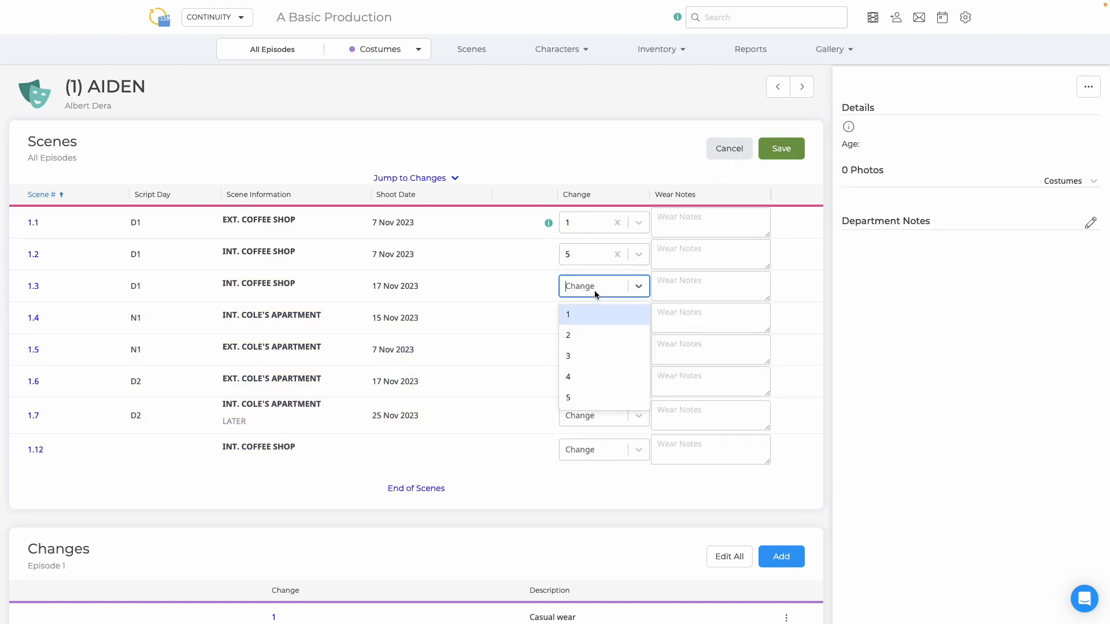
pyautogui.click(578, 334)
pyautogui.click(580, 322)
pyautogui.click(578, 365)
pyautogui.click(585, 358)
pyautogui.click(578, 420)
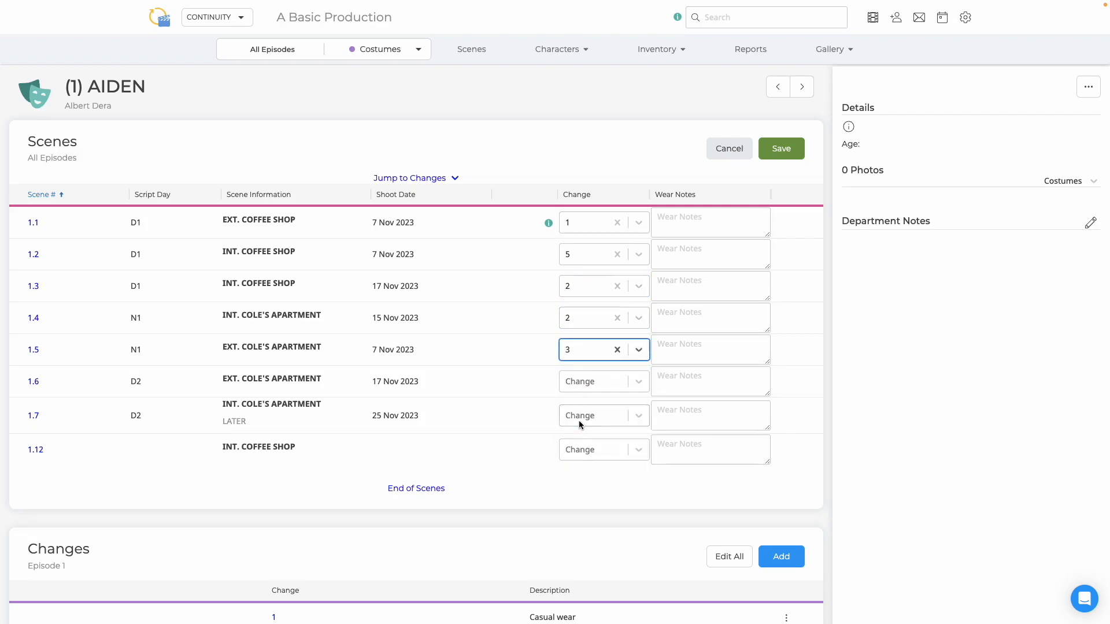
pyautogui.click(782, 149)
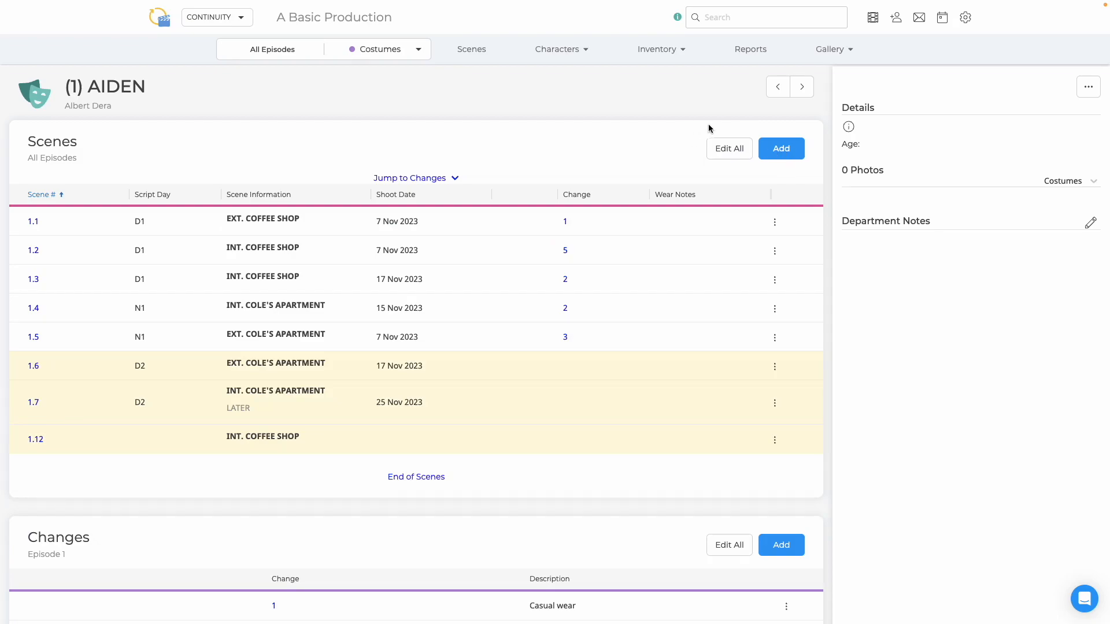
# Assign change 4 to AIDEN among the principals of Scene 6 in Episode 1 and save.
pyautogui.click(804, 92)
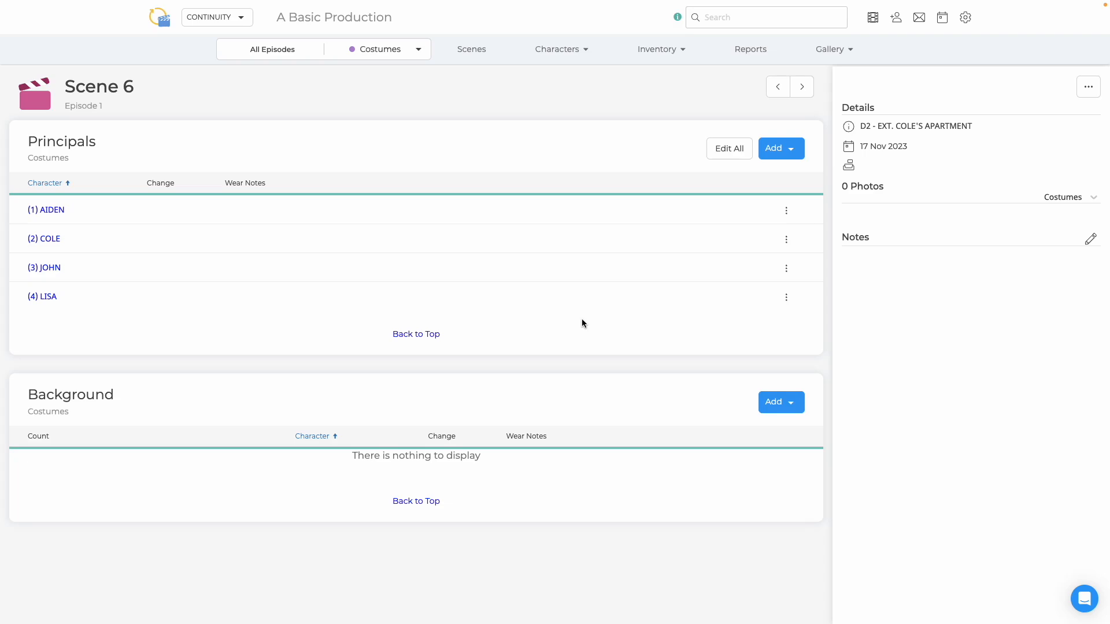
pyautogui.click(786, 212)
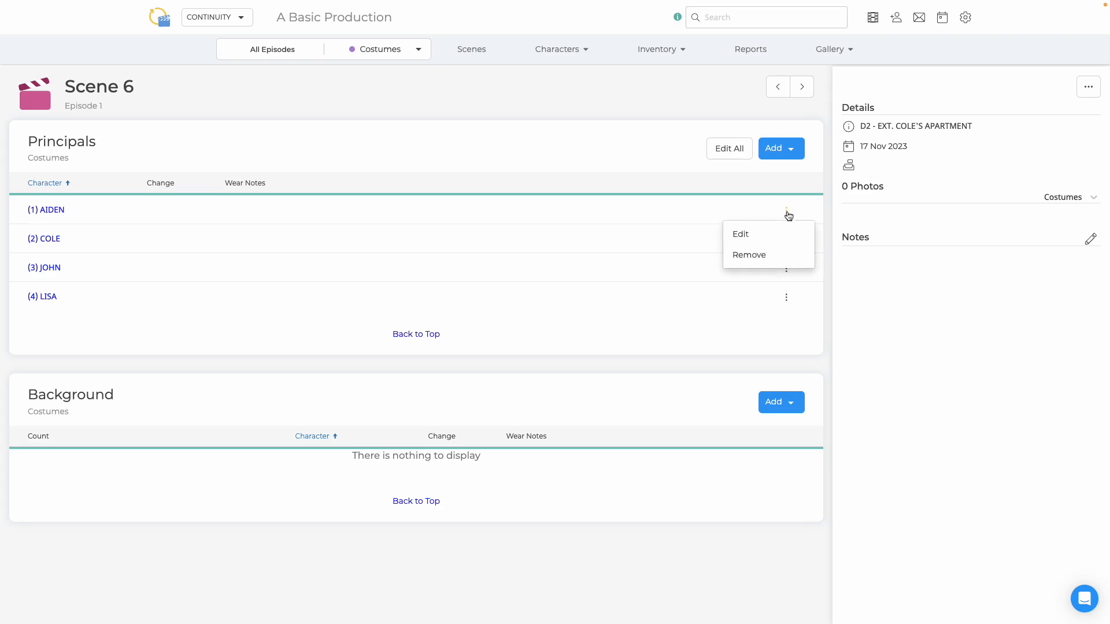
pyautogui.click(748, 239)
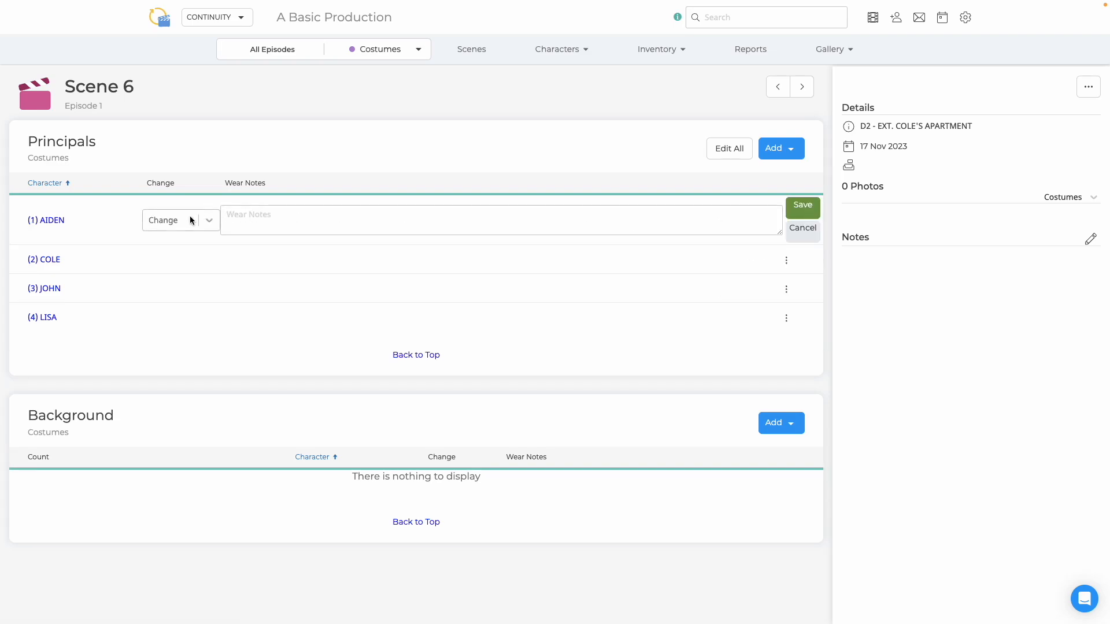
pyautogui.click(168, 225)
pyautogui.click(168, 315)
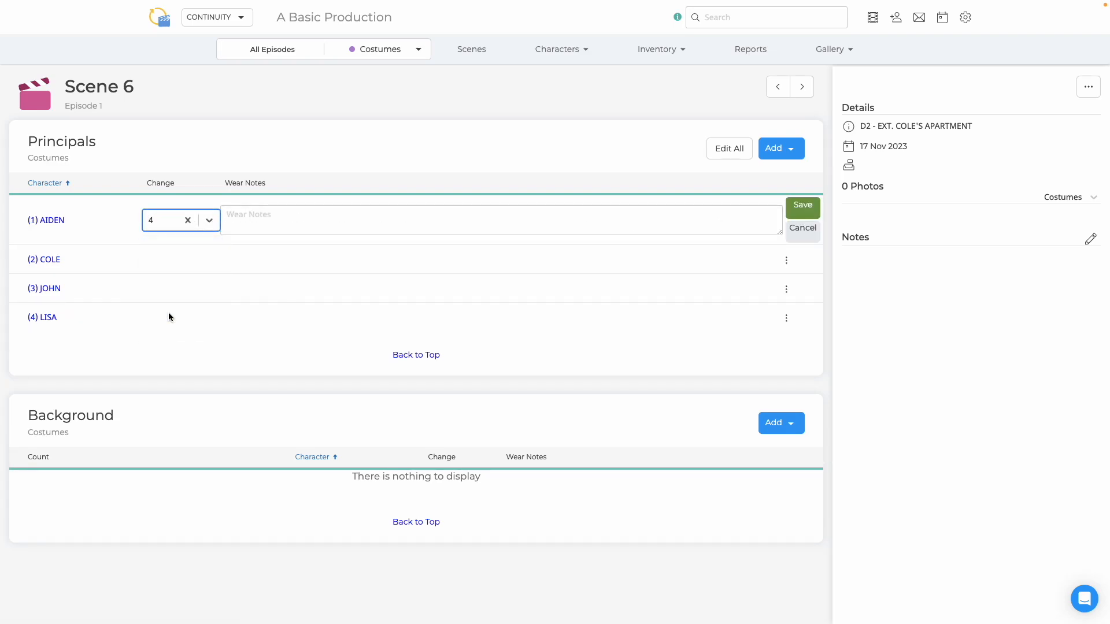
pyautogui.click(808, 215)
# Create change 1 for COLE directly among the principals of Scene 6 and save the row.
pyautogui.click(786, 241)
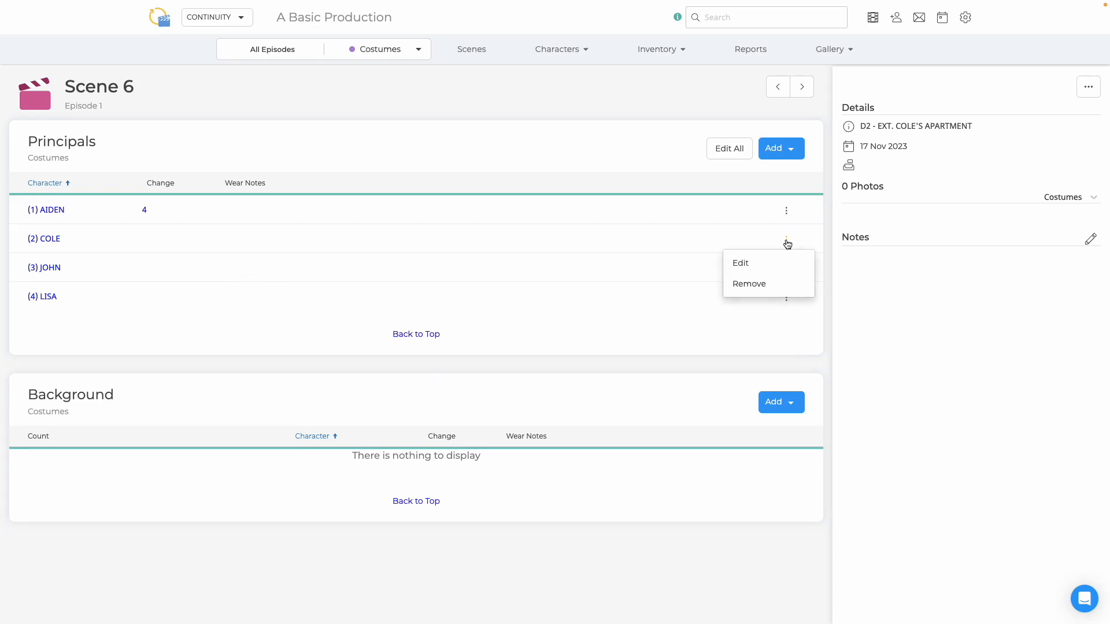
pyautogui.click(769, 260)
pyautogui.click(180, 251)
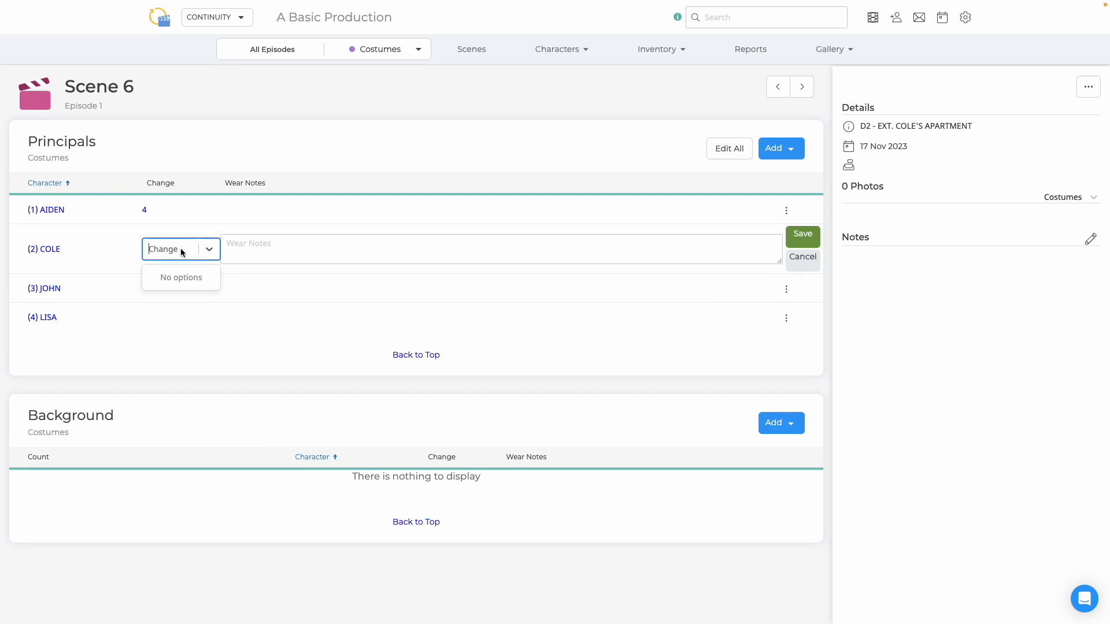
pyautogui.write('1')
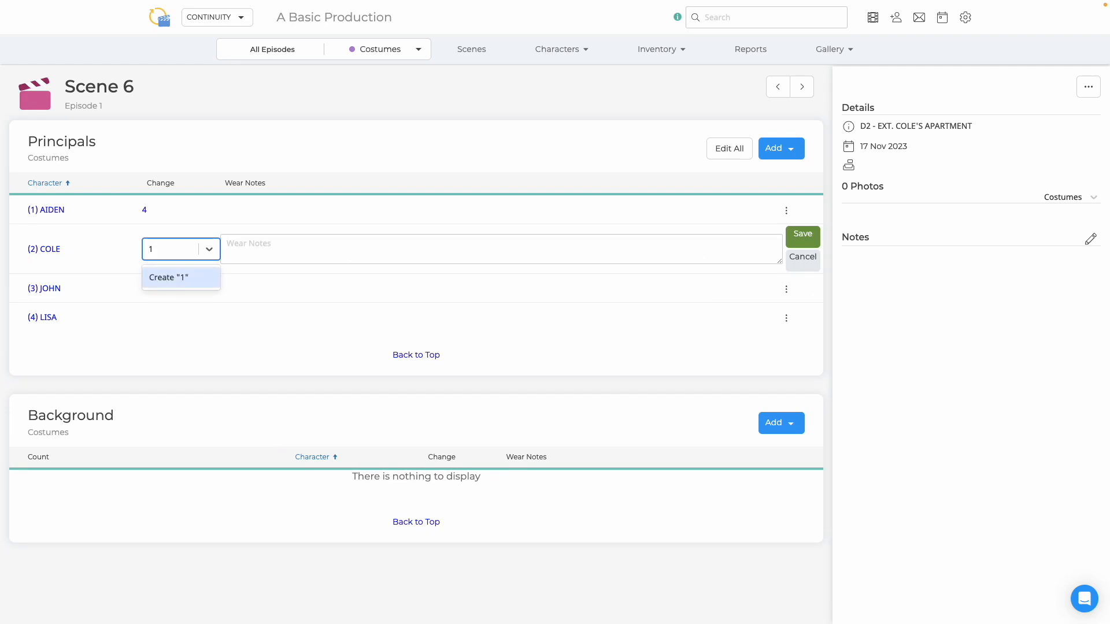
pyautogui.click(155, 279)
pyautogui.click(808, 243)
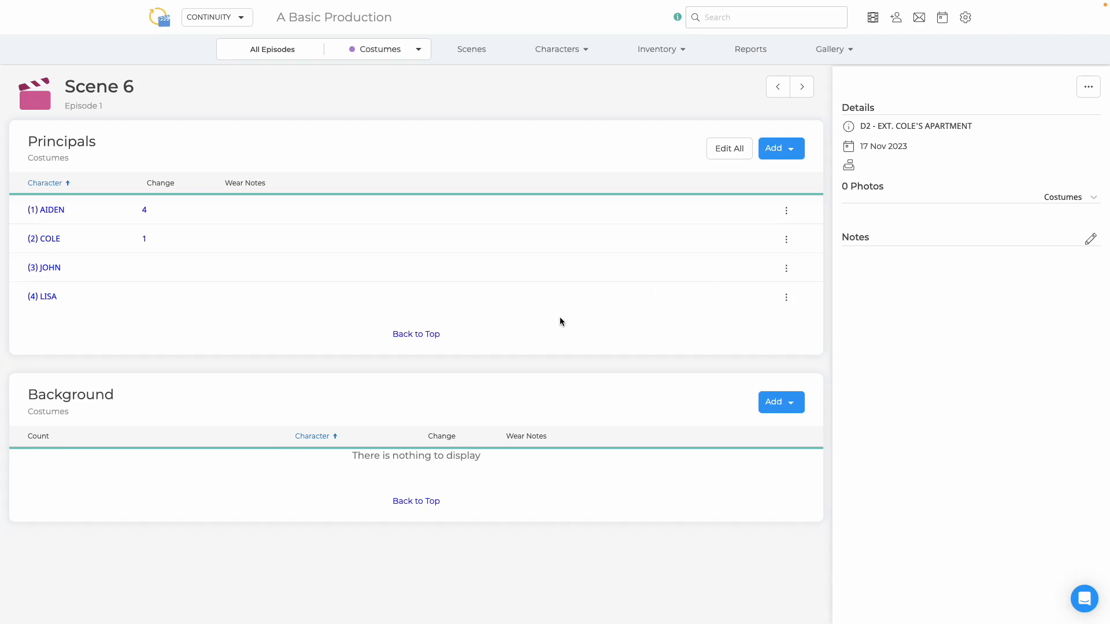
# Edit all principals of Scene 6 together, creating change 1 for JOHN and change 2 for LISA, and save.
pyautogui.click(729, 152)
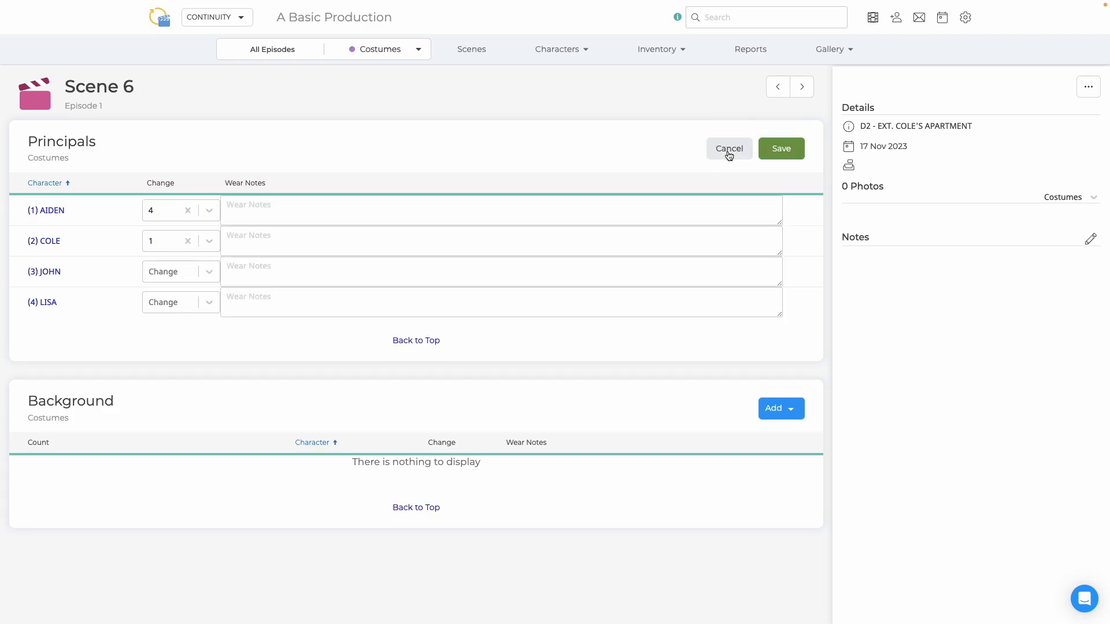
pyautogui.click(168, 278)
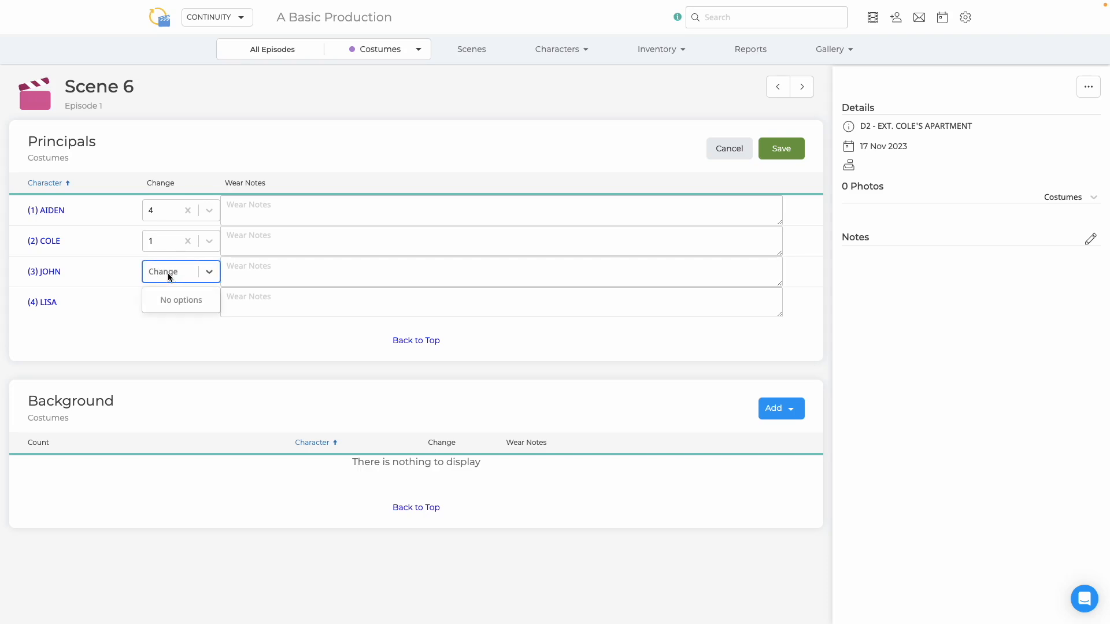
pyautogui.write('1')
pyautogui.click(167, 299)
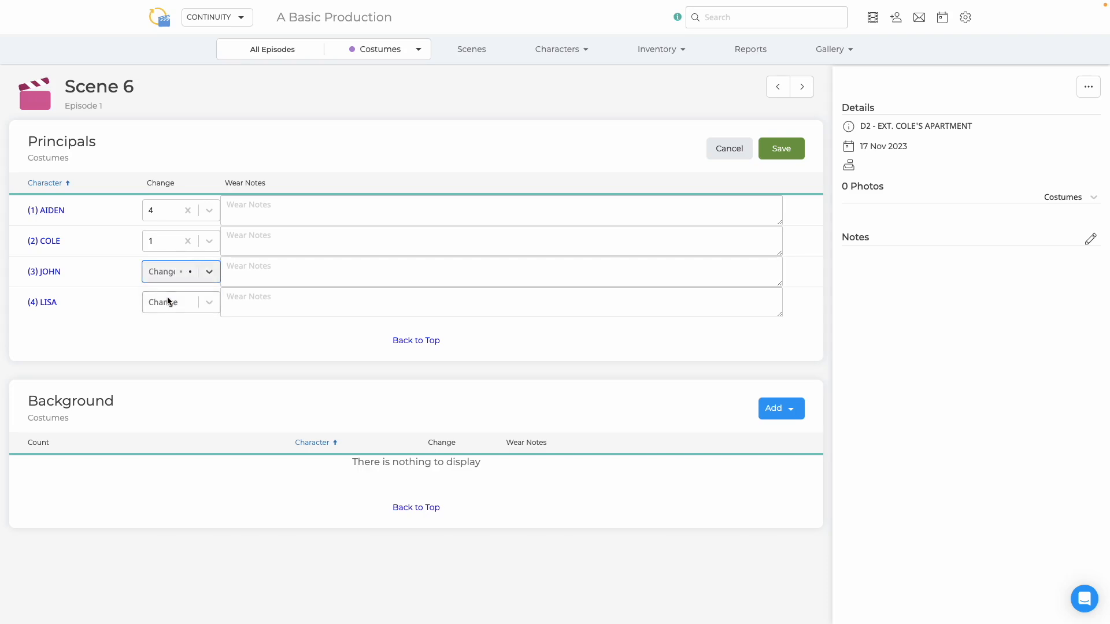
pyautogui.click(169, 308)
pyautogui.write('2')
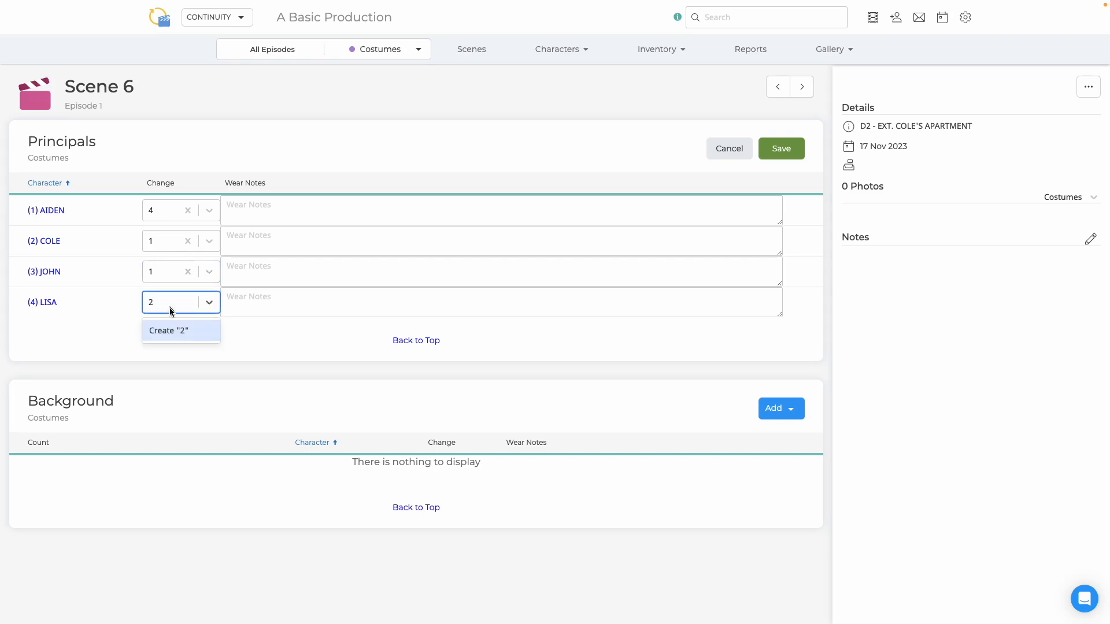
pyautogui.click(177, 329)
pyautogui.click(782, 149)
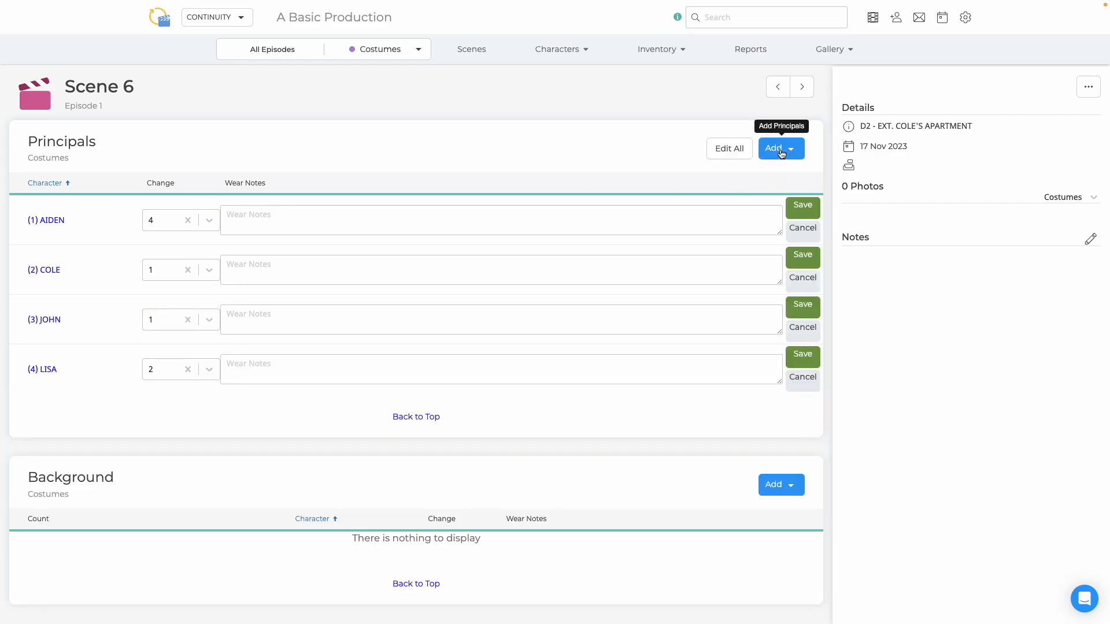
pyautogui.click(803, 88)
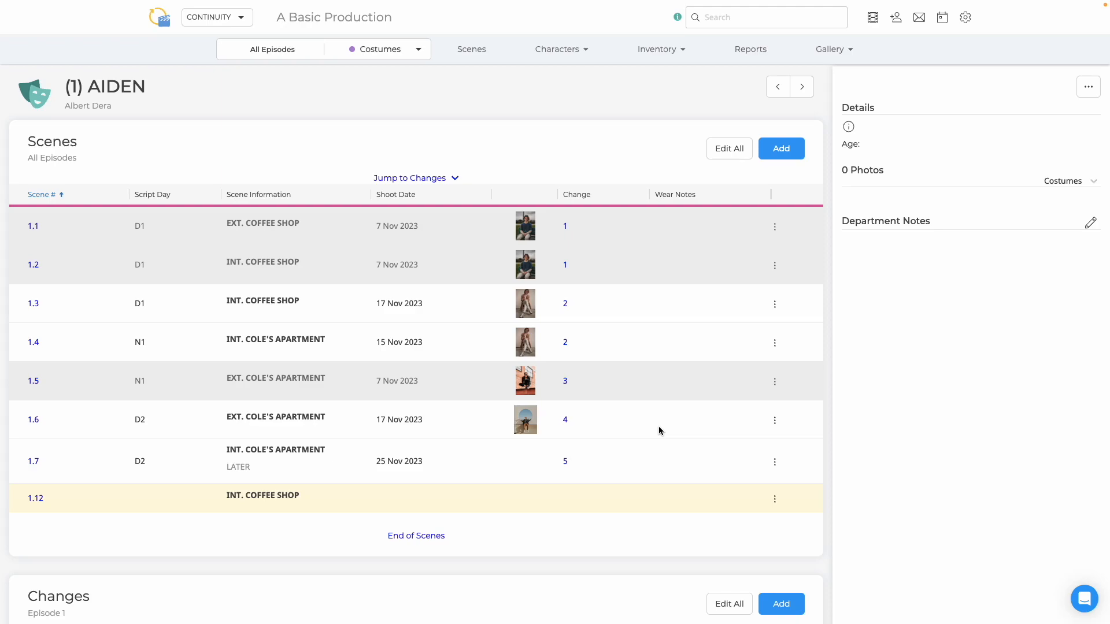
# Renumber AIDEN's Sports attire change to 4 in the Episode 1 changes and save it.
pyautogui.scroll(-5, 659, 429)
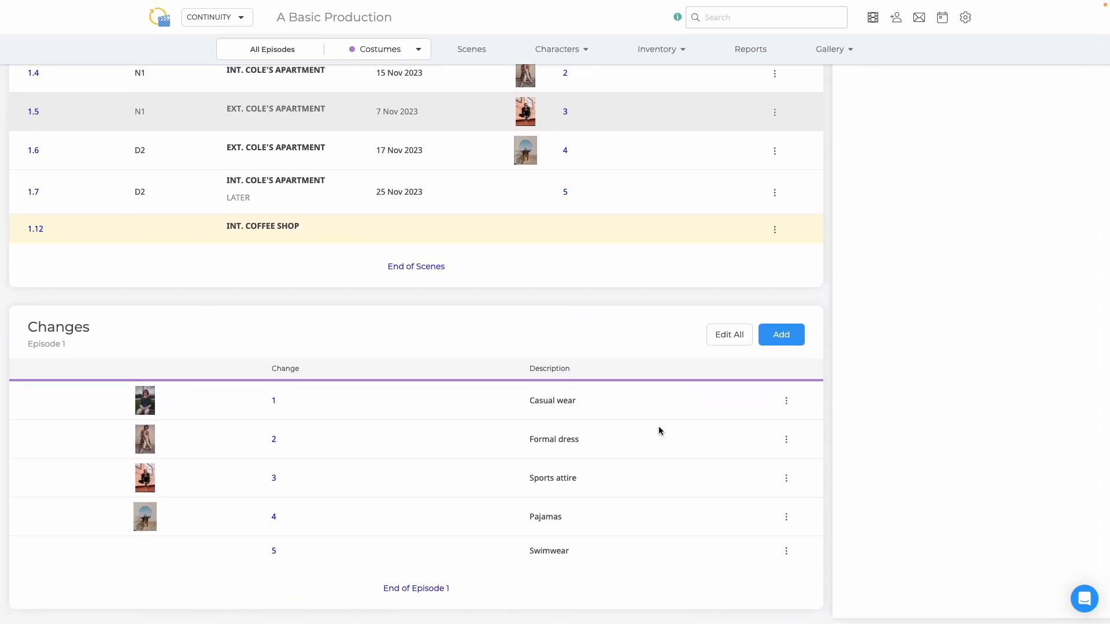
pyautogui.click(786, 479)
pyautogui.click(771, 502)
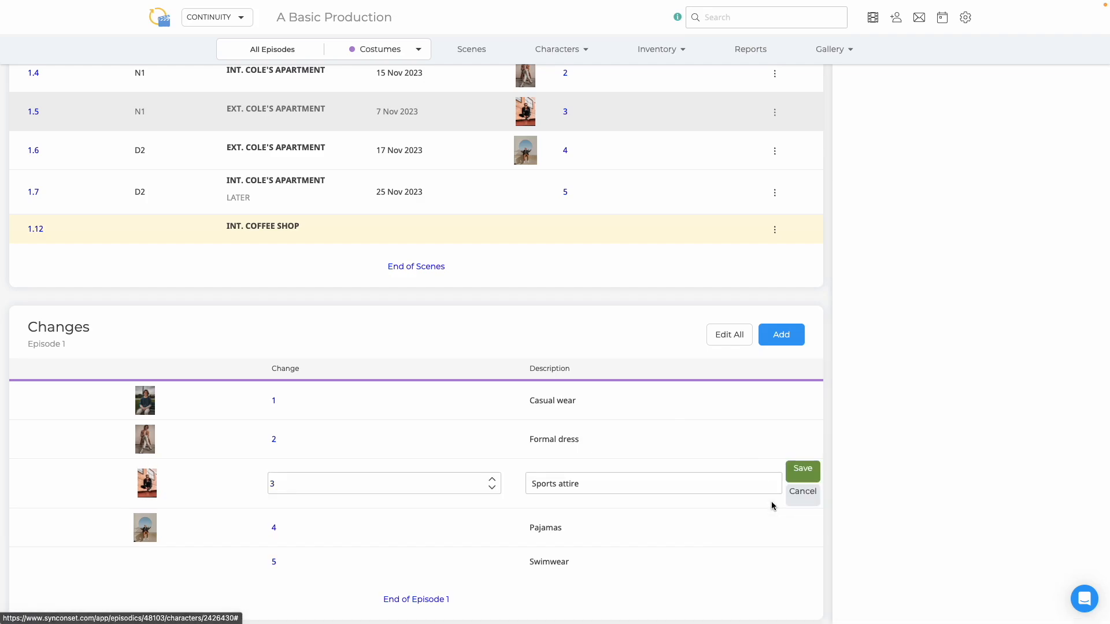
pyautogui.click(493, 481)
pyautogui.click(814, 471)
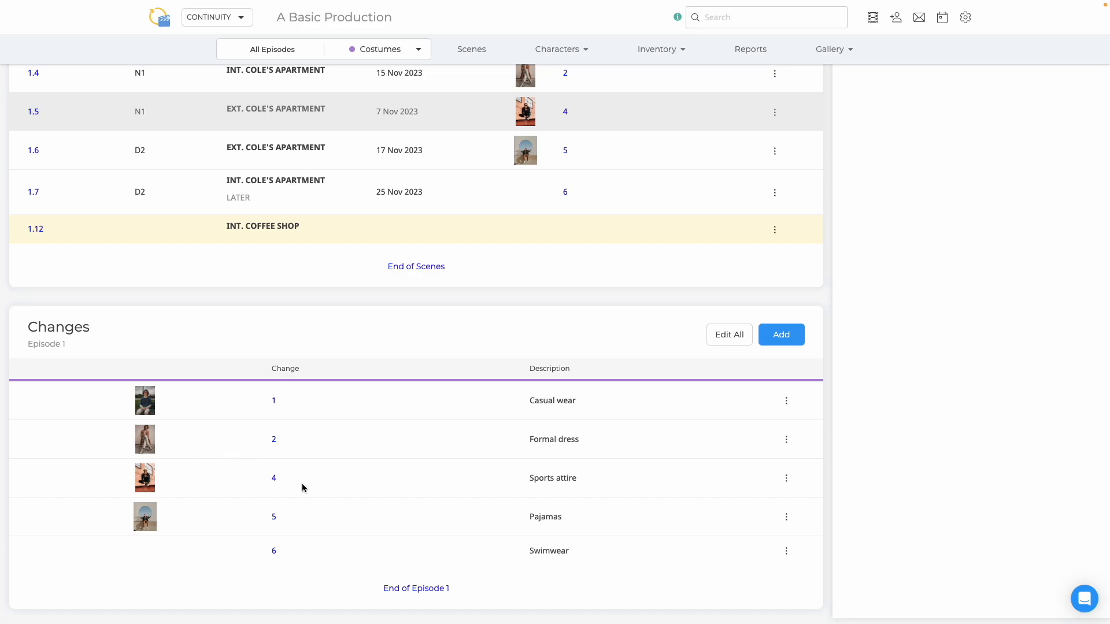
# Create change 3 for AIDEN in Episode 1 with the description "actually we don't need this anymore".
pyautogui.click(790, 337)
pyautogui.write('3')
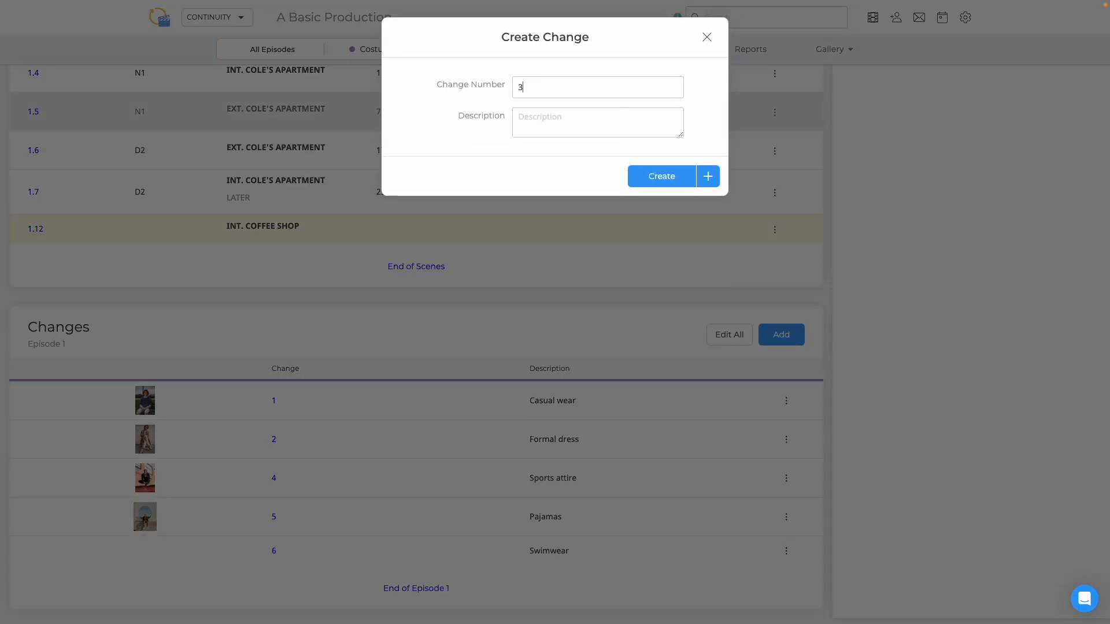
pyautogui.click(662, 183)
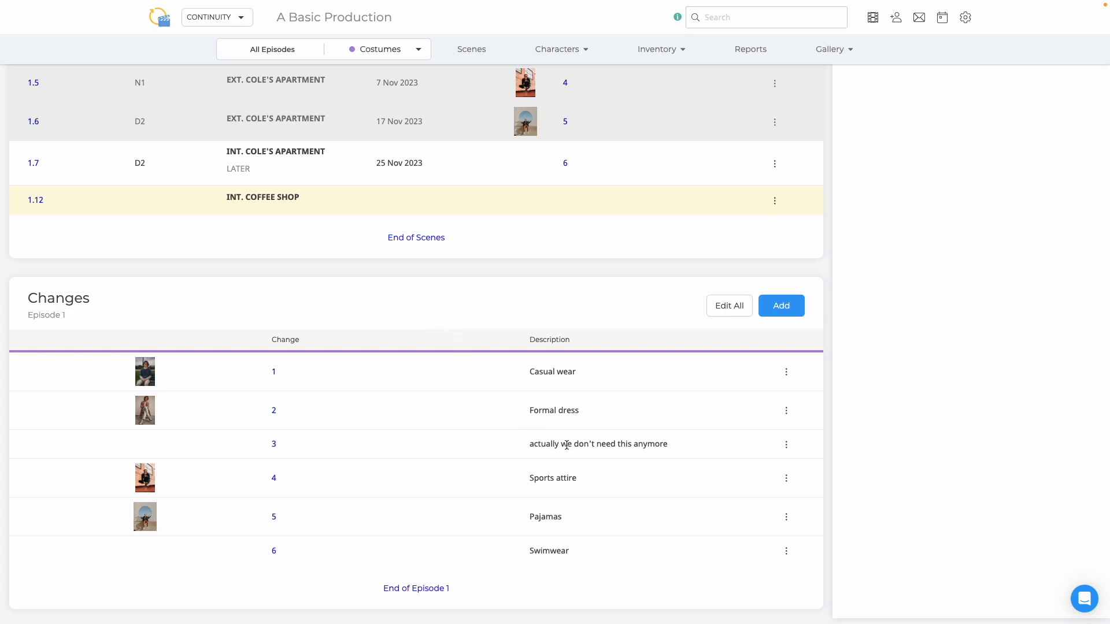
# Delete AIDEN's change 3 from the Episode 1 changes and confirm the deletion.
pyautogui.click(787, 446)
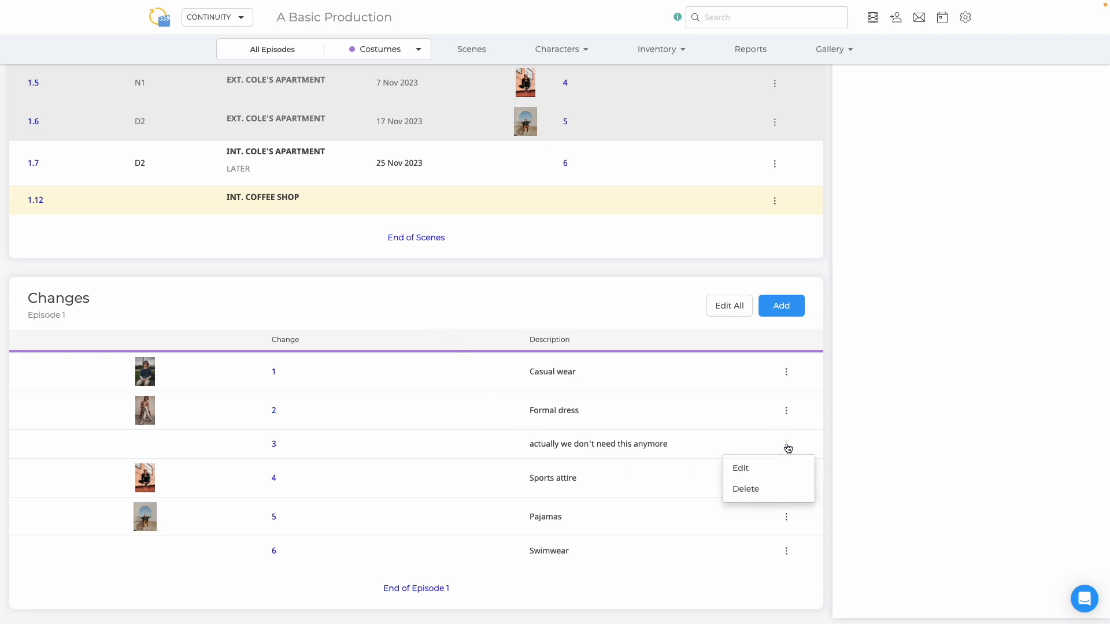
pyautogui.click(751, 489)
pyautogui.click(674, 136)
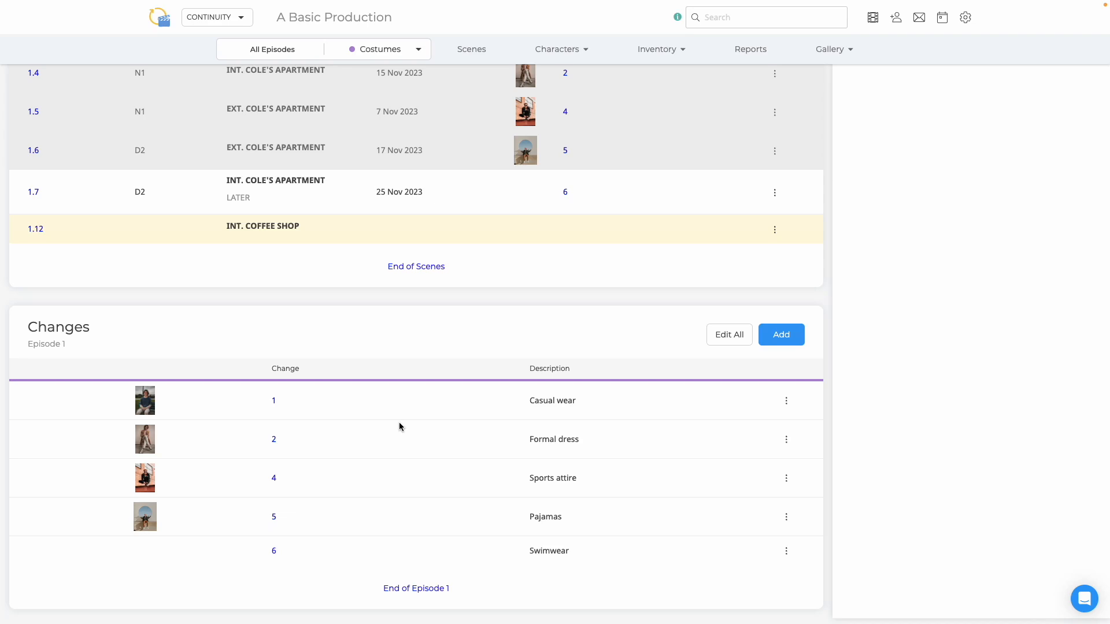
# Set AIDEN's Sports attire change number back to 3 and save the row.
pyautogui.click(787, 479)
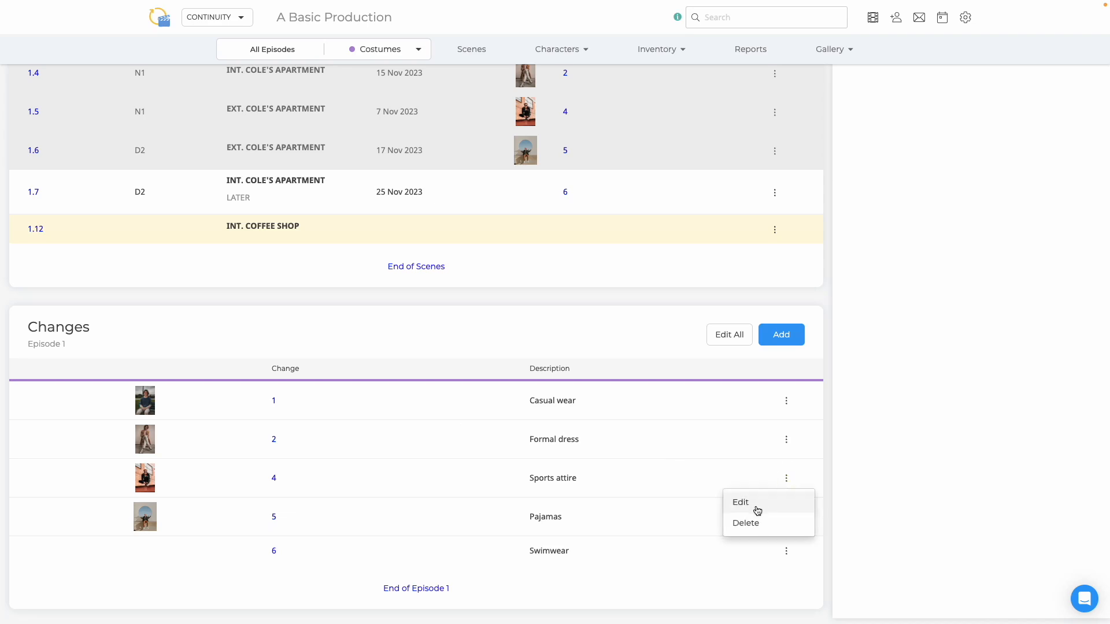
pyautogui.click(755, 508)
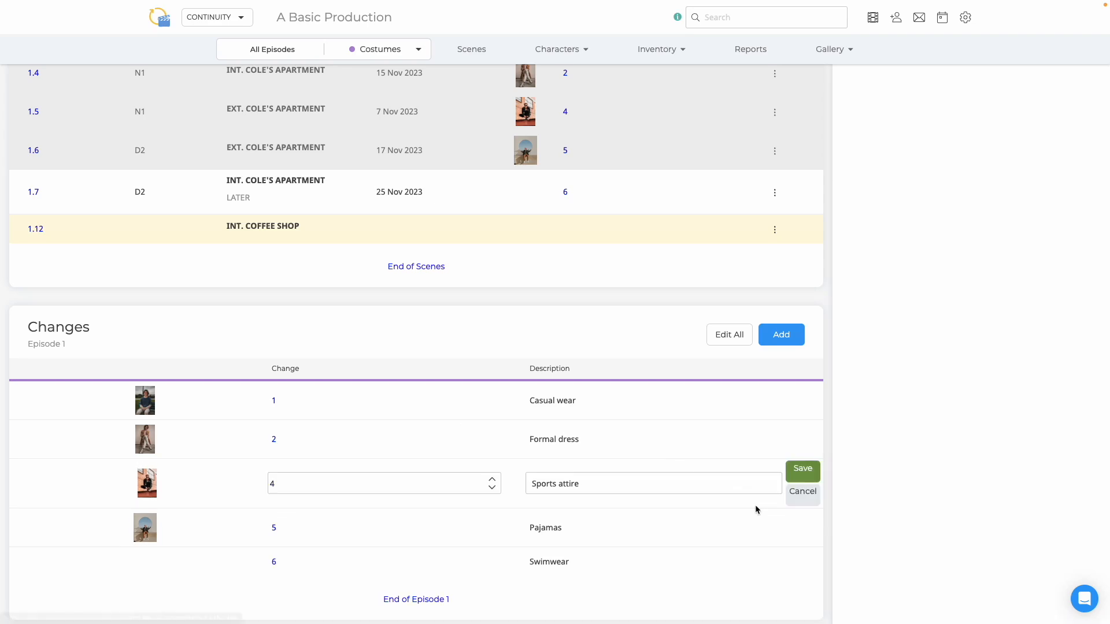
pyautogui.click(492, 488)
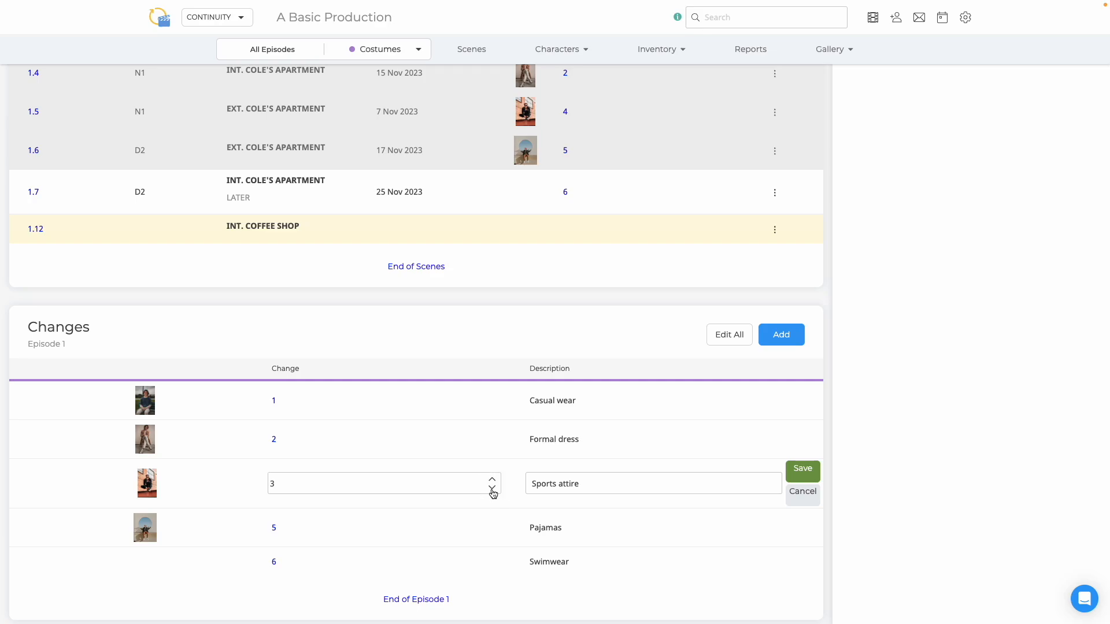
pyautogui.click(805, 477)
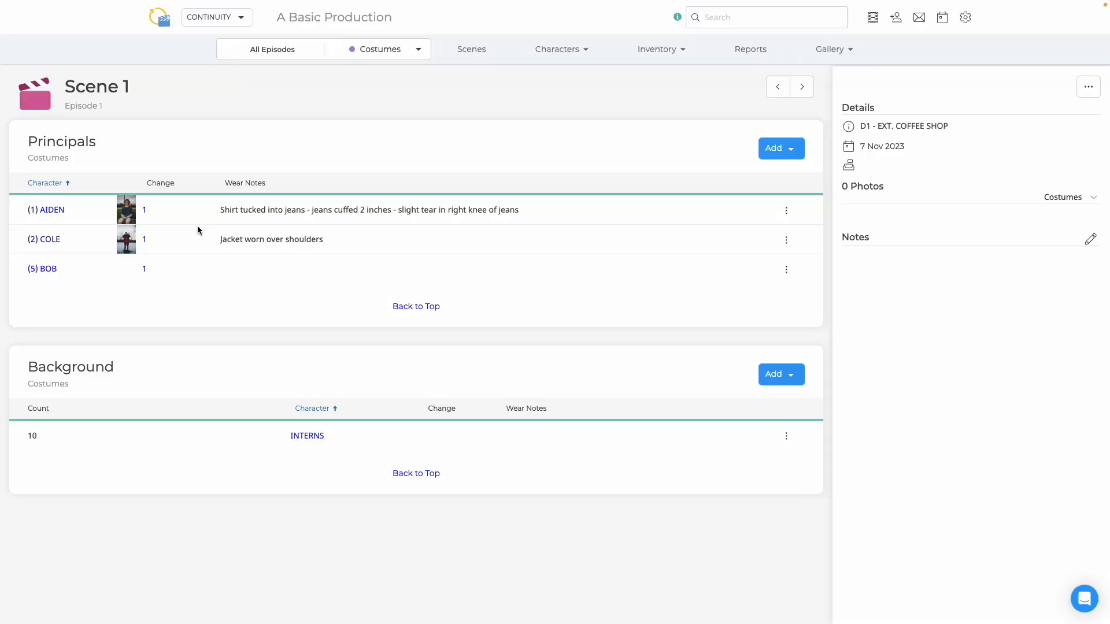
# Add the wear note "Hat turned sideways" to BOB among the principals of Scene 1 and save.
pyautogui.click(786, 269)
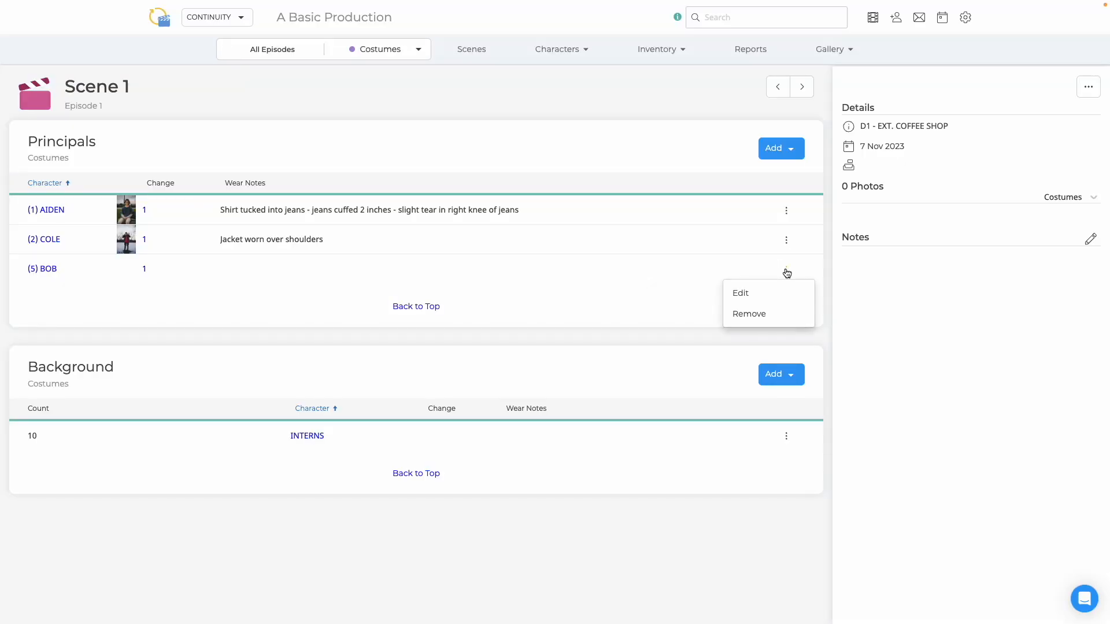
pyautogui.click(756, 293)
pyautogui.click(415, 279)
pyautogui.write('Hat turned sideways')
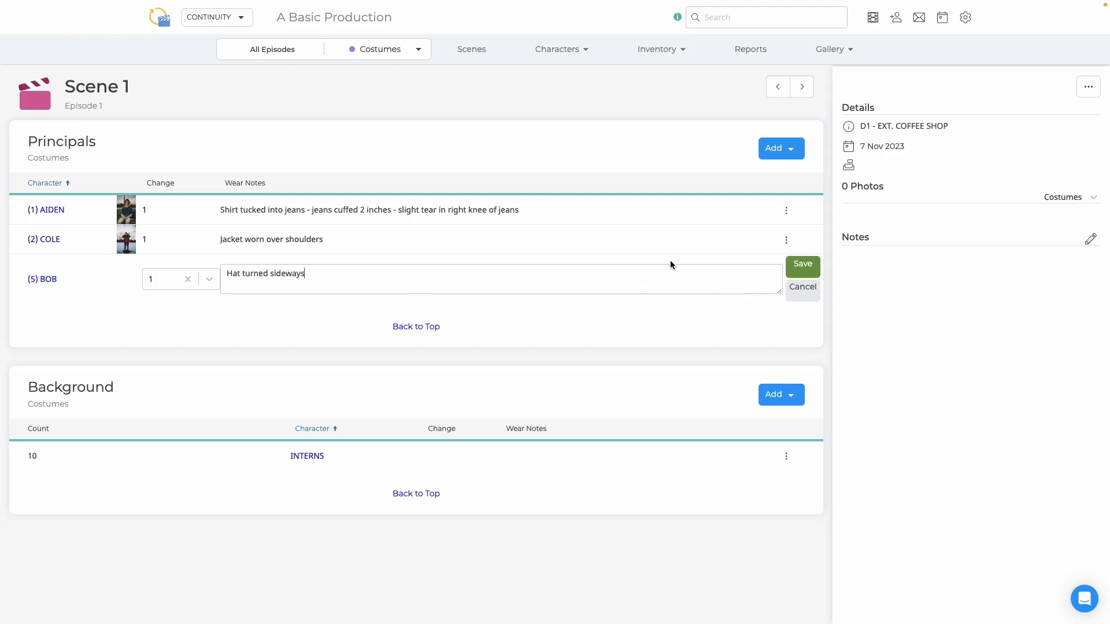
pyautogui.click(803, 265)
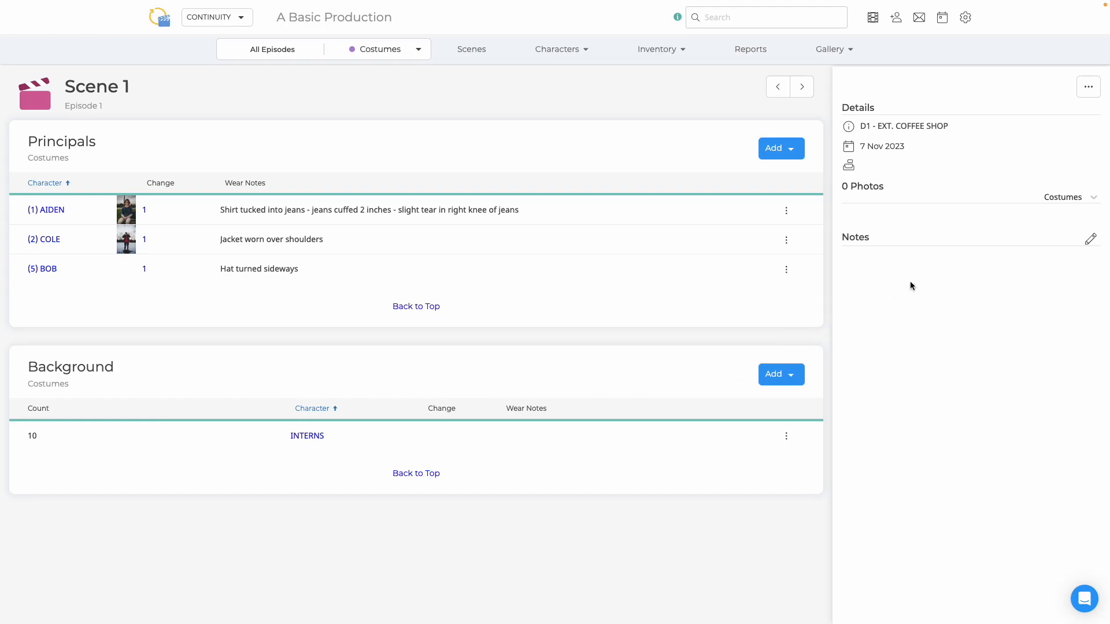
# Save the Costumes note "Rainy scene - be sure to bring dry clothes and extra towels" for Scene 1.
pyautogui.click(1091, 240)
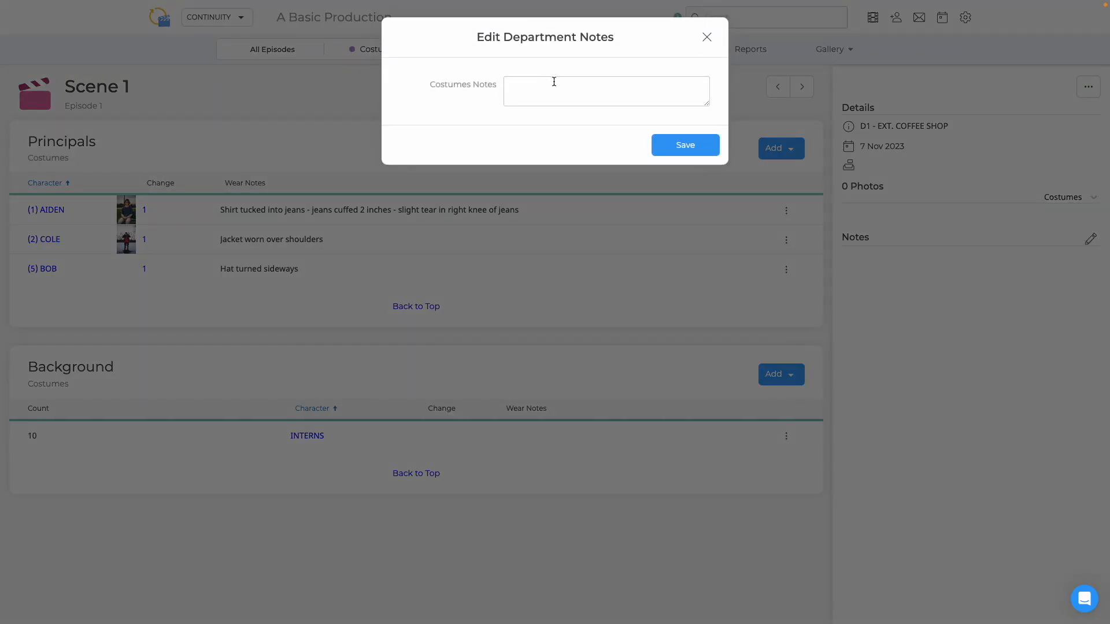
pyautogui.write('Rainy scene - be sure to bring dry clothes and extra towels')
pyautogui.click(668, 145)
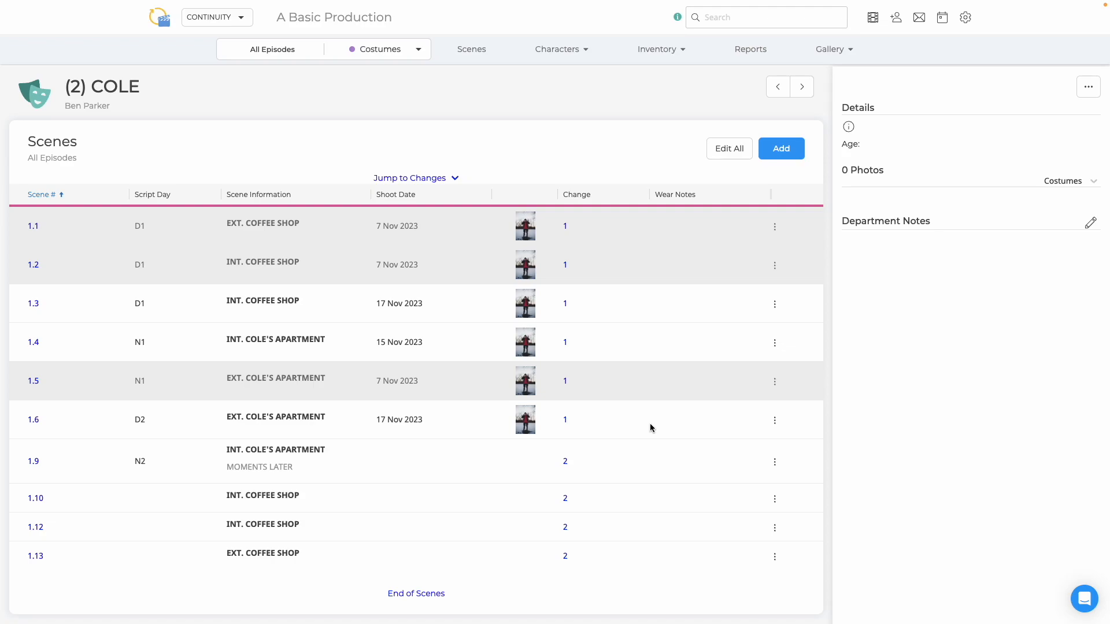
# Search the production for "cole" and look over the matching scenes, characters, inventory and changes.
pyautogui.click(726, 17)
pyautogui.write('cole')
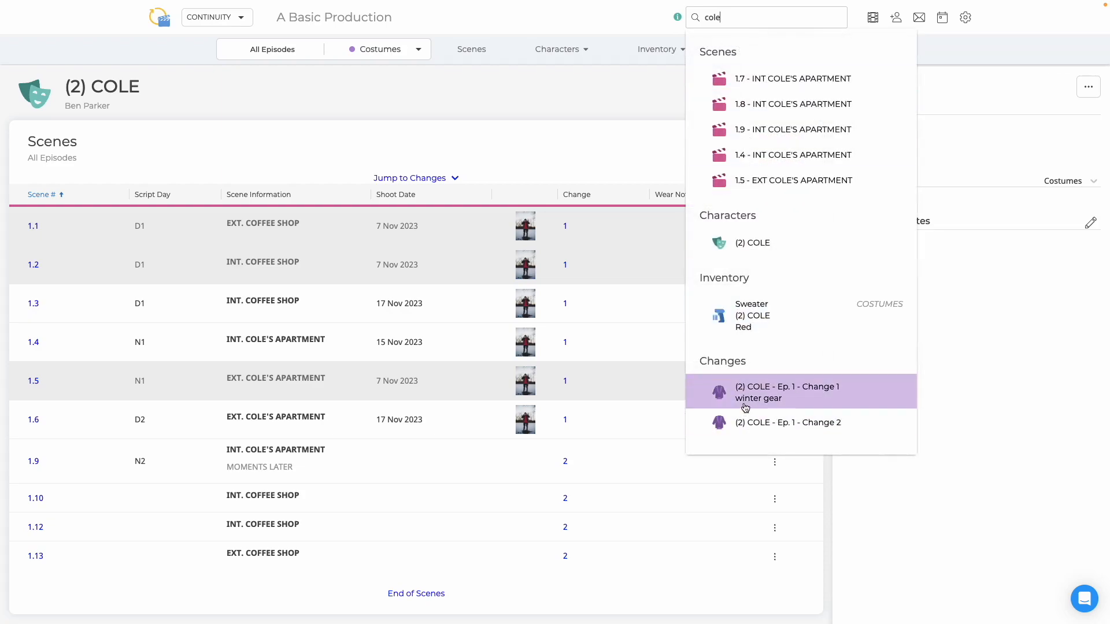
pyautogui.click(628, 295)
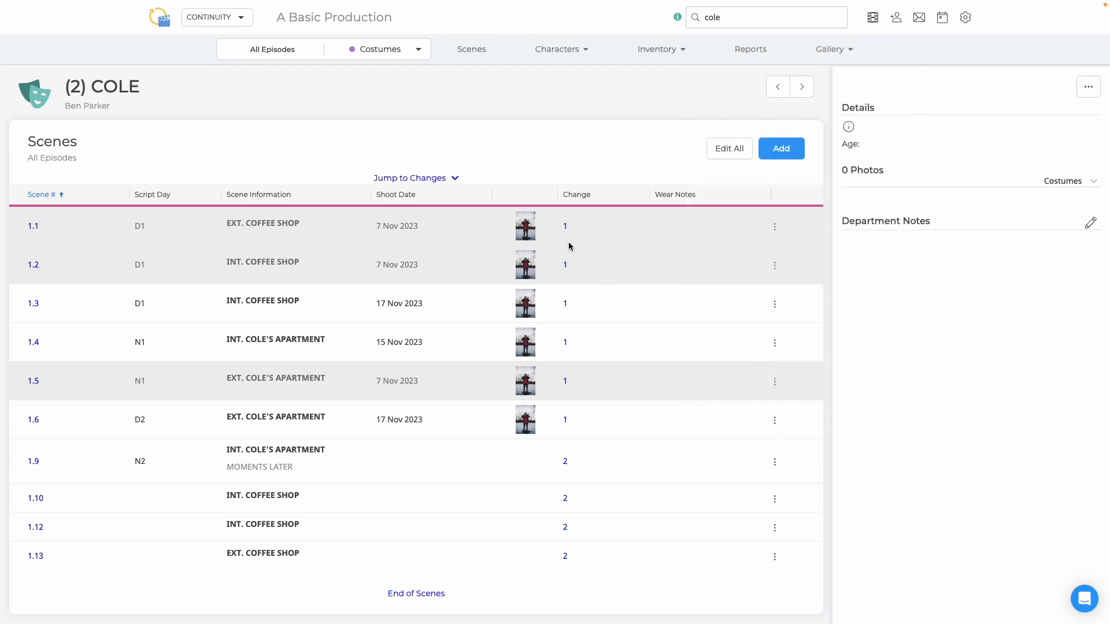
# In COLE's Episode 1 change 1, create two new Costumes inventory items named Jacket and Boots.
pyautogui.click(565, 226)
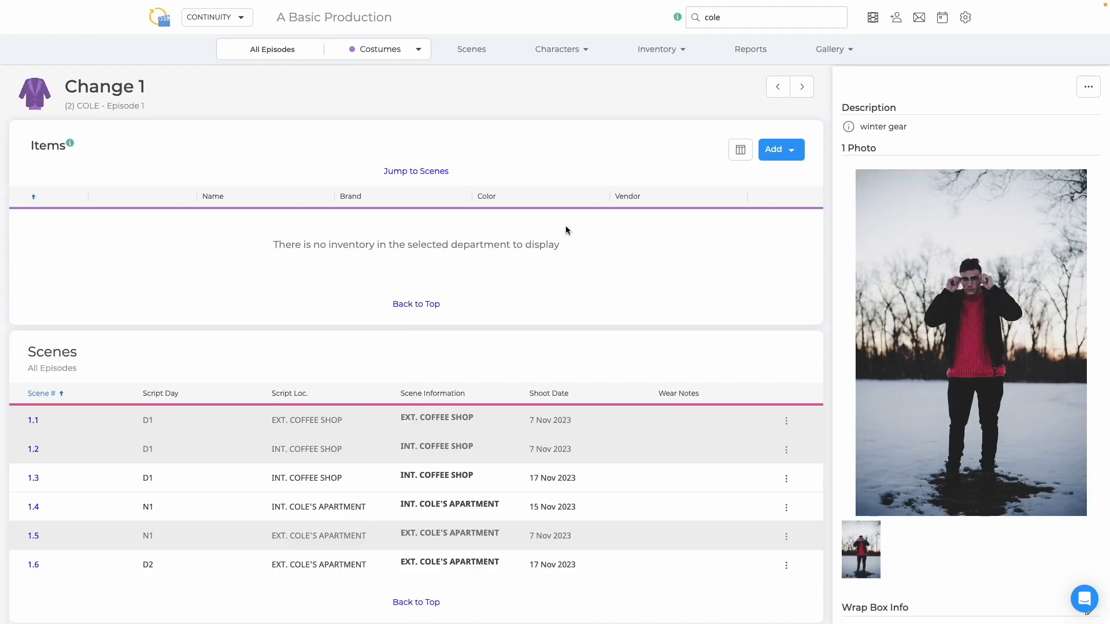
pyautogui.click(783, 151)
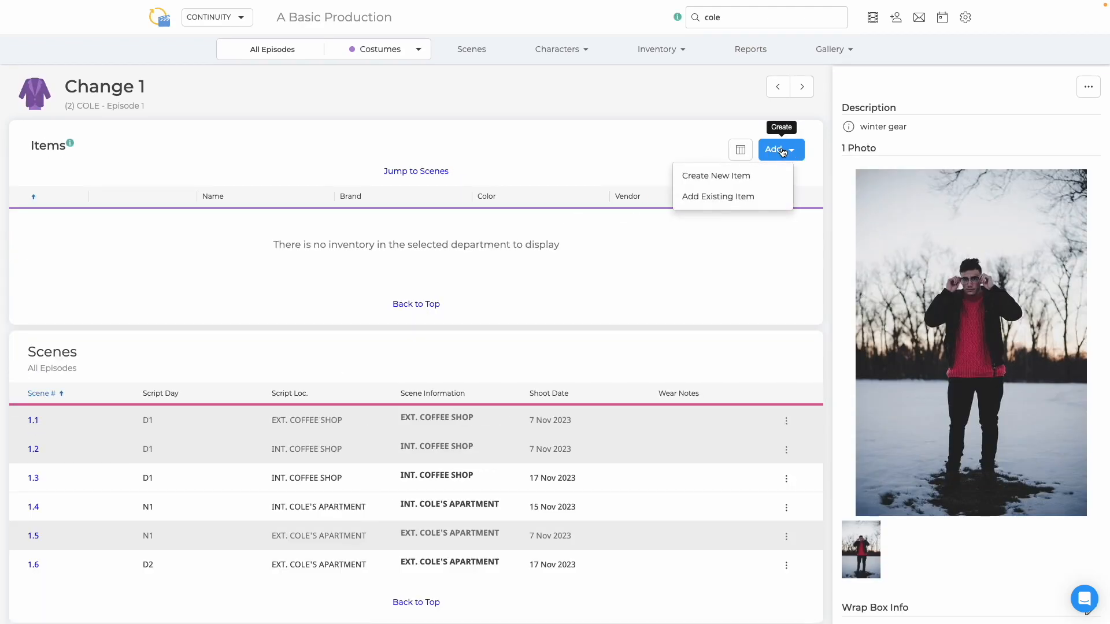
pyautogui.click(744, 185)
pyautogui.write('Jacket')
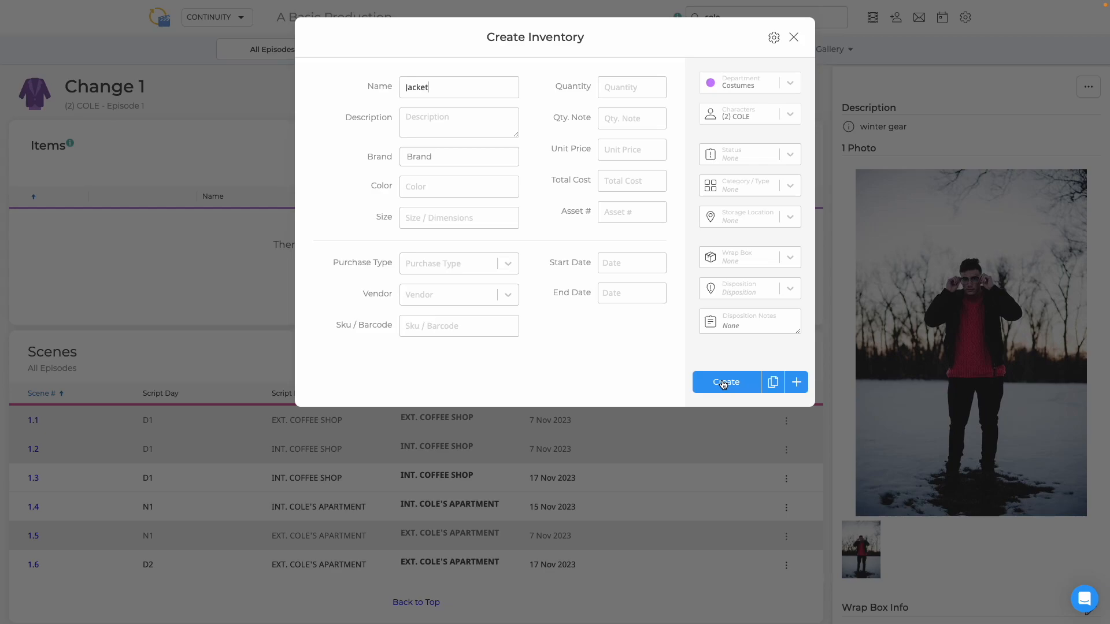
pyautogui.click(799, 385)
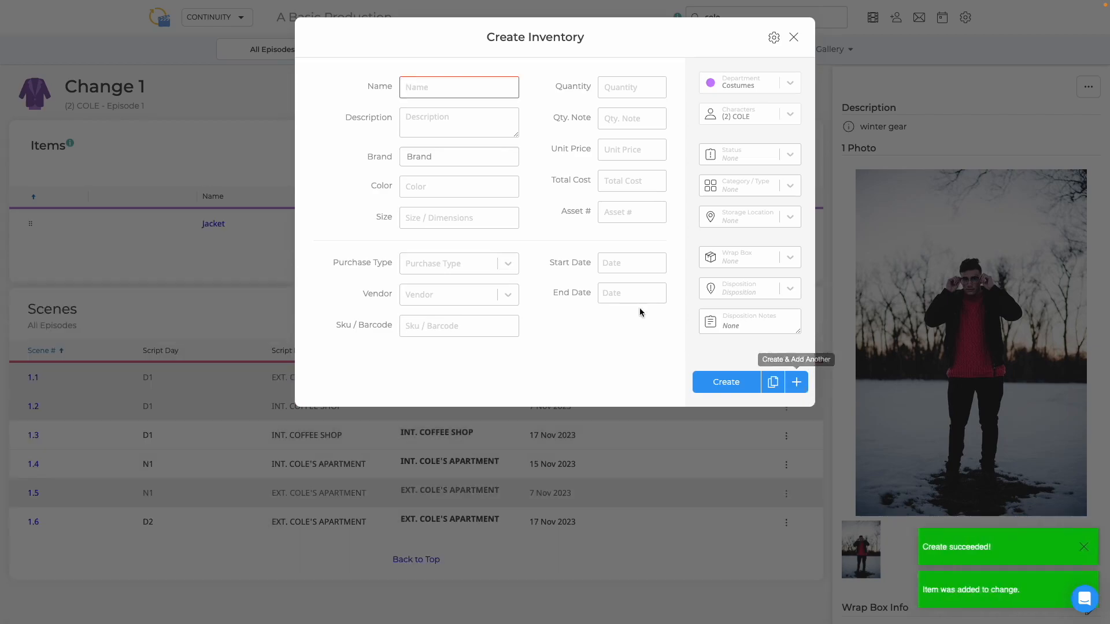
pyautogui.write('Boots')
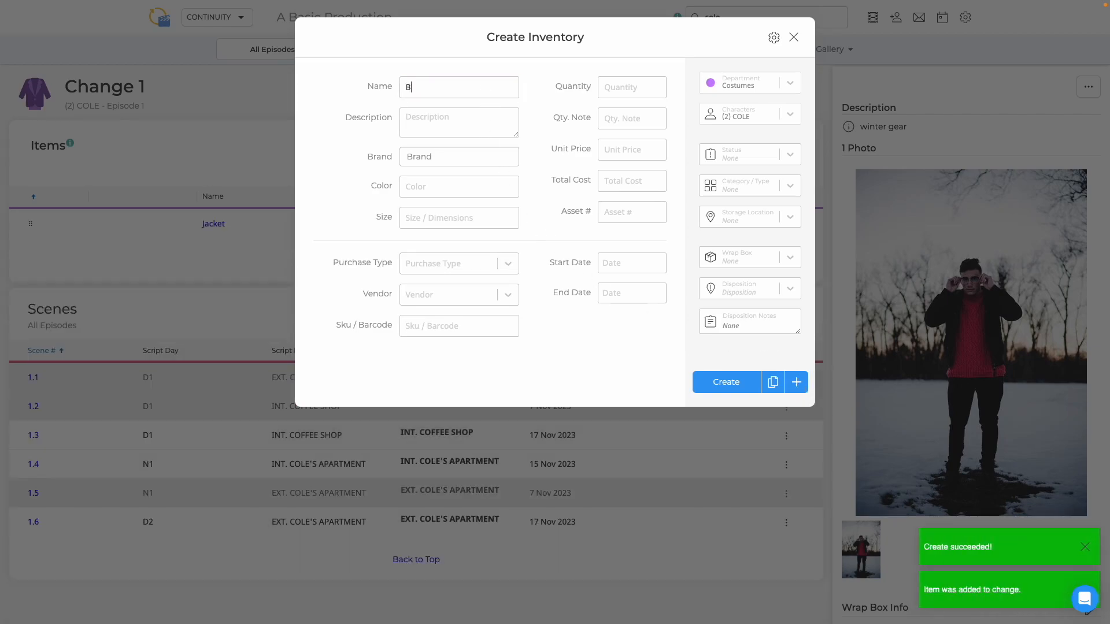
pyautogui.click(744, 388)
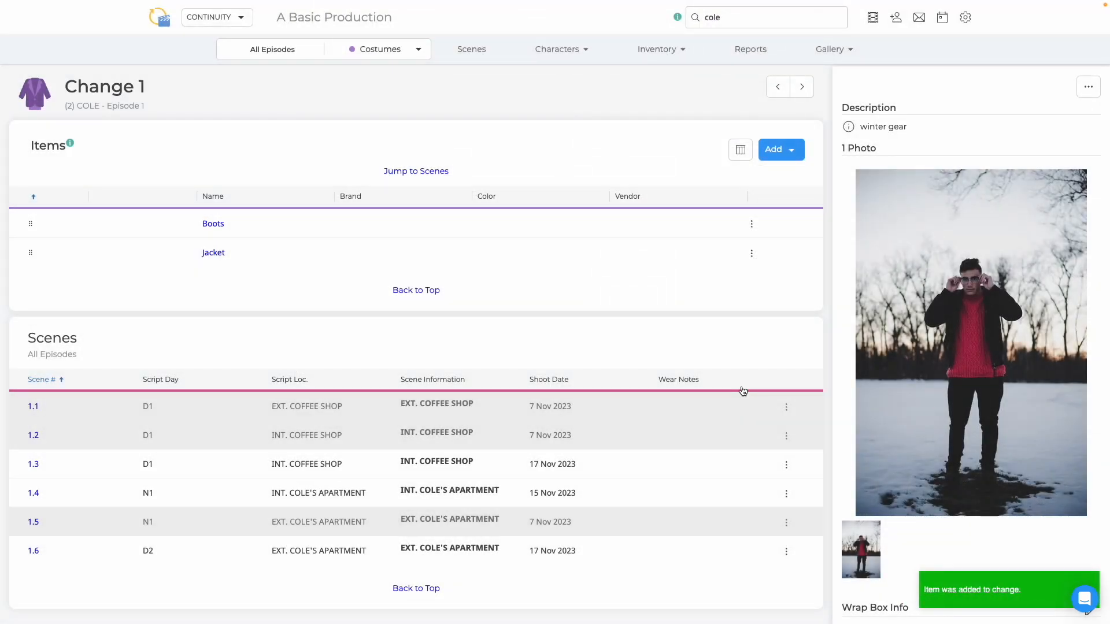
# Add the existing Glasses item from AIDEN's closet to COLE's Change 1, finding it with the search "glass".
pyautogui.click(787, 152)
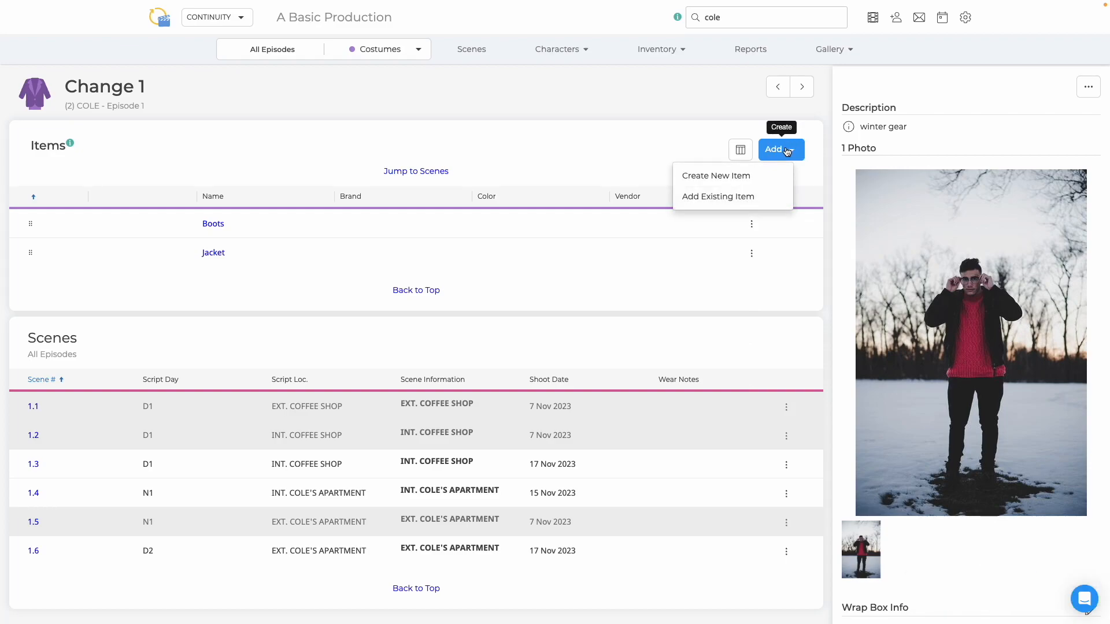
pyautogui.click(728, 199)
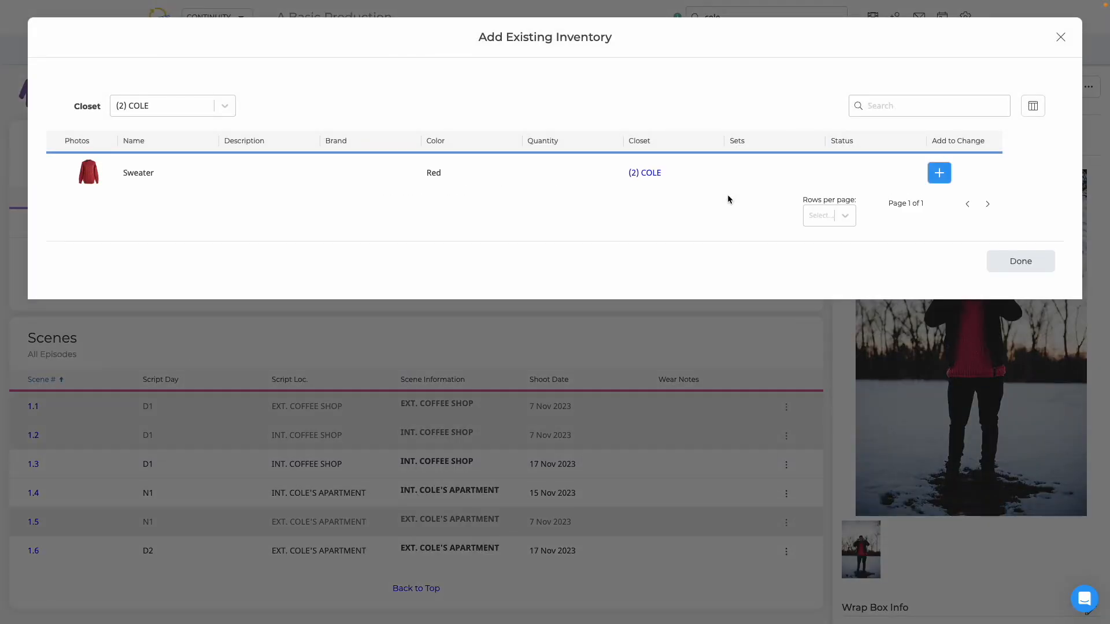
pyautogui.click(219, 114)
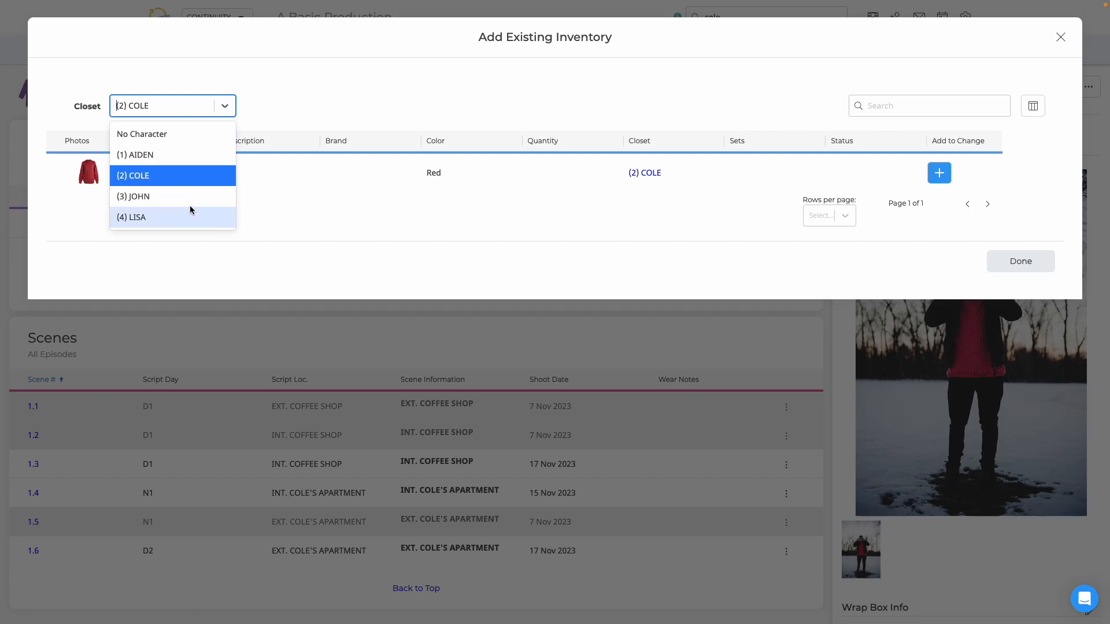
pyautogui.click(186, 155)
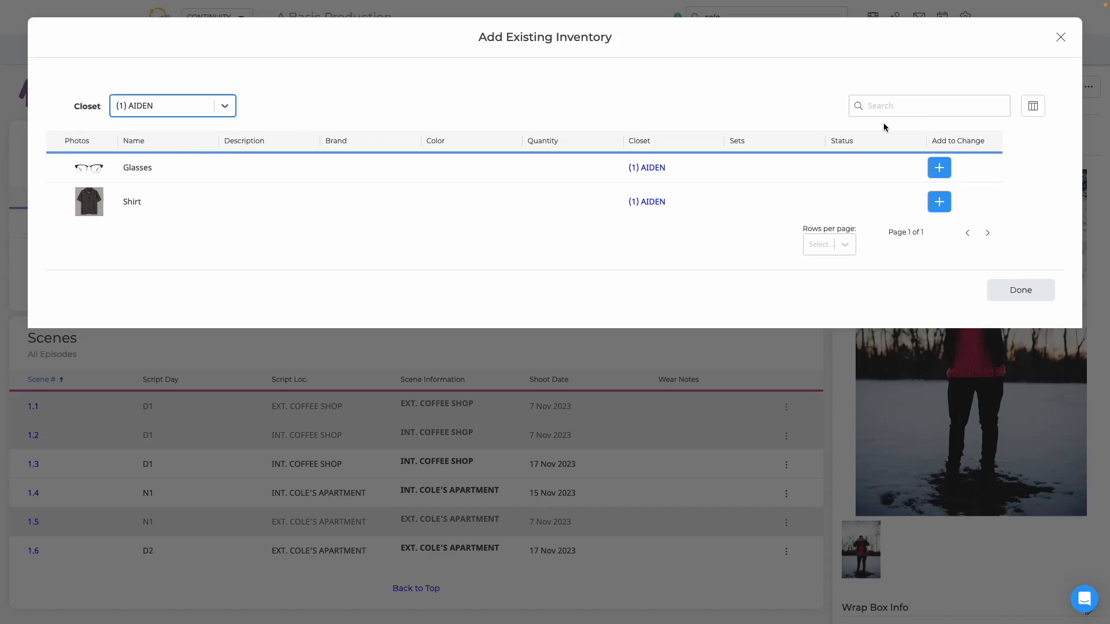
pyautogui.click(899, 103)
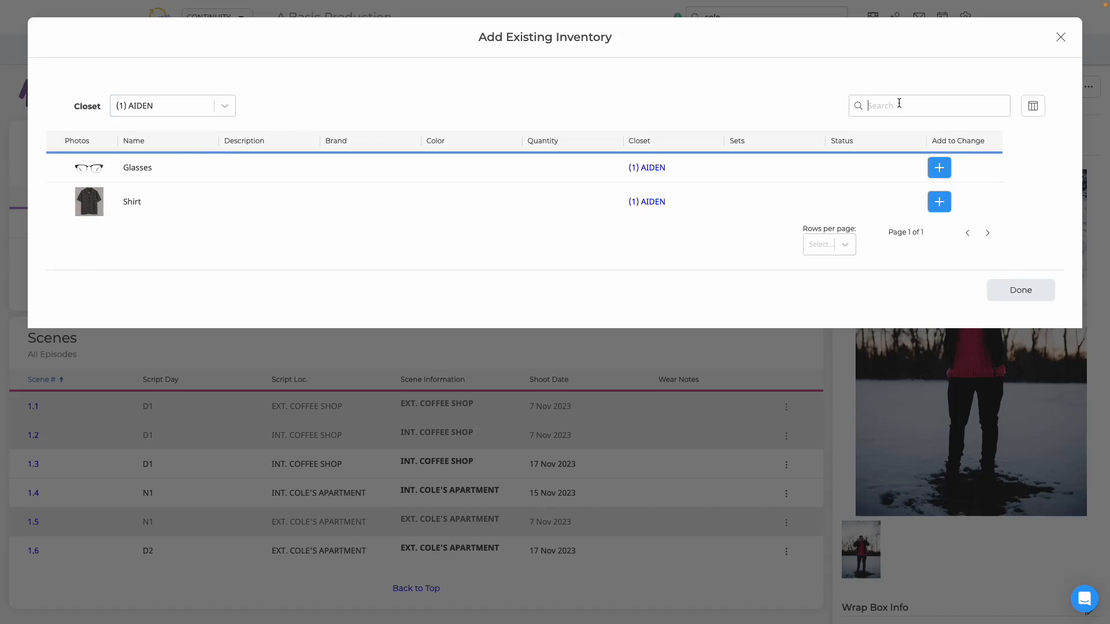
pyautogui.write('glass')
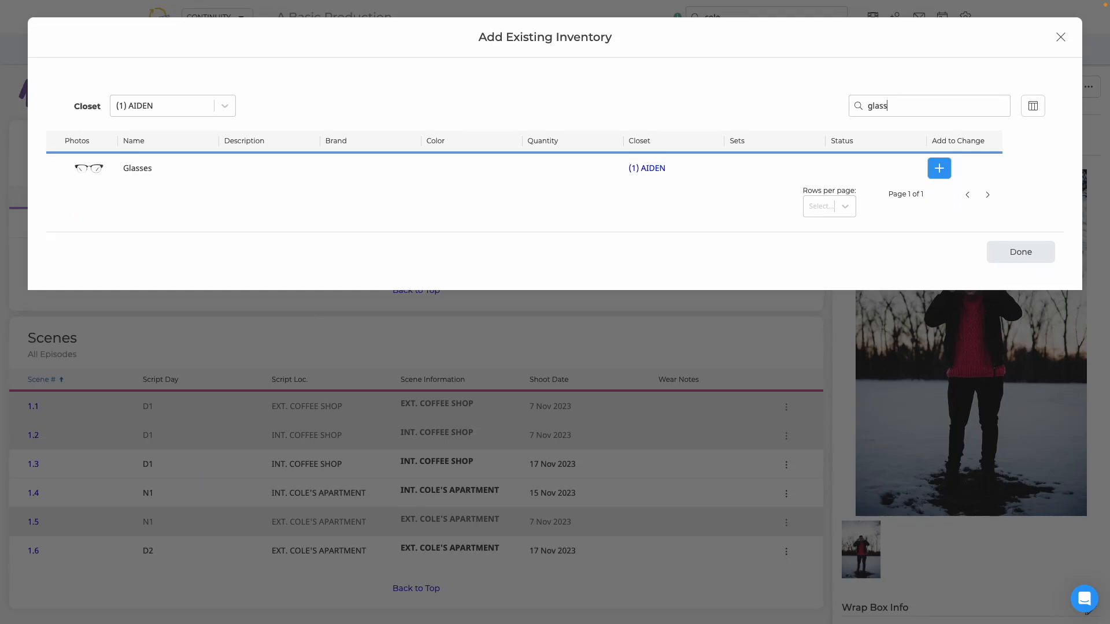
pyautogui.click(939, 169)
pyautogui.click(1009, 296)
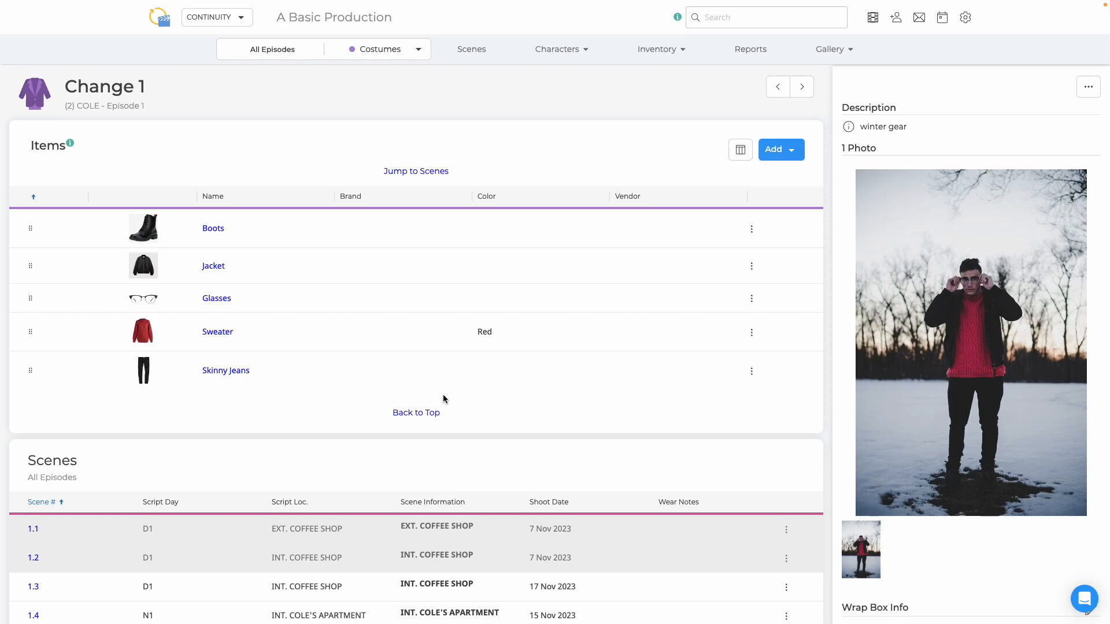
# Reorder the items in COLE's Change 1 by moving Boots to the end of the list and Glasses below Sweater.
pyautogui.click(31, 230)
pyautogui.moveTo(31, 229); pyautogui.dragTo(32, 381)
pyautogui.moveTo(30, 258); pyautogui.dragTo(29, 294)
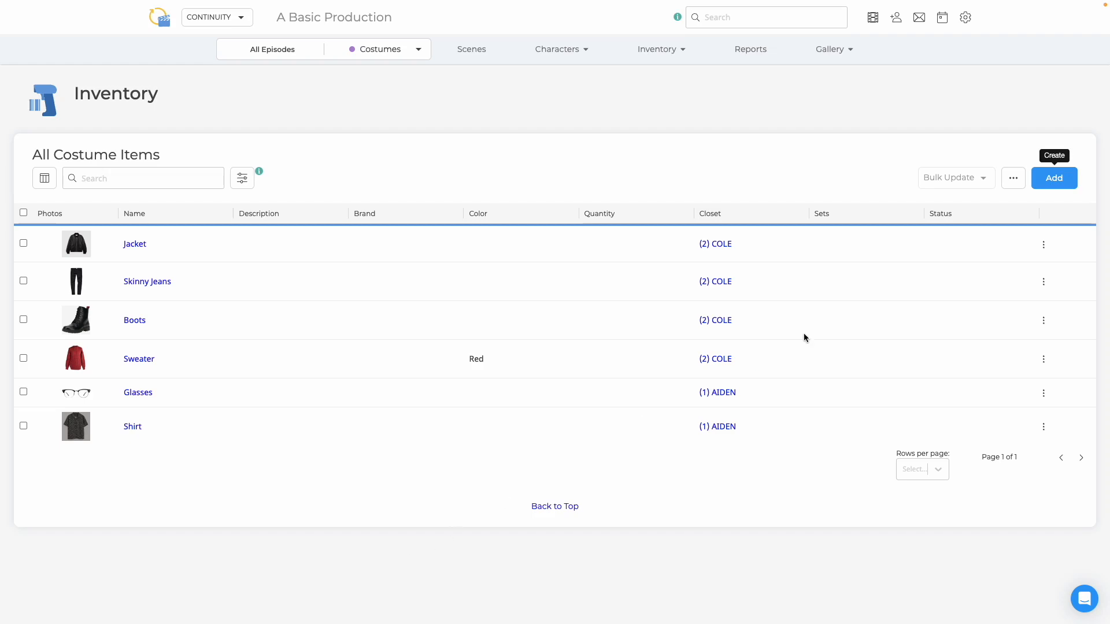
# Start a new Costumes inventory item named T-Shirt and hide the Asset # and Qty. Note fields in its form.
pyautogui.click(1060, 186)
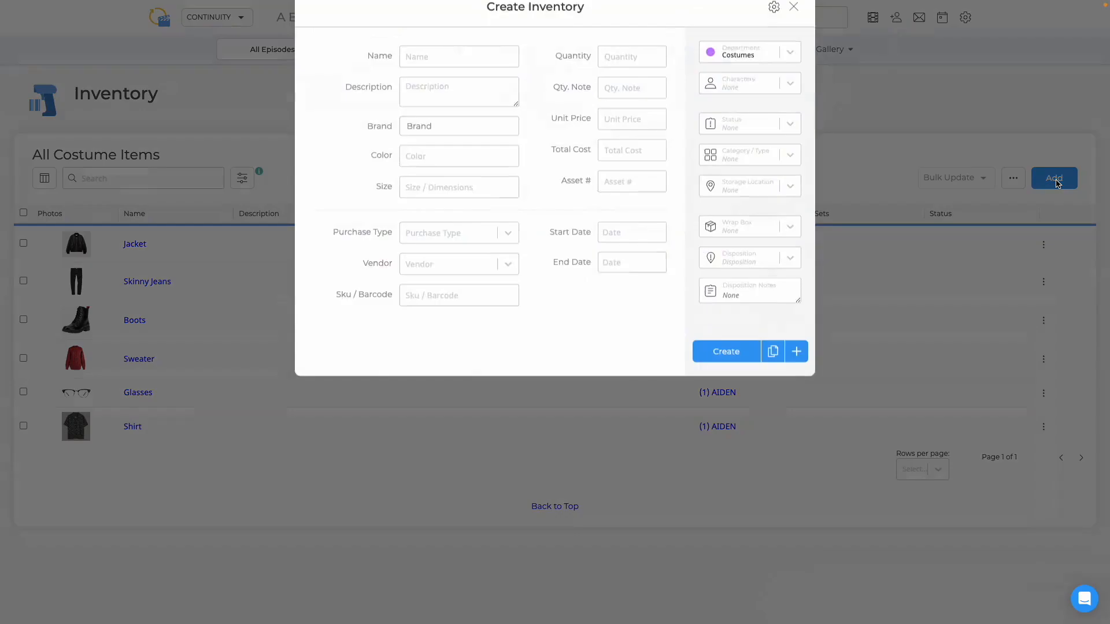
pyautogui.click(417, 91)
pyautogui.write('T-Shirt')
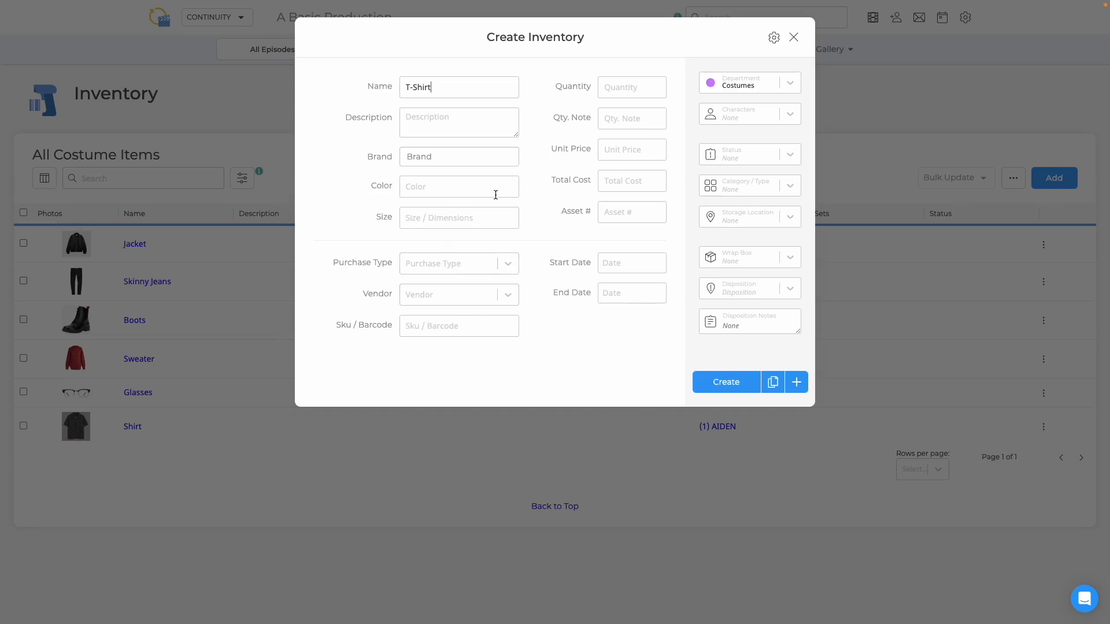
pyautogui.click(775, 40)
pyautogui.click(514, 114)
pyautogui.click(514, 157)
pyautogui.click(680, 204)
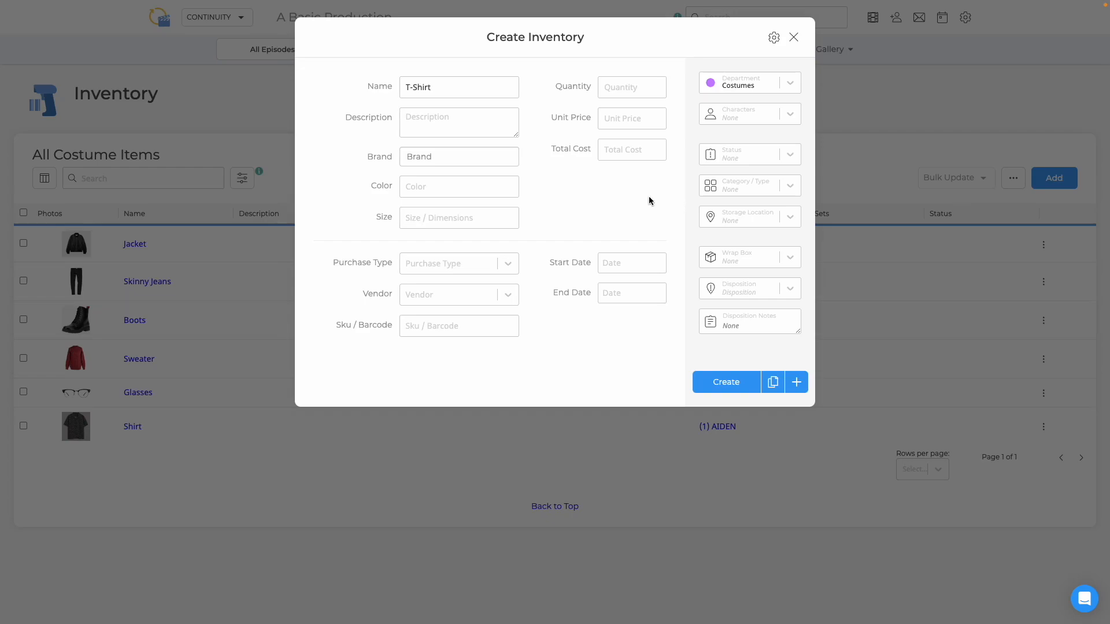
# Give the T-Shirt the color White, size M, character AIDEN and the new brand "My Brand".
pyautogui.click(480, 190)
pyautogui.write('White')
pyautogui.click(464, 213)
pyautogui.write('M')
pyautogui.click(765, 117)
pyautogui.click(757, 144)
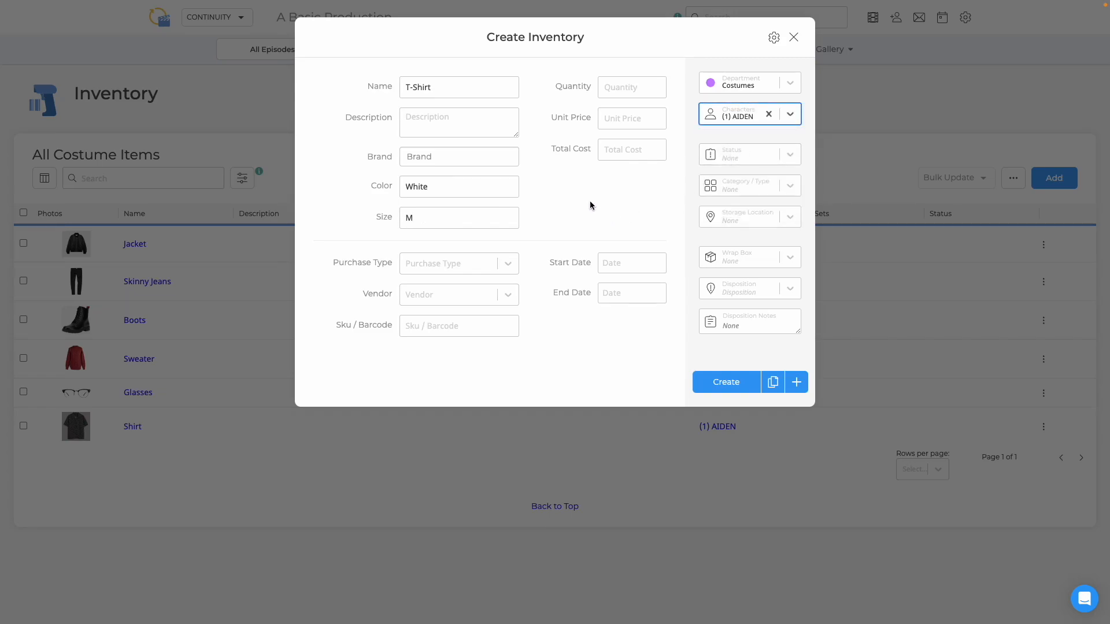
pyautogui.click(466, 158)
pyautogui.write('M')
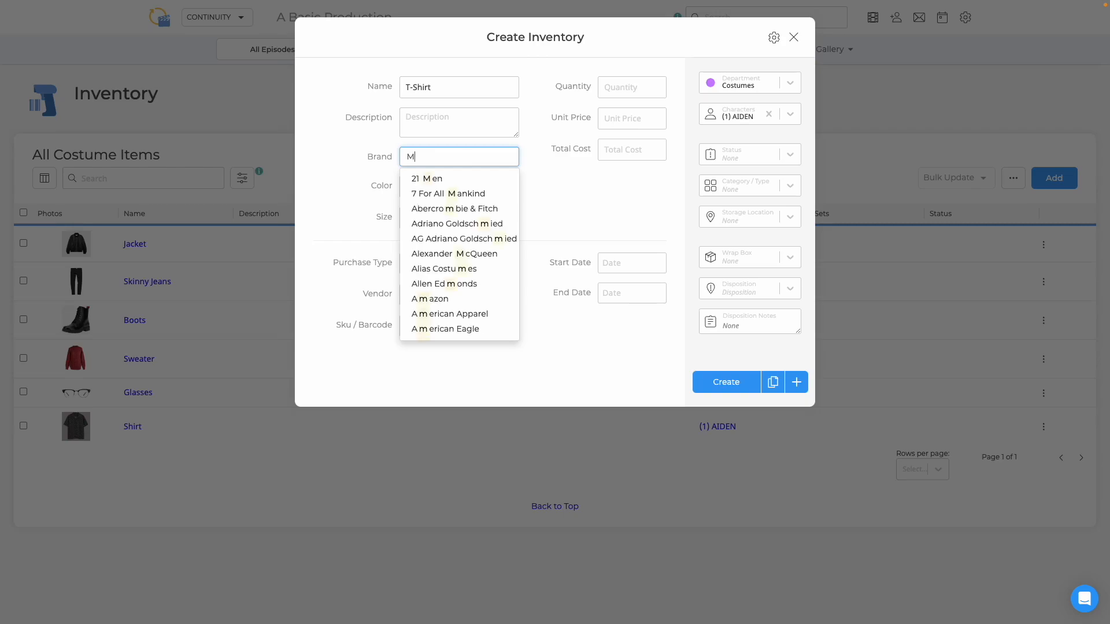
pyautogui.write('y Brand')
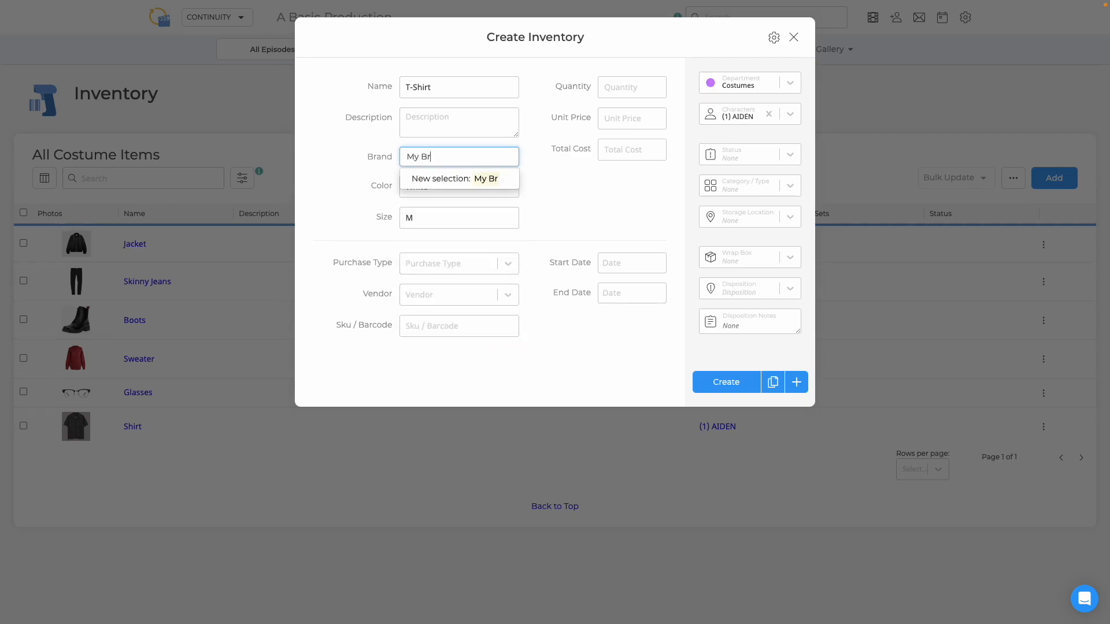
pyautogui.click(491, 180)
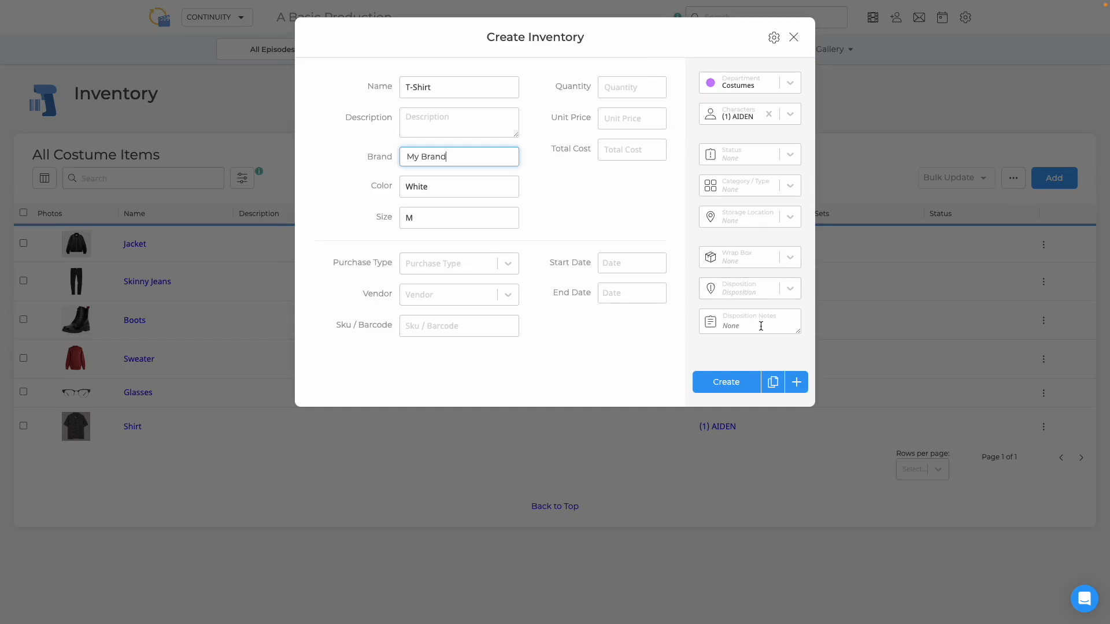
# Save the T-Shirt, duplicate it, assign the duplicate to COLE and create it.
pyautogui.click(774, 383)
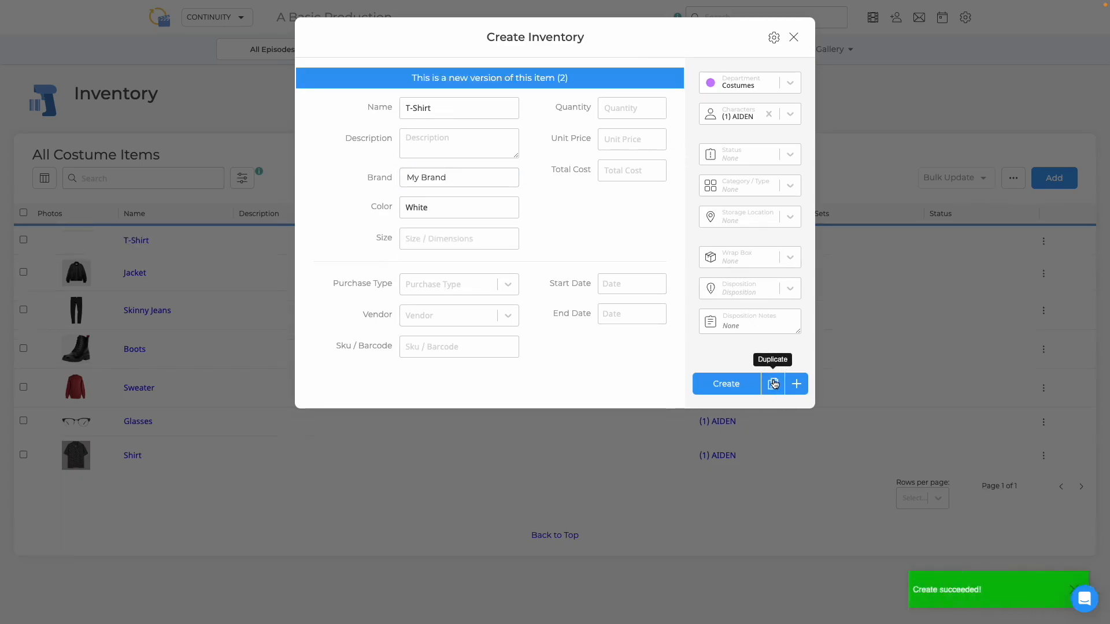
pyautogui.click(740, 115)
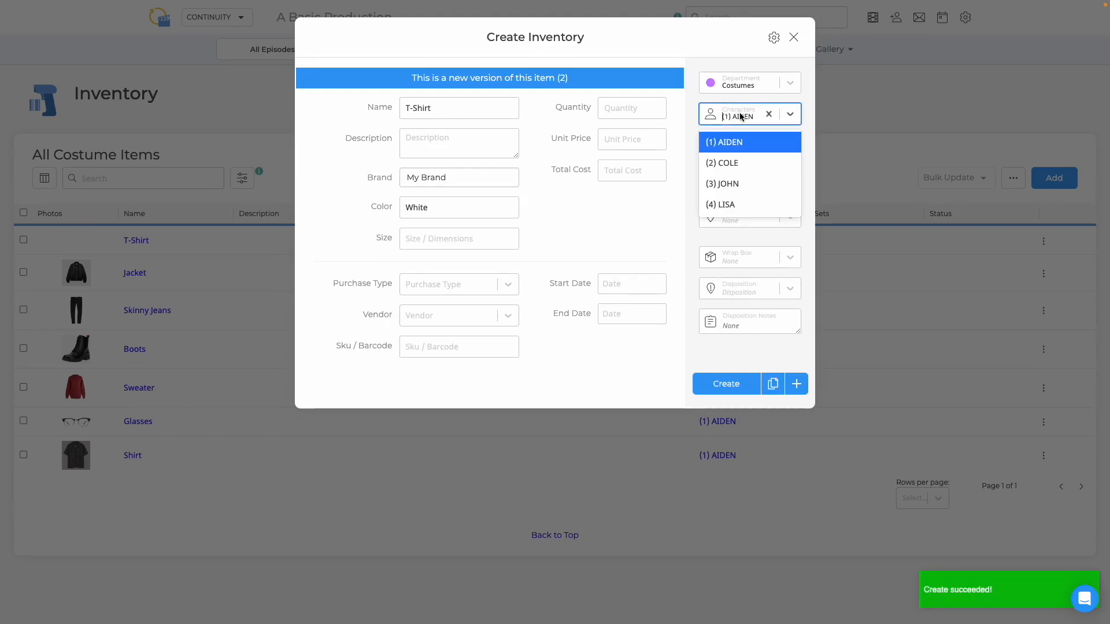
pyautogui.click(733, 165)
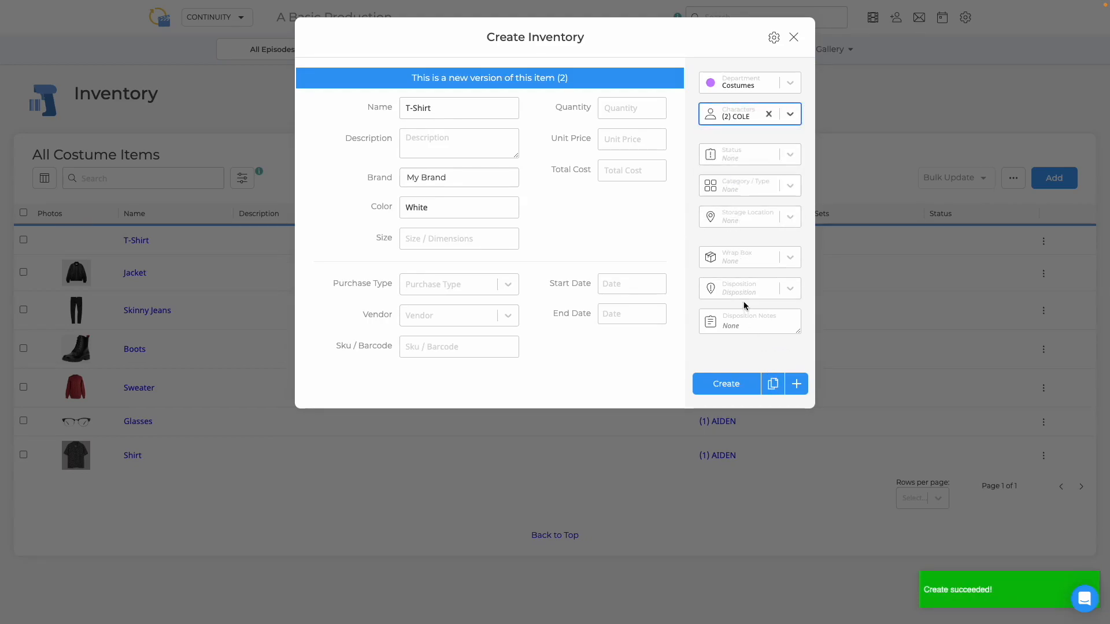
pyautogui.click(729, 384)
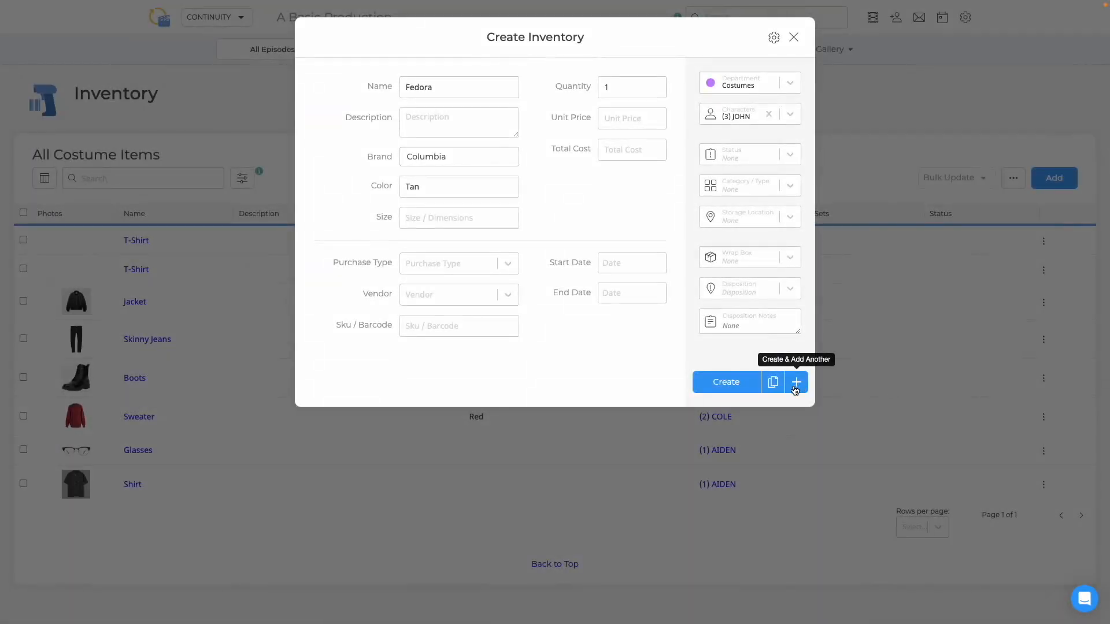
# Create the Fedora item for JOHN with brand Columbia, color Tan and quantity 1, and continue with another new item.
pyautogui.click(797, 391)
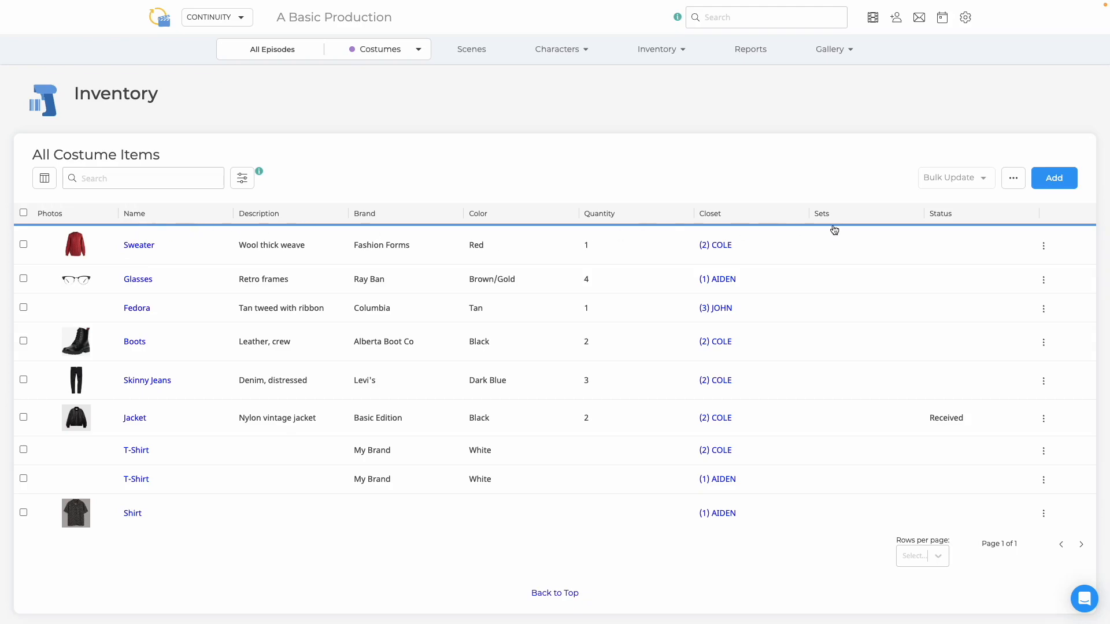
# Show the Purchase Type and Disposition columns in the costume inventory table.
pyautogui.click(45, 179)
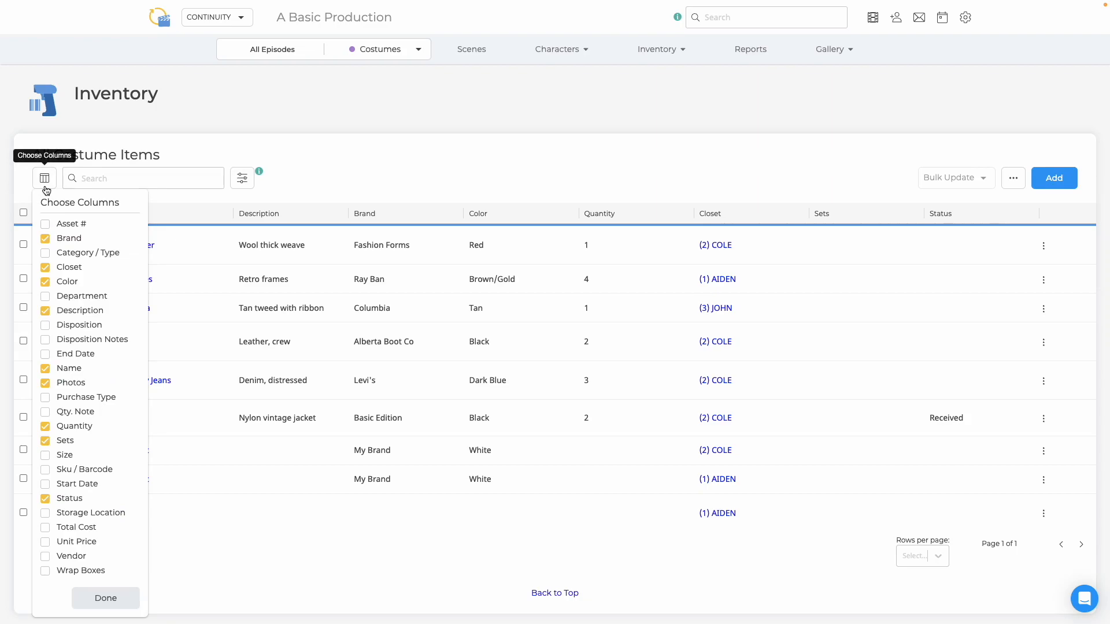
pyautogui.scroll(-1, 58, 351)
pyautogui.scroll(-1, 58, 351)
pyautogui.click(46, 355)
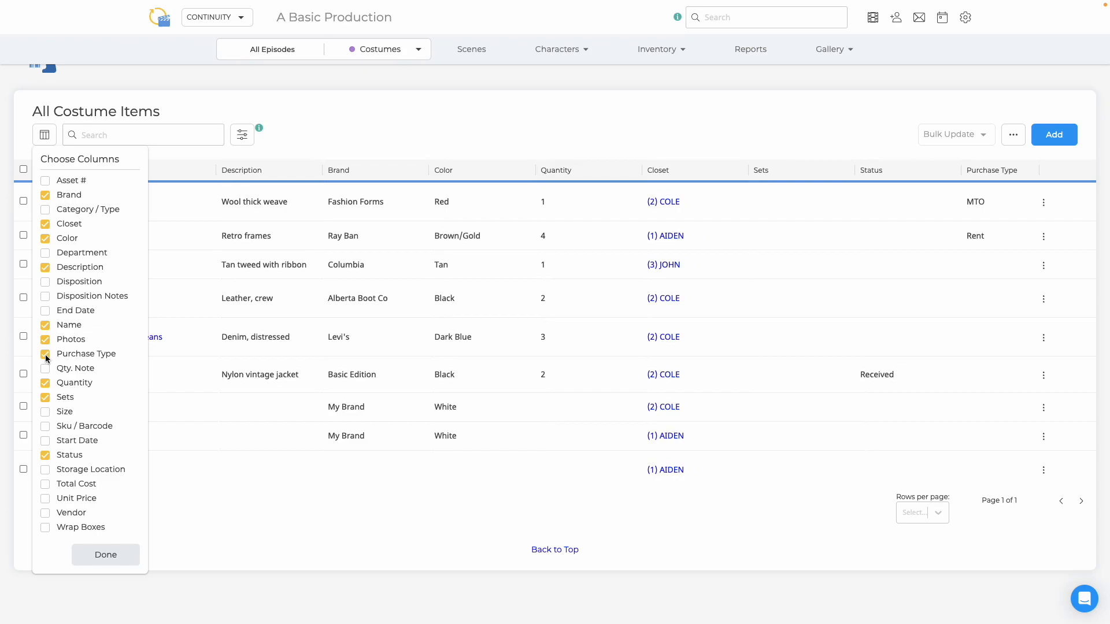
pyautogui.click(45, 282)
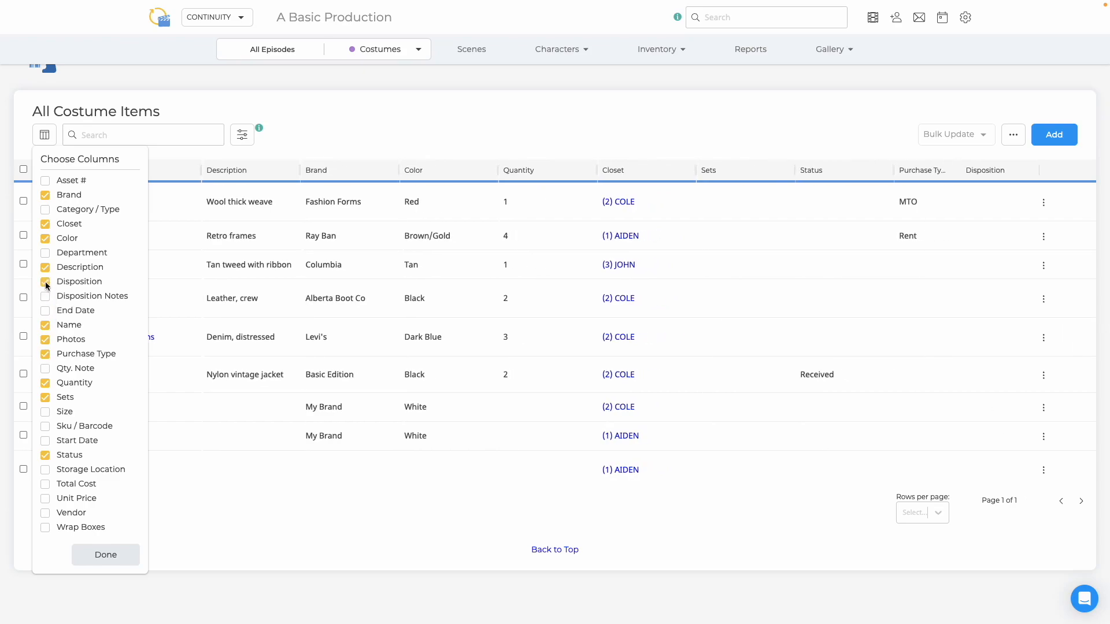
pyautogui.click(96, 551)
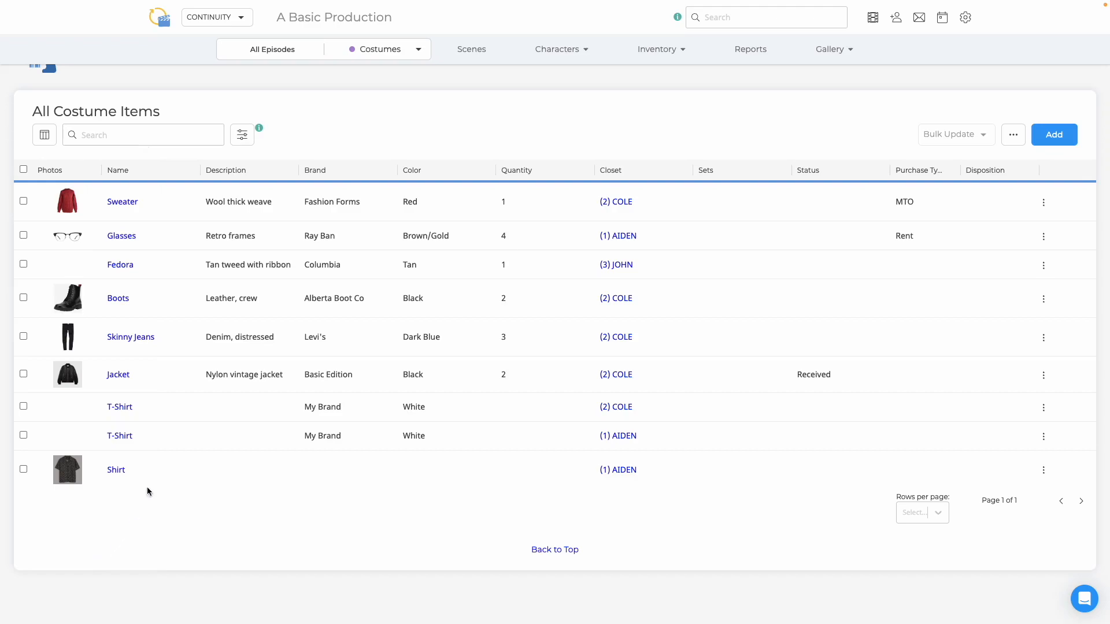
# Move the Color column between Name and Description, and narrow the Description column.
pyautogui.moveTo(432, 172); pyautogui.dragTo(261, 172)
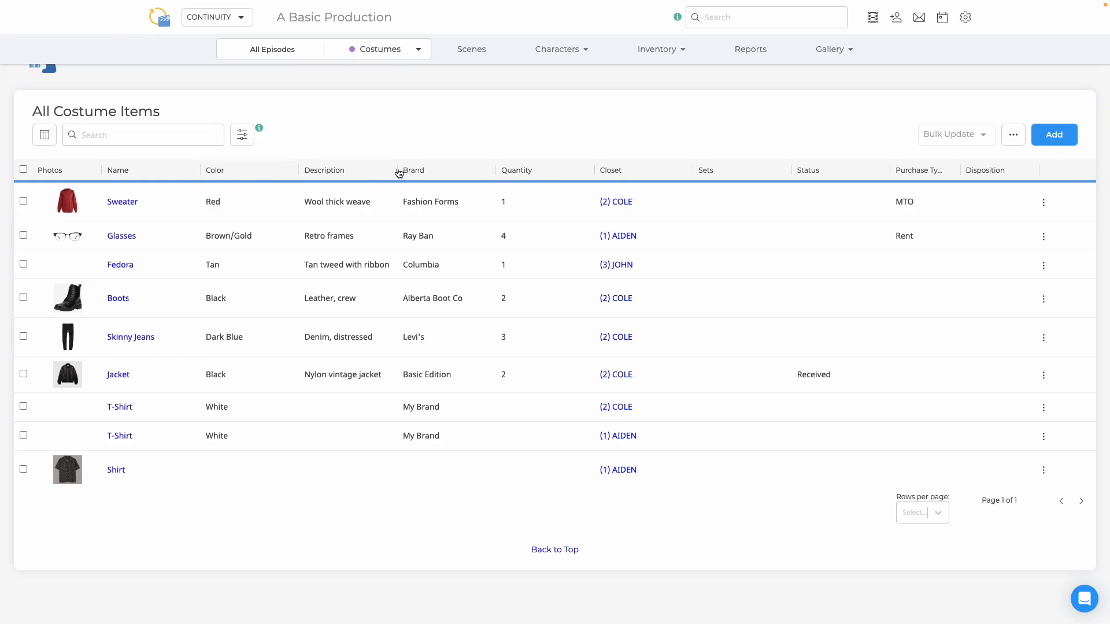
pyautogui.moveTo(396, 169); pyautogui.dragTo(366, 171)
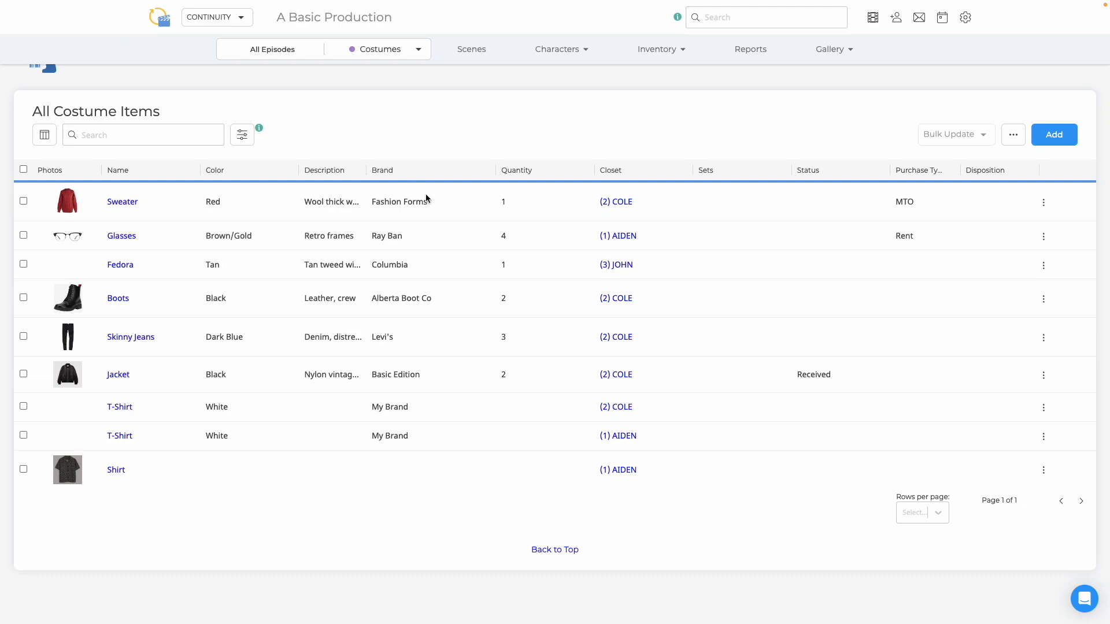
pyautogui.click(932, 512)
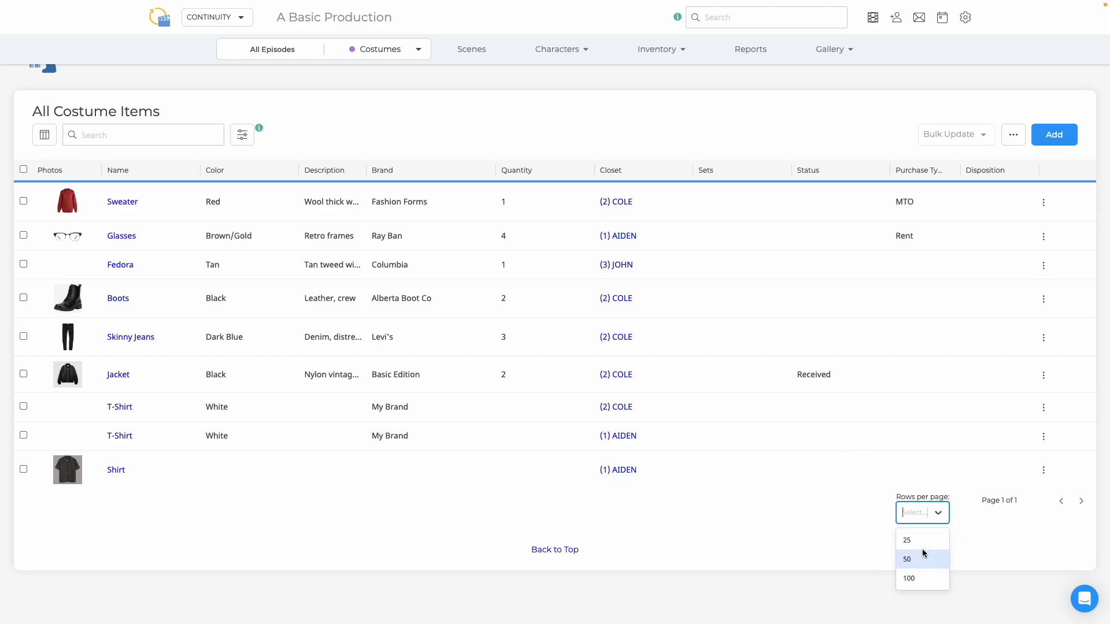
pyautogui.click(939, 519)
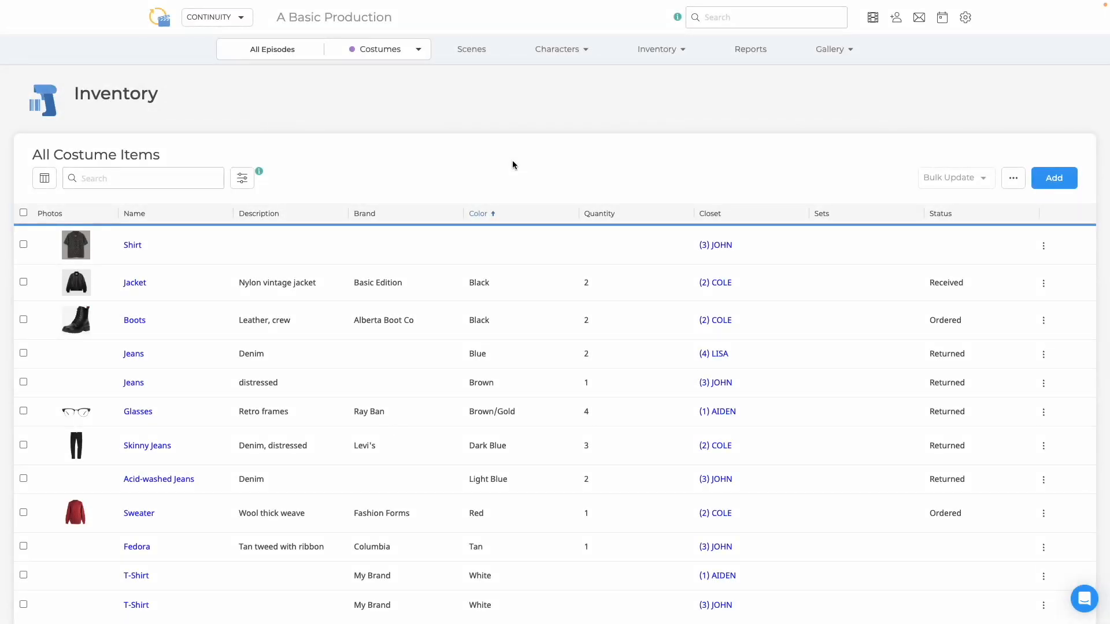
# Sort the costume inventory by Name in descending order.
pyautogui.click(139, 214)
pyautogui.click(139, 213)
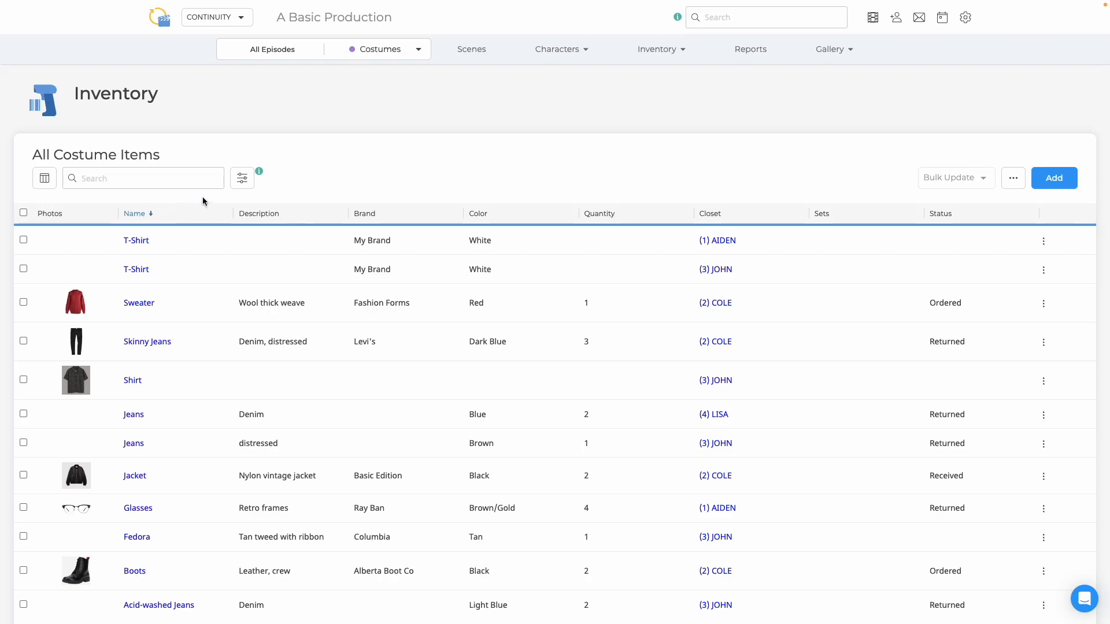
# Filter the costume inventory by the characters AIDEN and COLE, and remove AIDEN from the applied filter.
pyautogui.click(243, 182)
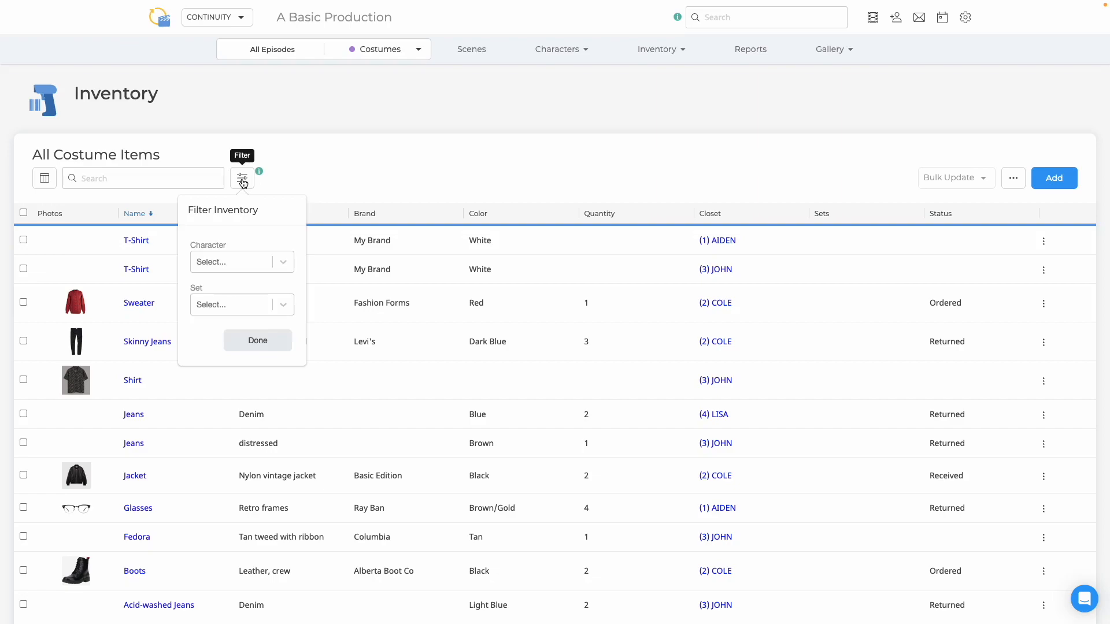
pyautogui.click(243, 263)
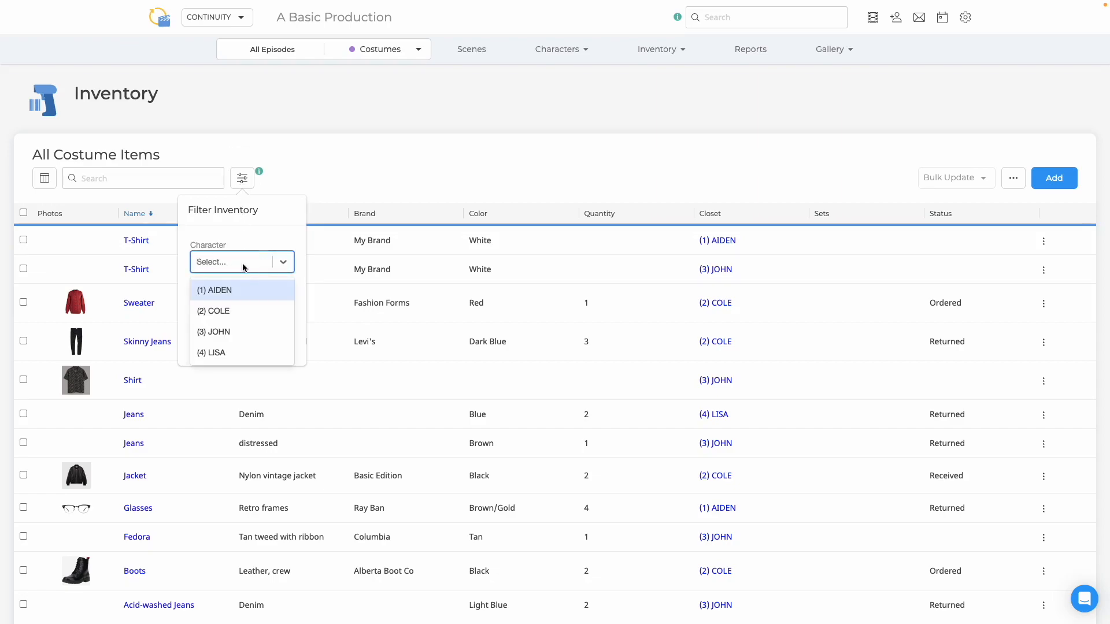
pyautogui.click(242, 291)
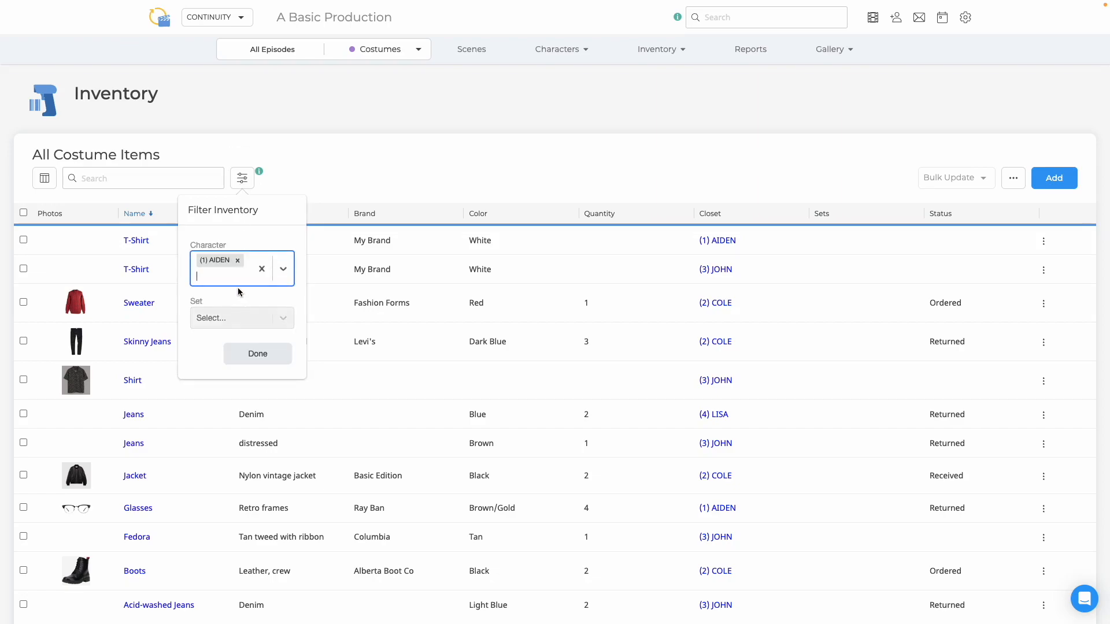
pyautogui.click(233, 280)
pyautogui.click(237, 304)
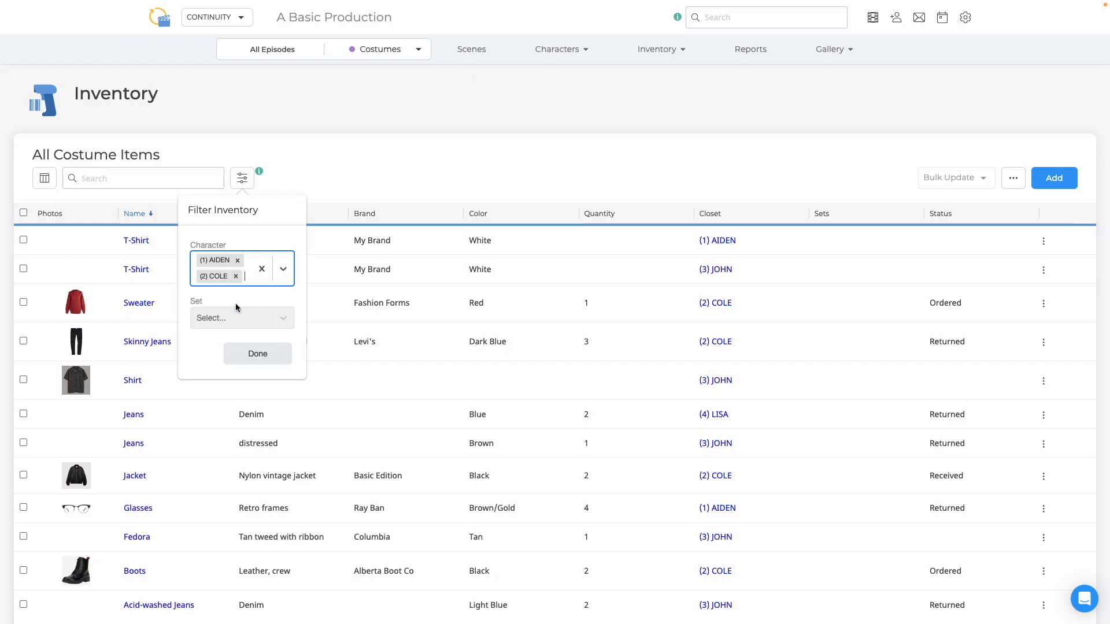
pyautogui.click(257, 355)
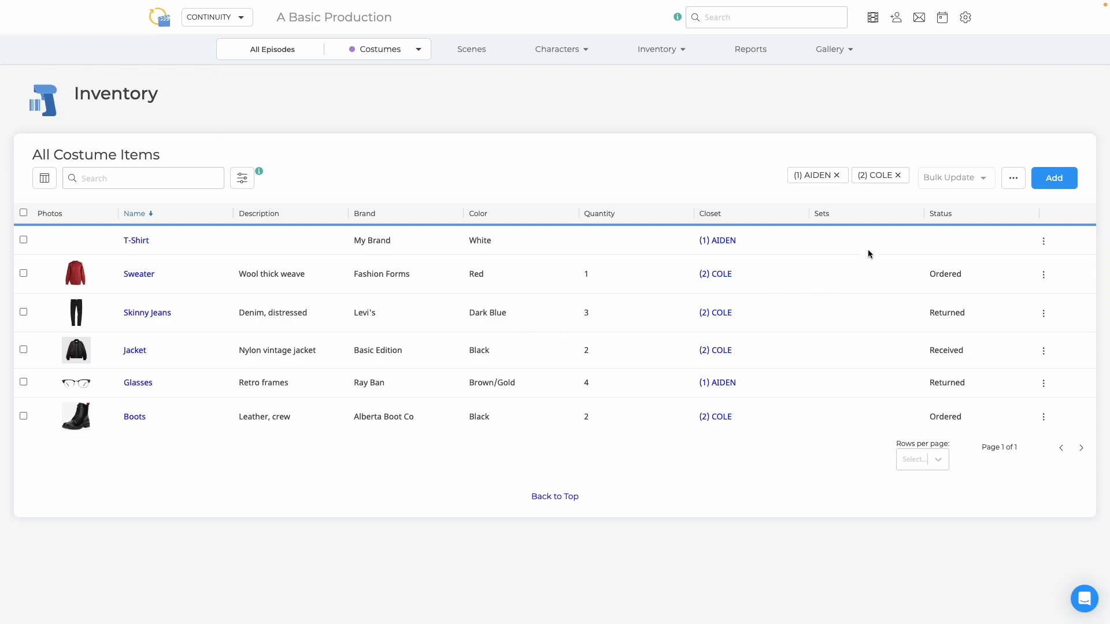
pyautogui.click(836, 175)
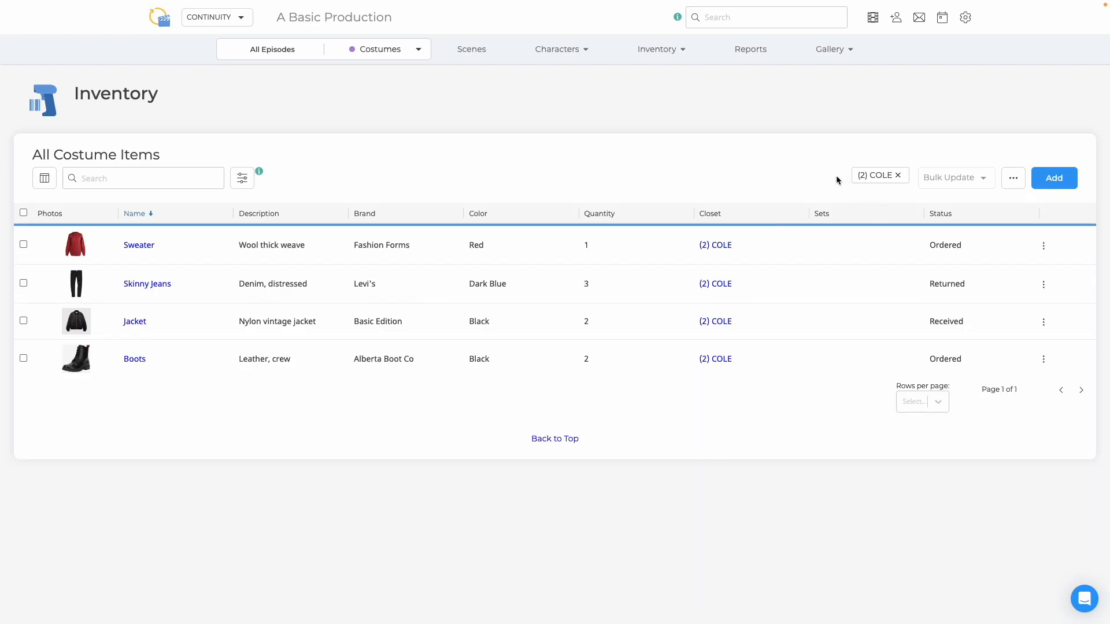
# Remove the COLE filter from the costume inventory and search the items for jeans.
pyautogui.click(898, 176)
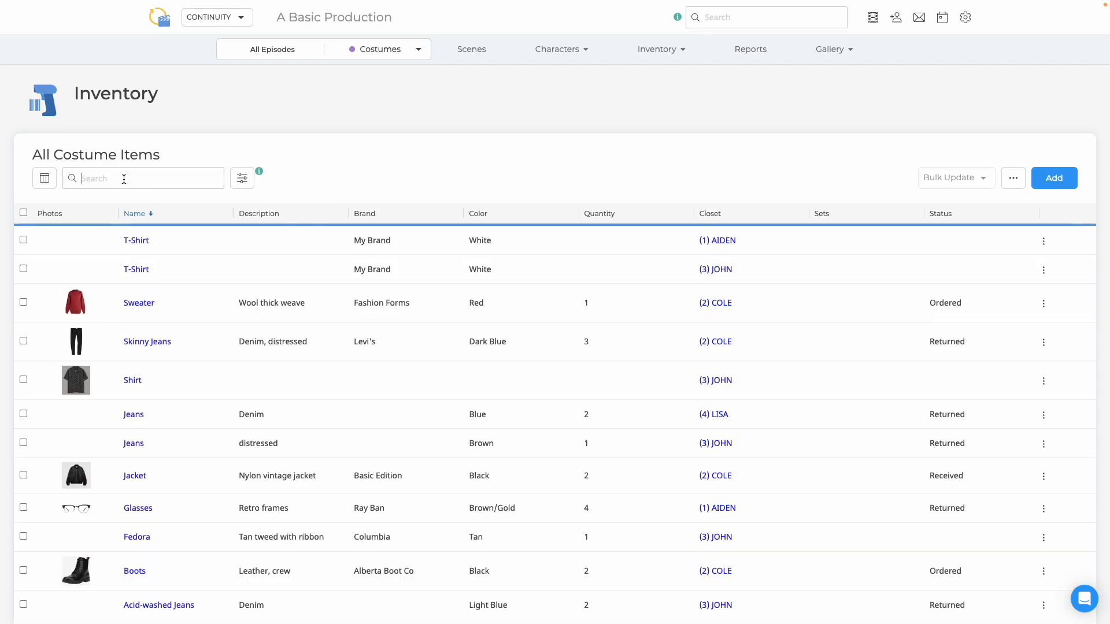
pyautogui.write('jeans')
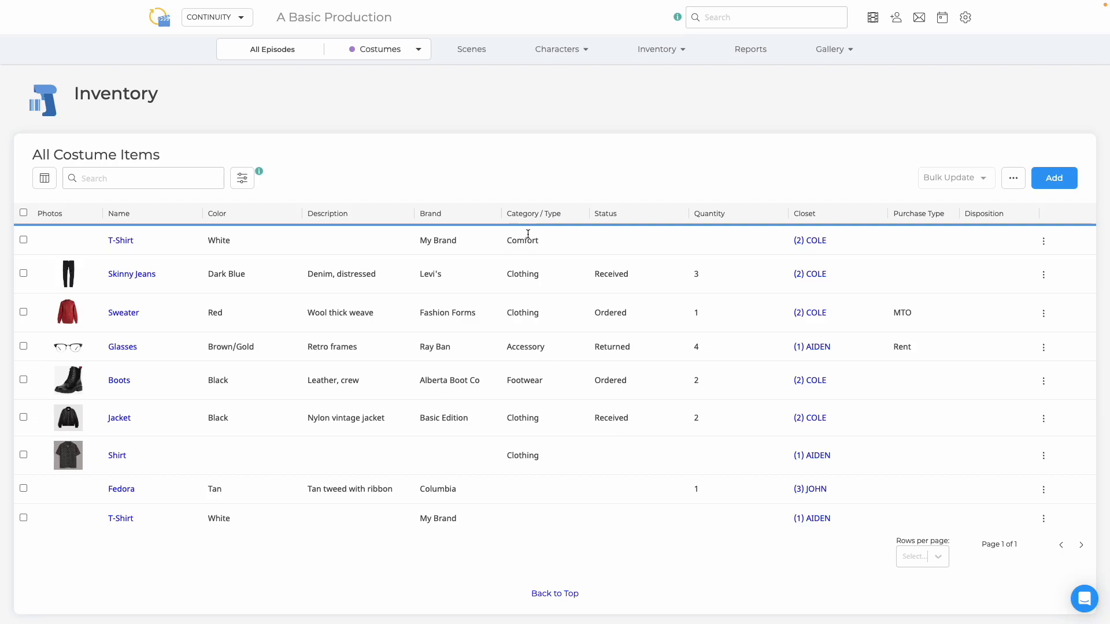
# Add a custom costume category named Headwear.
pyautogui.click(1014, 181)
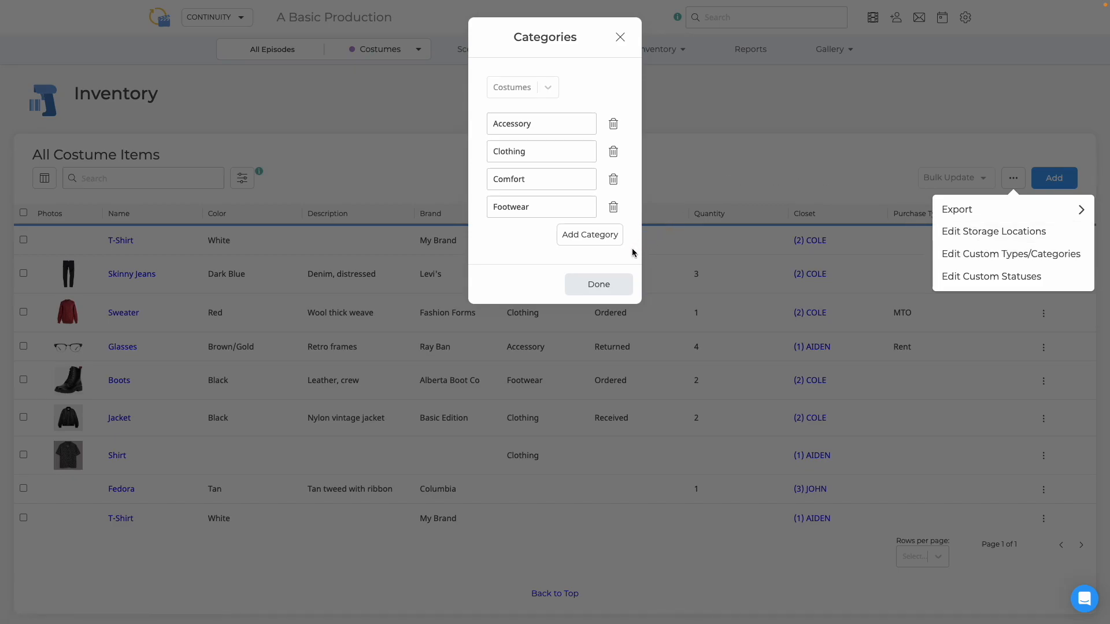
pyautogui.click(582, 240)
pyautogui.click(582, 240)
pyautogui.moveTo(568, 234); pyautogui.dragTo(491, 236)
pyautogui.write('Headwear')
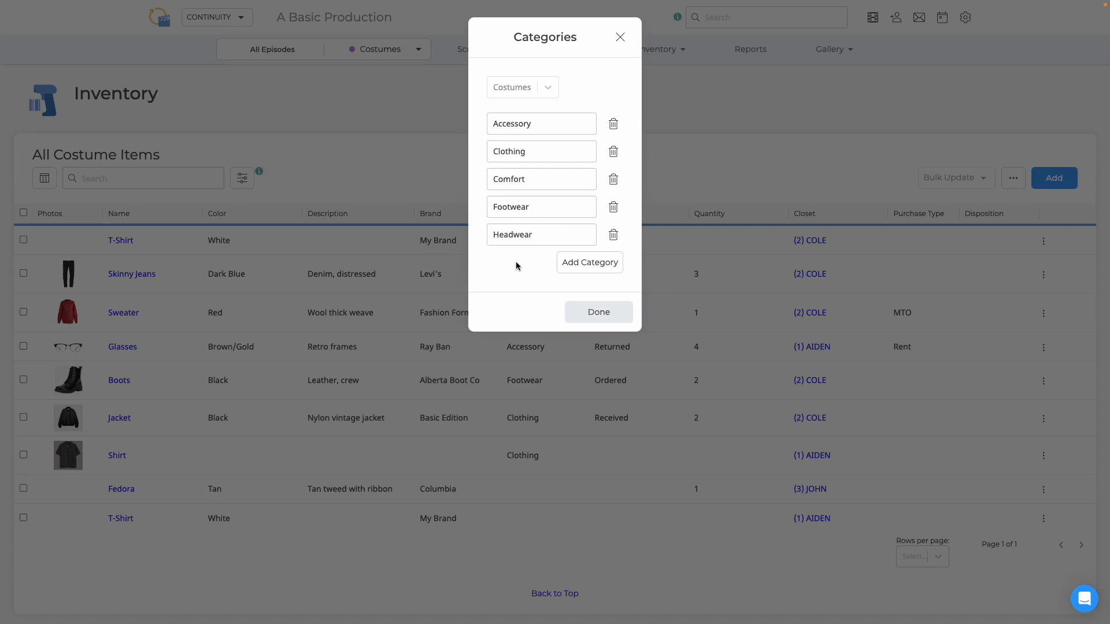
# Rename the Accessory costume category to Accessories.
pyautogui.click(544, 128)
pyautogui.press('BackSpace')
pyautogui.write('ies')
# Delete the Headwear category and finish editing the costume categories.
pyautogui.click(613, 234)
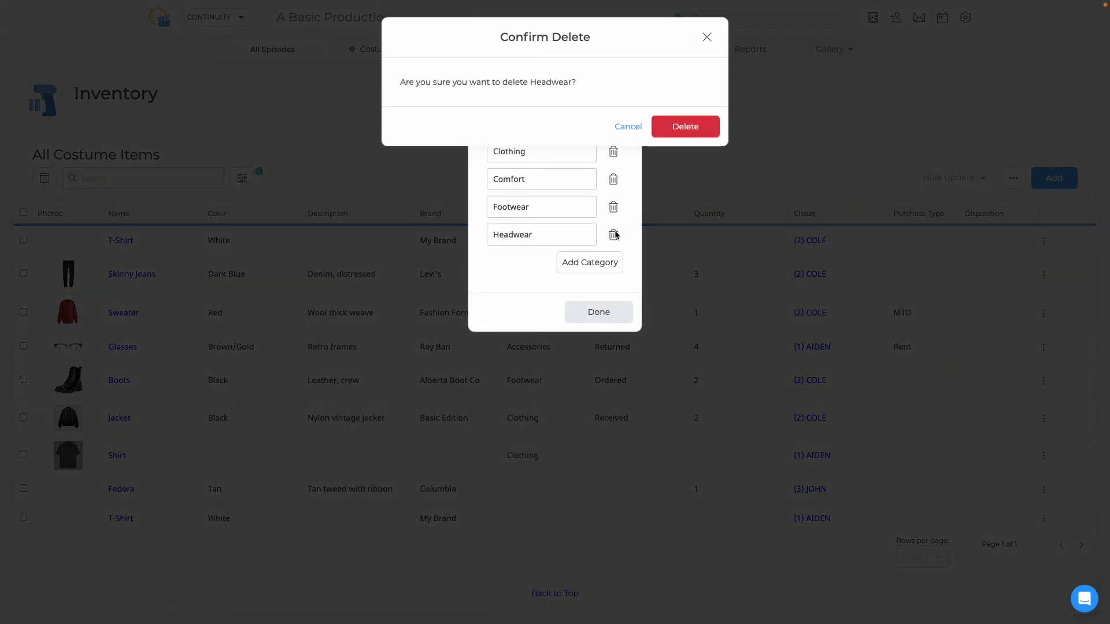
pyautogui.click(684, 127)
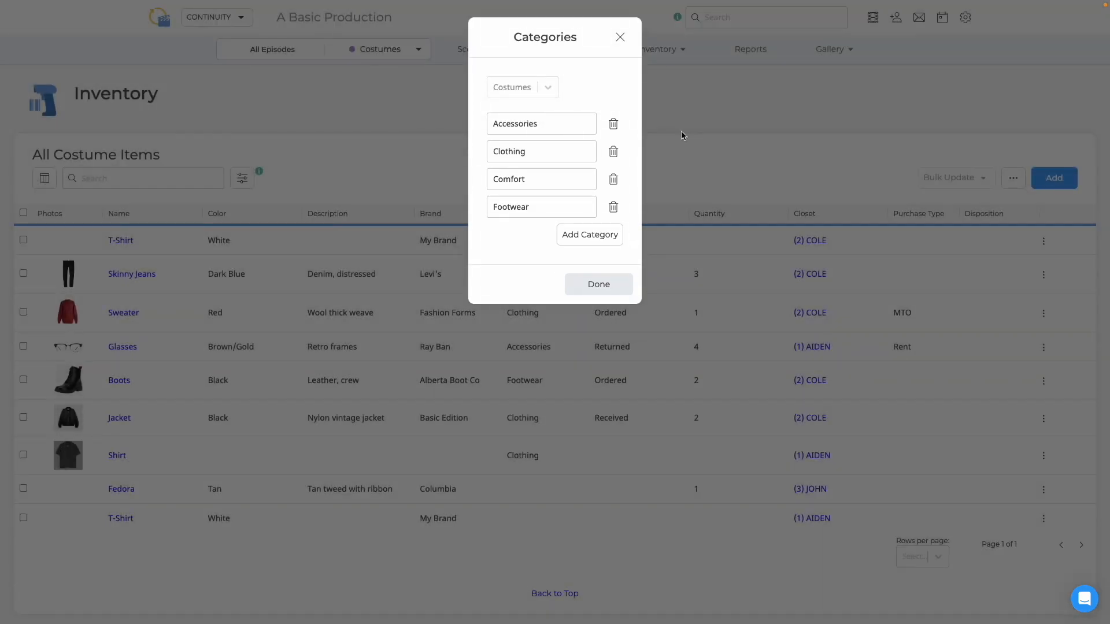
pyautogui.click(599, 281)
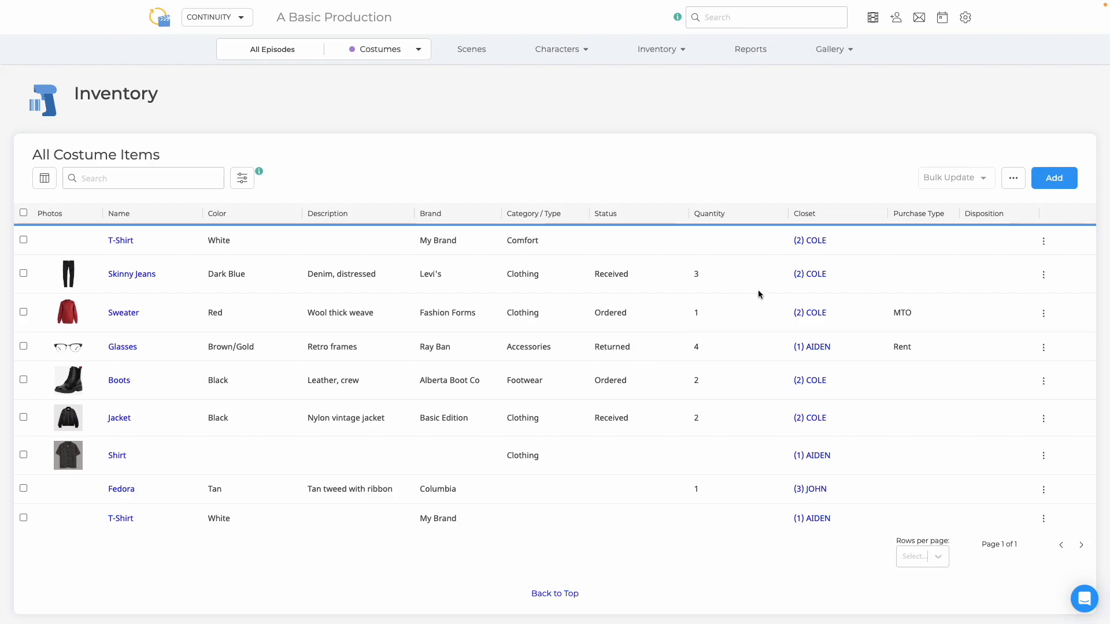
# Assign green as the color of the Received costume status.
pyautogui.click(1014, 179)
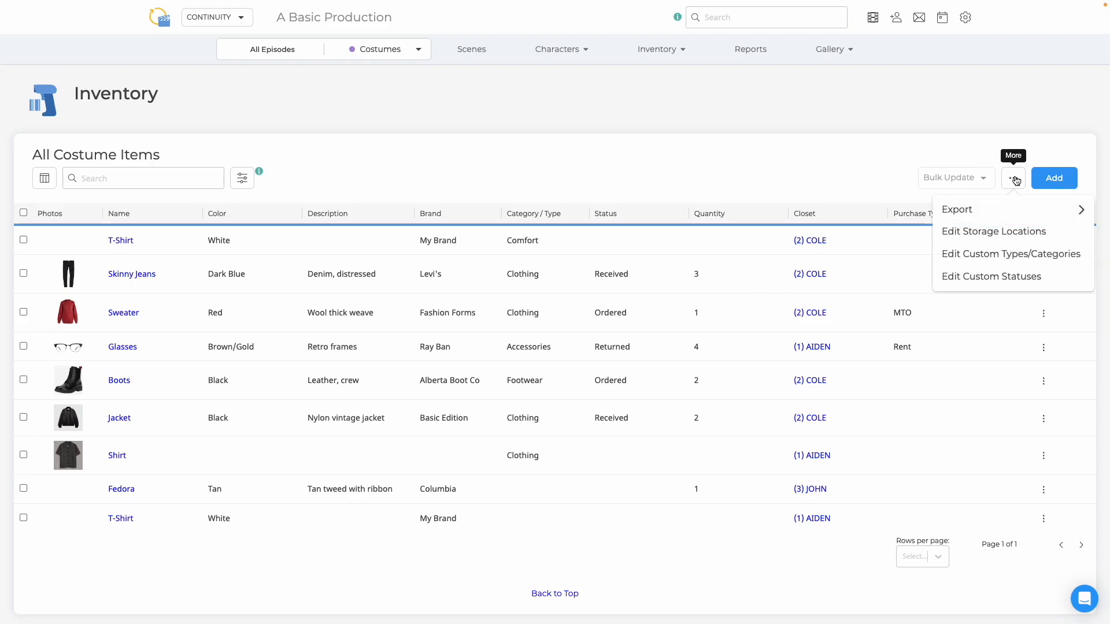
pyautogui.click(1012, 278)
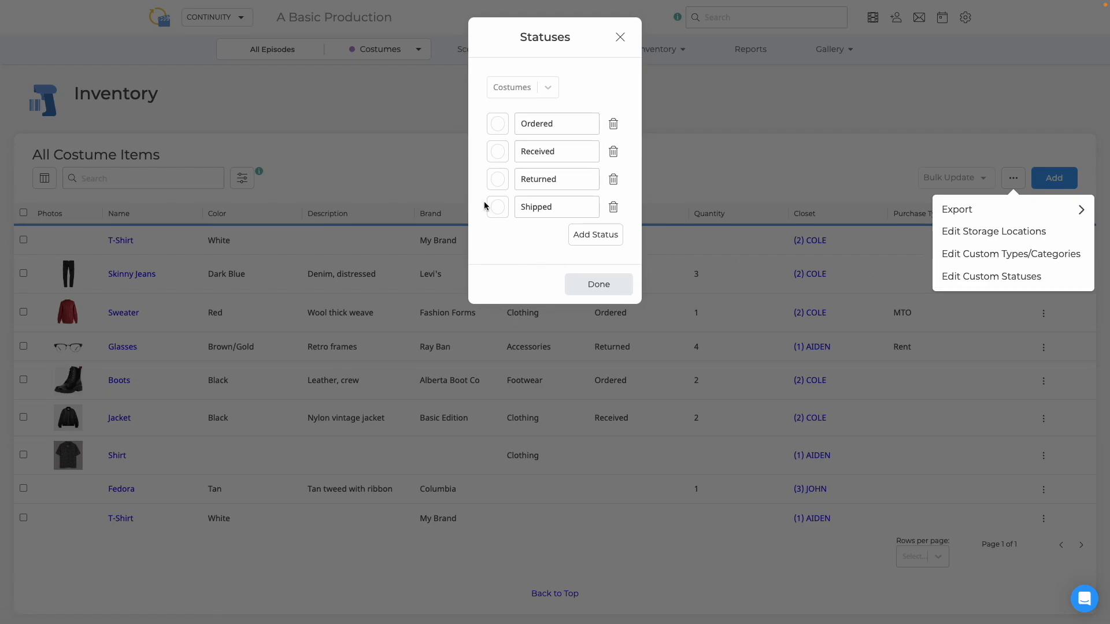
pyautogui.click(499, 155)
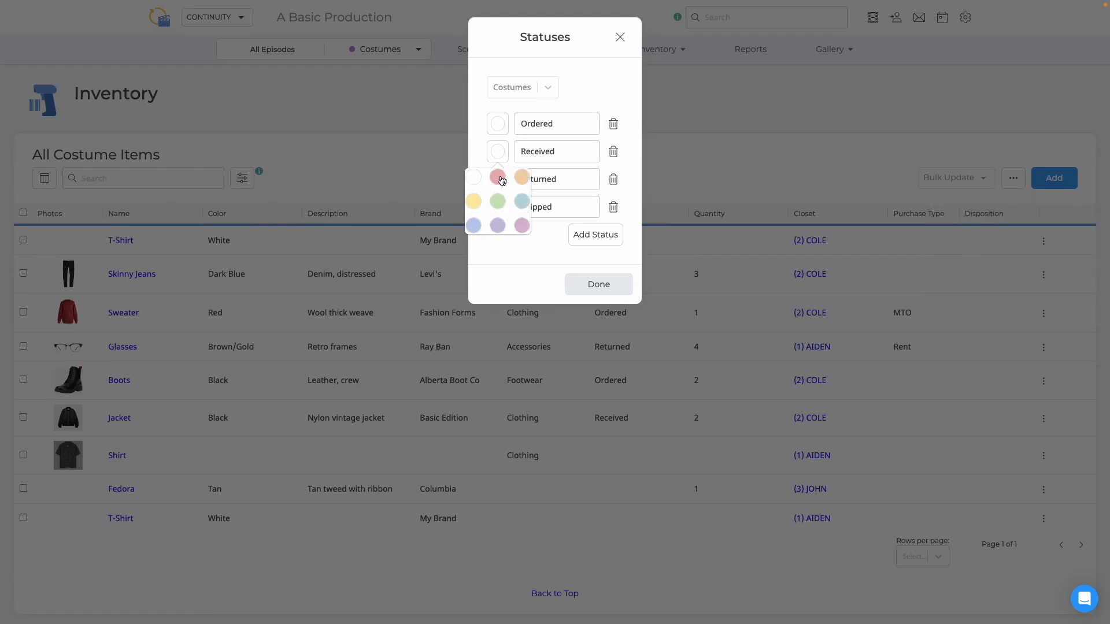
pyautogui.click(501, 207)
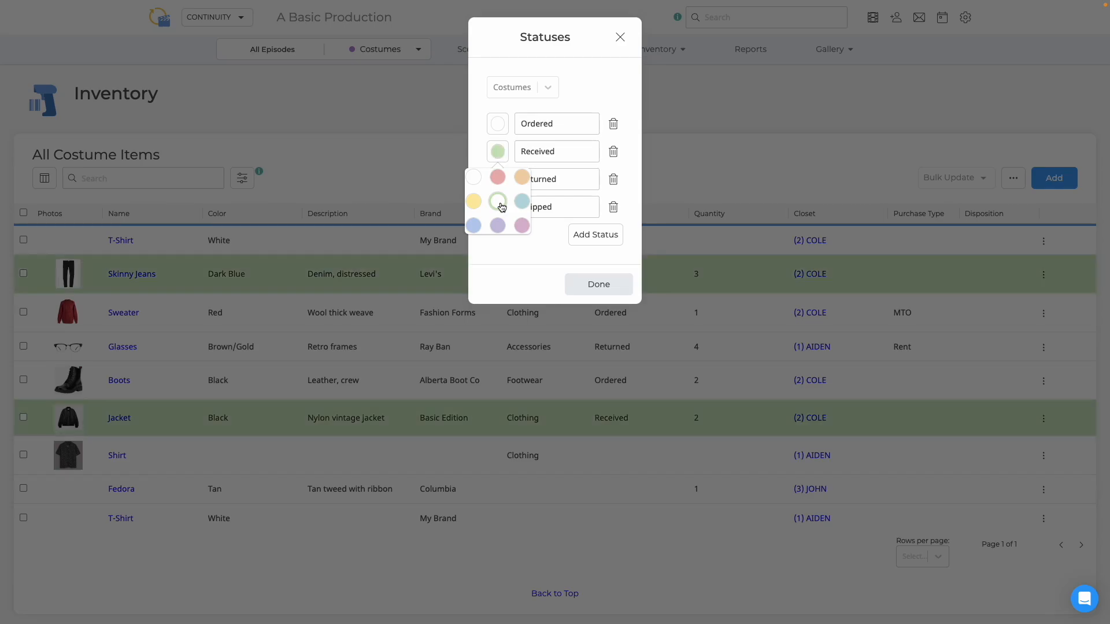
pyautogui.click(591, 288)
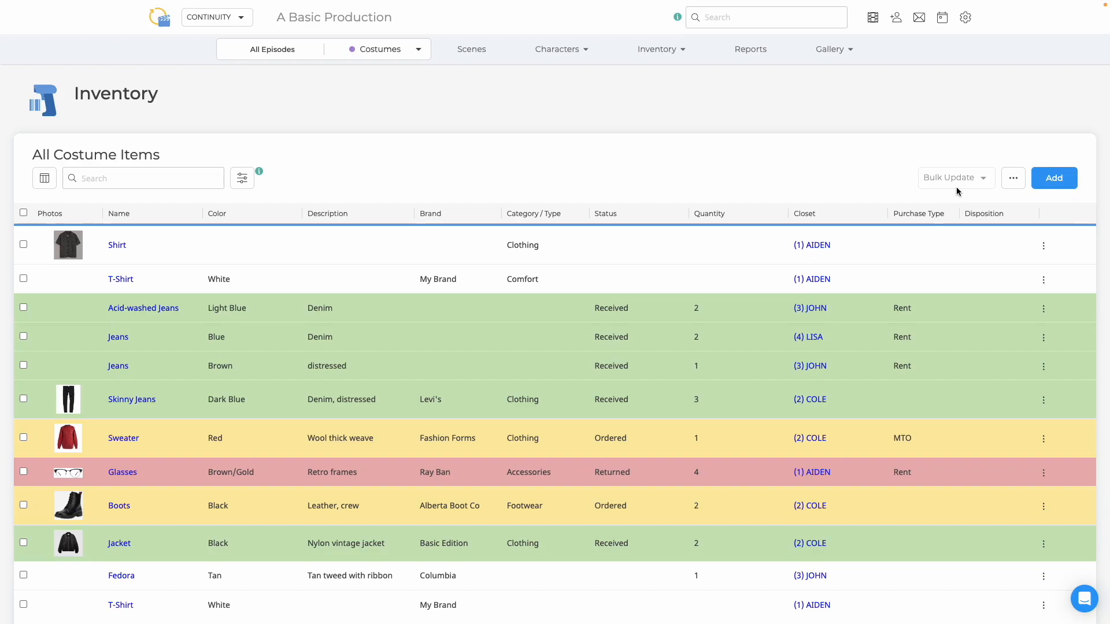
# Bulk update the Shirt and the Comfort-category T-Shirt of AIDEN to the character (3) JOHN.
pyautogui.click(25, 247)
pyautogui.click(24, 280)
pyautogui.click(958, 178)
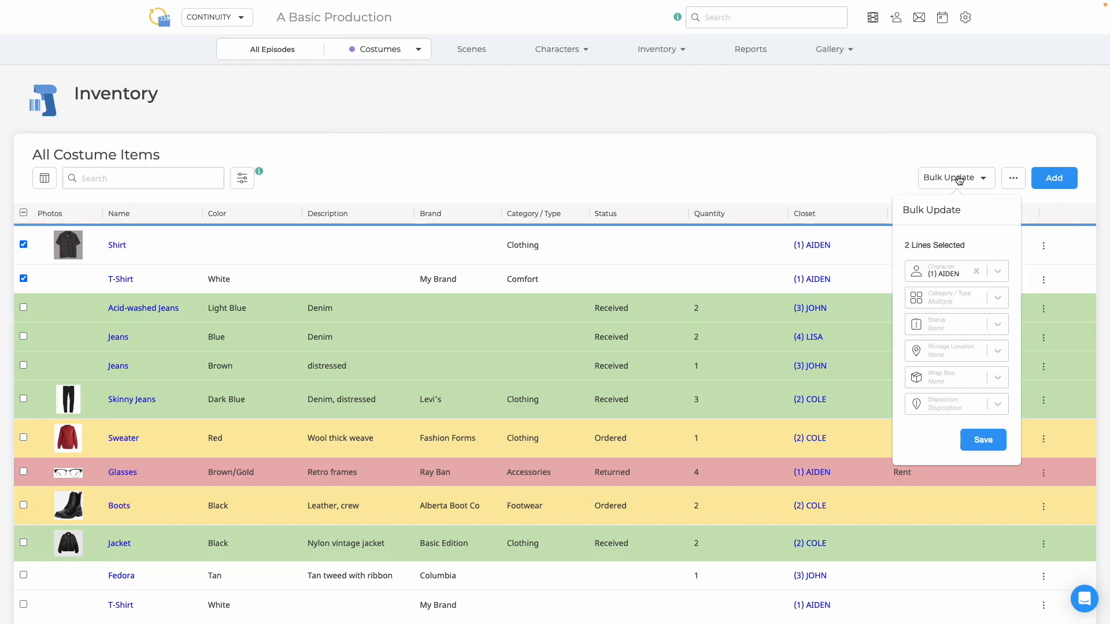
pyautogui.click(951, 274)
pyautogui.click(945, 345)
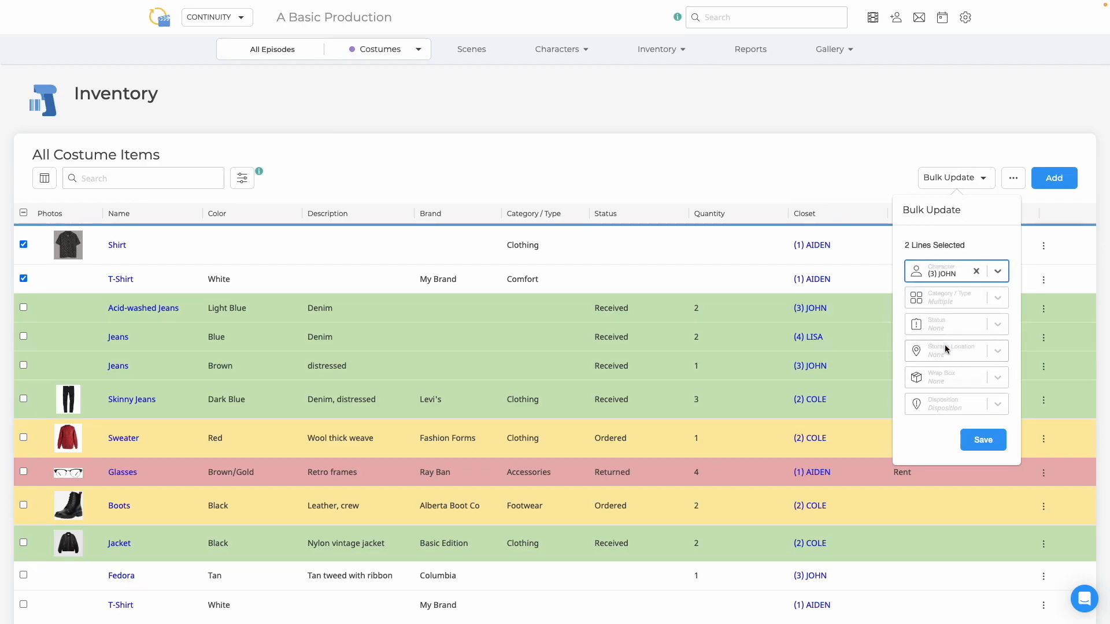
pyautogui.click(985, 441)
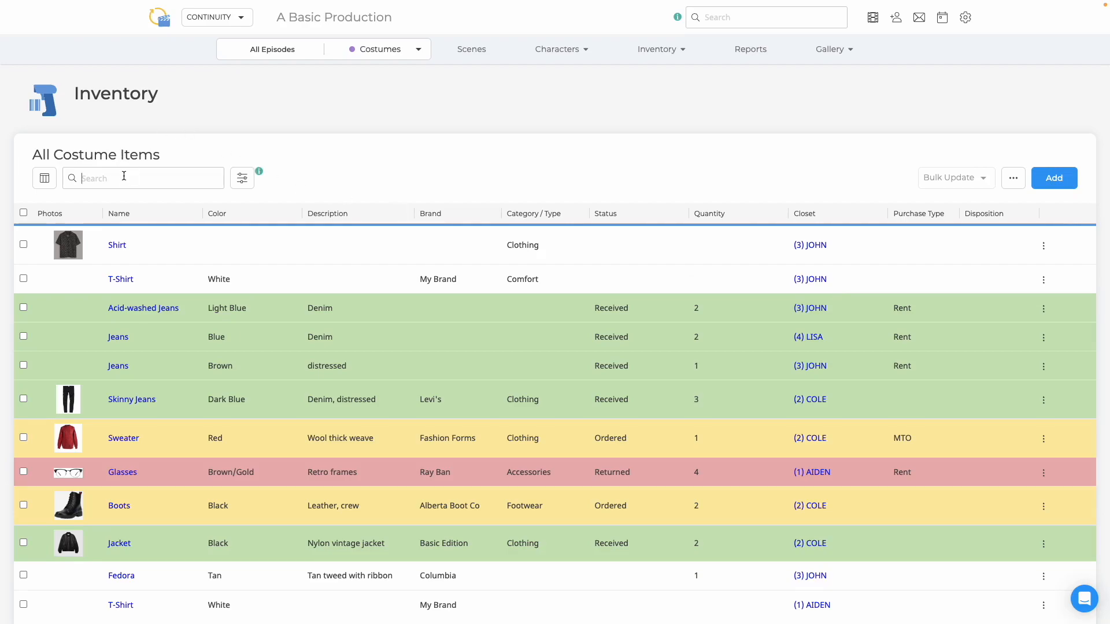
# Search the inventory for jeans and bulk update the status of all matching items to Returned.
pyautogui.write('jeans')
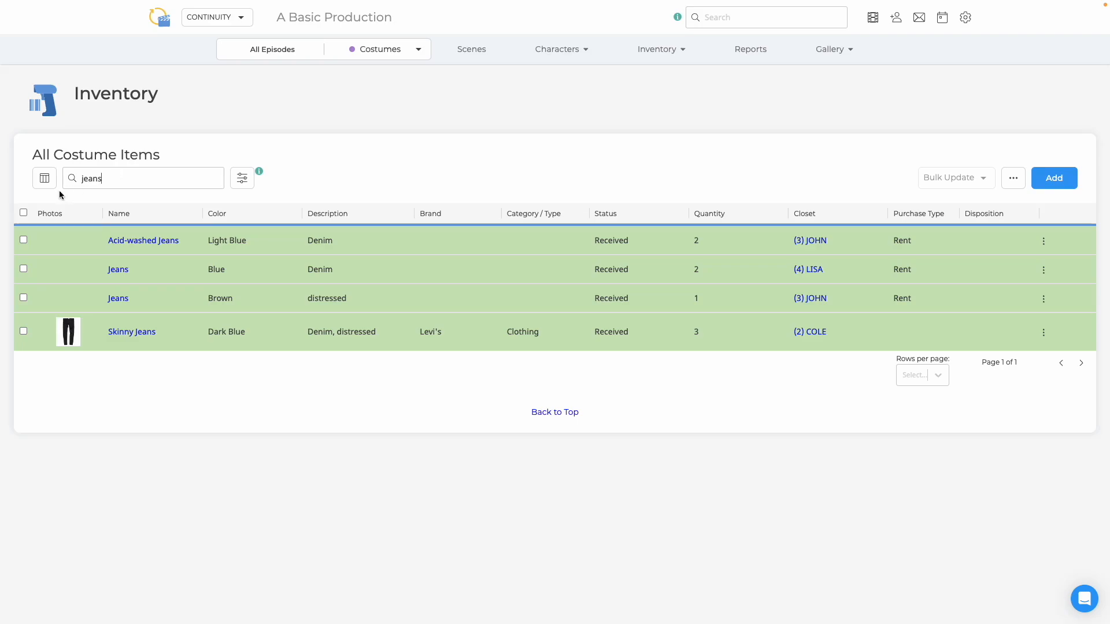
pyautogui.click(24, 214)
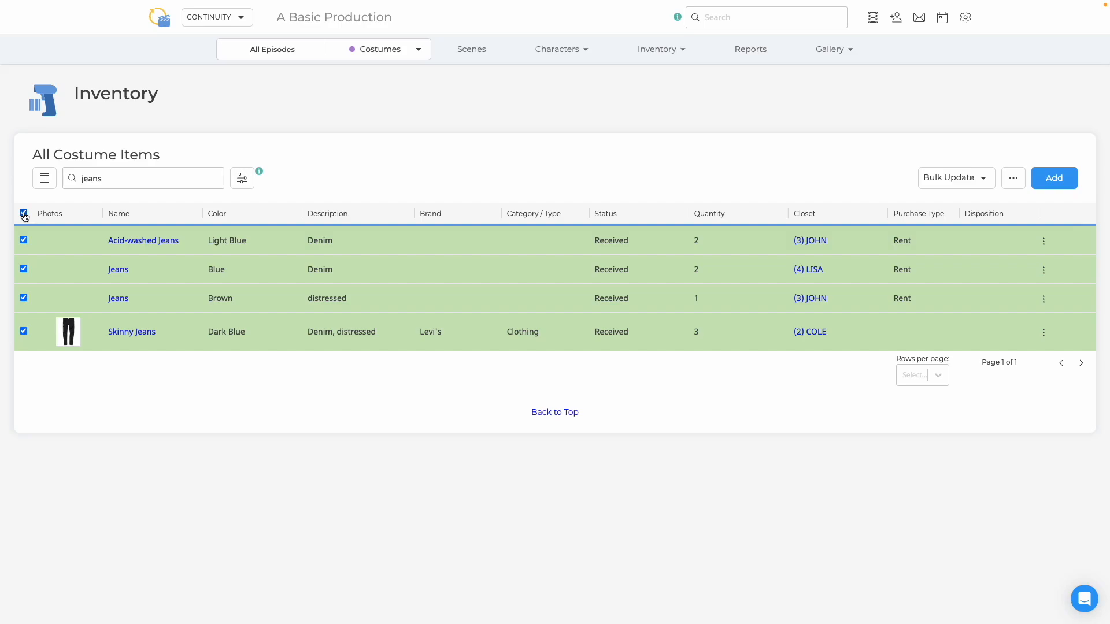
pyautogui.click(973, 184)
pyautogui.click(949, 329)
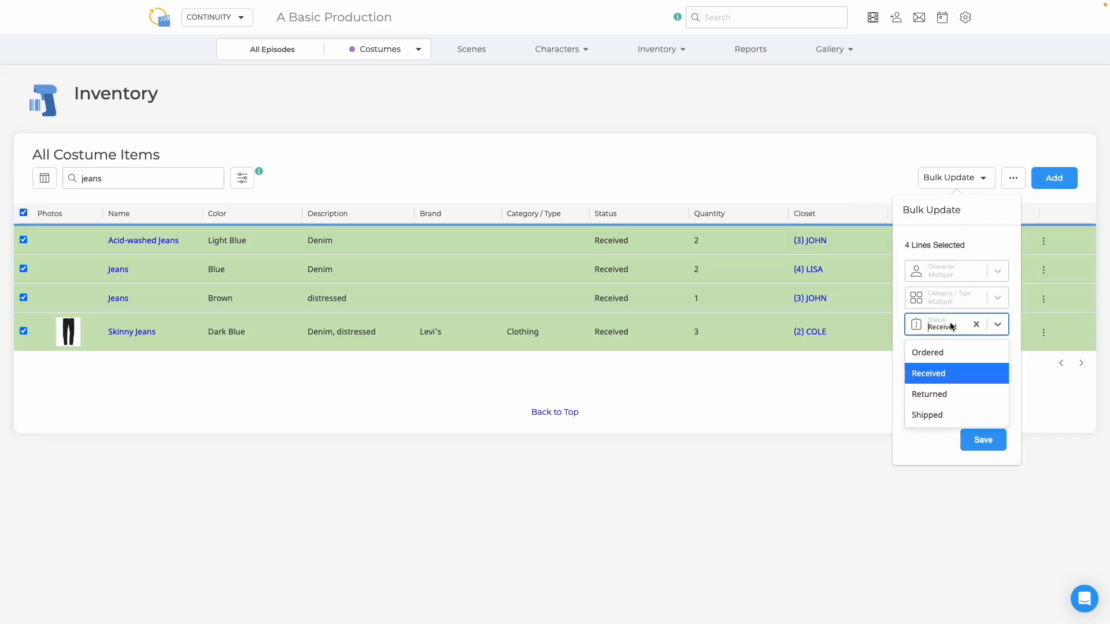
pyautogui.click(936, 400)
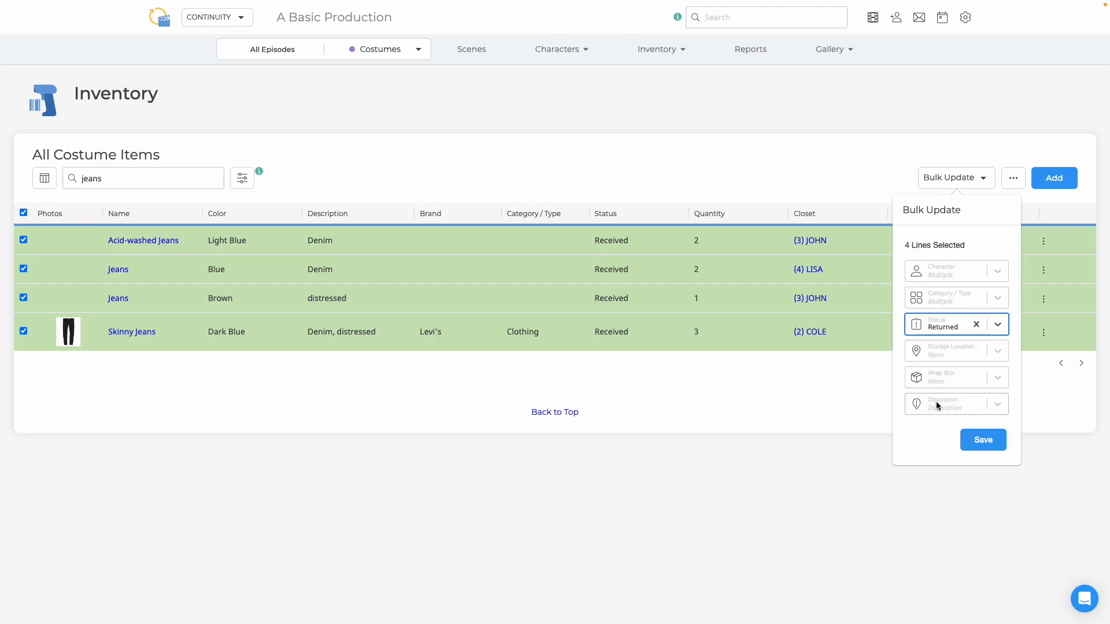
pyautogui.click(981, 445)
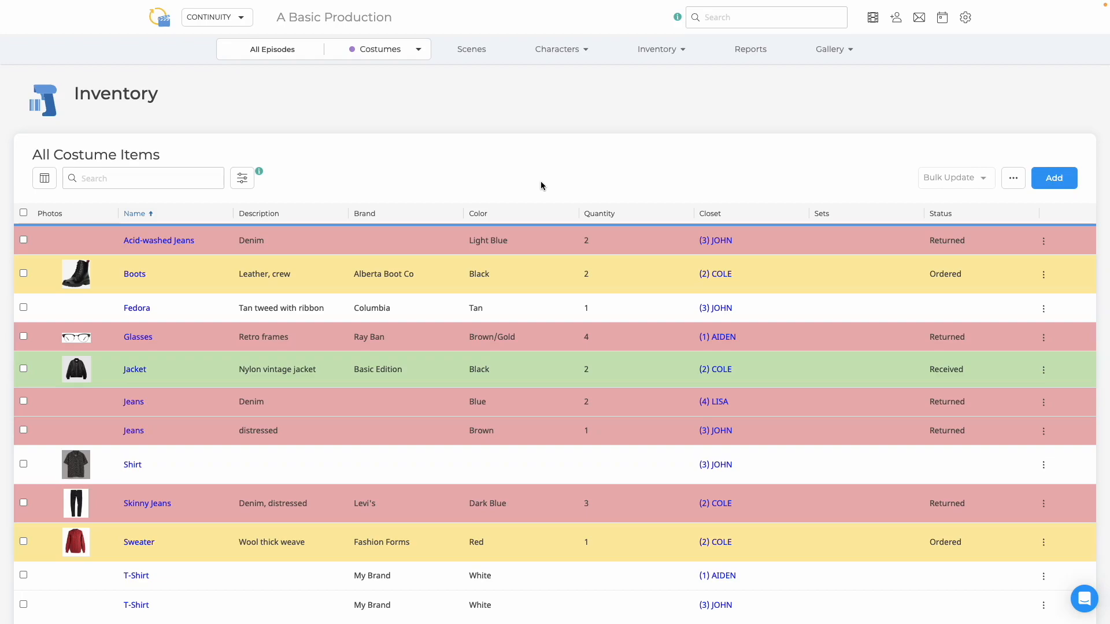
# Select all costume items in the inventory and export them to PDF.
pyautogui.click(23, 239)
pyautogui.click(23, 273)
pyautogui.click(23, 307)
pyautogui.click(23, 212)
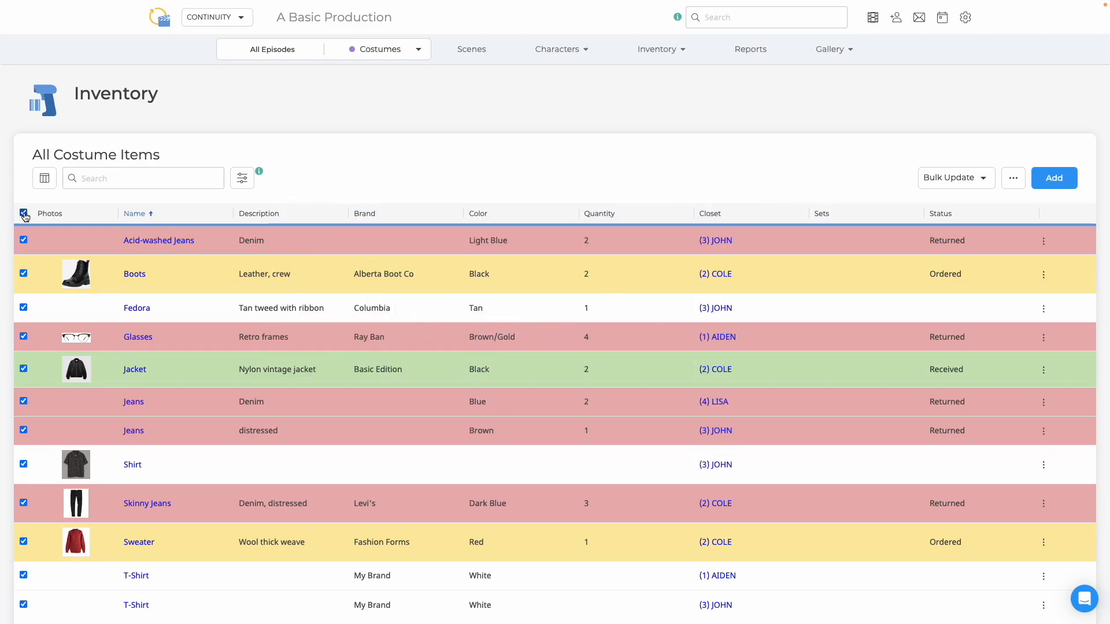
pyautogui.click(1020, 186)
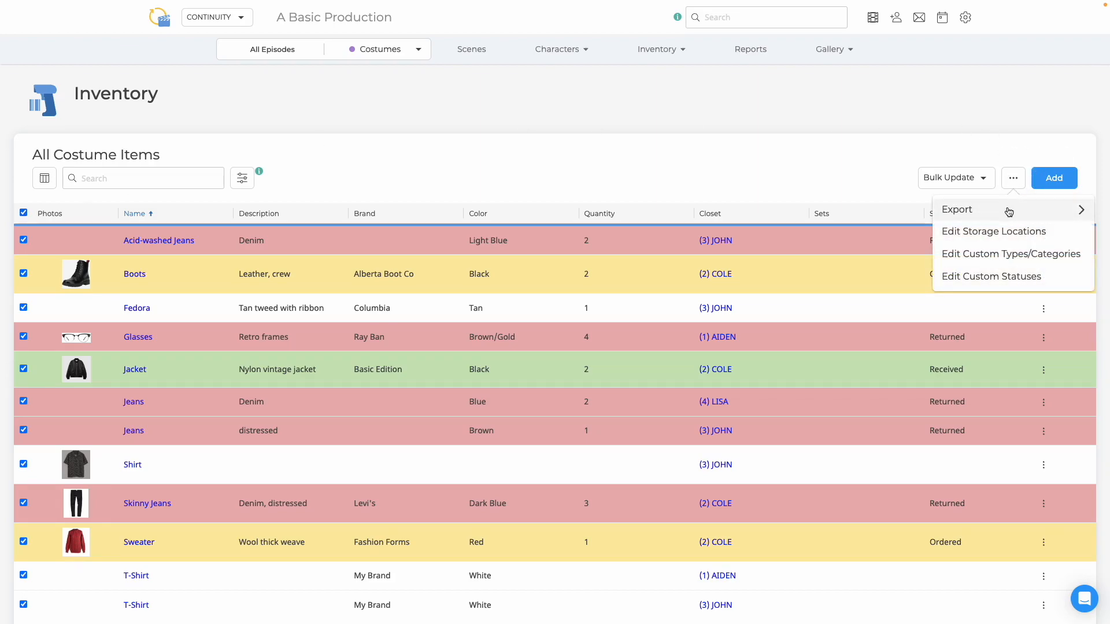
pyautogui.moveTo(1009, 212)
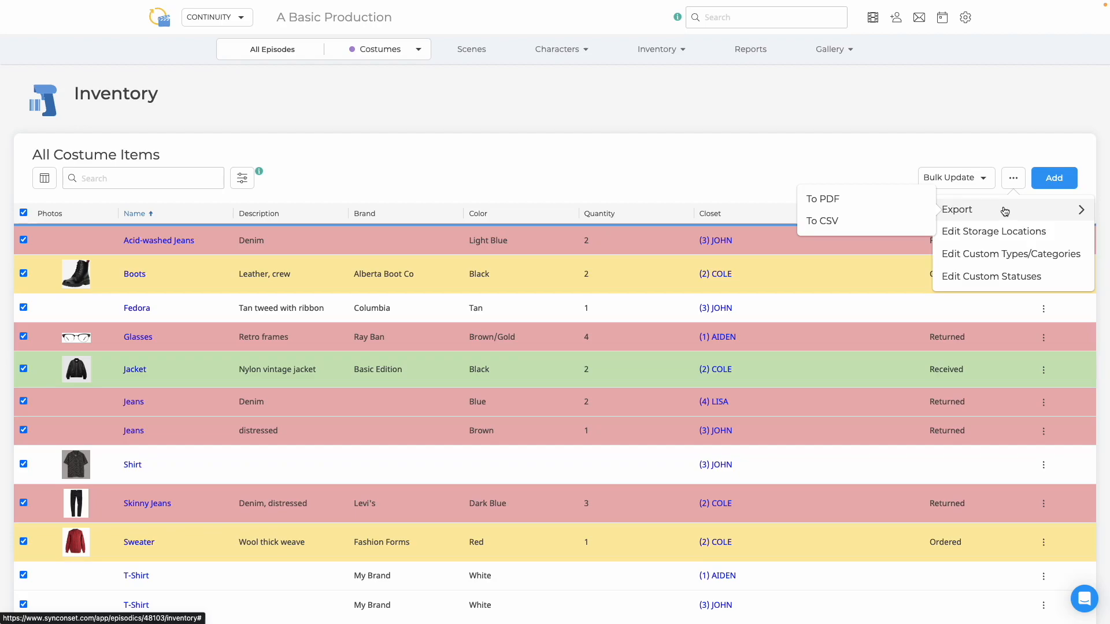
pyautogui.click(879, 205)
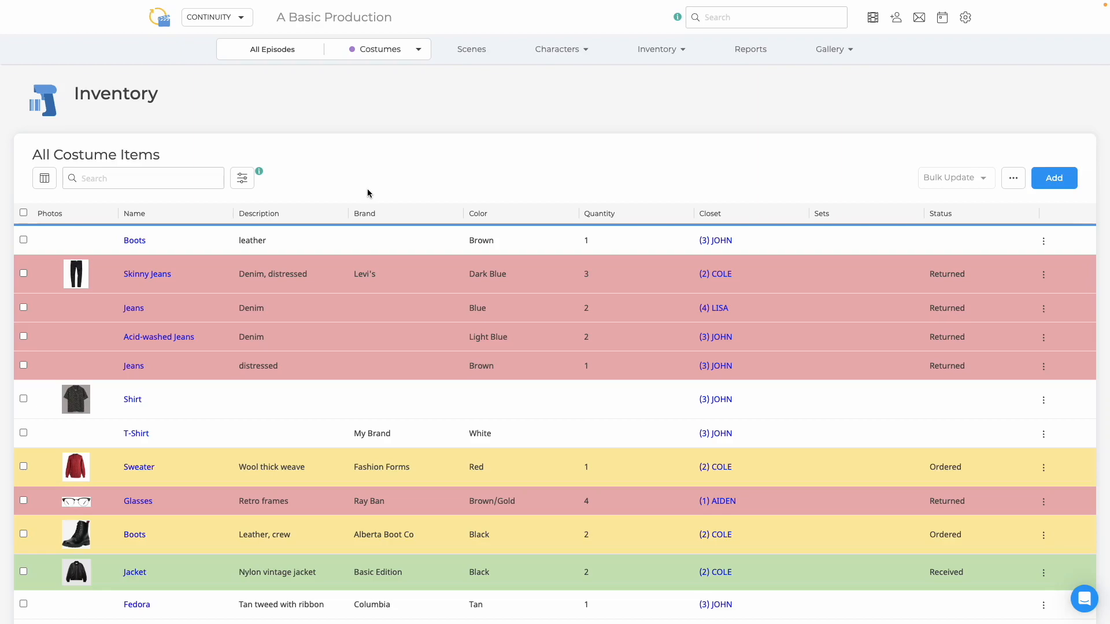
# Edit JOHN's brown leather Boots item, setting the brand to 21 Men and the size to 10.5, and save it.
pyautogui.click(136, 243)
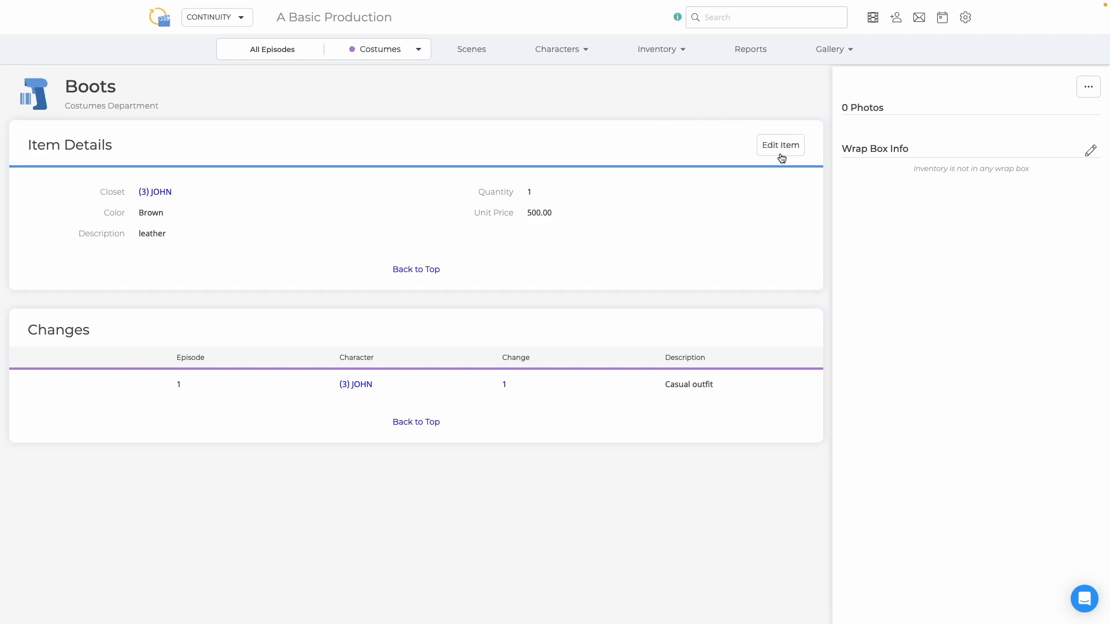
pyautogui.click(1090, 89)
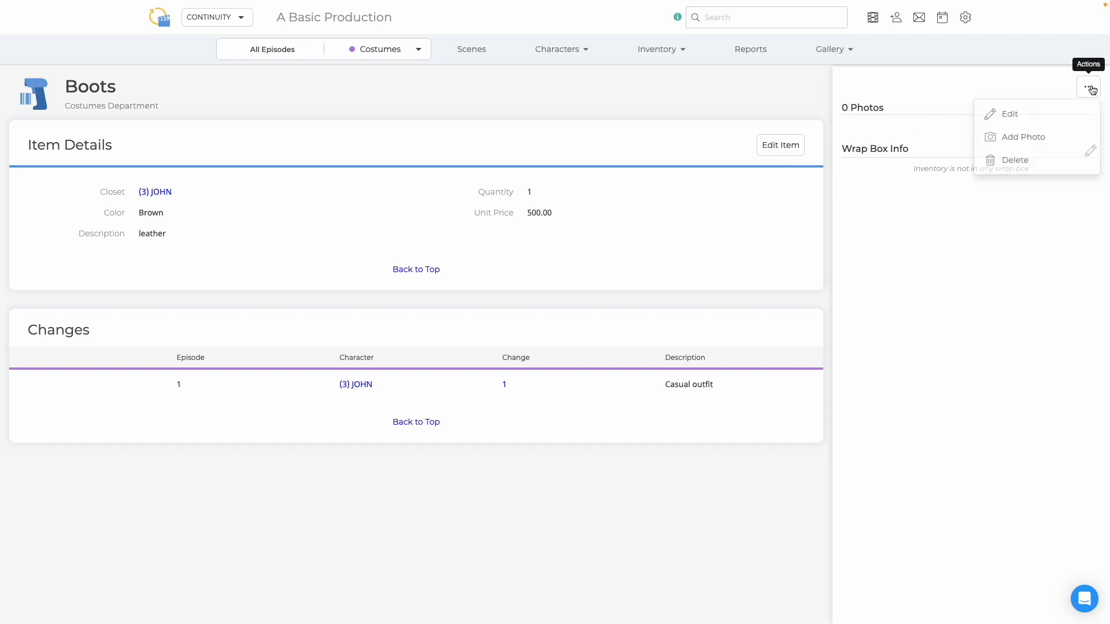
pyautogui.click(1069, 117)
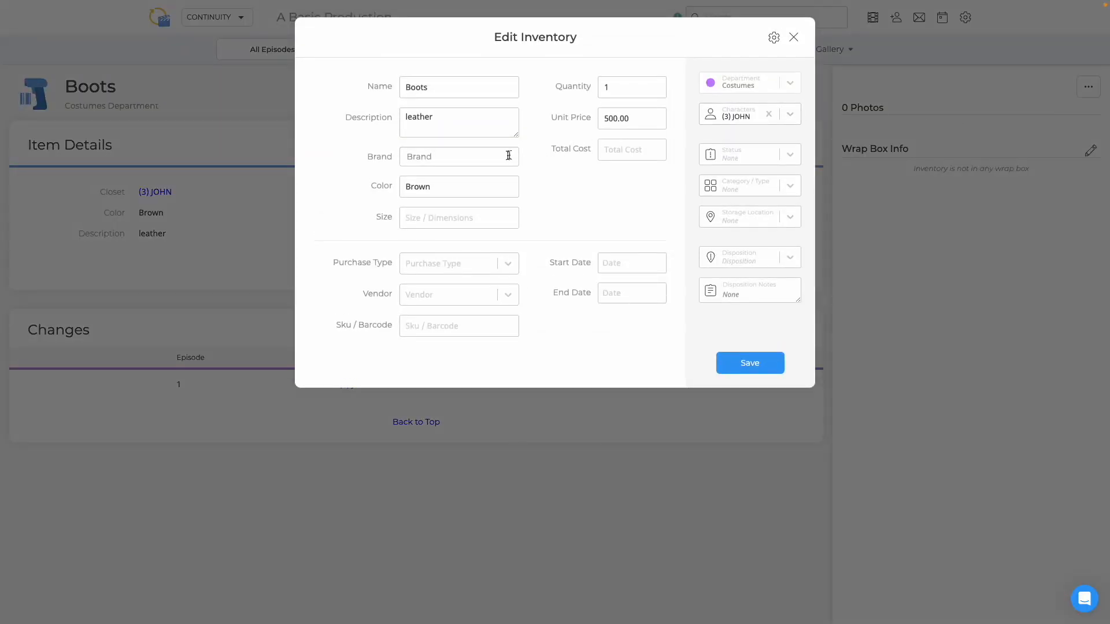
pyautogui.click(473, 157)
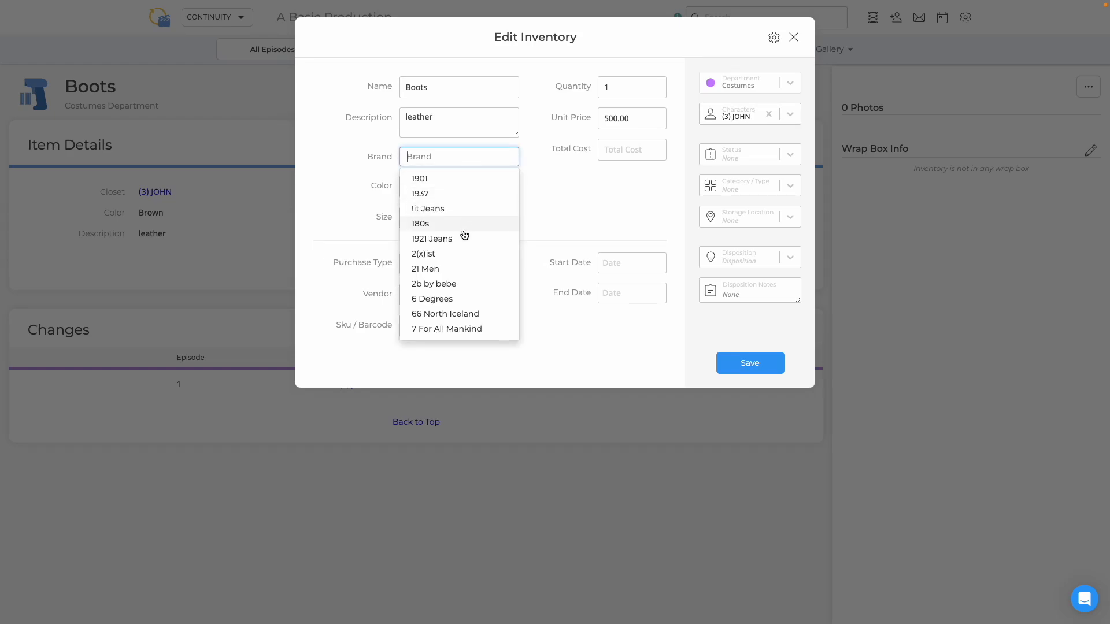
pyautogui.click(458, 271)
pyautogui.click(461, 220)
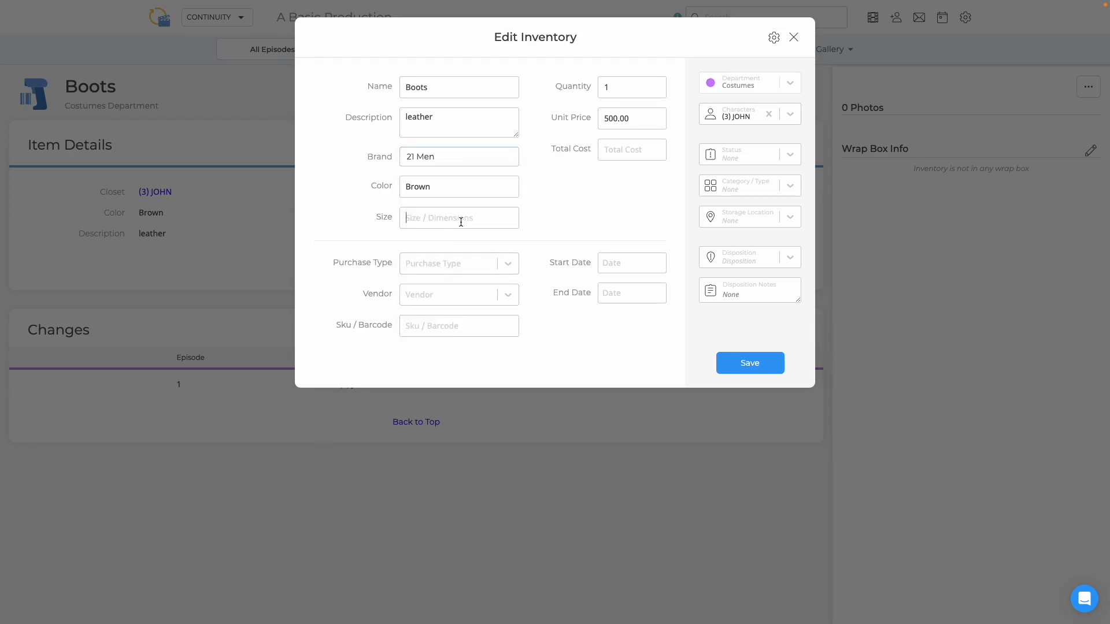
pyautogui.write('10.5')
pyautogui.click(774, 39)
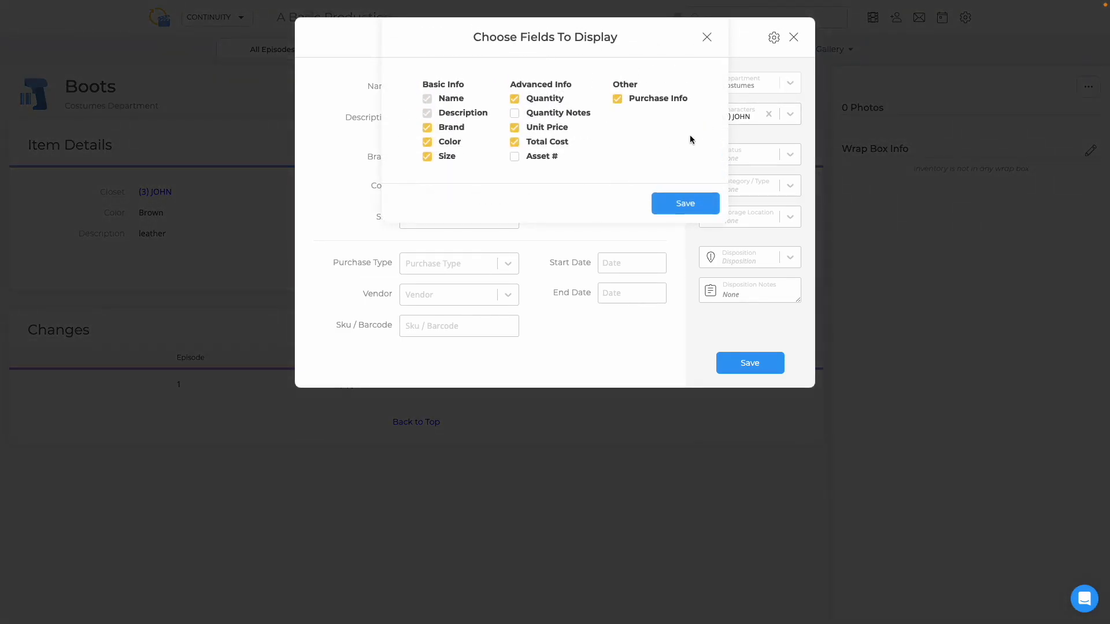
pyautogui.click(707, 39)
pyautogui.click(730, 363)
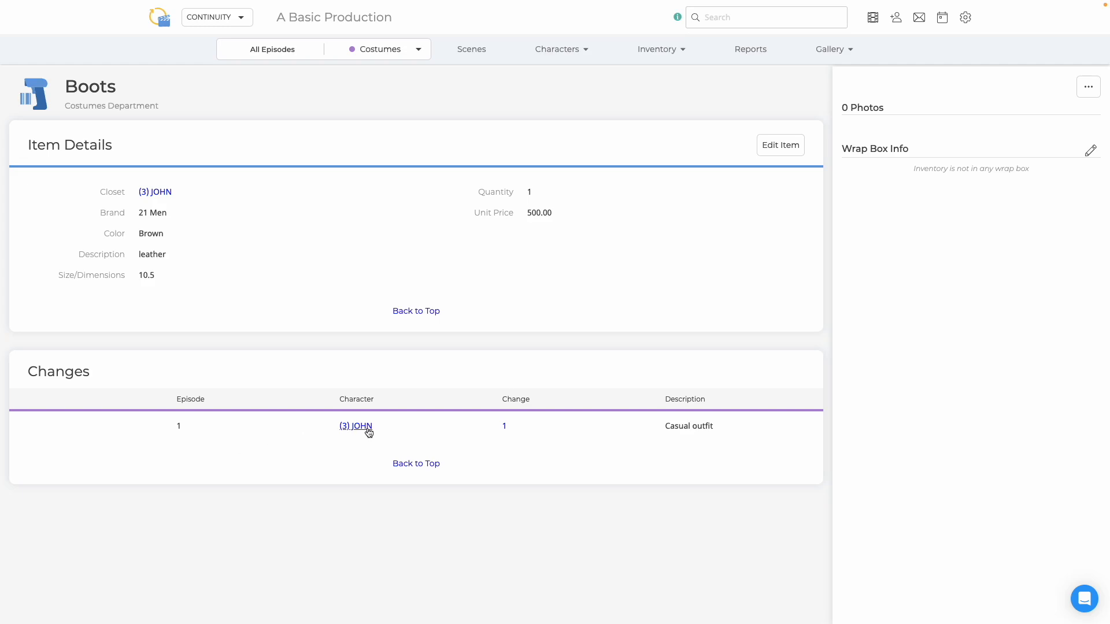
# Upload the three brown boot photos to the Boots item and open the first one in the enlarged view.
pyautogui.click(504, 429)
pyautogui.click(1090, 87)
pyautogui.click(1039, 138)
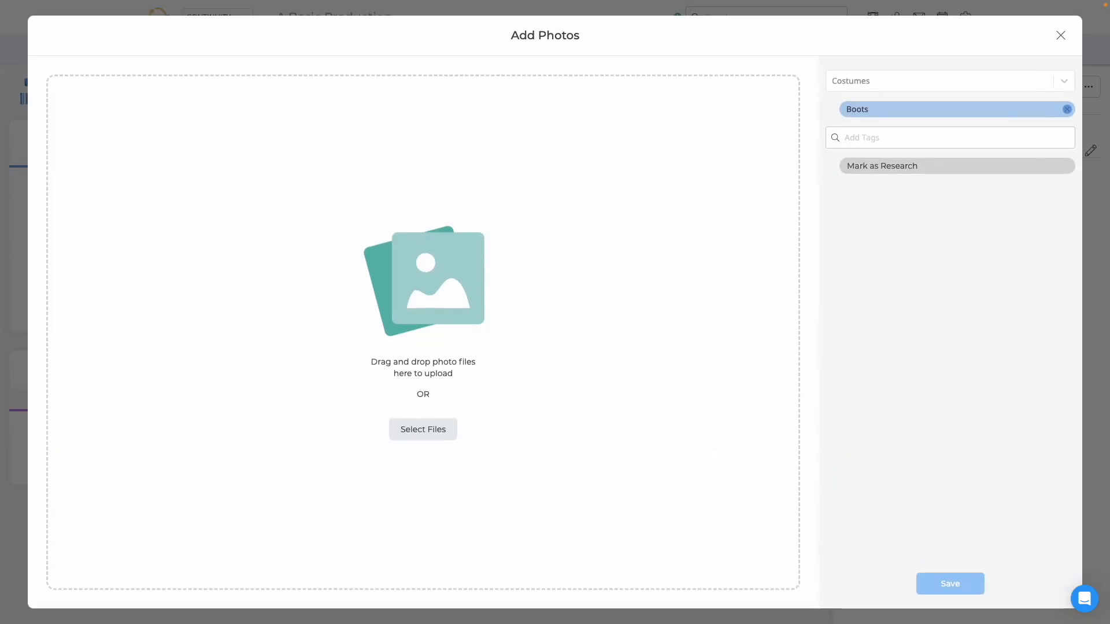
pyautogui.moveTo(1, 304); pyautogui.dragTo(453, 324)
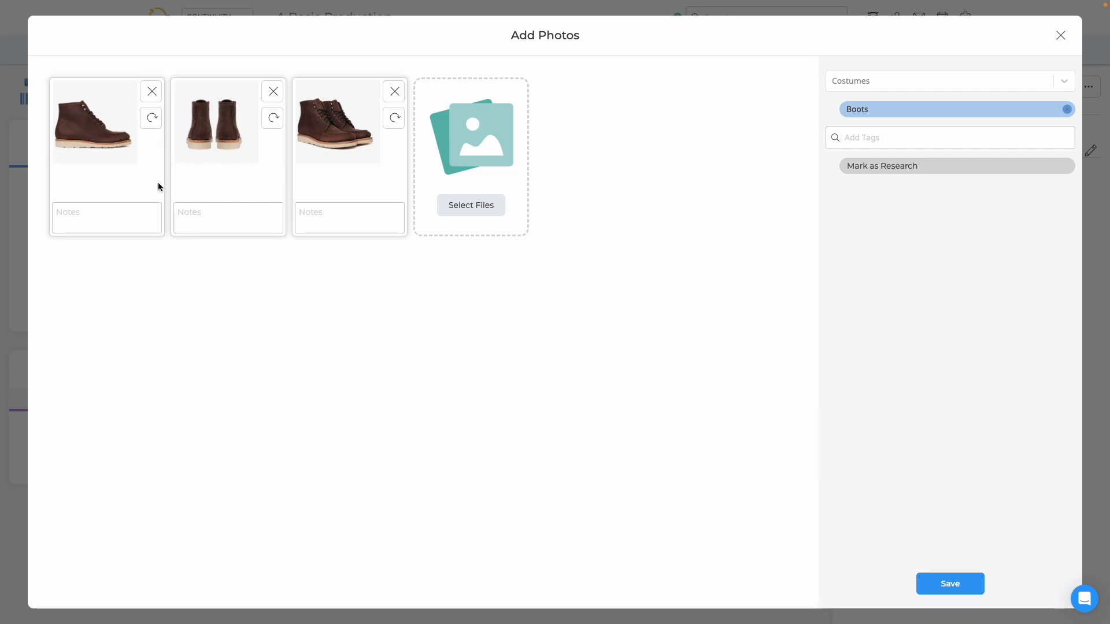
pyautogui.click(935, 580)
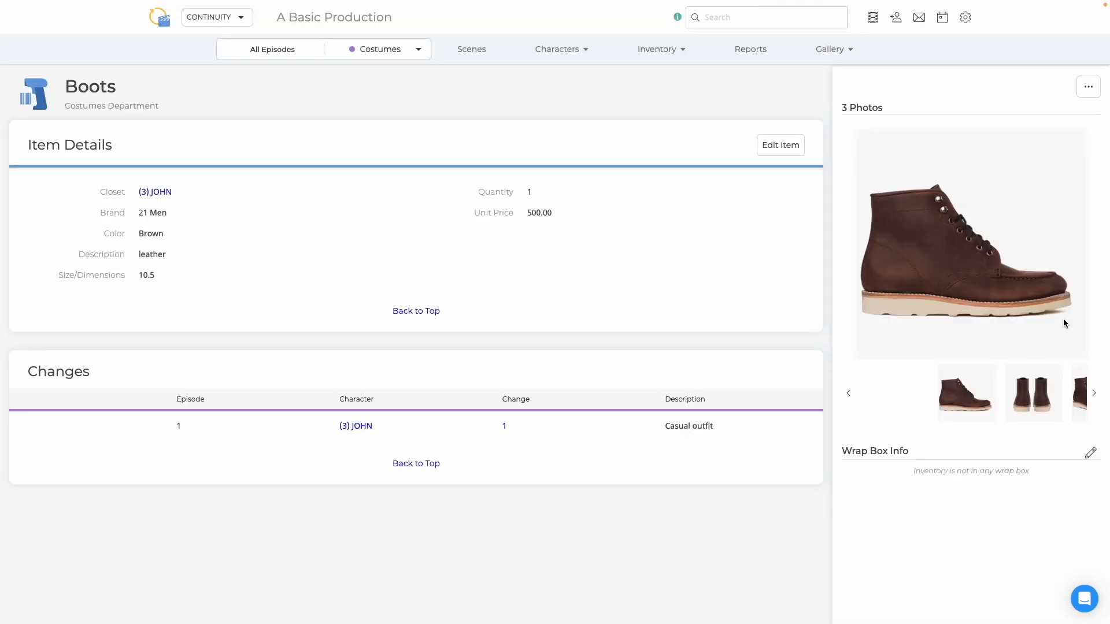
pyautogui.click(947, 241)
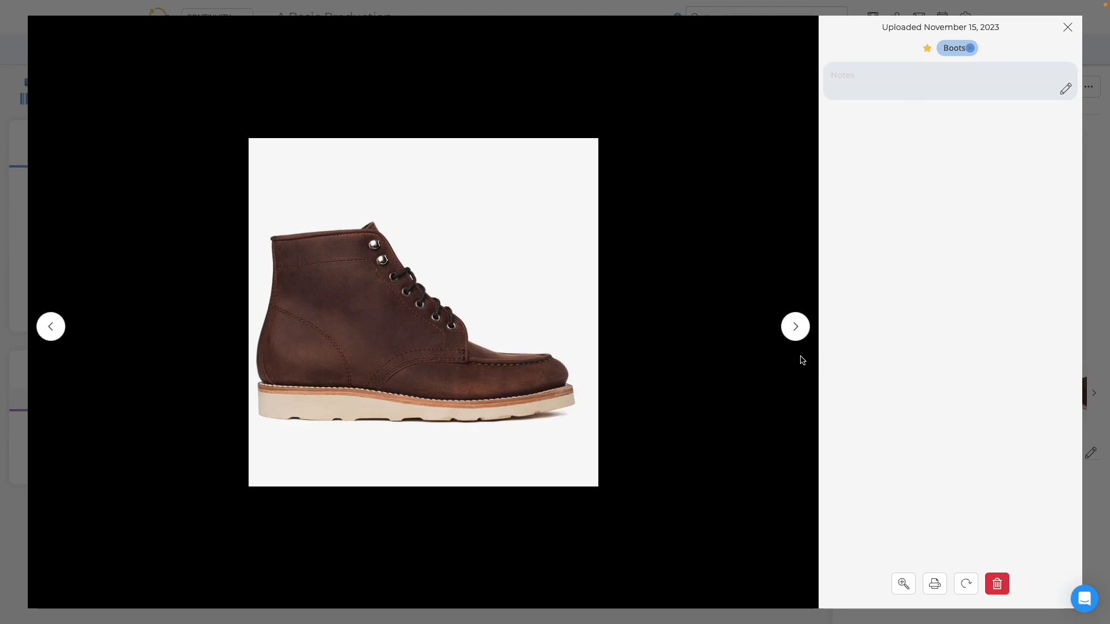
# Star the photo showing the pair of brown boots as the Boots item's main photo and close the enlarged view.
pyautogui.click(795, 330)
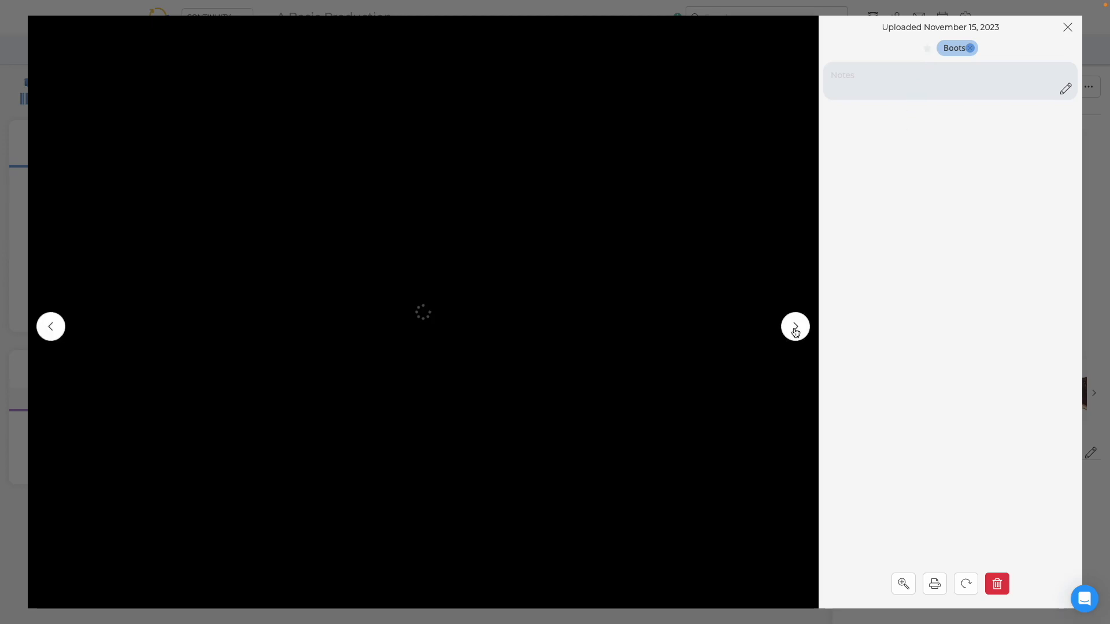
pyautogui.click(795, 330)
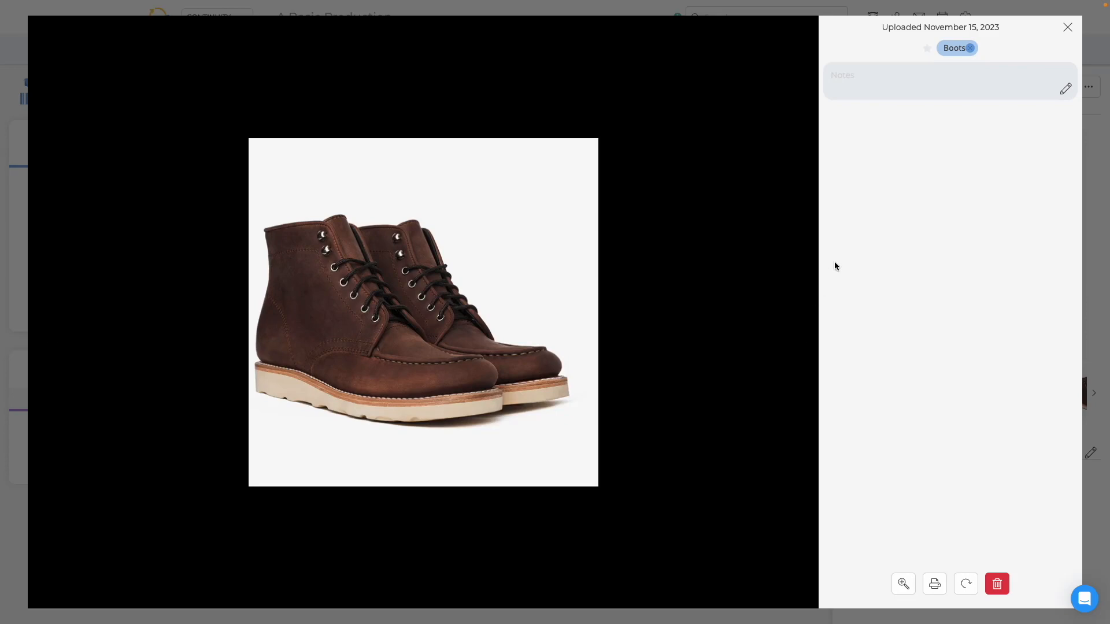
pyautogui.click(928, 50)
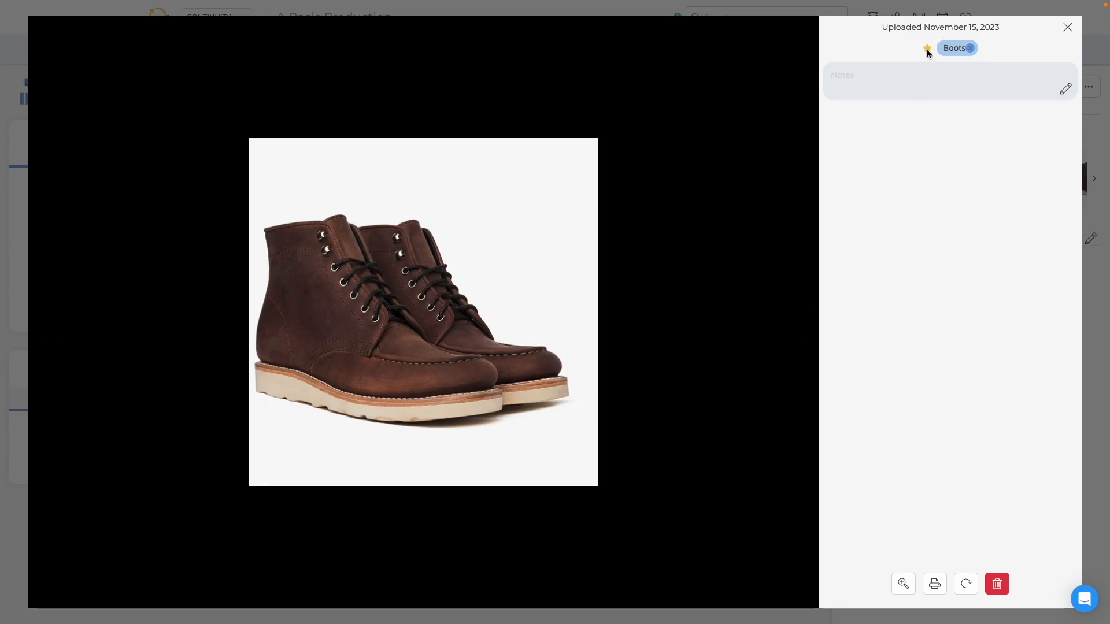
pyautogui.click(1067, 29)
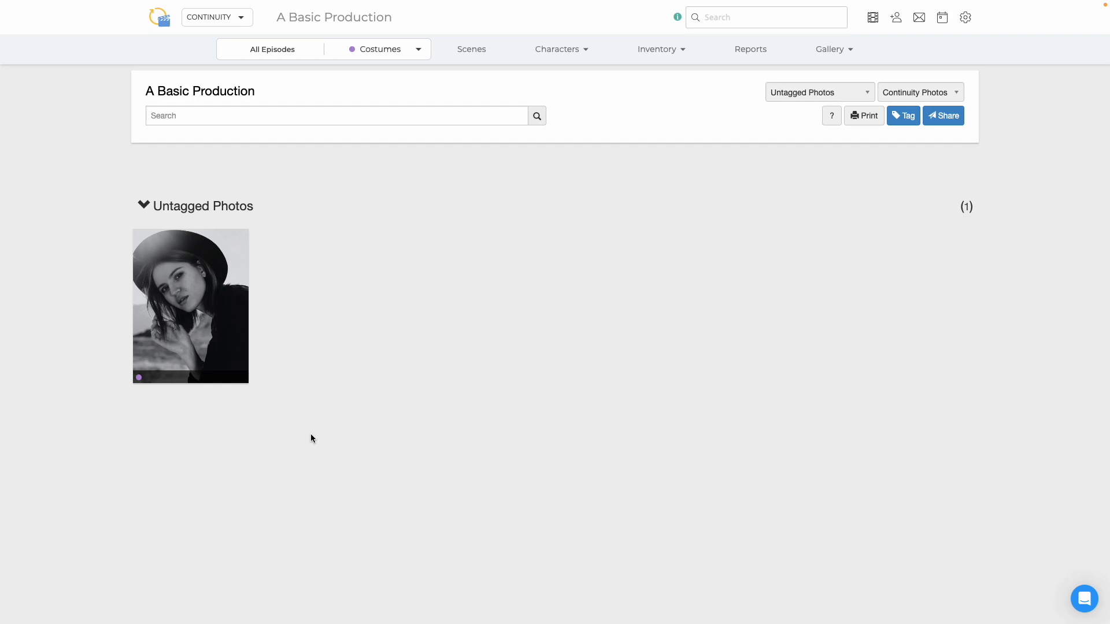
# Start adding photos from the gallery and load the eight character photos for upload.
pyautogui.click(832, 50)
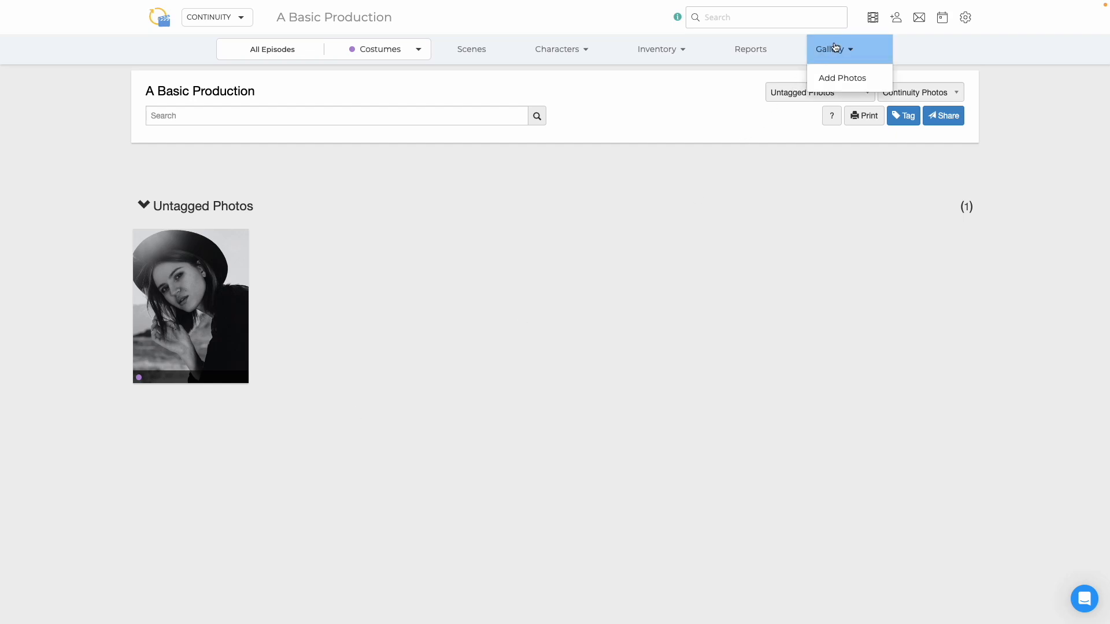
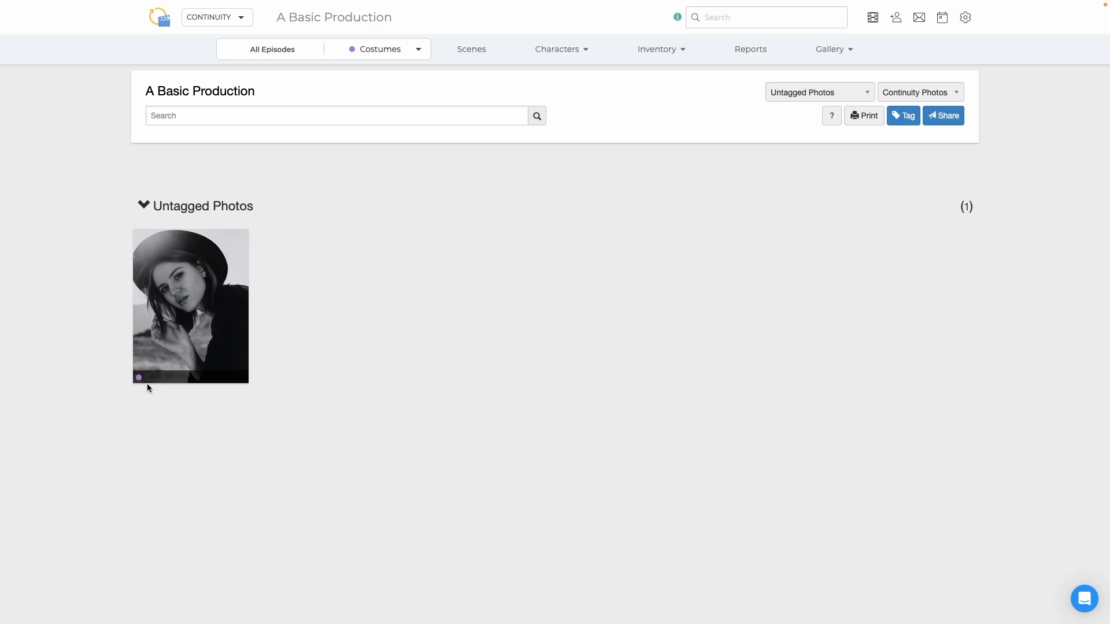
pyautogui.click(833, 51)
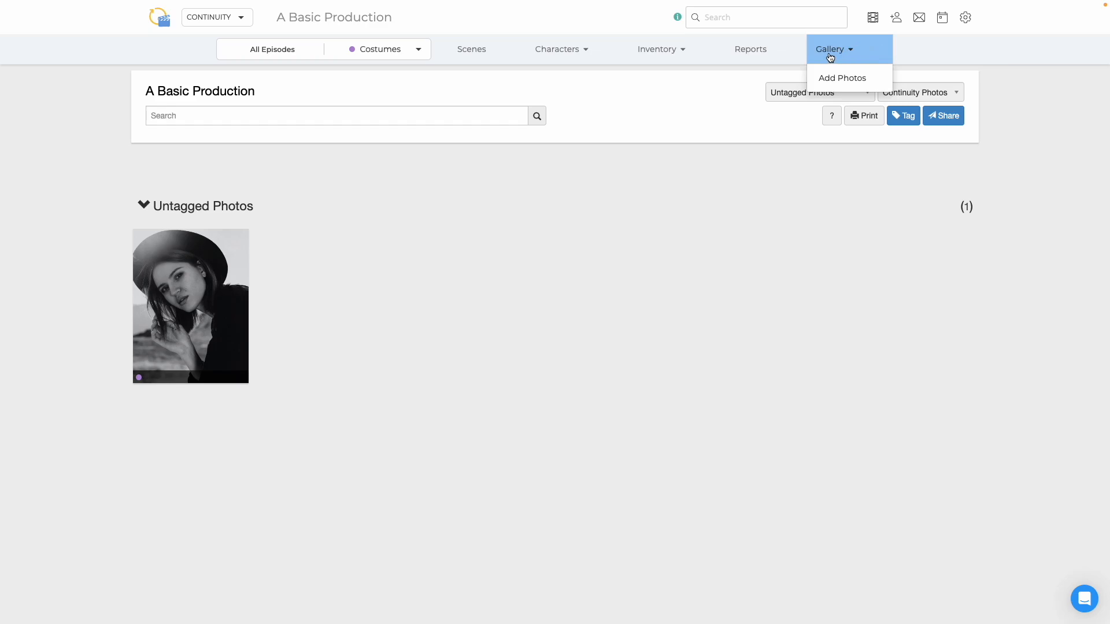
pyautogui.click(830, 76)
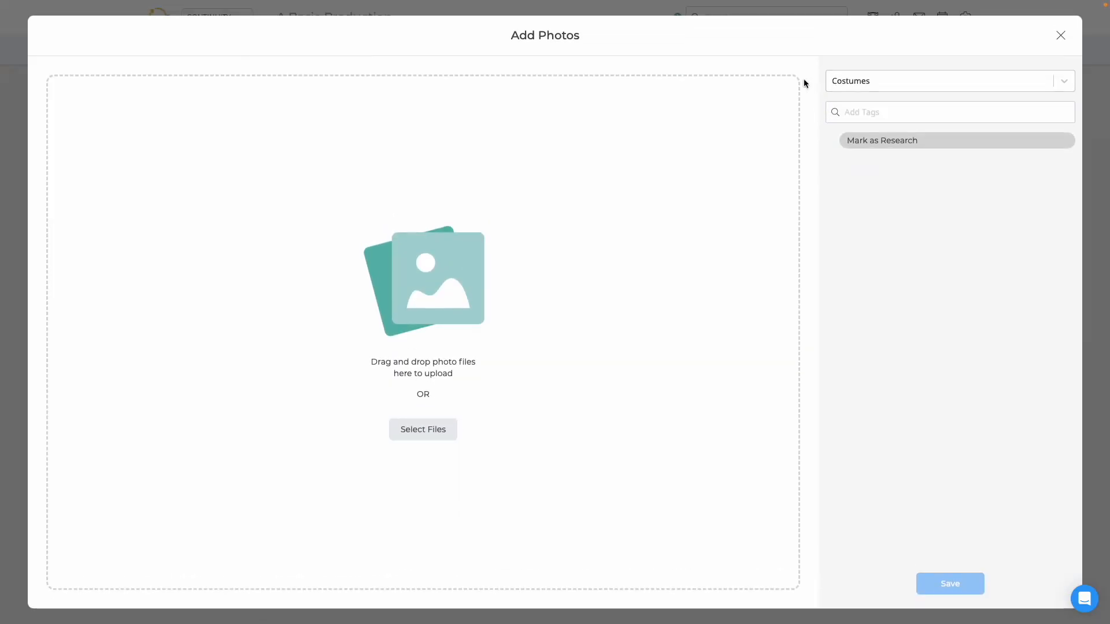
pyautogui.moveTo(0, 272); pyautogui.dragTo(520, 281)
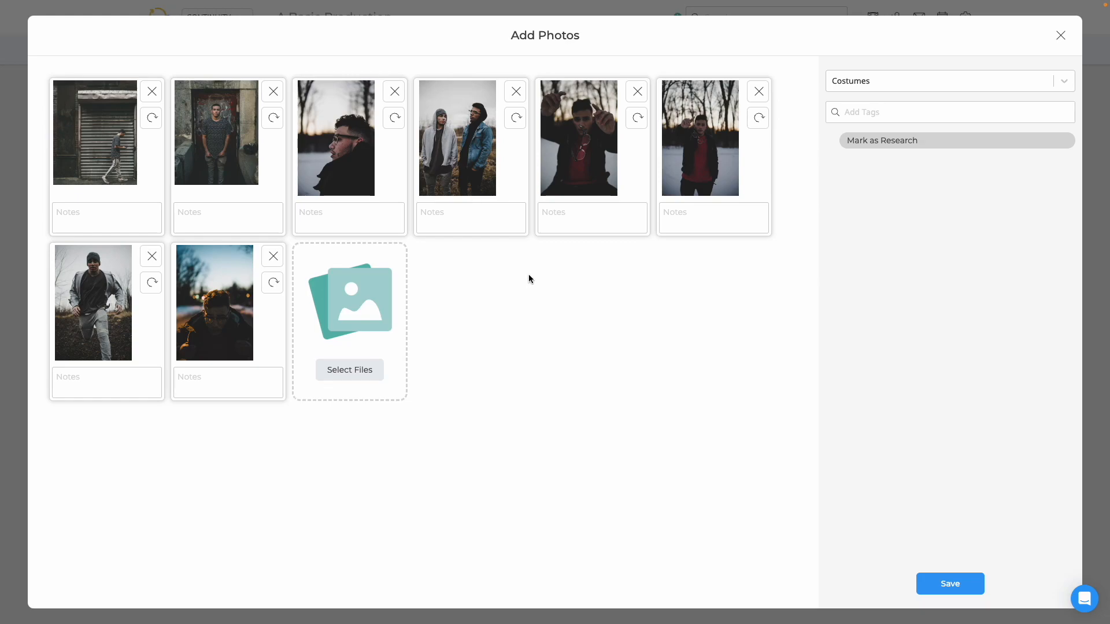
# Tag the eight photos to the character (2) COLE and save the upload.
pyautogui.click(901, 106)
pyautogui.write('cole')
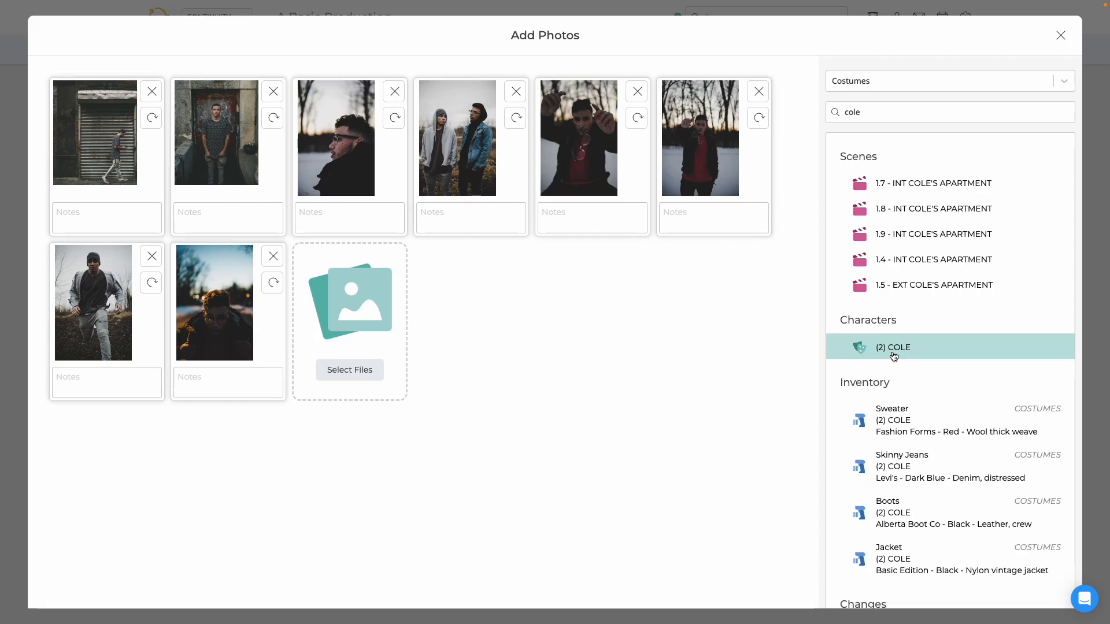
pyautogui.click(894, 354)
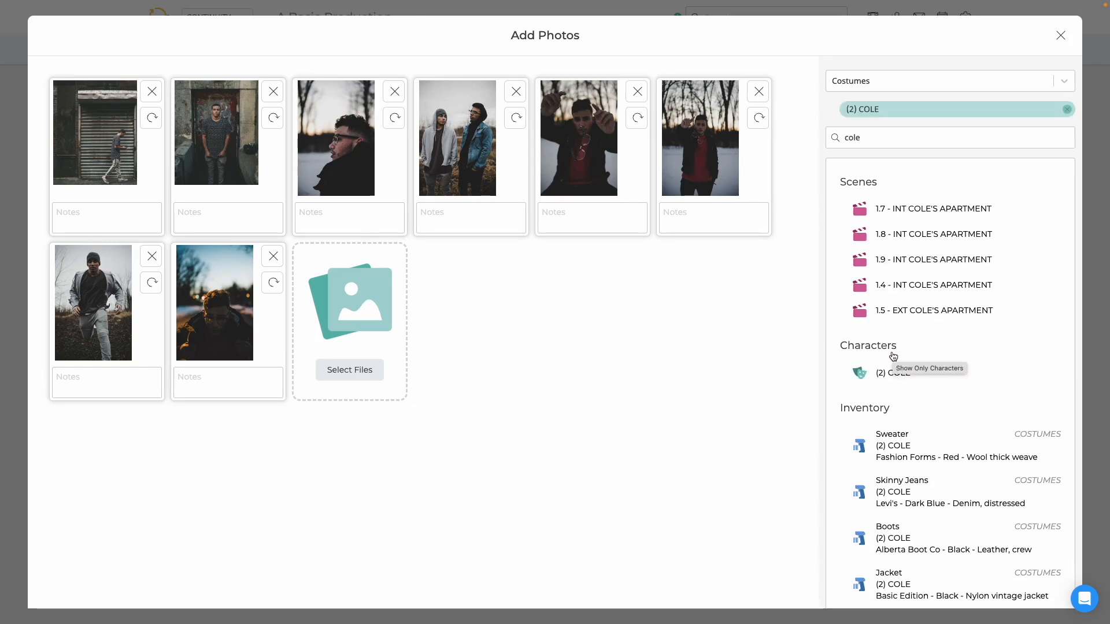
pyautogui.scroll(-3, 805, 431)
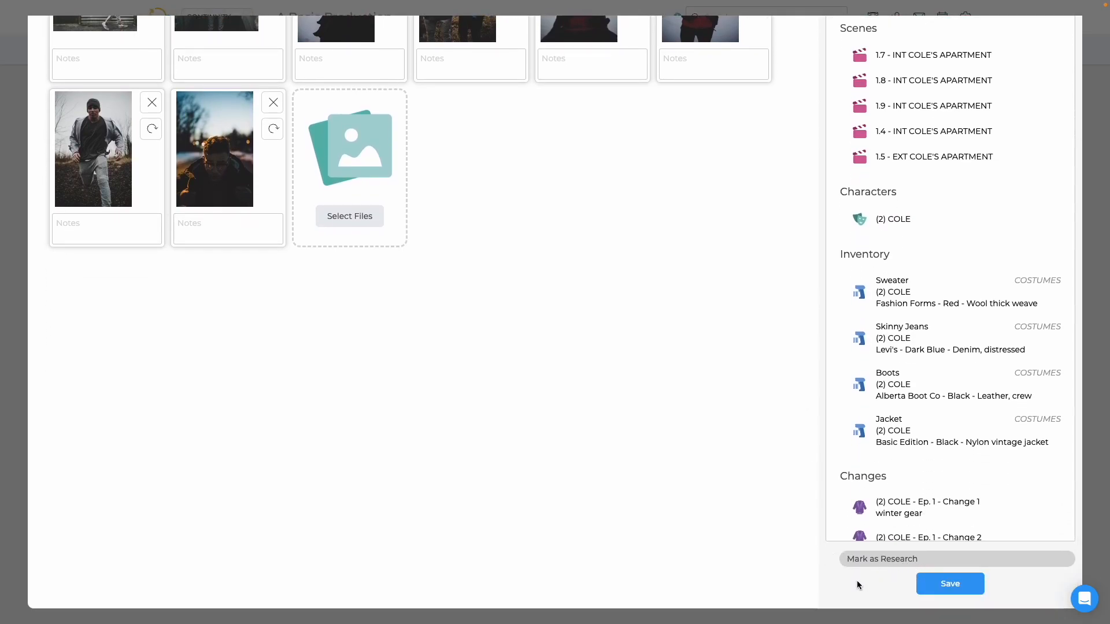
pyautogui.click(942, 587)
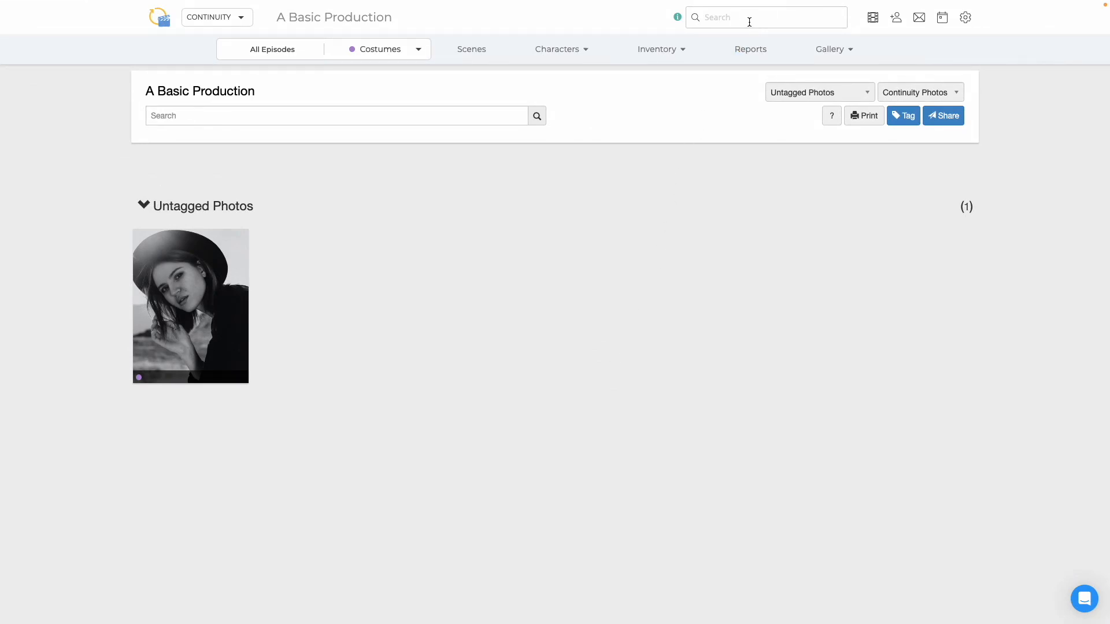
# Search the production for cole and open his Episode 1 Change 1, winter gear.
pyautogui.click(749, 22)
pyautogui.write('cole')
pyautogui.scroll(-1, 818, 389)
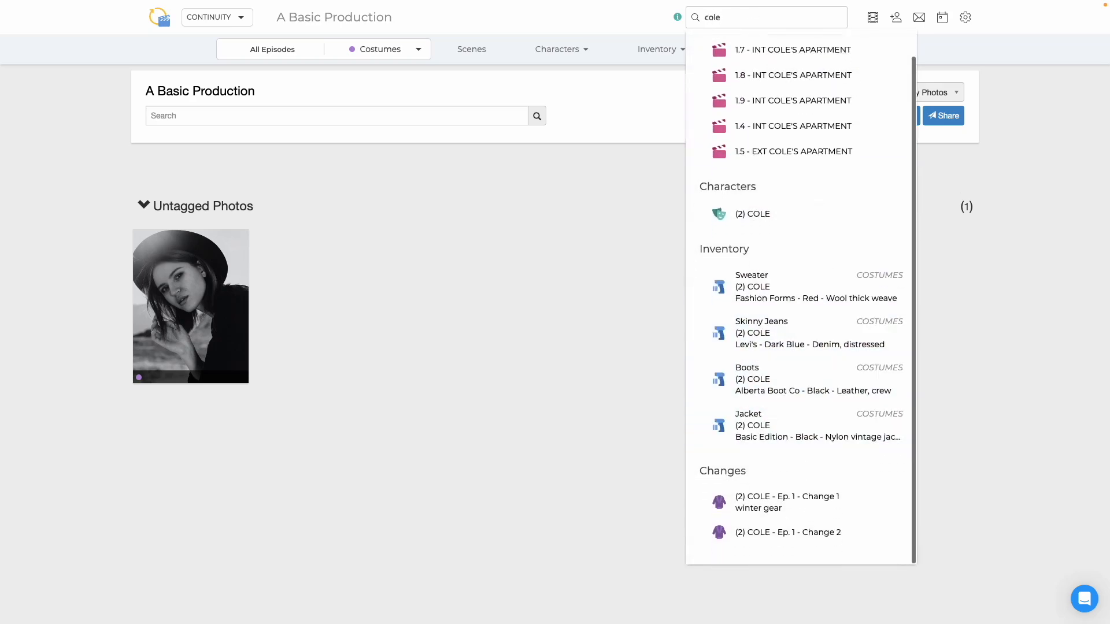
pyautogui.click(736, 505)
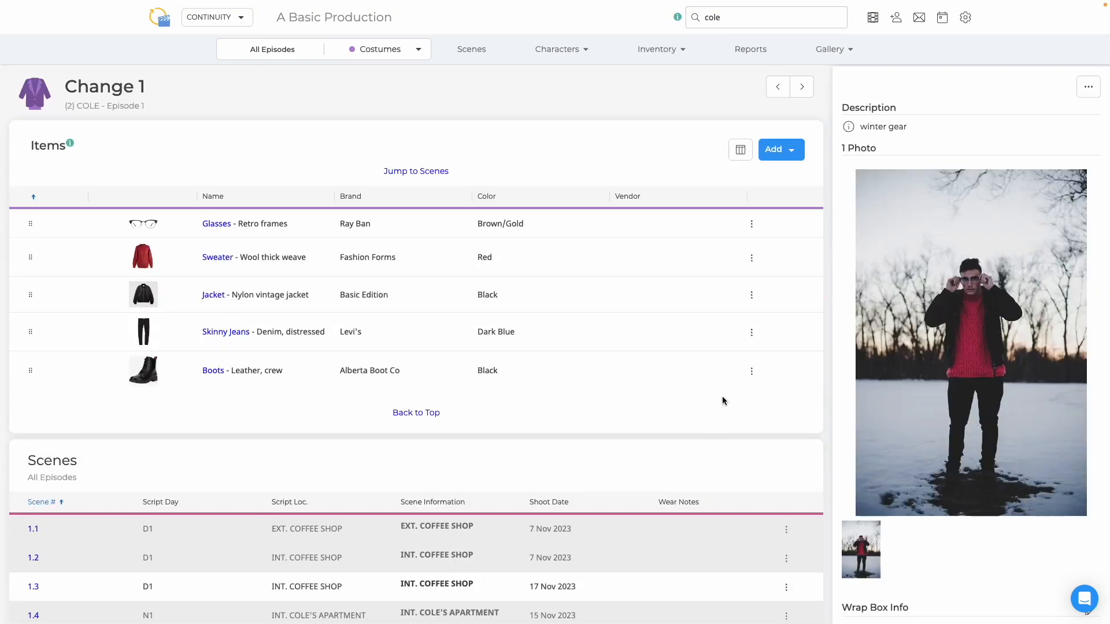
# Add the six winter gear photos to COLE's Change 1 and save them.
pyautogui.click(1087, 91)
pyautogui.click(1031, 139)
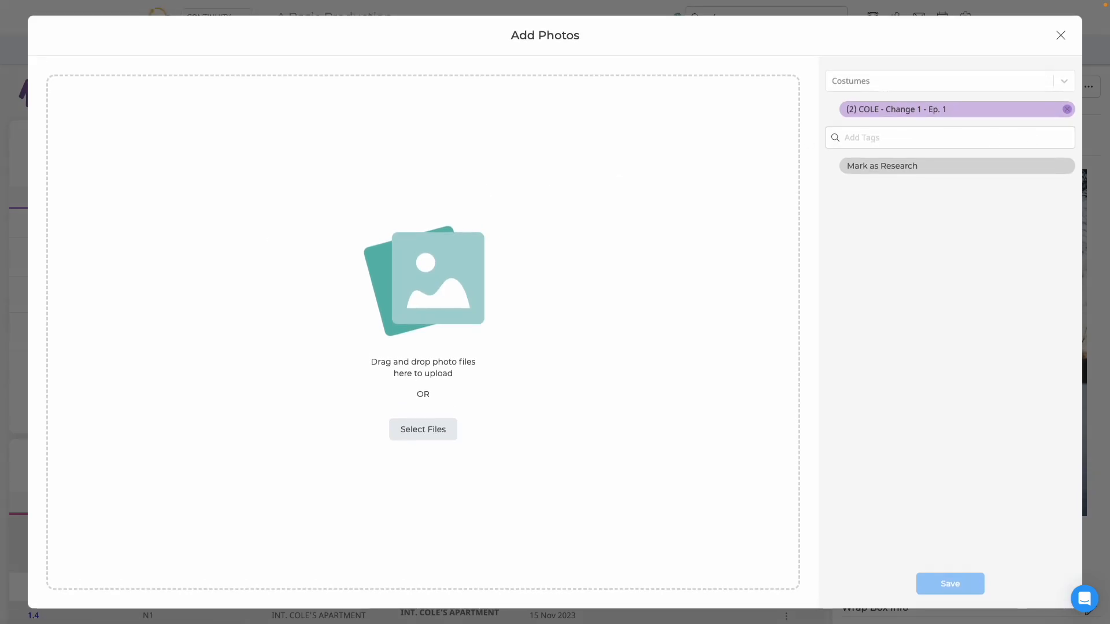
pyautogui.moveTo(471, 391); pyautogui.dragTo(561, 374)
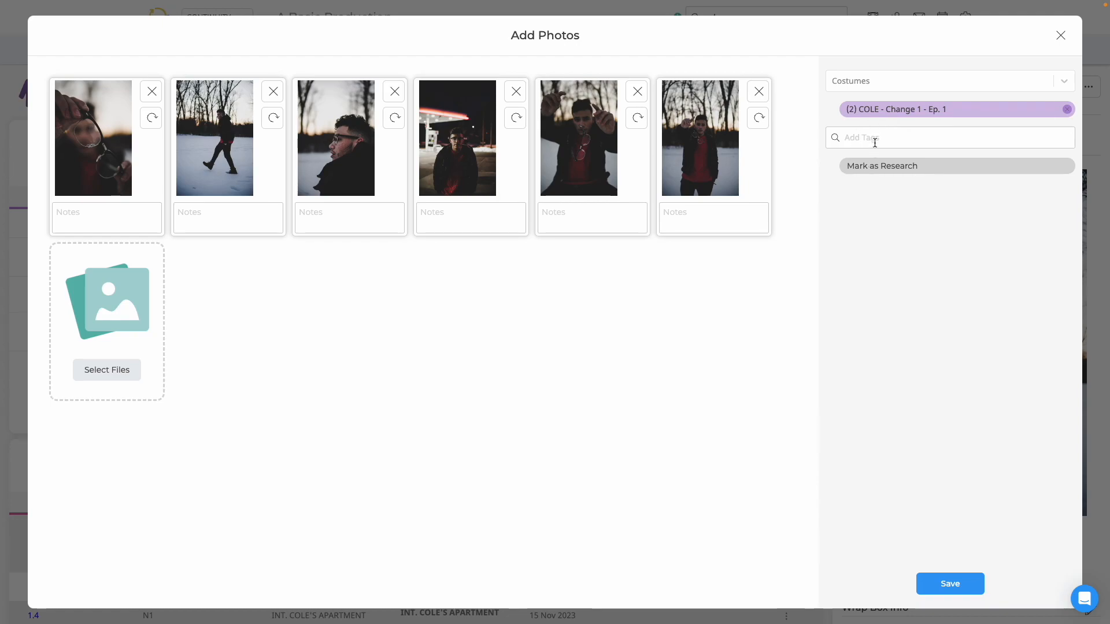
pyautogui.click(939, 588)
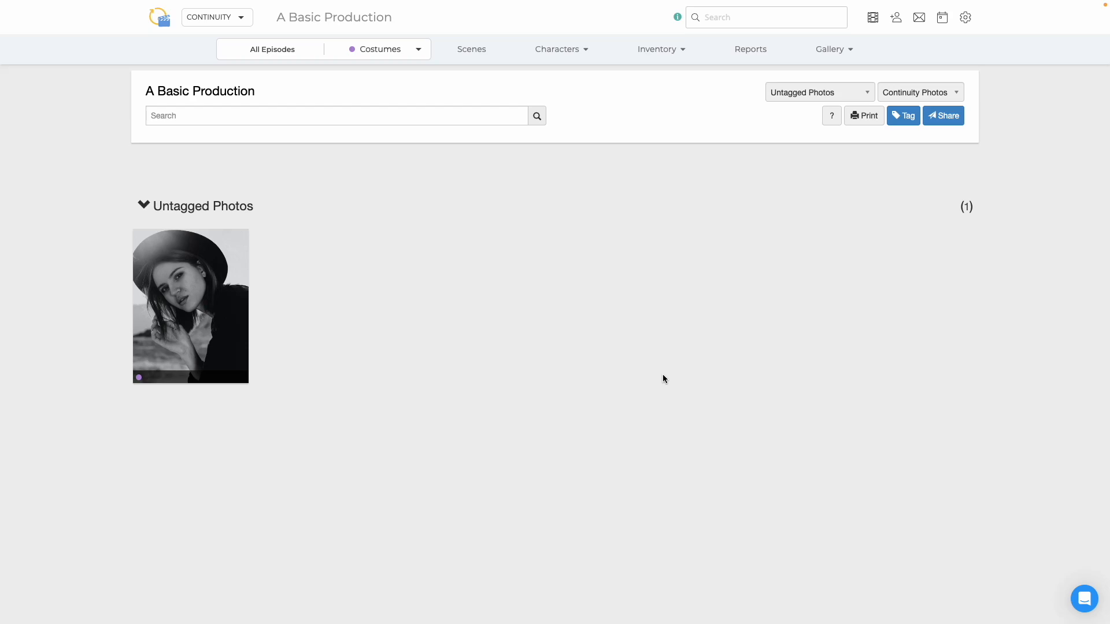
# Filter the gallery photos by the character (2) COLE.
pyautogui.click(397, 121)
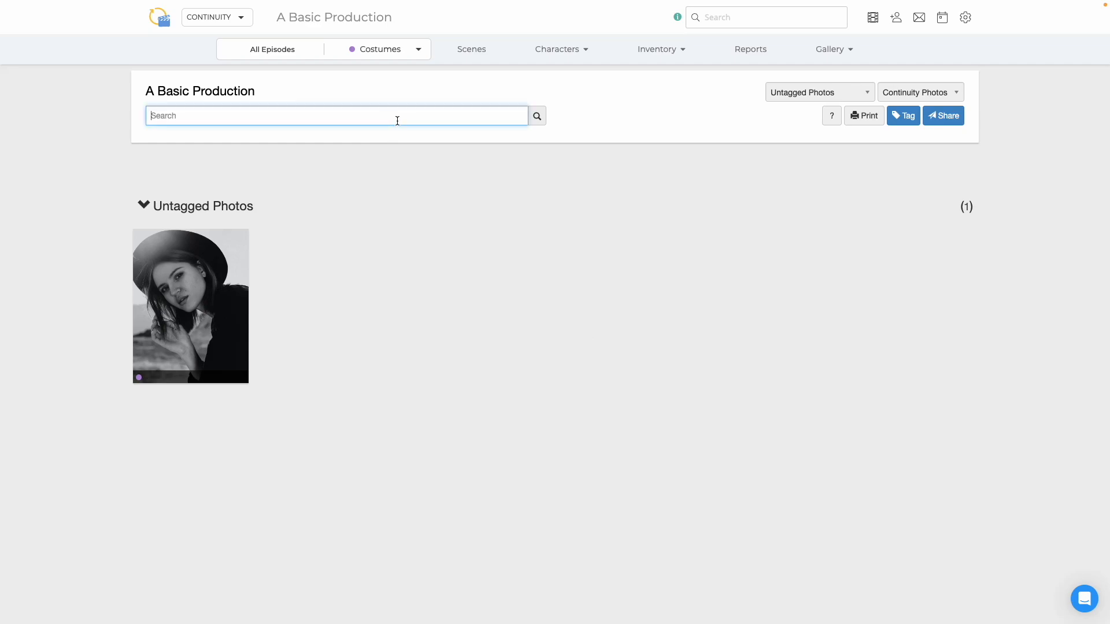
pyautogui.write('cole')
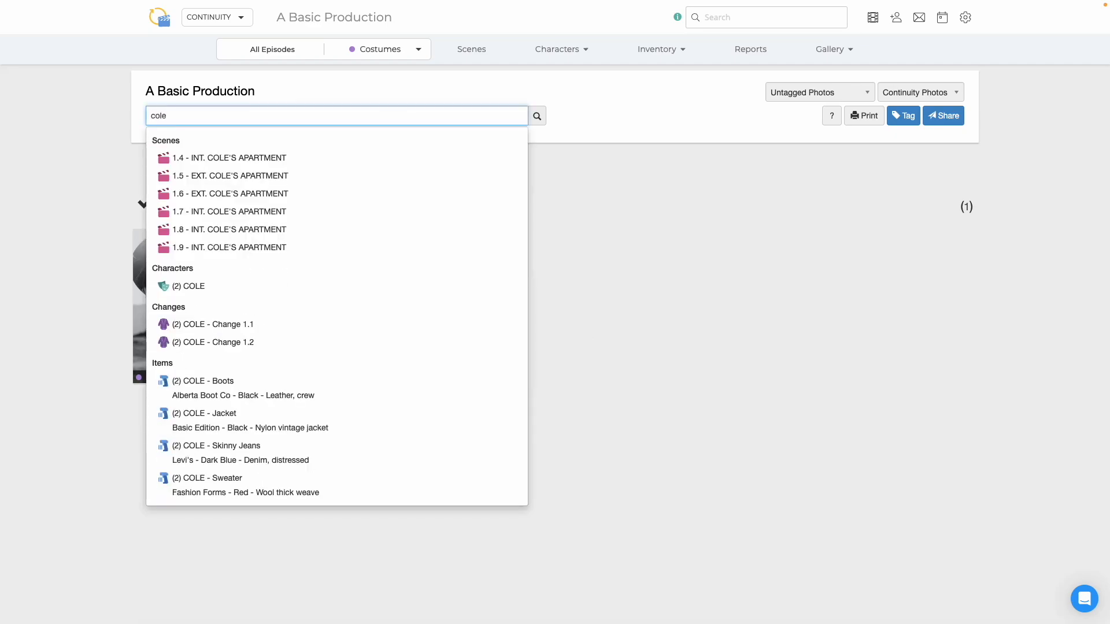
pyautogui.click(295, 285)
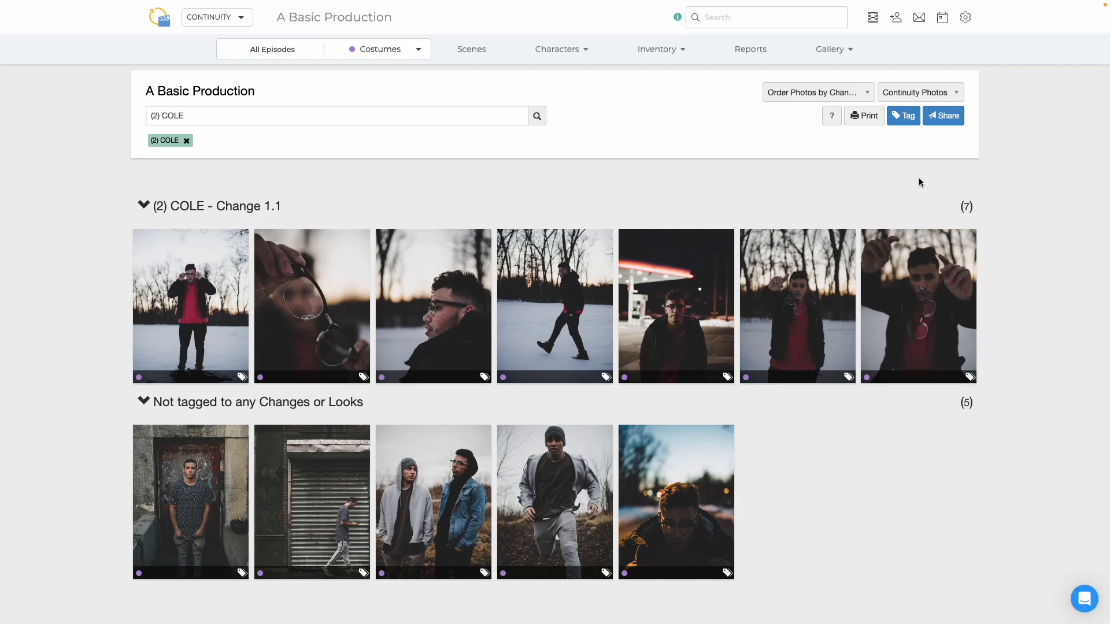
# Tag the photo of the two men and the photo of the running man to (2) COLE - Change 1.2.
pyautogui.click(905, 122)
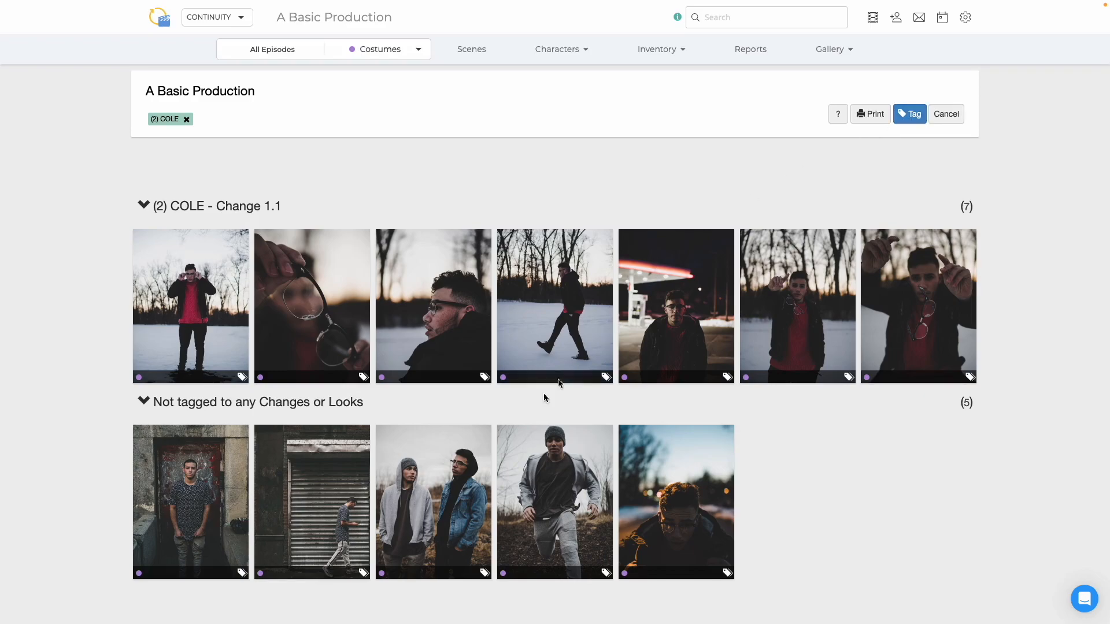
pyautogui.click(459, 476)
pyautogui.click(576, 477)
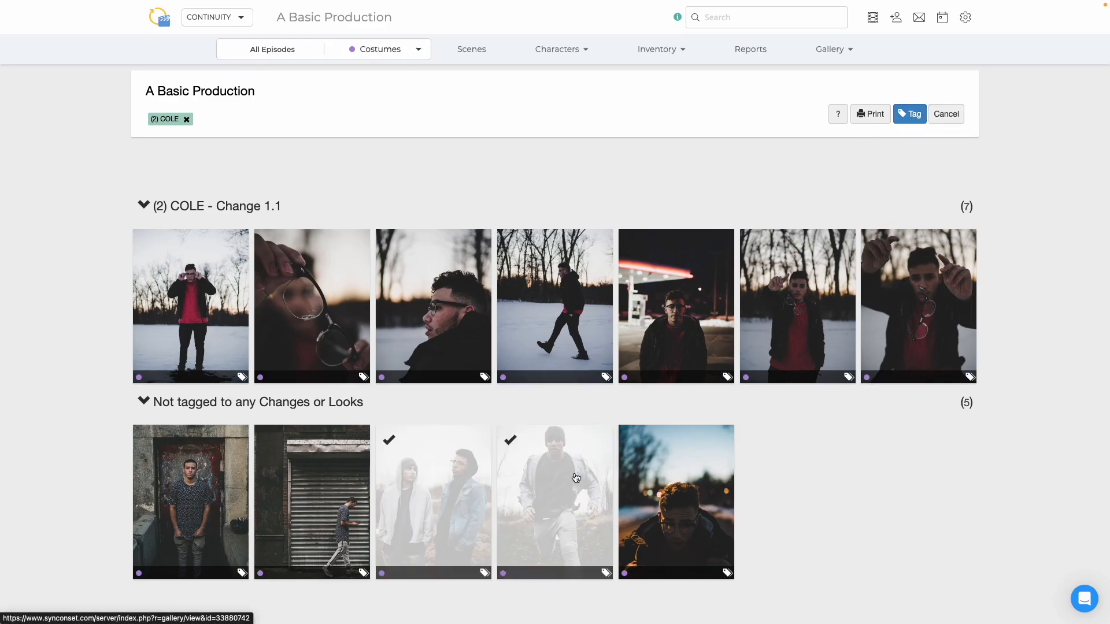
pyautogui.click(912, 116)
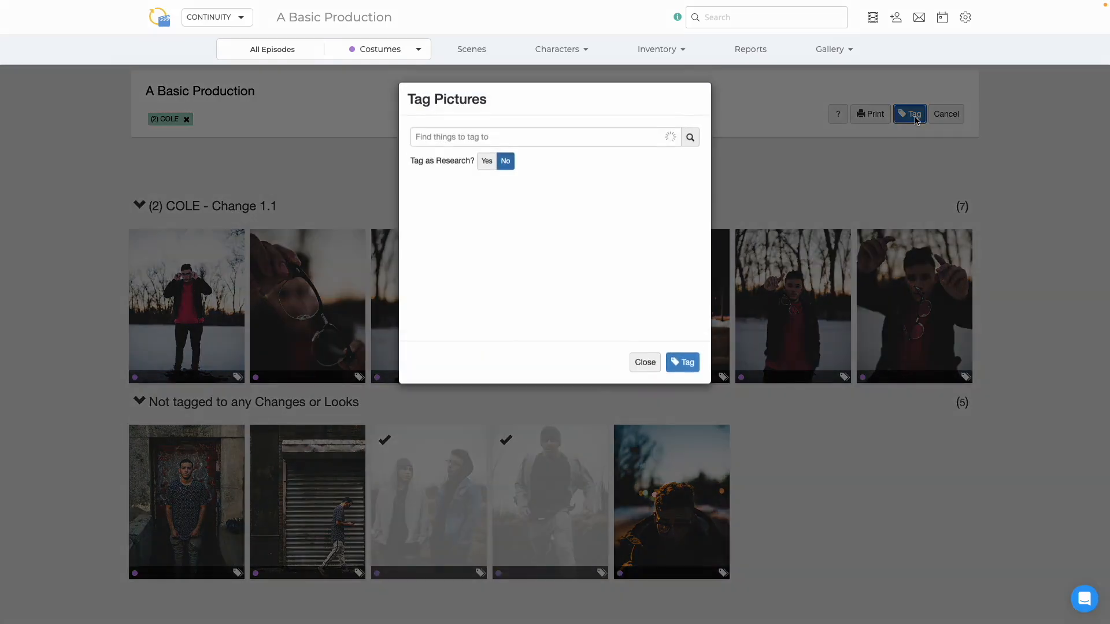
pyautogui.click(633, 139)
pyautogui.write('cole')
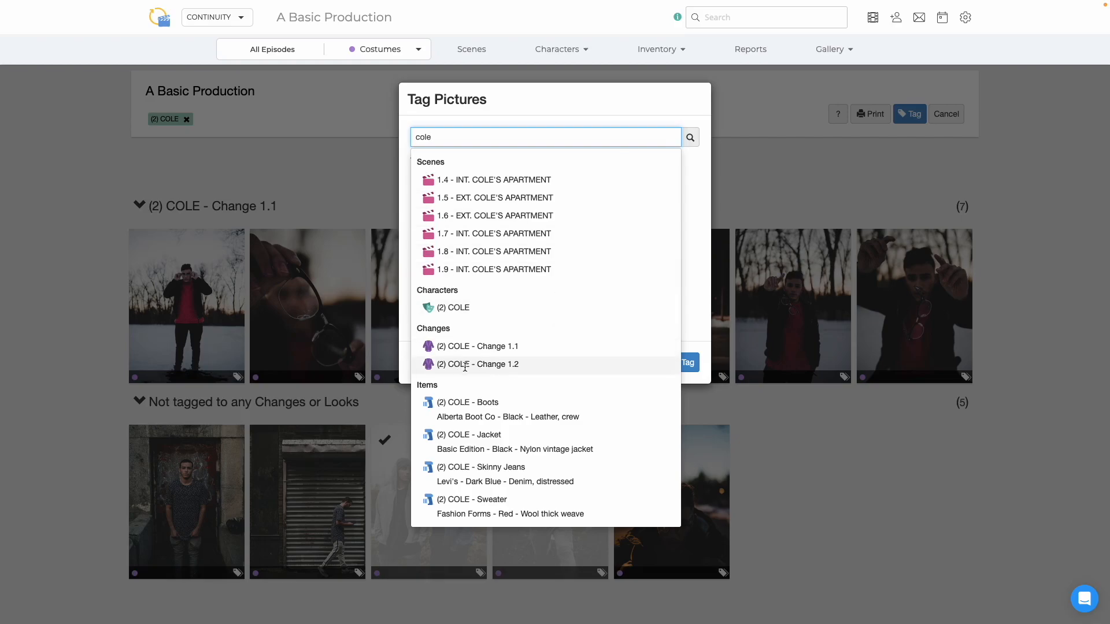
pyautogui.click(530, 367)
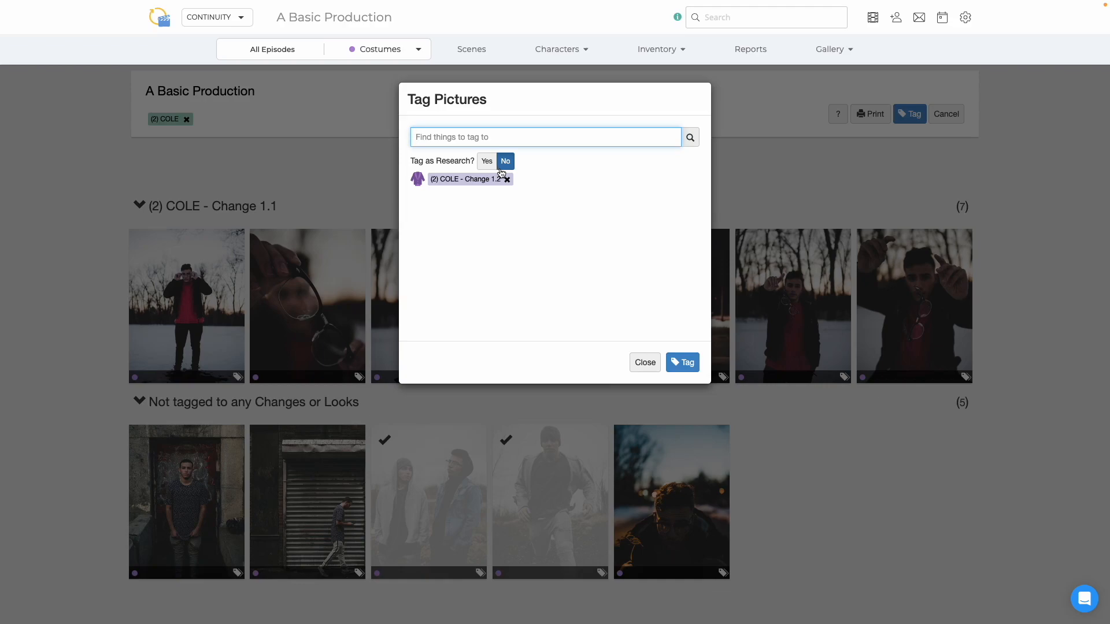
pyautogui.click(677, 361)
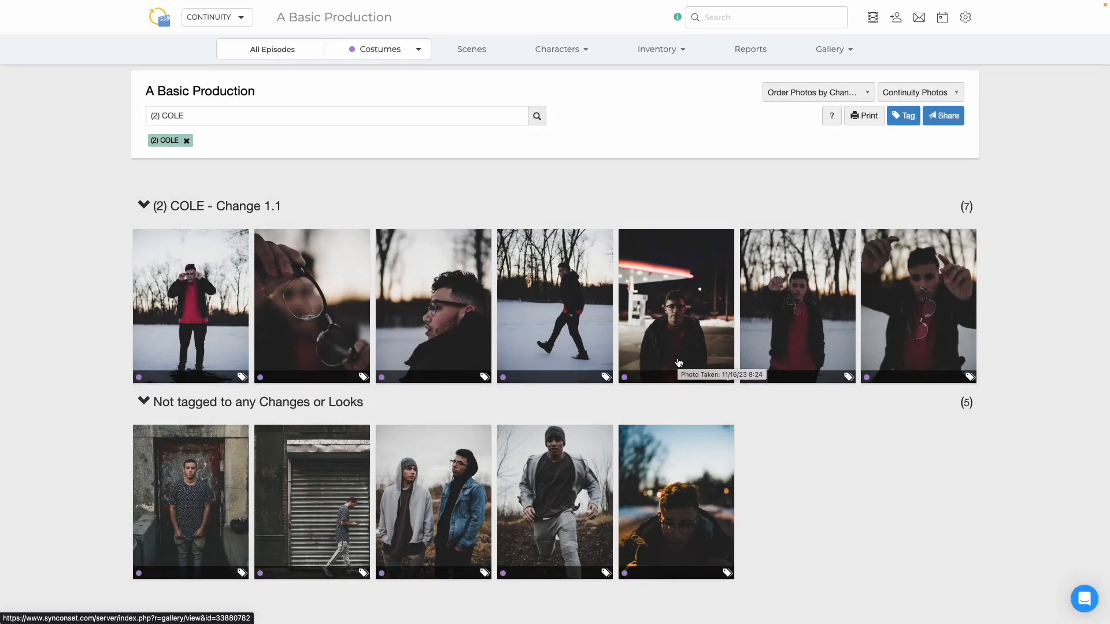
# Open the photo of the running man in the grey hoodie and remove its Change 2 tag.
pyautogui.click(566, 496)
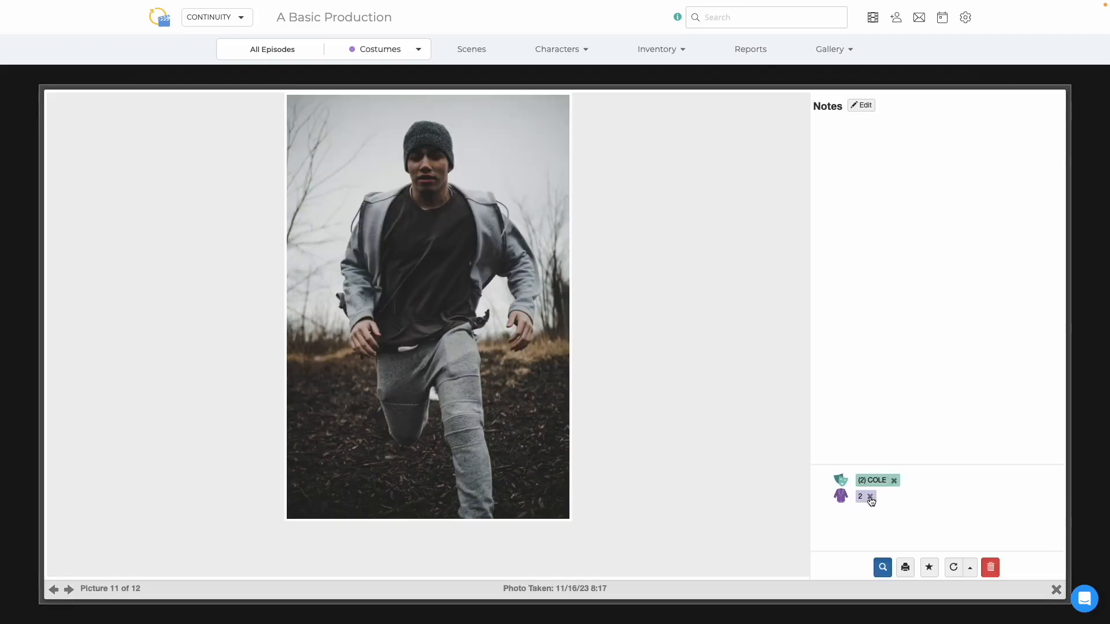
pyautogui.click(870, 497)
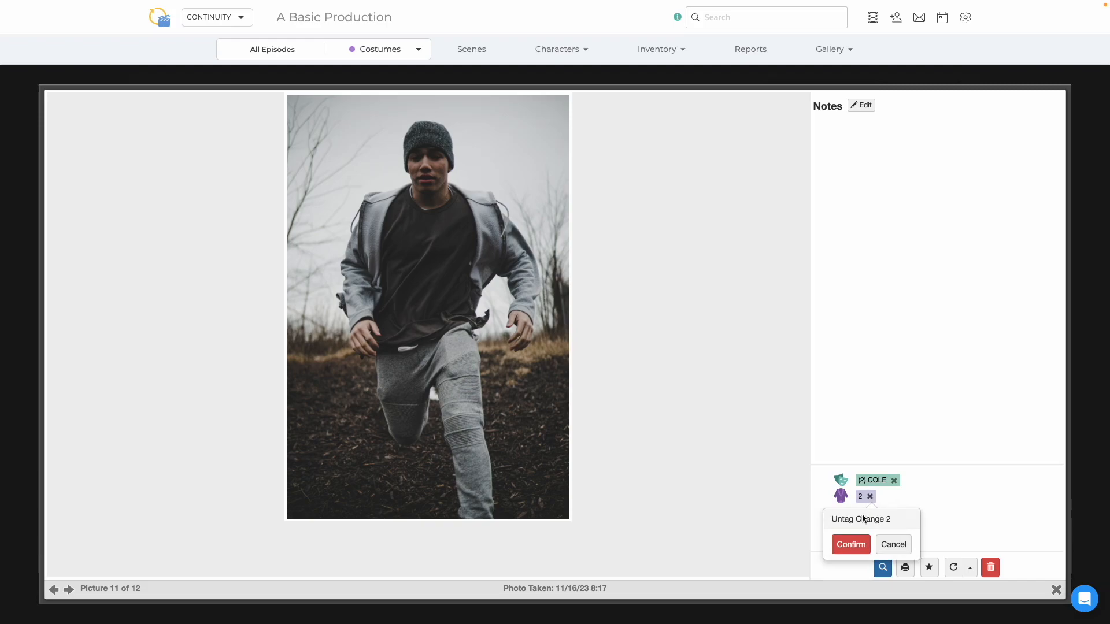
pyautogui.click(845, 544)
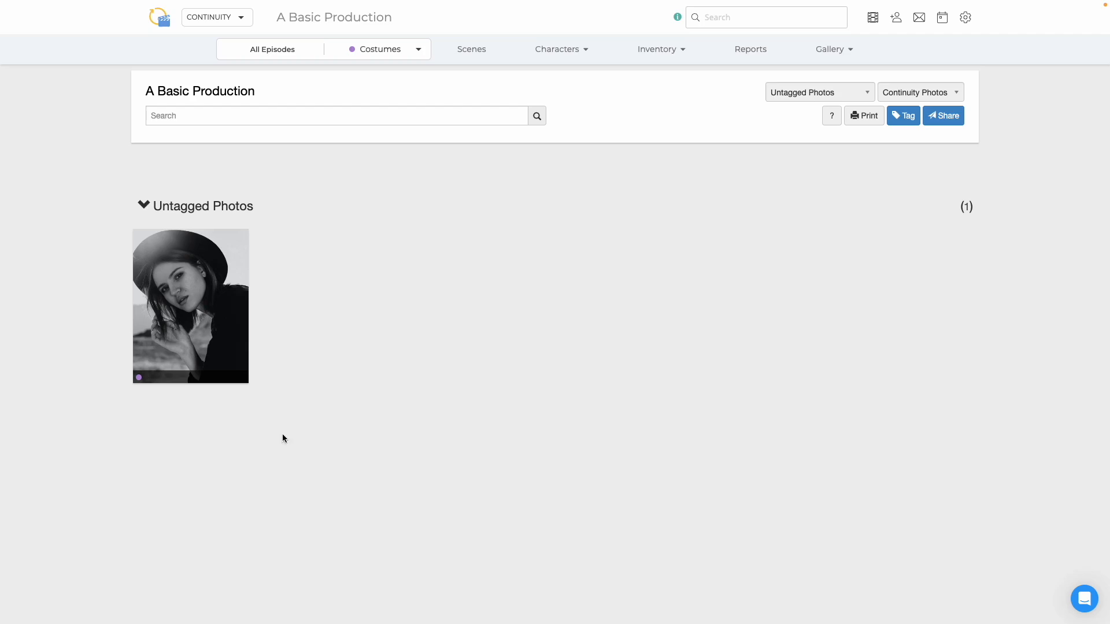
pyautogui.click(367, 62)
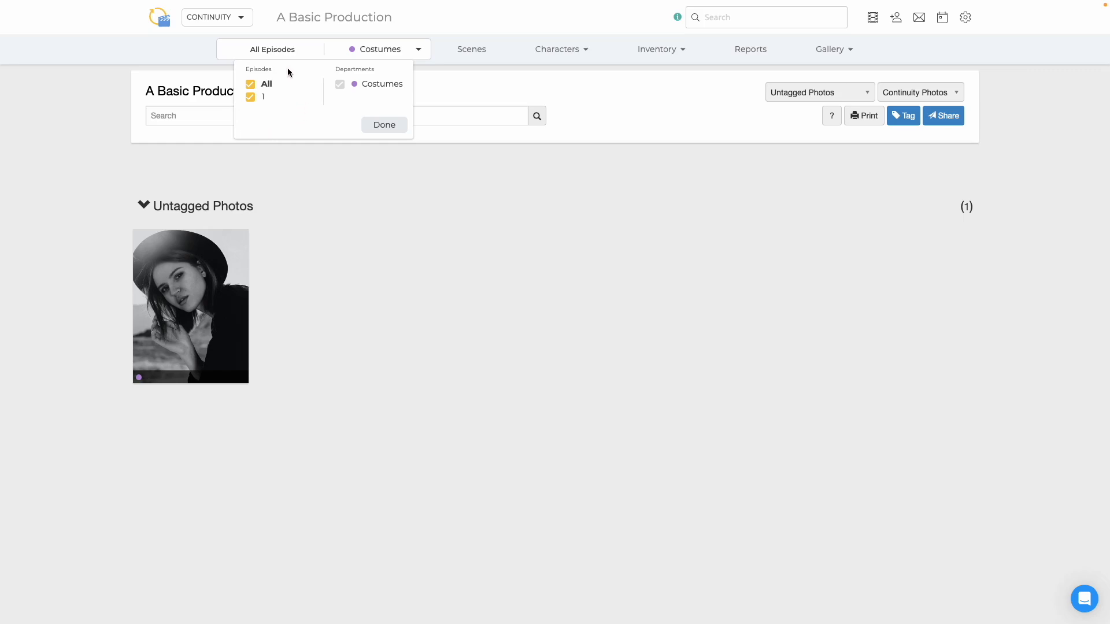
pyautogui.click(386, 129)
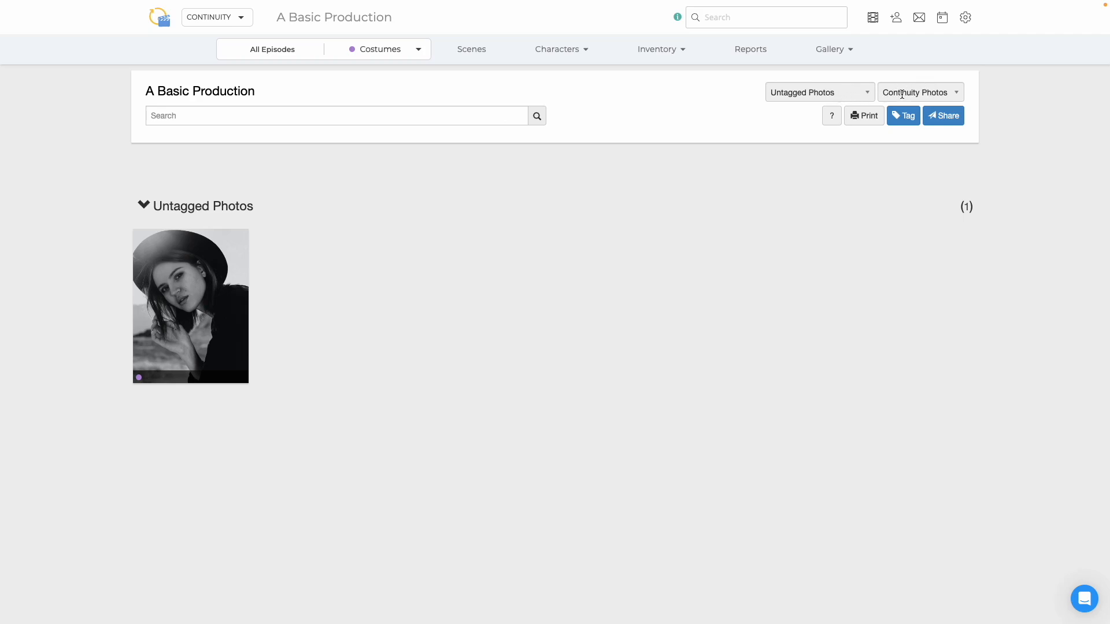
pyautogui.click(923, 94)
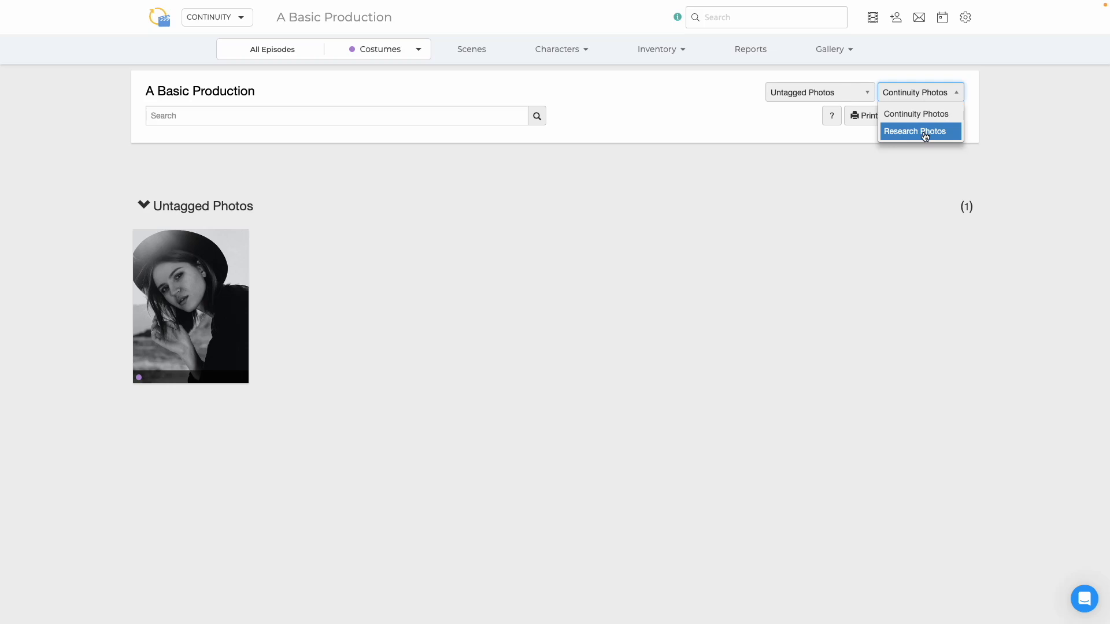
pyautogui.click(905, 91)
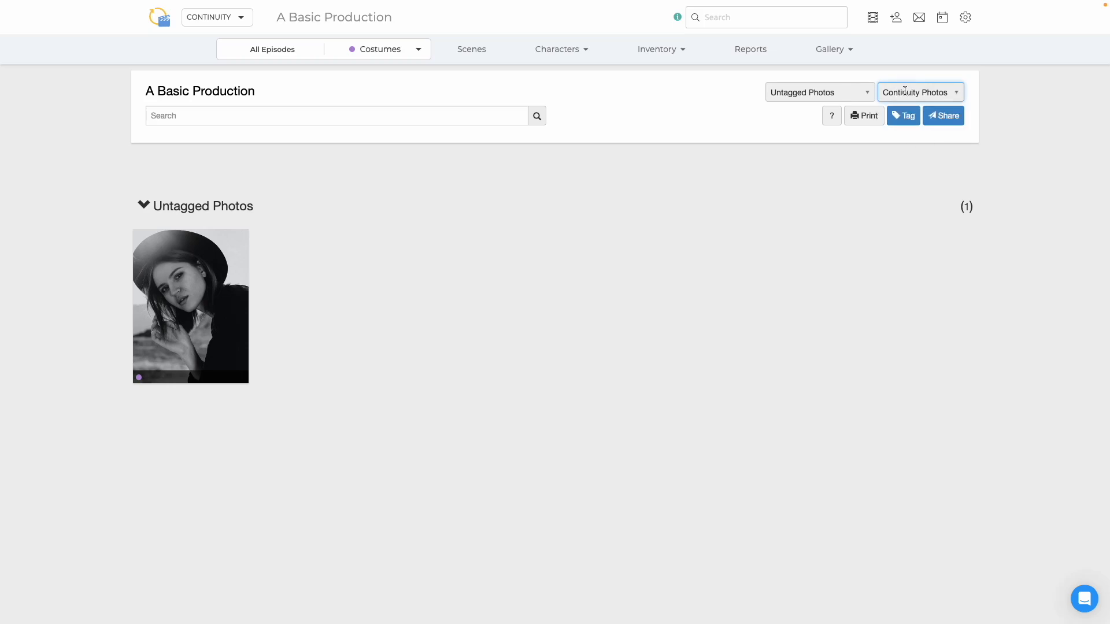
pyautogui.click(843, 95)
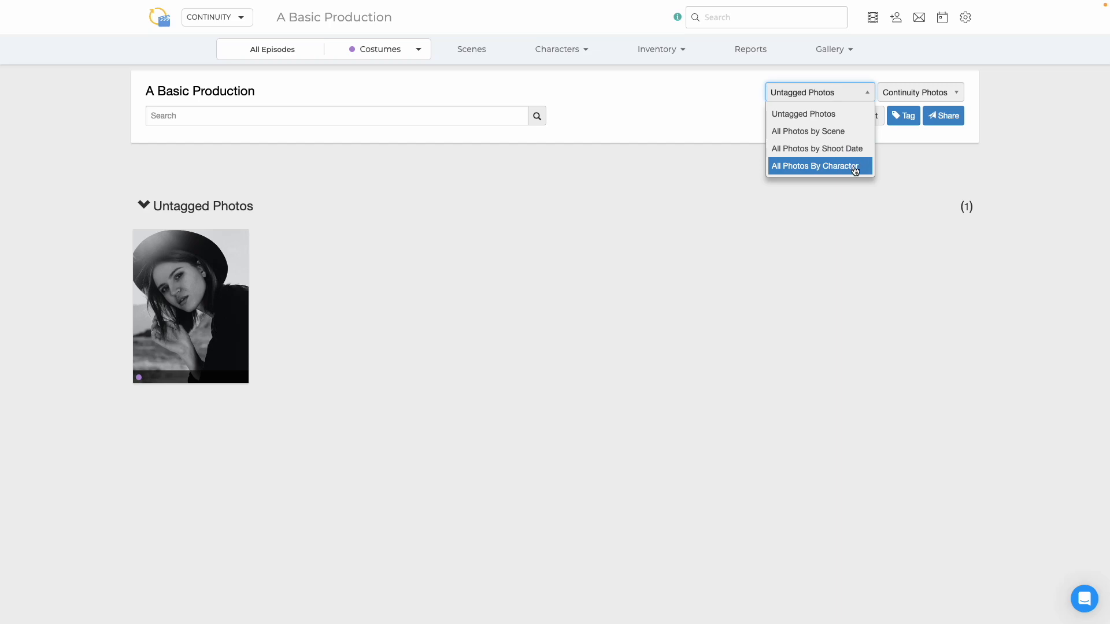
pyautogui.click(711, 107)
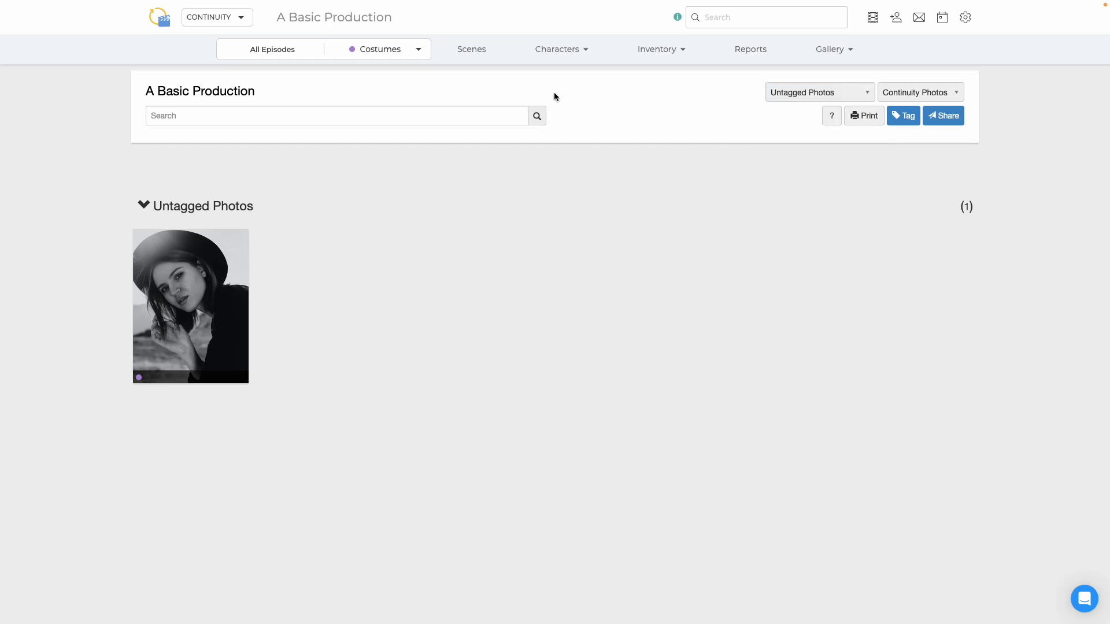
# Search the gallery for "change" and clear the search text.
pyautogui.click(414, 112)
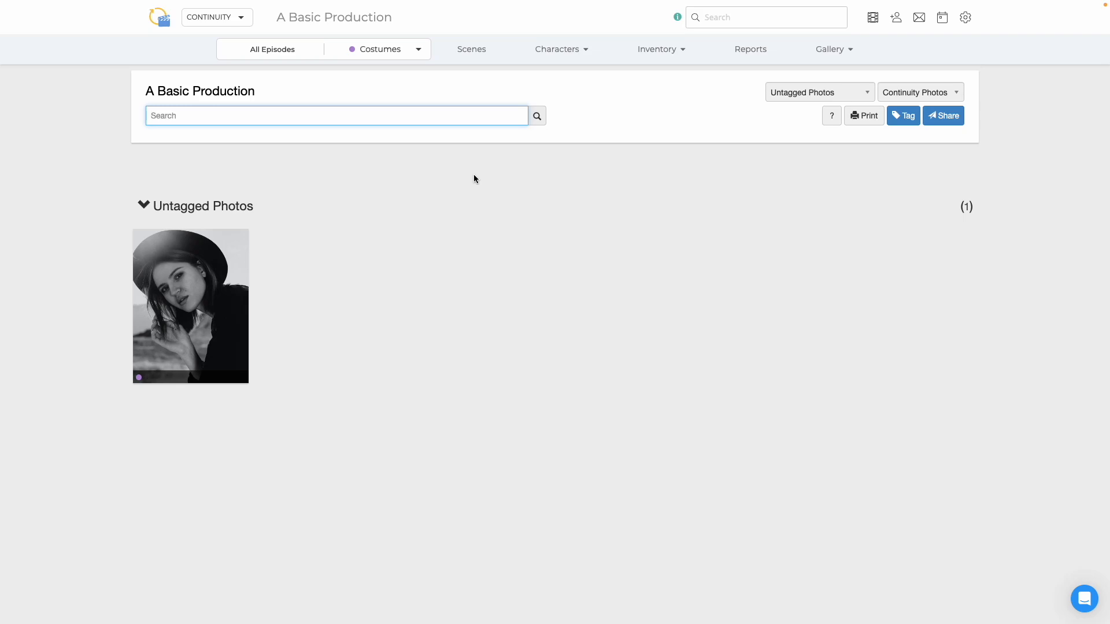
pyautogui.write('change')
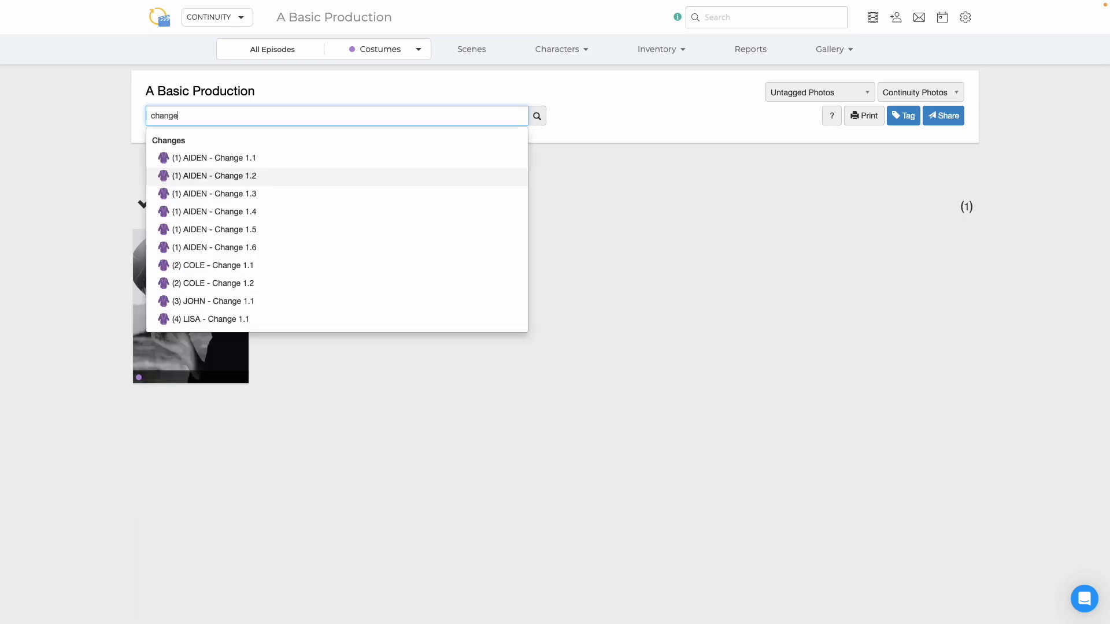
pyautogui.press('BackSpace')
pyautogui.press('BackSpace')
pyautogui.press('BackSpace')
pyautogui.press('BackSpace')
pyautogui.press('BackSpace')
pyautogui.press('BackSpace')
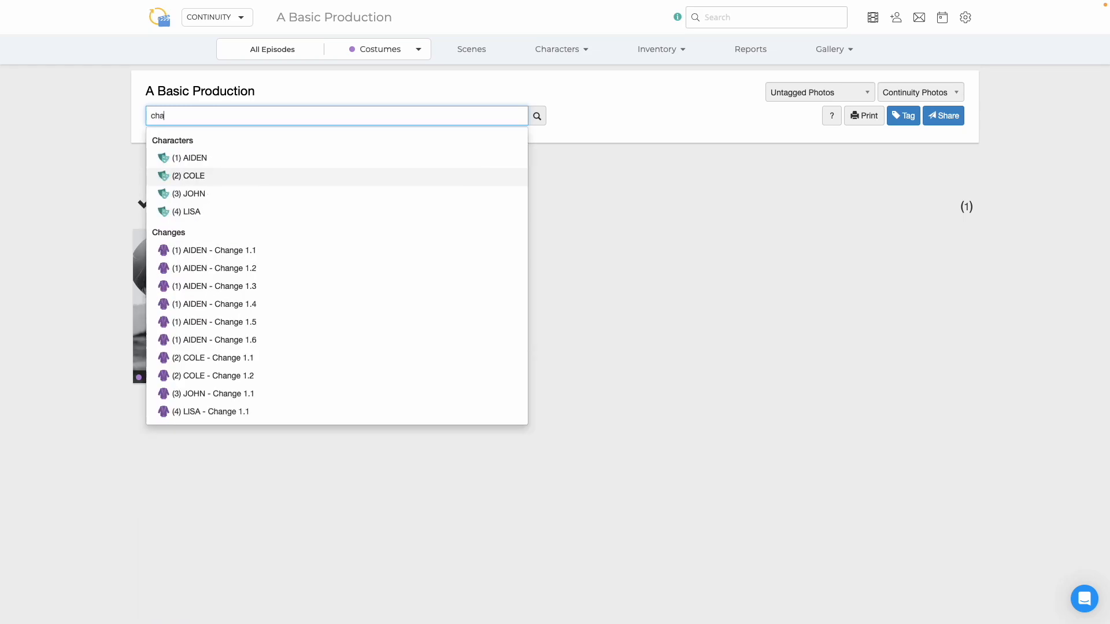
# Filter the gallery photos by the character (1) AIDEN and look through the photos grouped by change.
pyautogui.write('aiden')
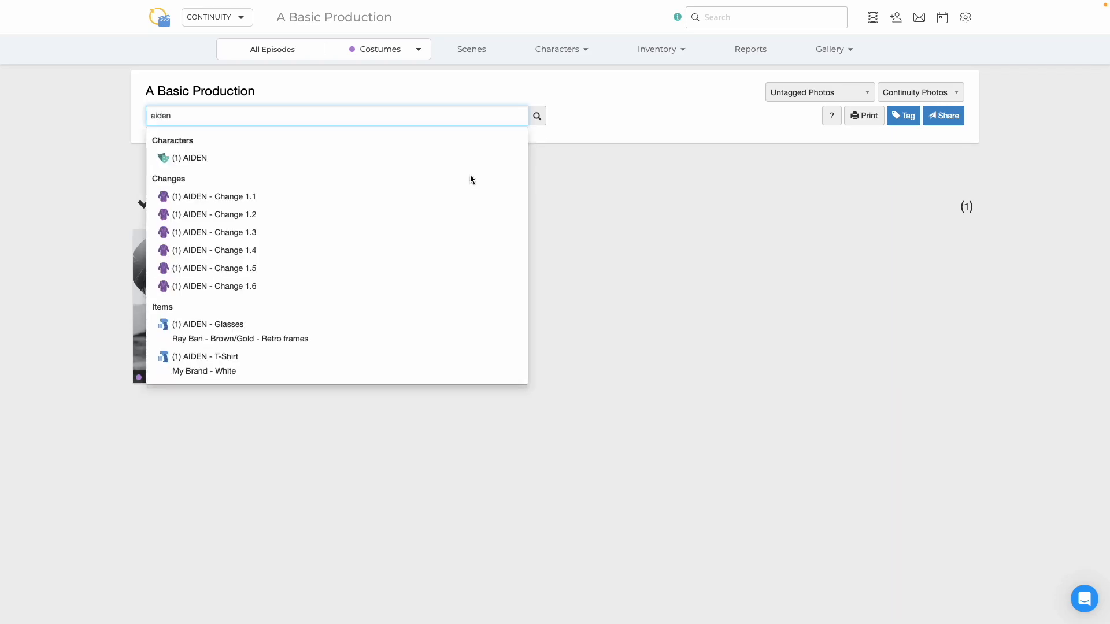
pyautogui.click(306, 158)
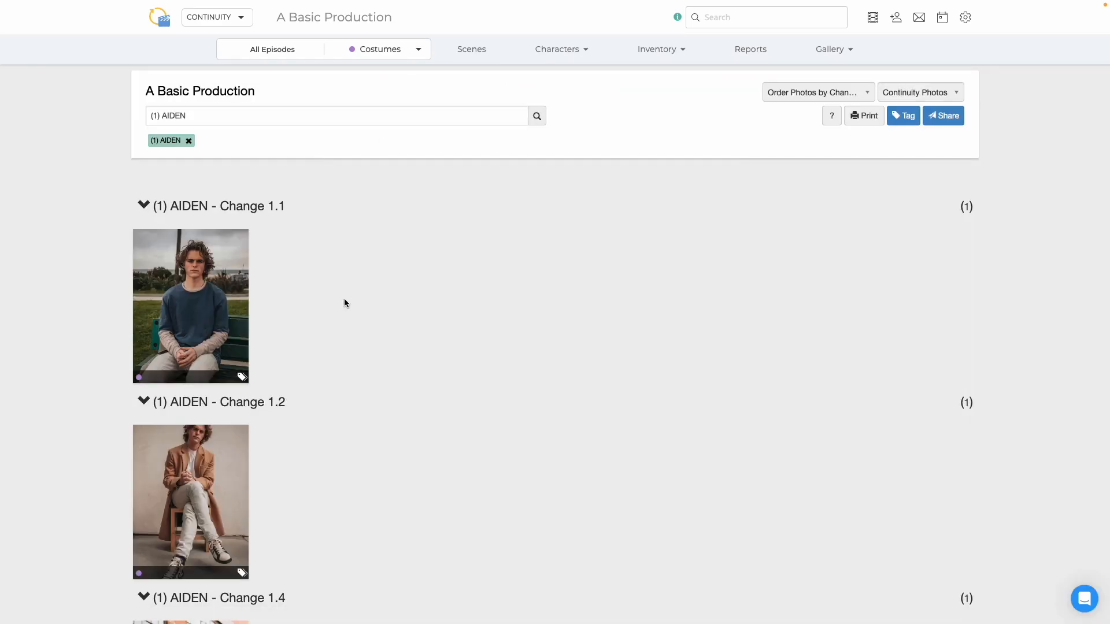
pyautogui.scroll(-5, 345, 303)
pyautogui.scroll(5, 344, 299)
# Generate a gallery report of AIDEN's photos with 4 photos per page, tags and notes included, and look through the print preview.
pyautogui.click(861, 124)
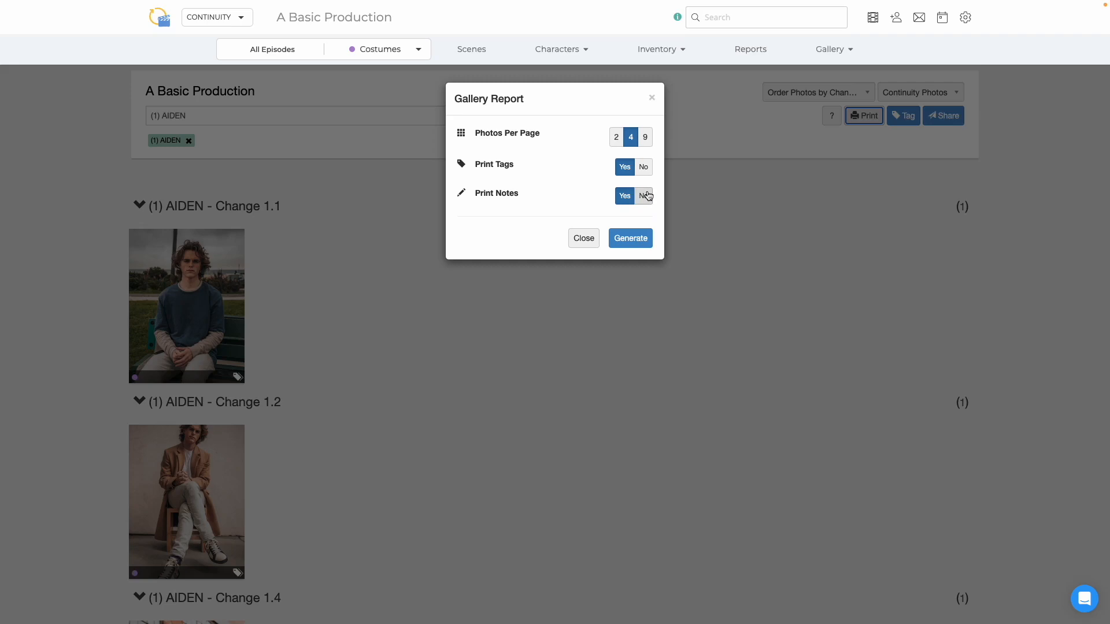
pyautogui.click(649, 142)
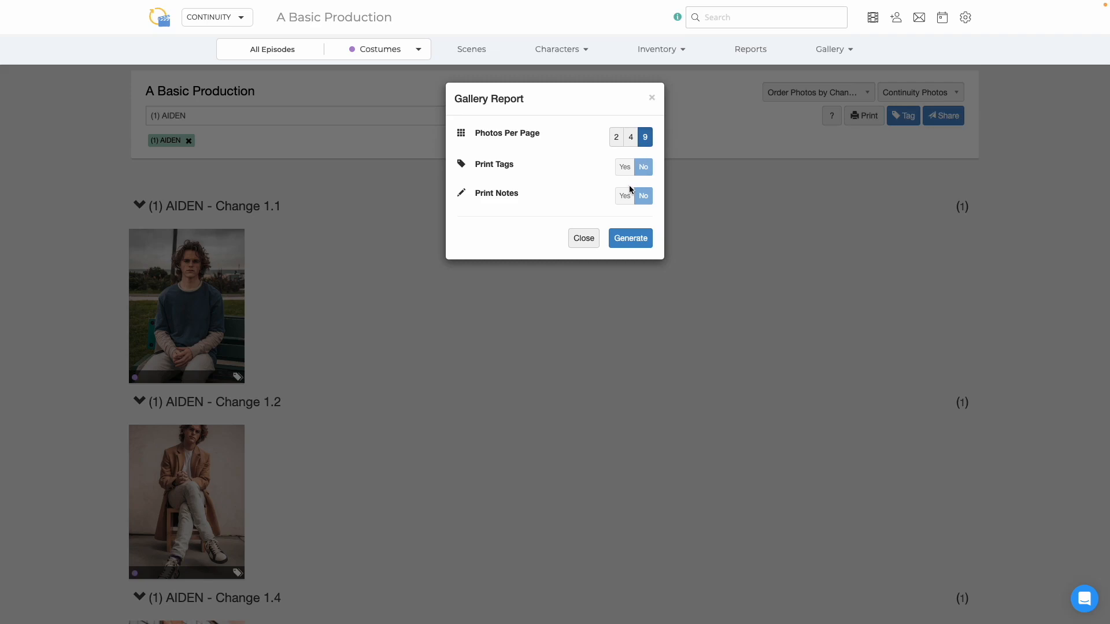
pyautogui.click(631, 140)
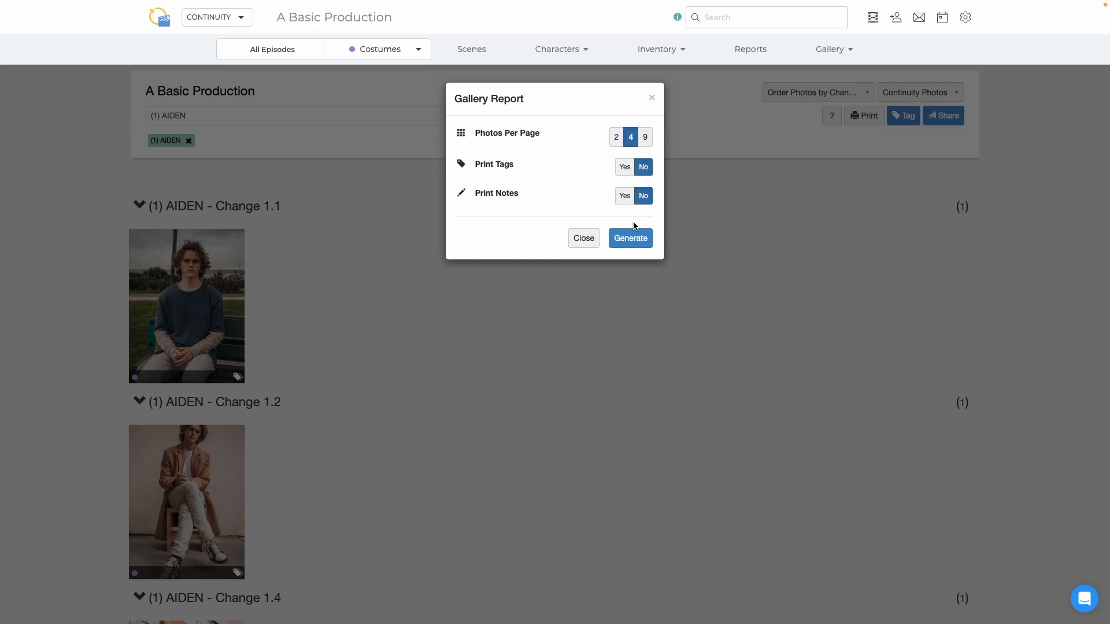
pyautogui.click(625, 167)
pyautogui.click(625, 196)
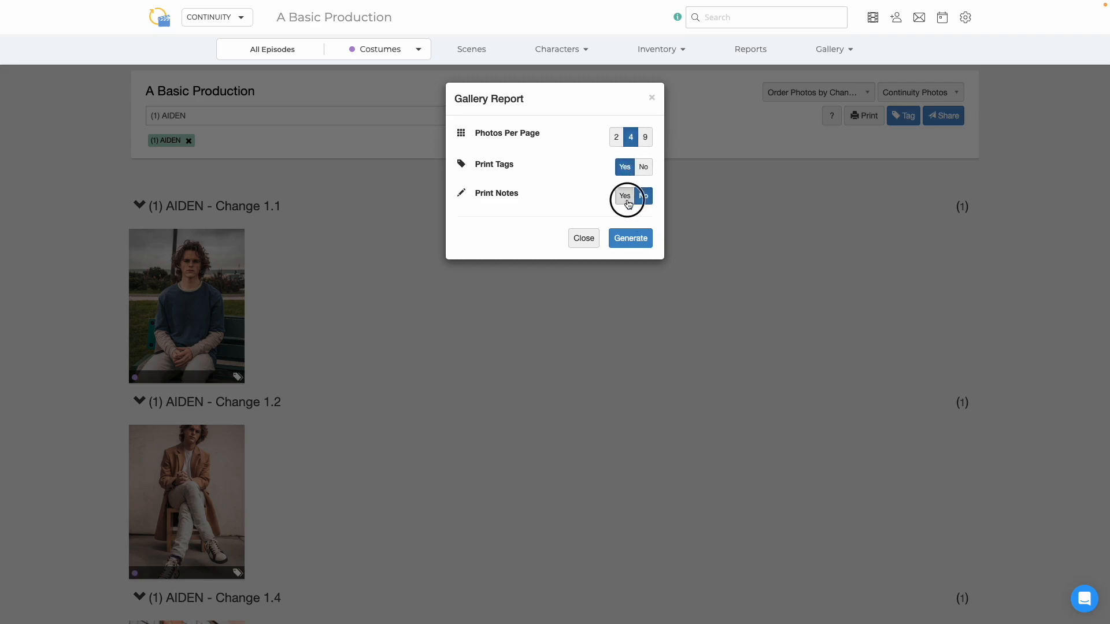
pyautogui.click(630, 236)
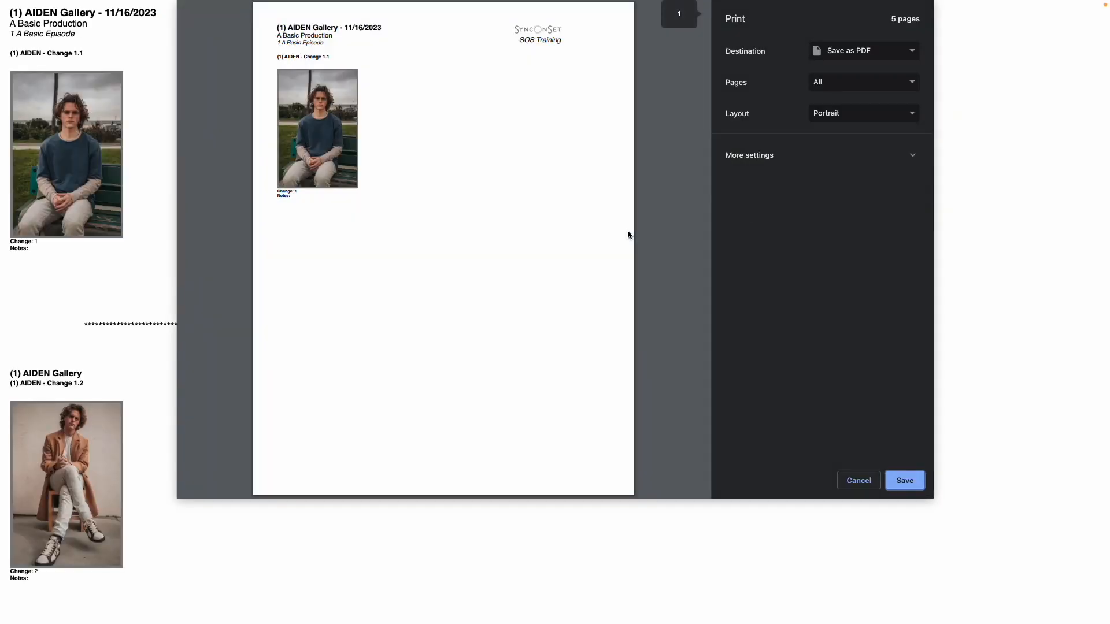
pyautogui.scroll(-13, 629, 234)
pyautogui.scroll(-10, 629, 235)
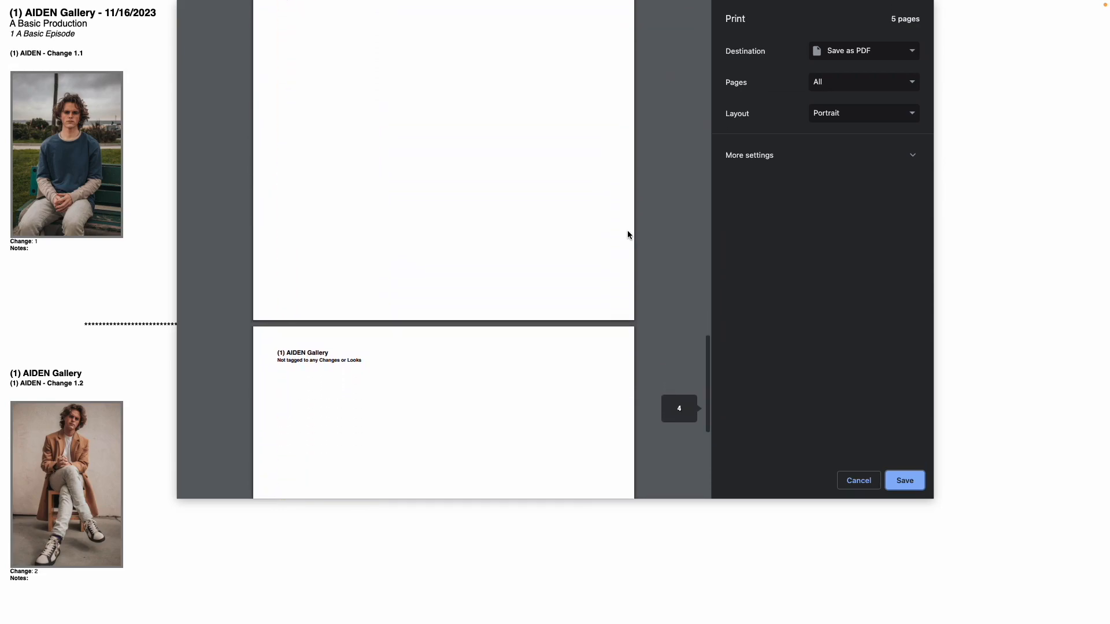
pyautogui.scroll(-5, 629, 235)
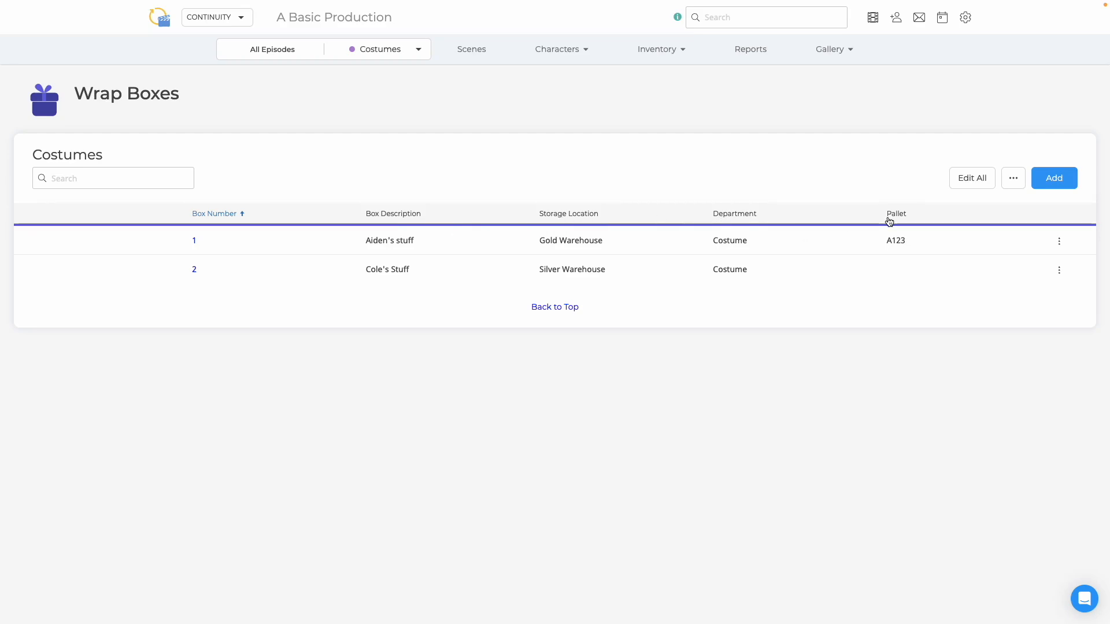
# Sort the costume wrap boxes by box description, search them for "1" and clear the search.
pyautogui.click(426, 216)
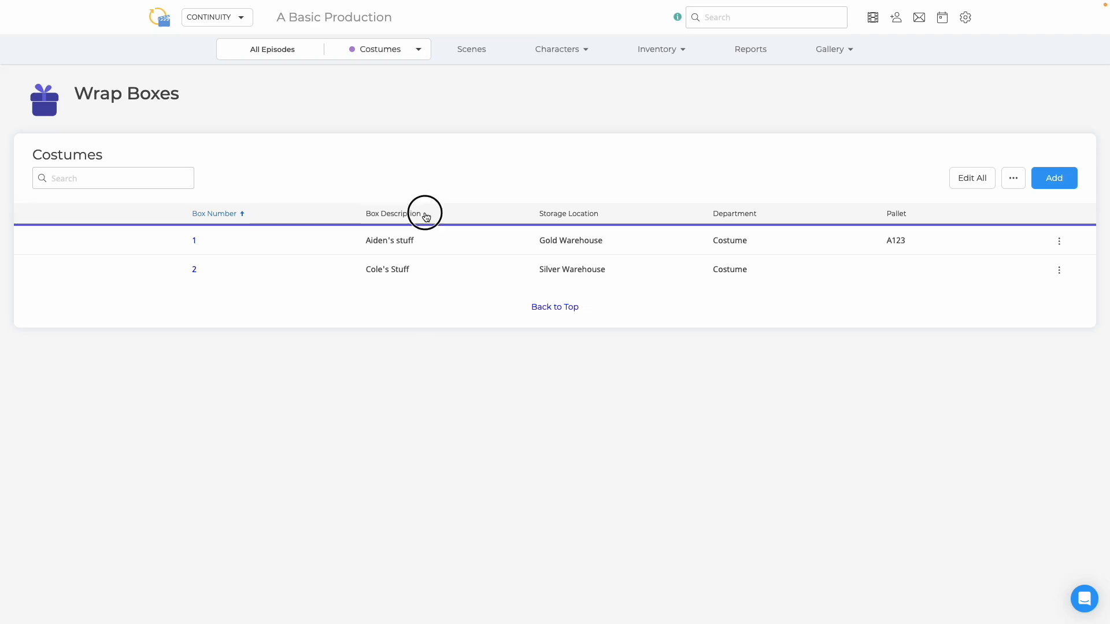
pyautogui.click(426, 216)
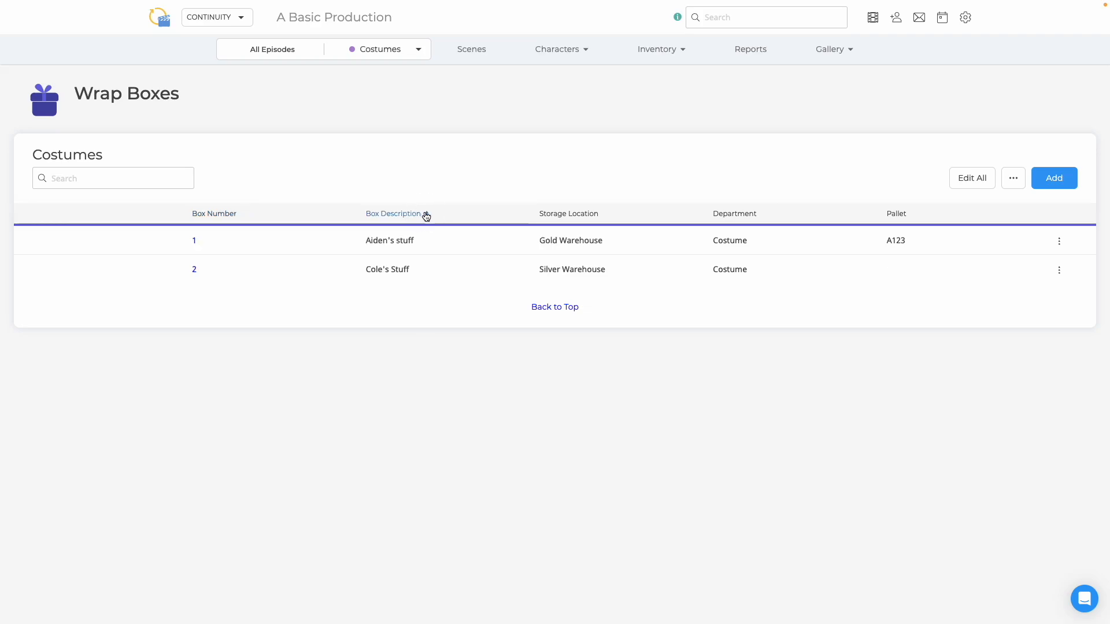
pyautogui.click(116, 179)
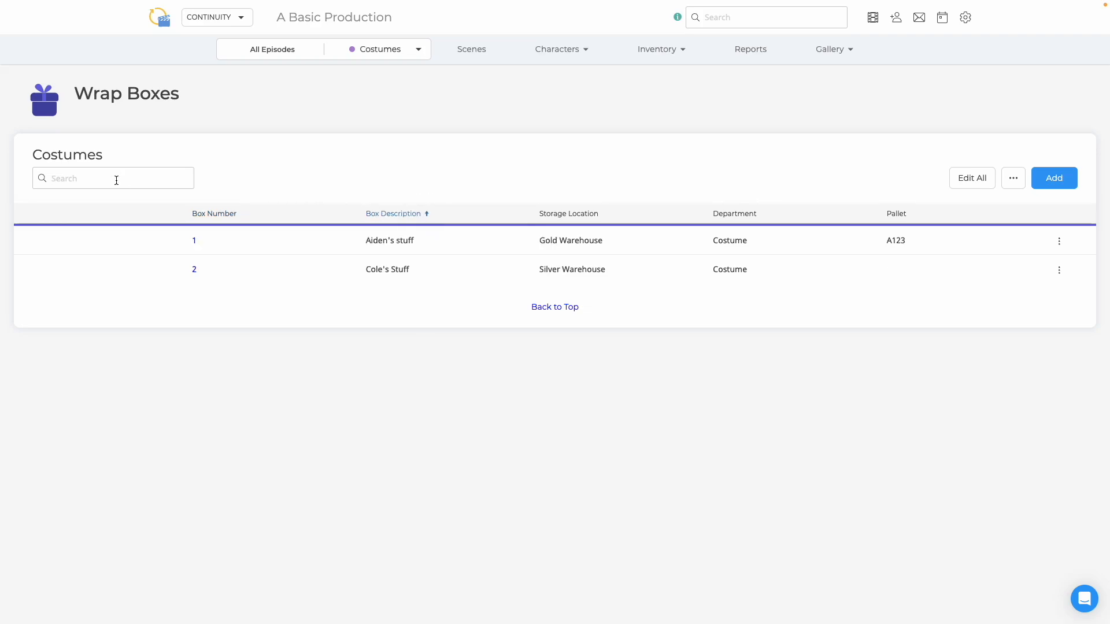
pyautogui.write('1')
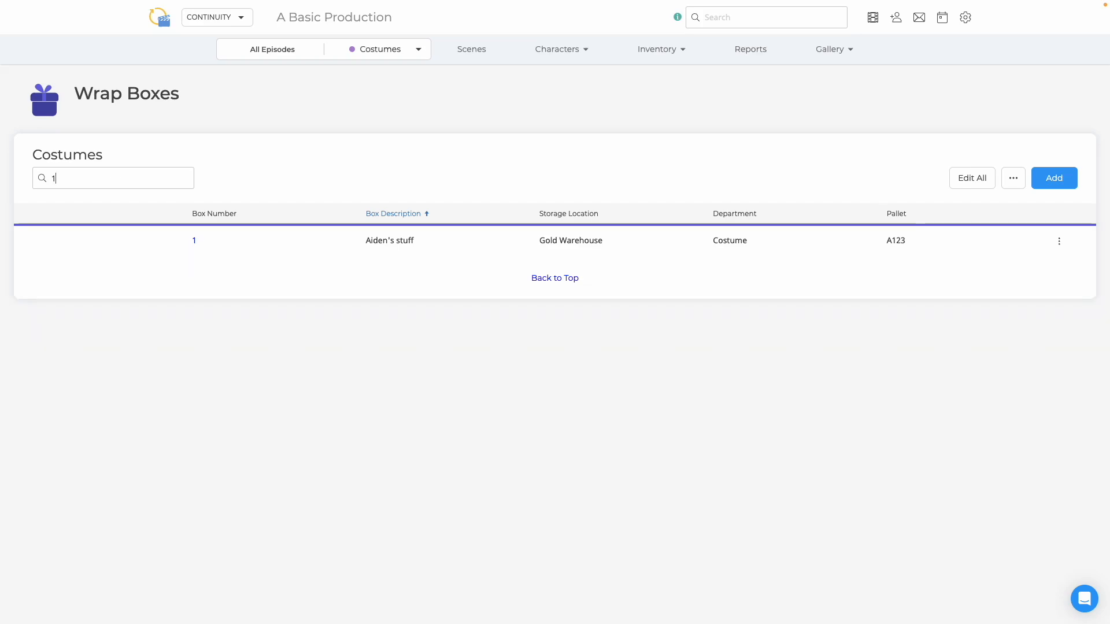
pyautogui.press('BackSpace')
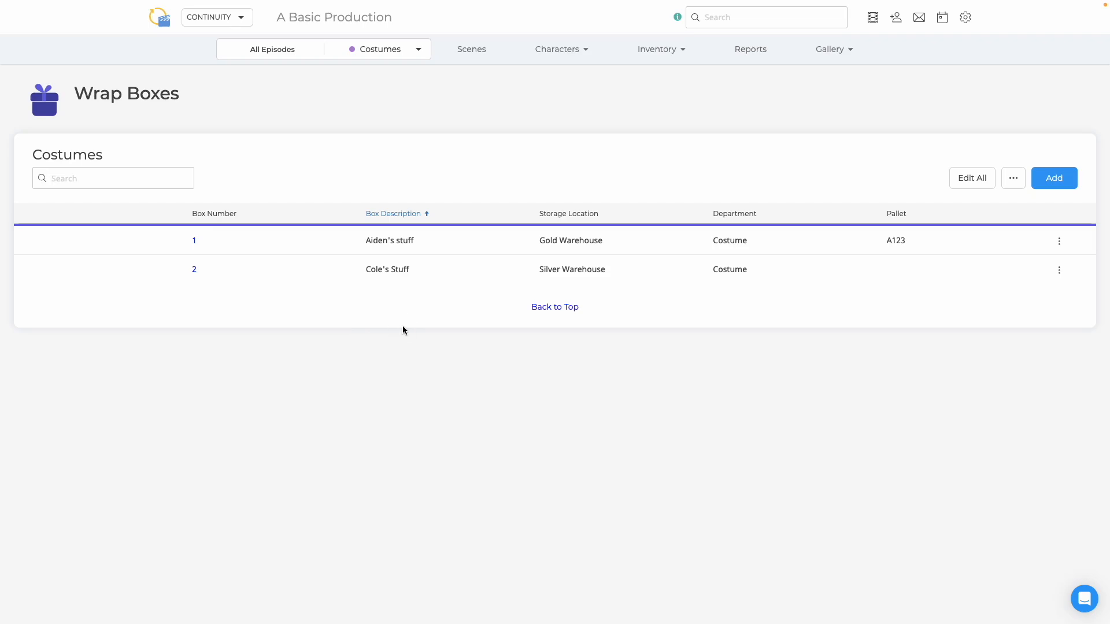
# Export the wrap box list and save it to the Desktop as Wrap_Box_Export.
pyautogui.click(1016, 179)
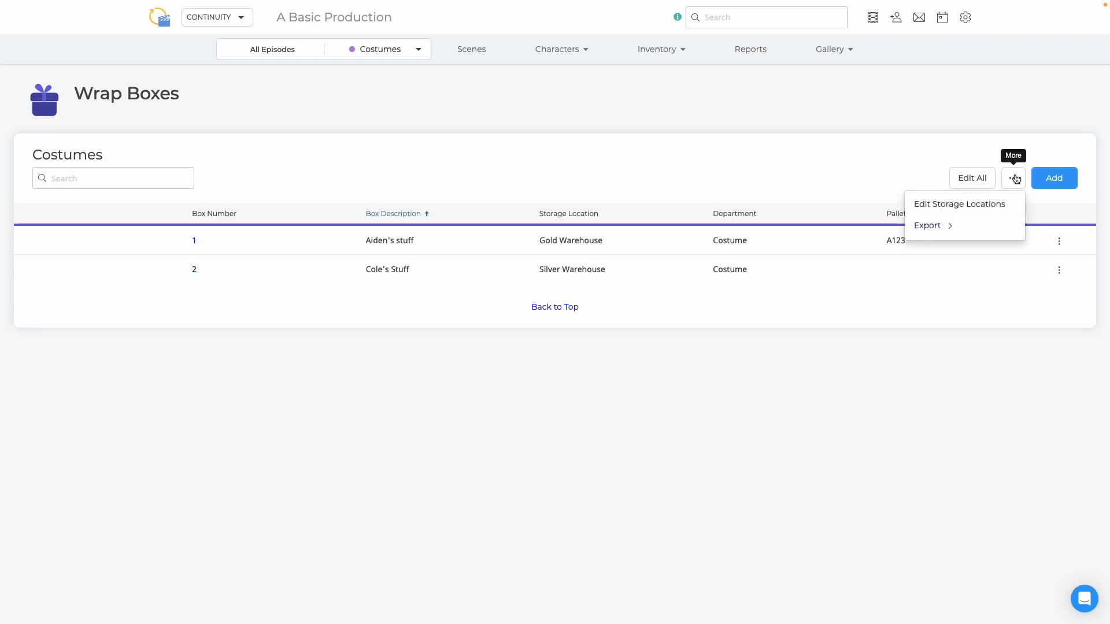
pyautogui.click(931, 229)
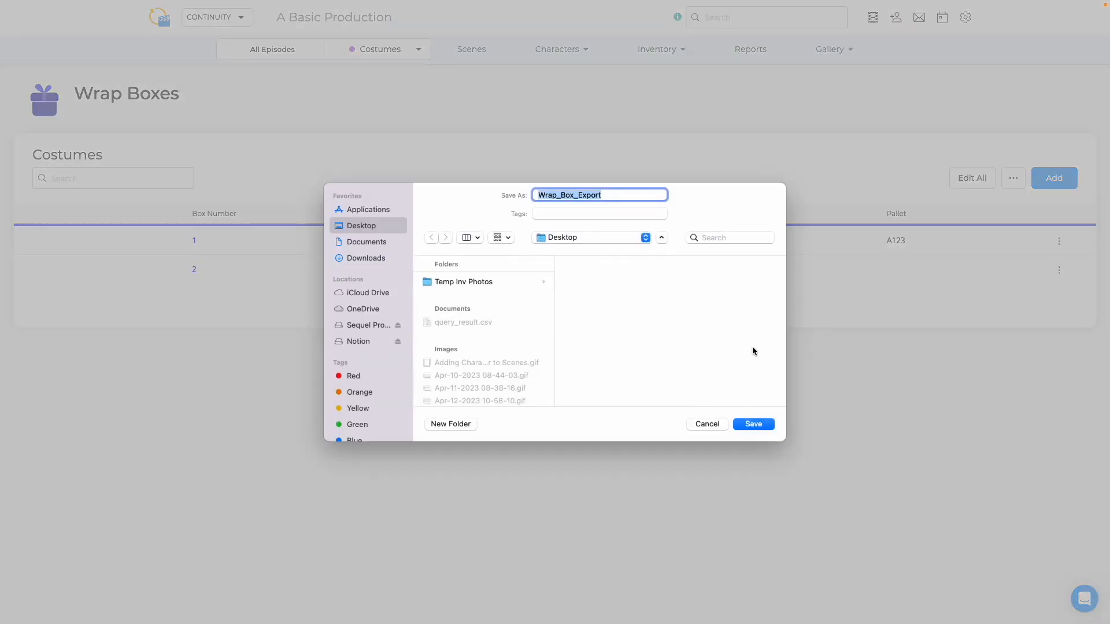
pyautogui.click(753, 425)
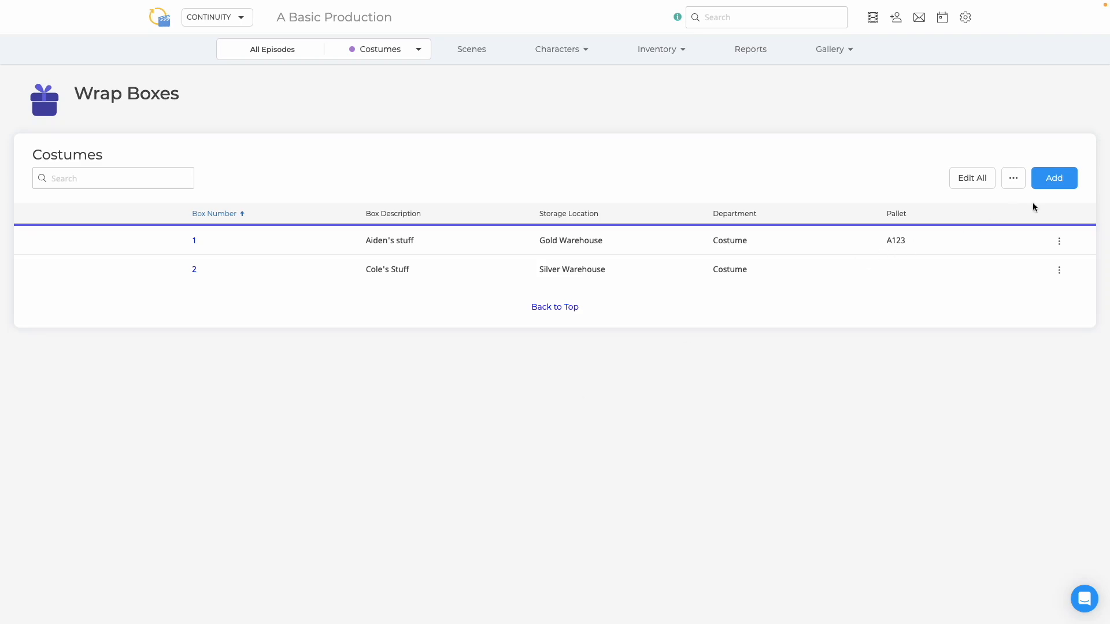
# Create wrap box number 3 with the description "Lisa's Stuff".
pyautogui.click(1054, 182)
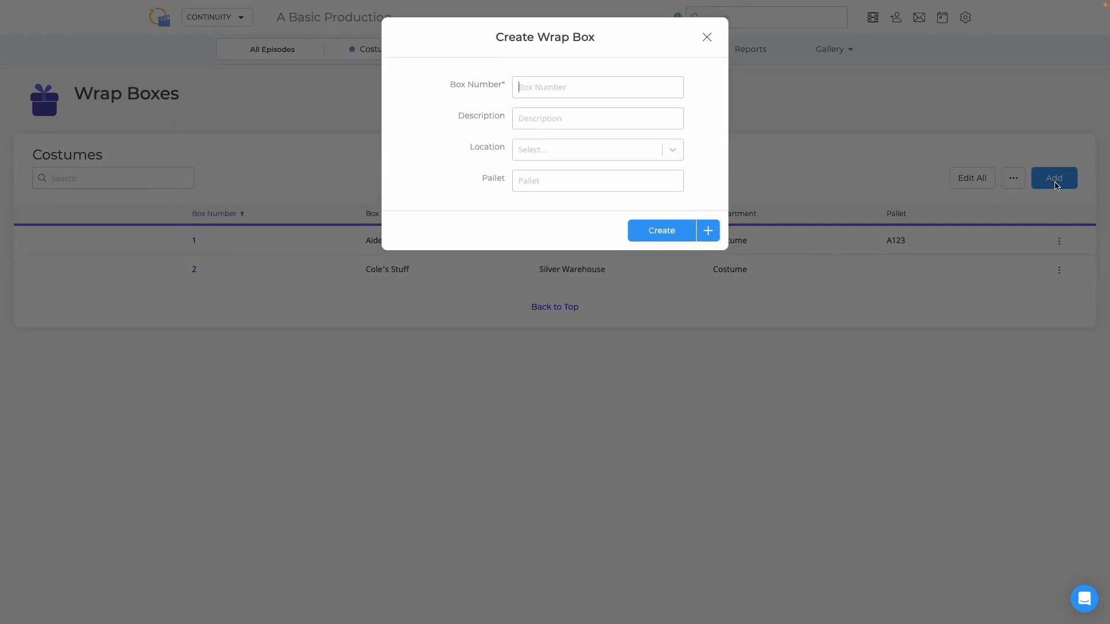
pyautogui.write('3')
pyautogui.write("Lisa's ")
pyautogui.write('Stuff')
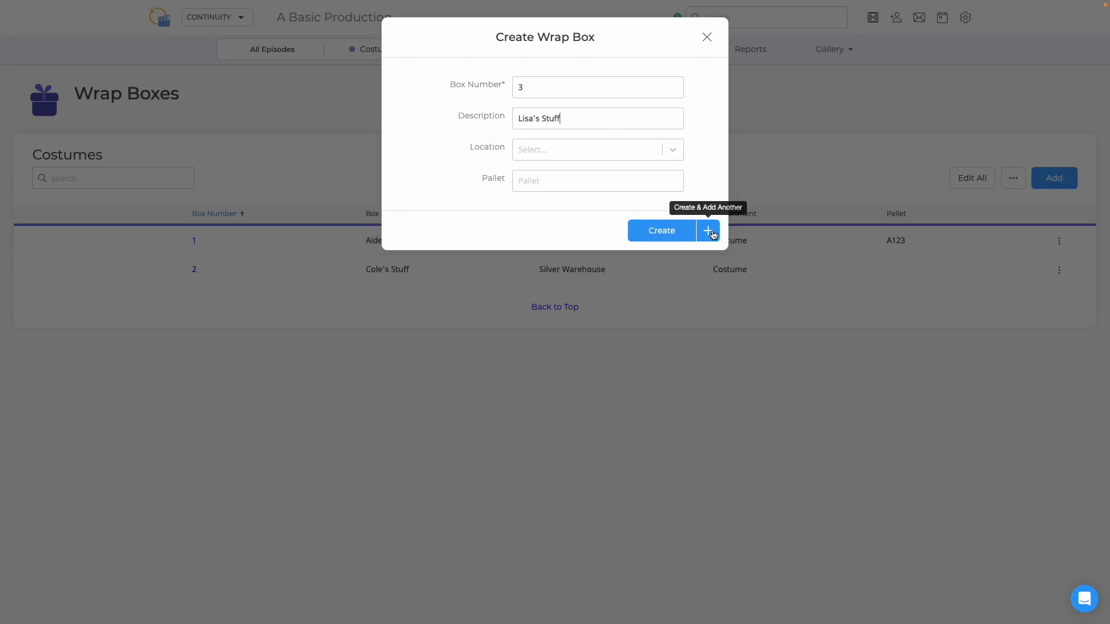
pyautogui.click(670, 231)
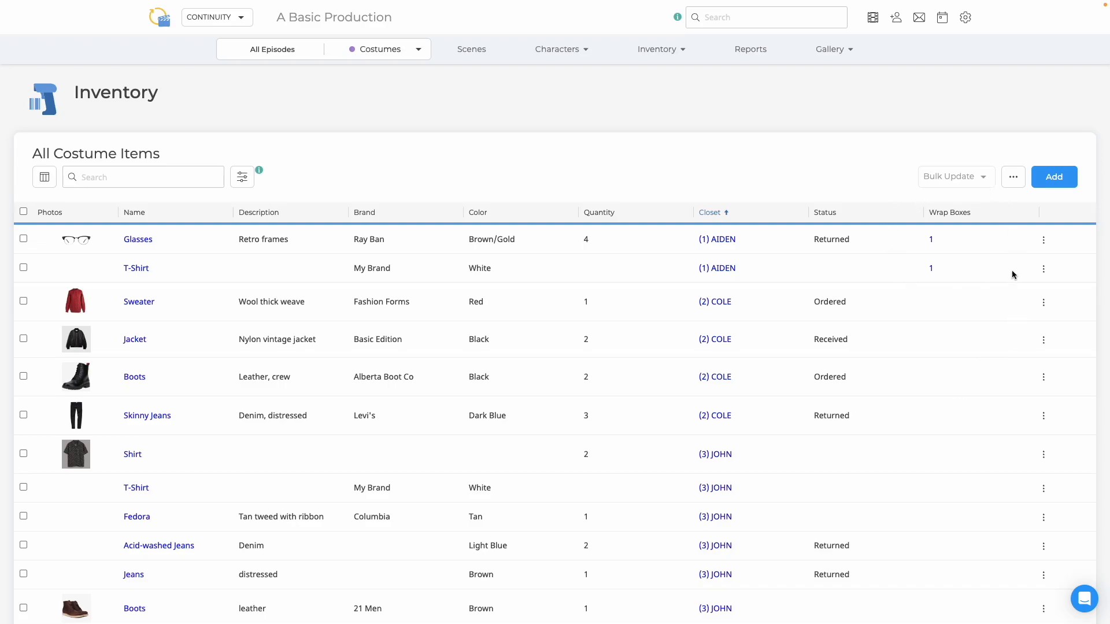
# Assign the Shirt in (3) JOHN's closet to wrap box 4 with a quantity of 2 in the box, and save the item.
pyautogui.click(1043, 455)
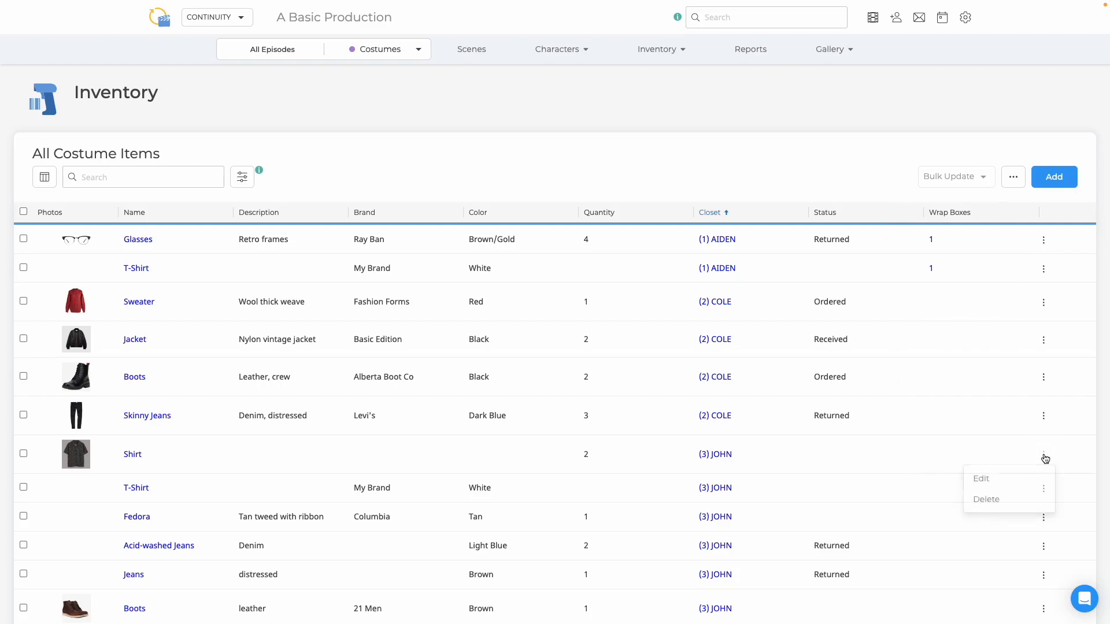
pyautogui.click(984, 482)
pyautogui.click(940, 461)
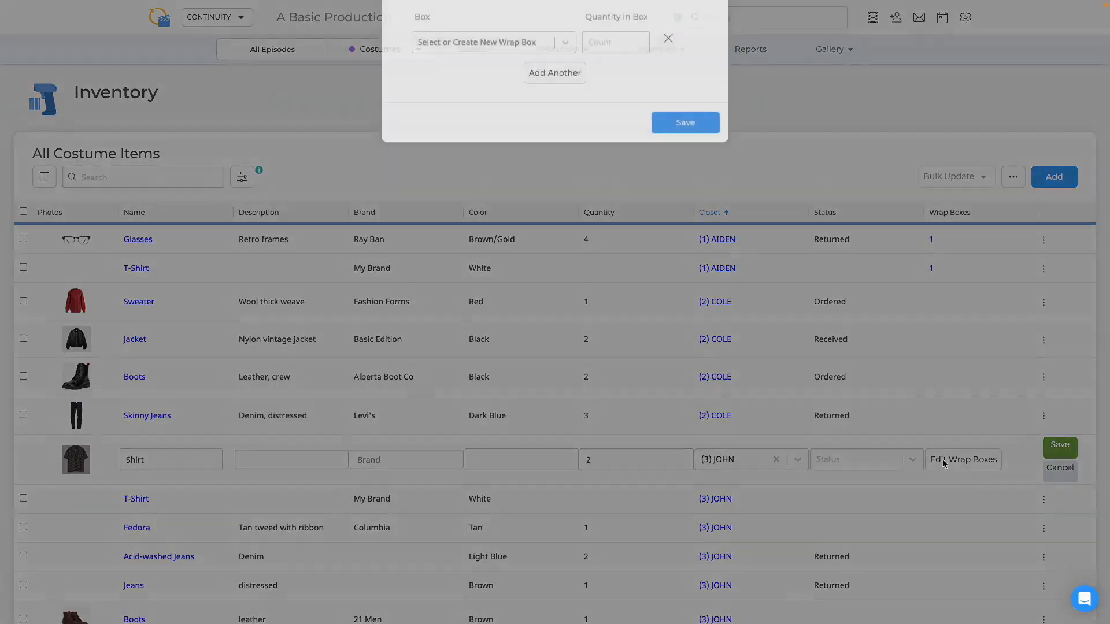
pyautogui.click(488, 110)
pyautogui.write('4')
pyautogui.click(474, 159)
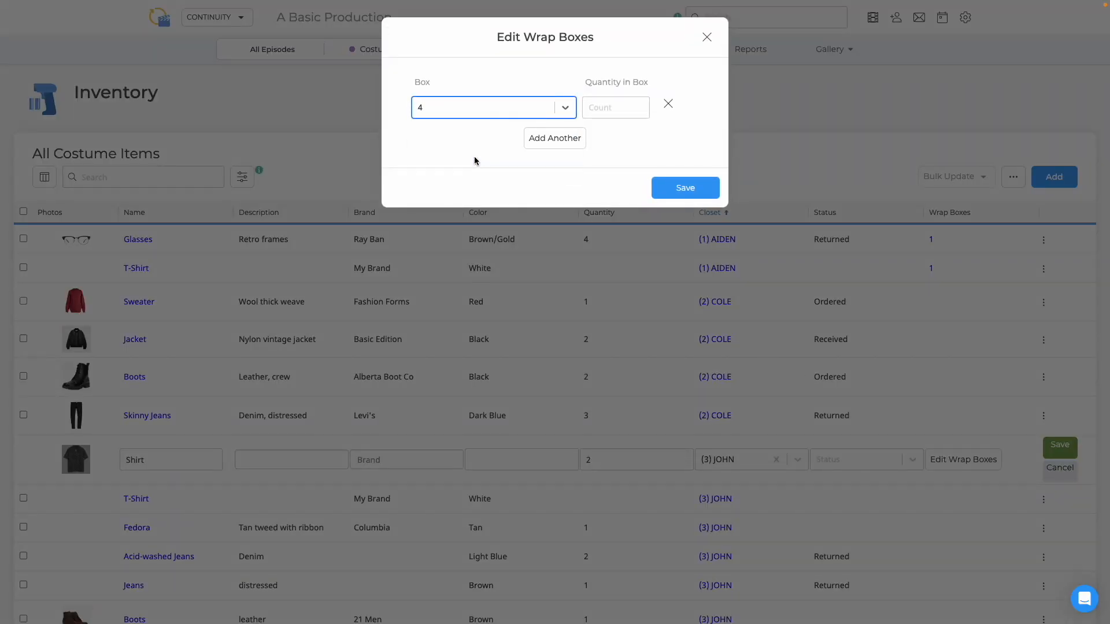
pyautogui.click(616, 110)
pyautogui.write('2')
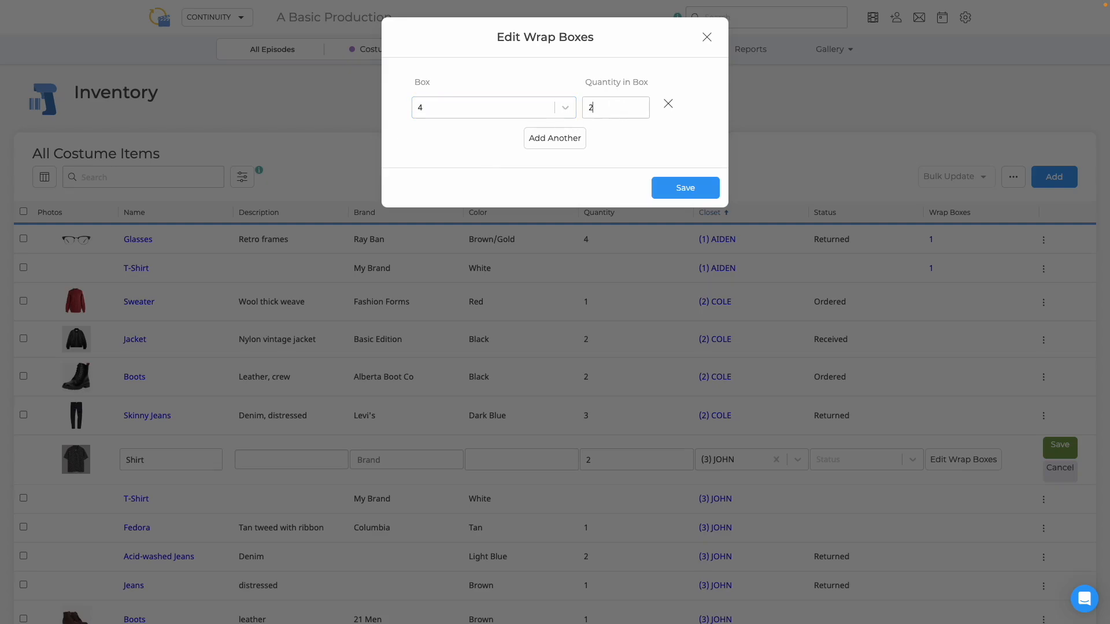
pyautogui.click(681, 196)
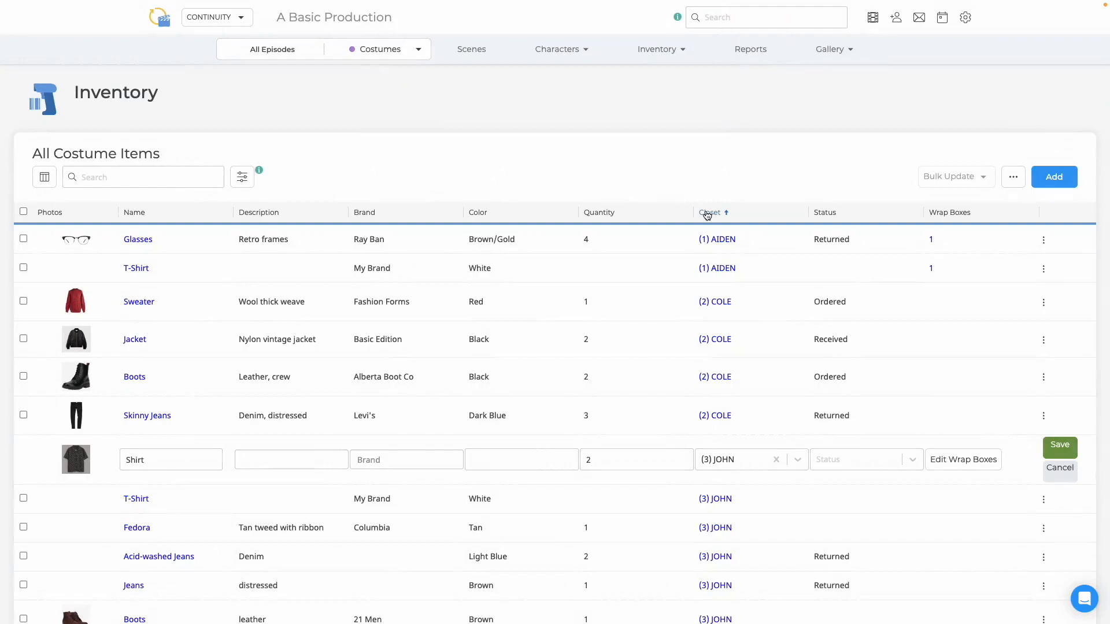
pyautogui.click(1066, 453)
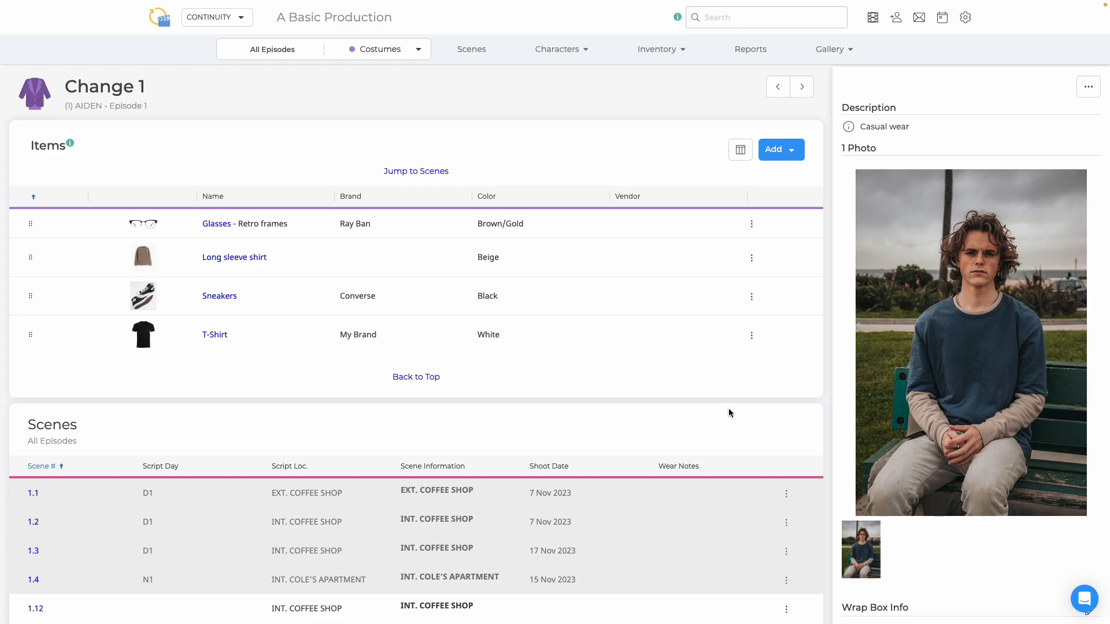
# Assign (1) AIDEN's Change 1 in Episode 1 to a newly created wrap box 5 and save.
pyautogui.scroll(-1, 729, 409)
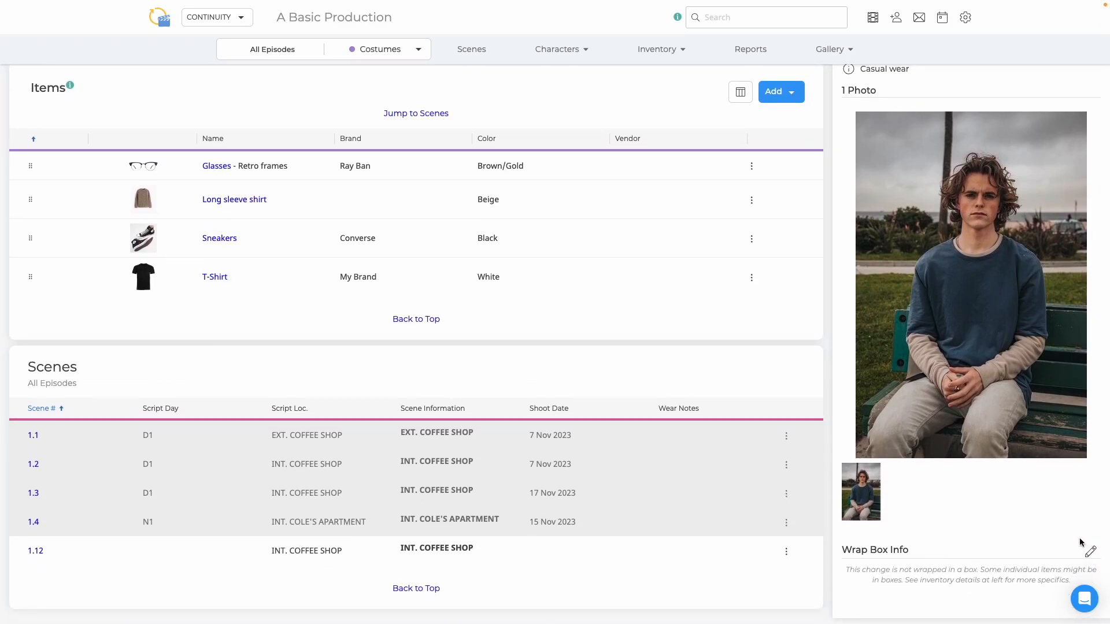
pyautogui.click(1092, 554)
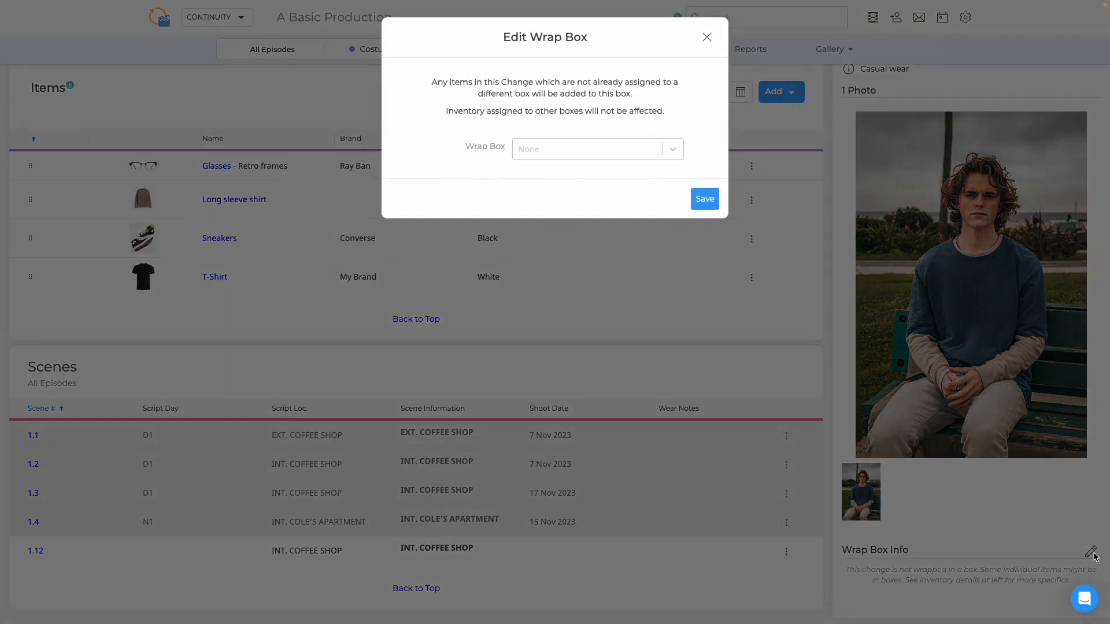
pyautogui.click(637, 155)
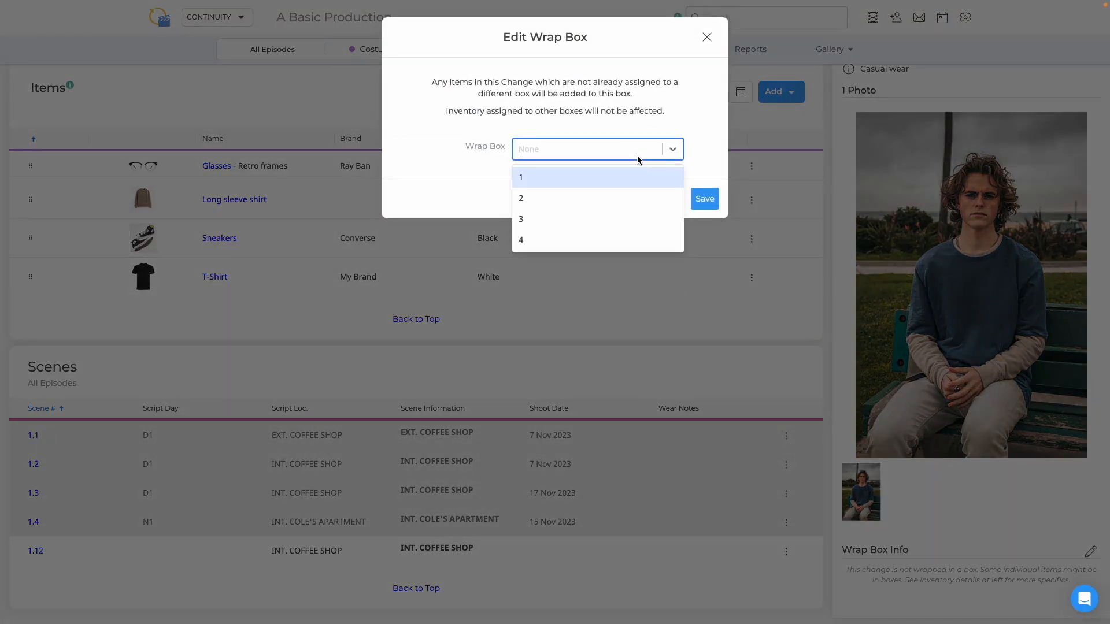
pyautogui.write('5')
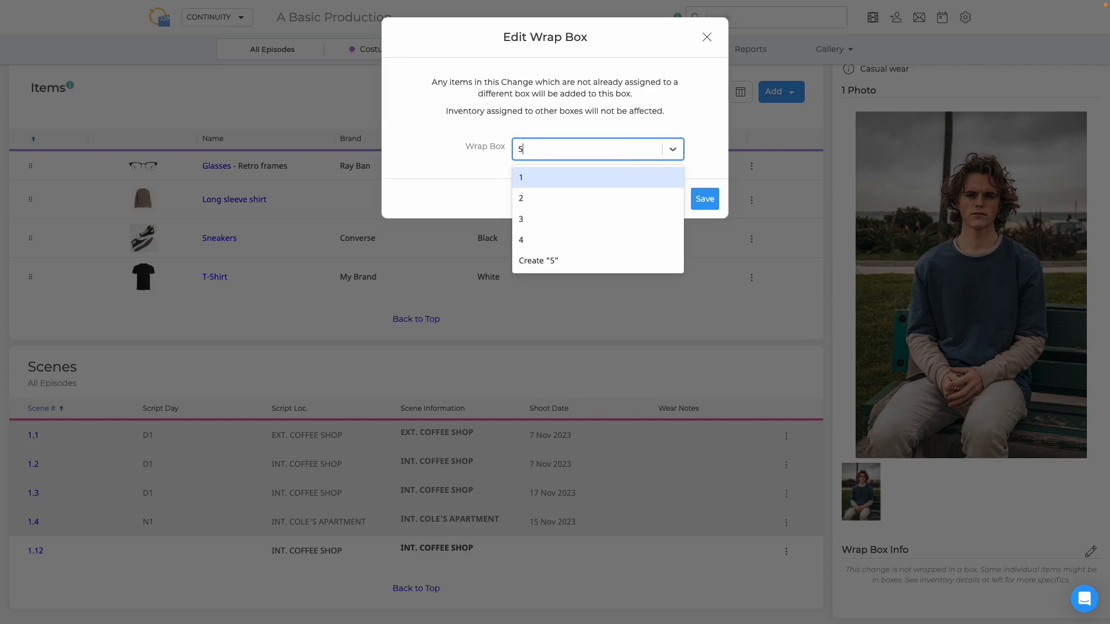
pyautogui.click(591, 258)
pyautogui.click(704, 202)
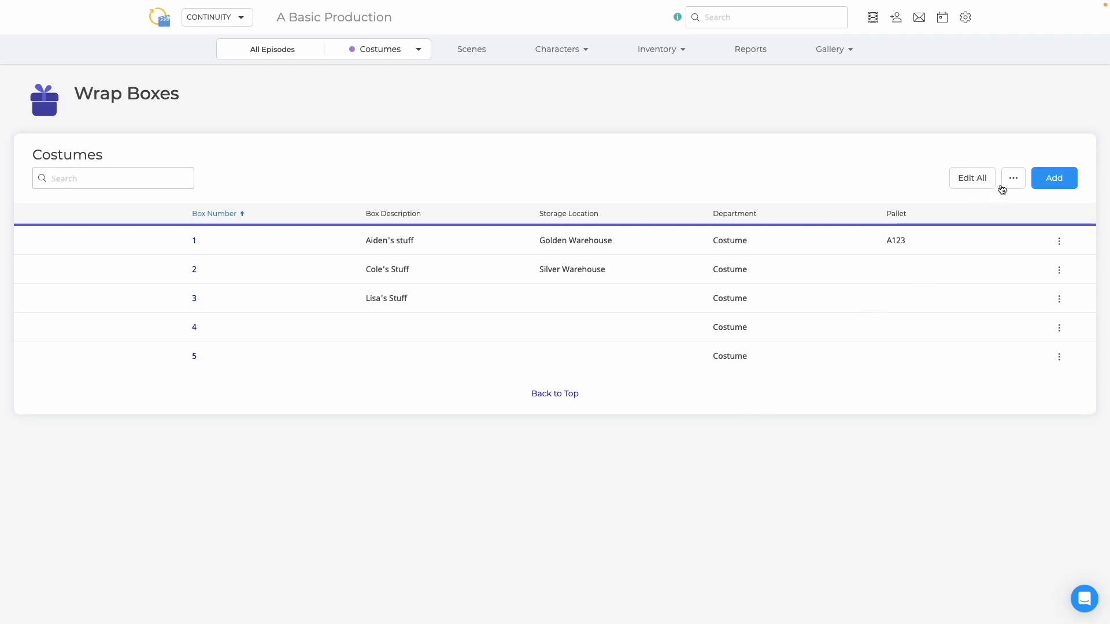
# In the costume storage locations, rename Golden Warehouse to Gold Warehouse and delete Temporary Warehouse.
pyautogui.click(1013, 178)
pyautogui.click(978, 204)
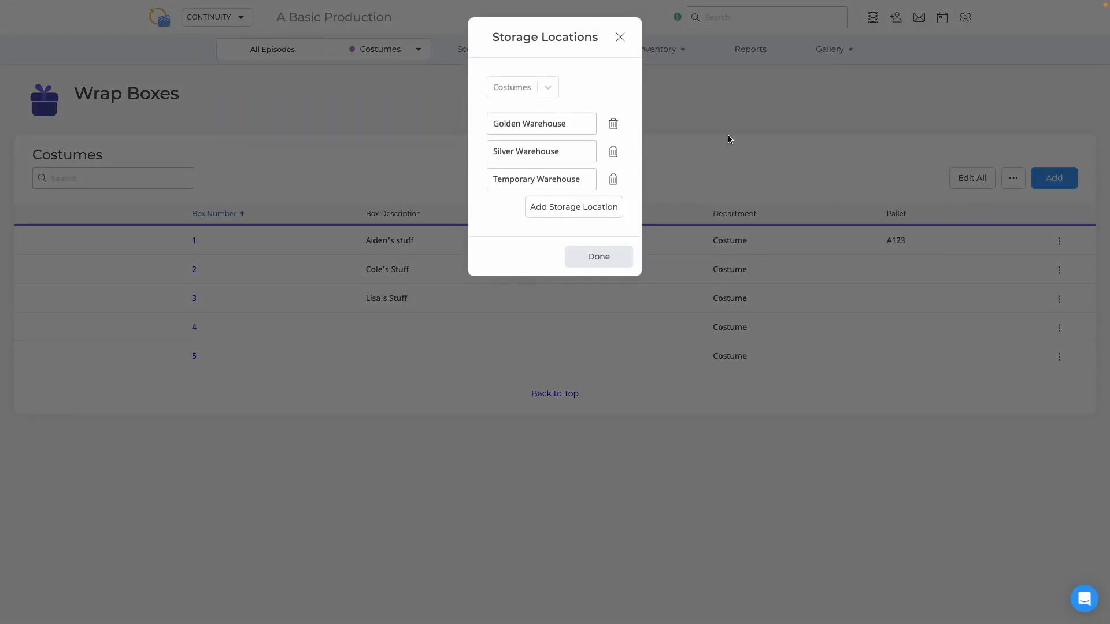
pyautogui.click(529, 127)
pyautogui.press('BackSpace')
pyautogui.press('BackSpace')
pyautogui.click(615, 181)
pyautogui.click(678, 131)
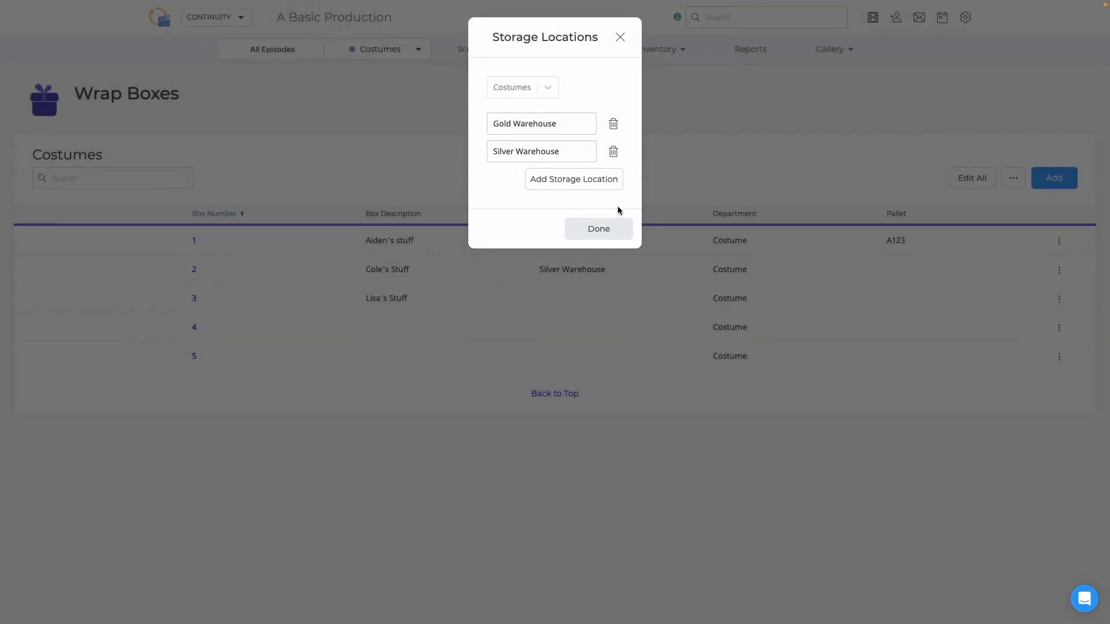
# Add a storage location named Bronze Warehouse and finish editing the storage locations.
pyautogui.click(570, 179)
pyautogui.click(528, 146)
pyautogui.tripleClick(528, 146)
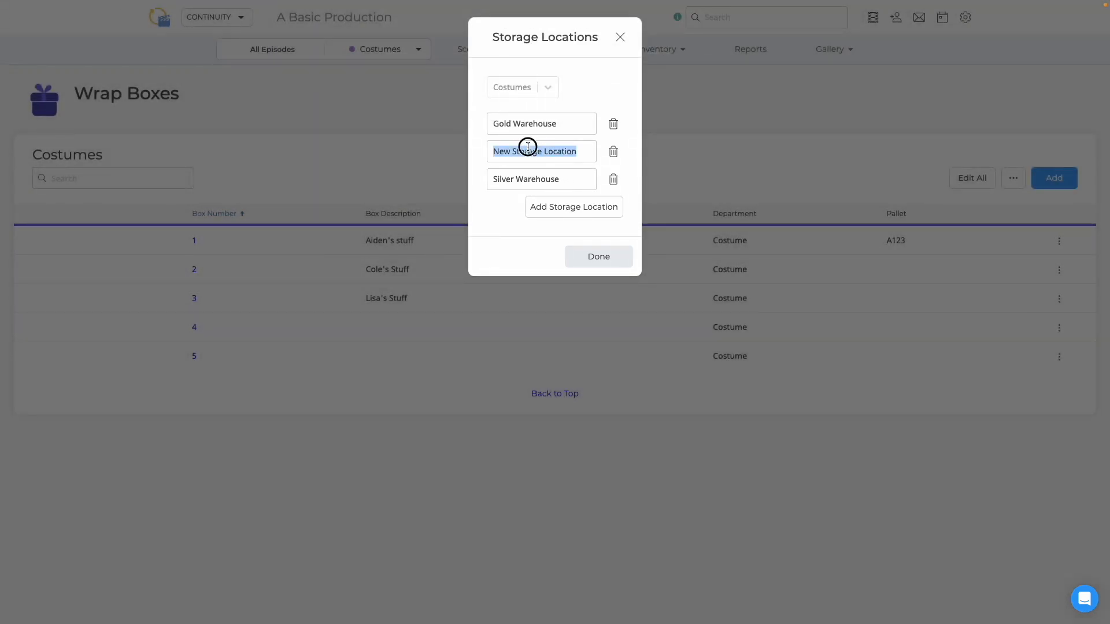
pyautogui.write('Bronze Warehouse')
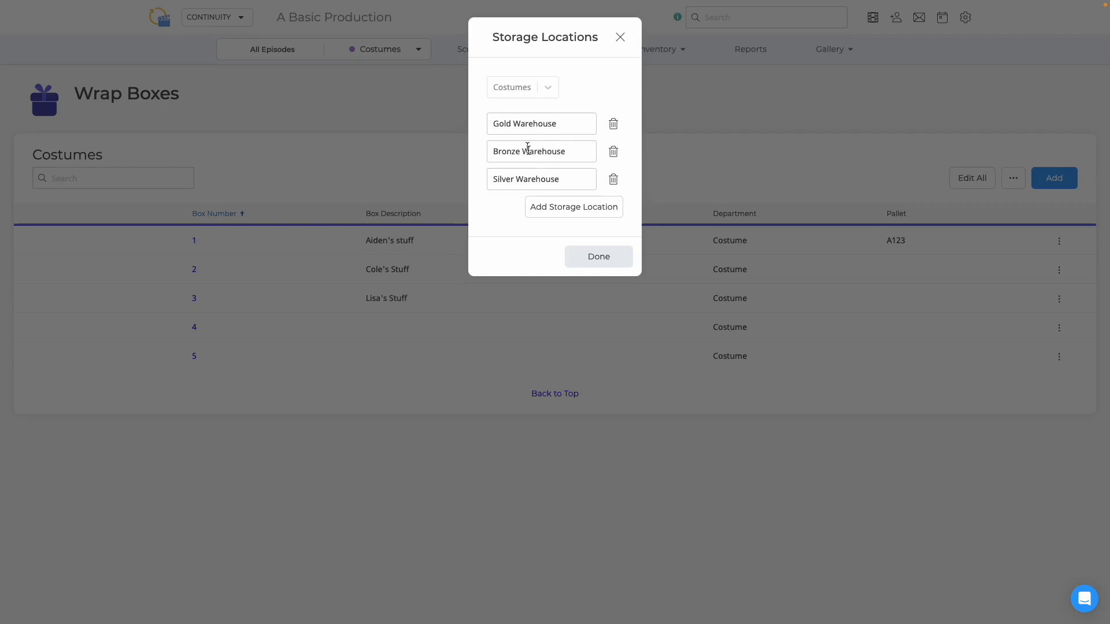
pyautogui.click(597, 256)
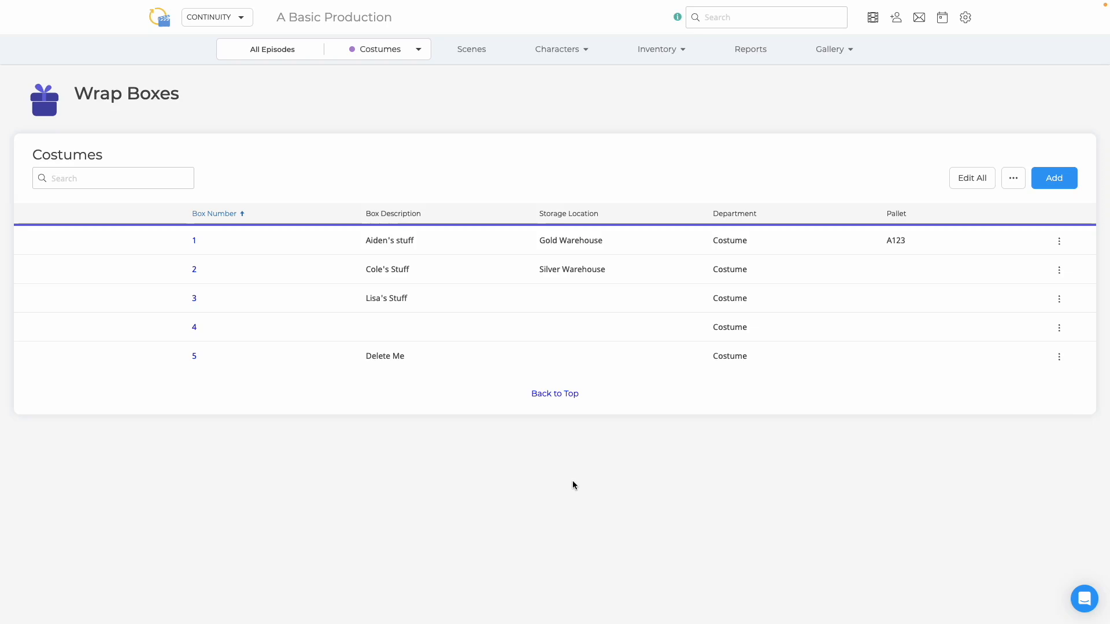
# Set the storage location of wrap box 3 to Bronze Warehouse and save the row.
pyautogui.click(1059, 299)
pyautogui.click(1016, 323)
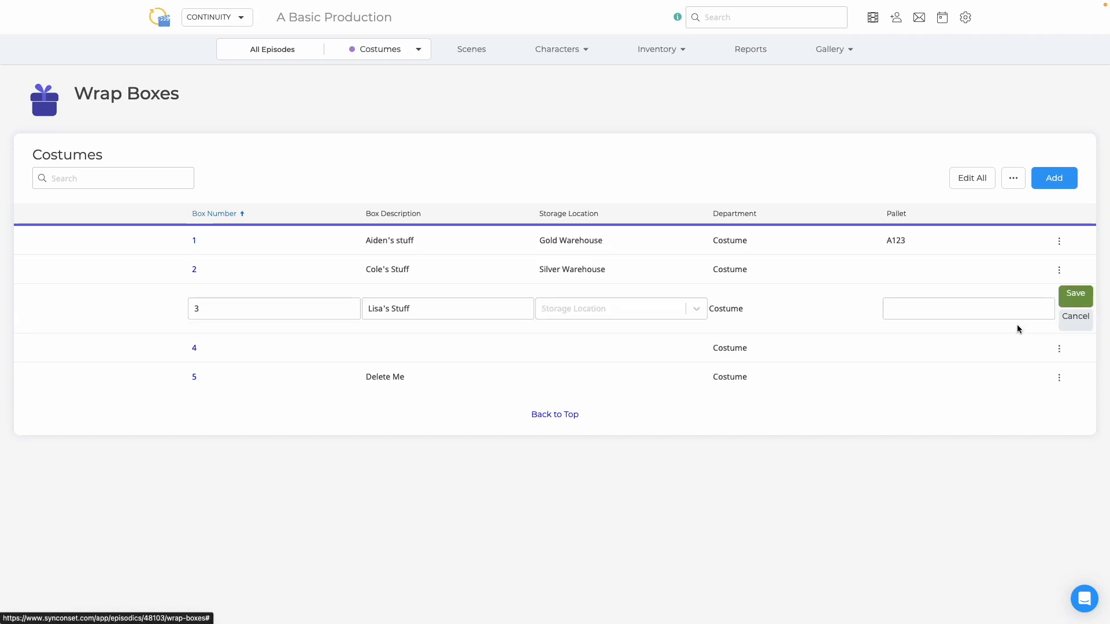
pyautogui.click(602, 316)
pyautogui.click(598, 337)
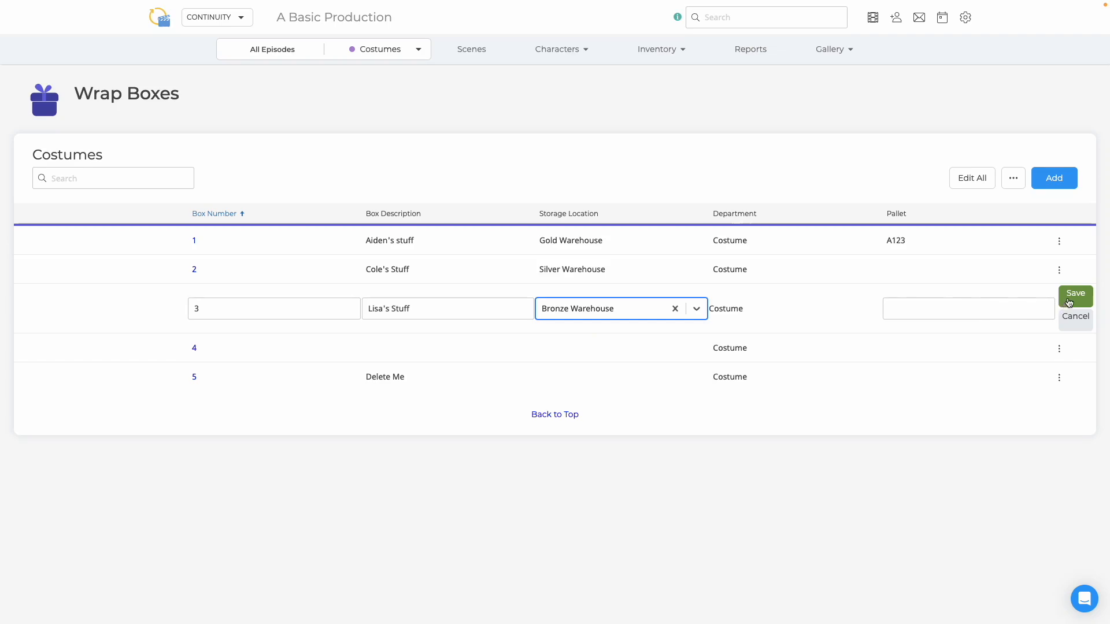
pyautogui.click(1075, 295)
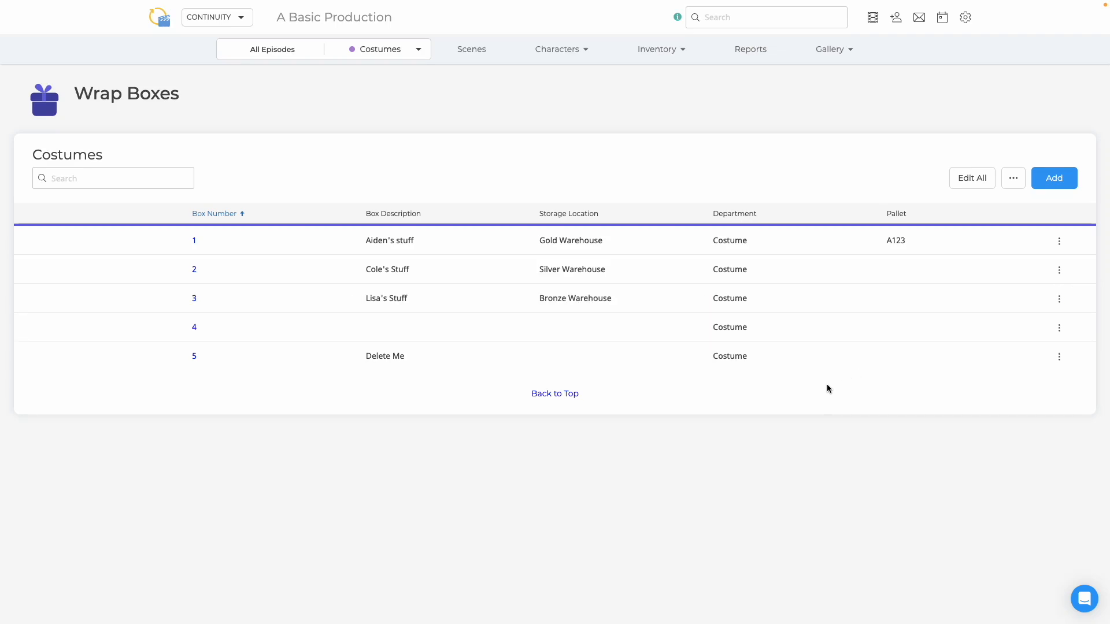
# Bulk edit the wrap boxes, storing box 4 in Gold Warehouse and box 5 in Silver Warehouse, and save.
pyautogui.click(970, 180)
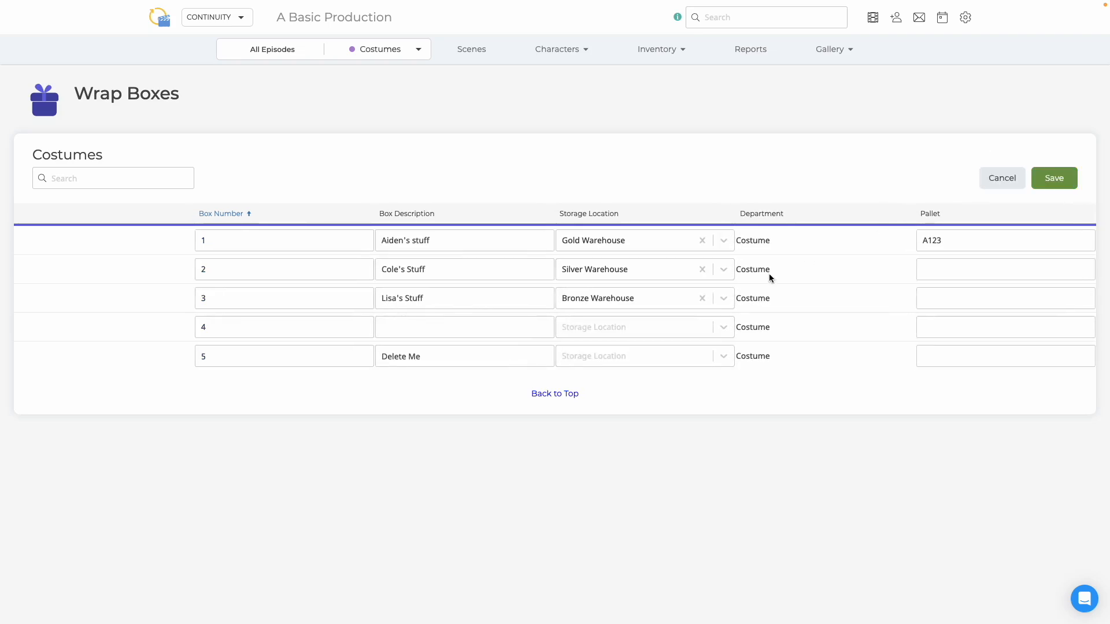
pyautogui.click(646, 333)
pyautogui.click(636, 375)
pyautogui.click(635, 356)
pyautogui.click(631, 425)
pyautogui.click(1050, 181)
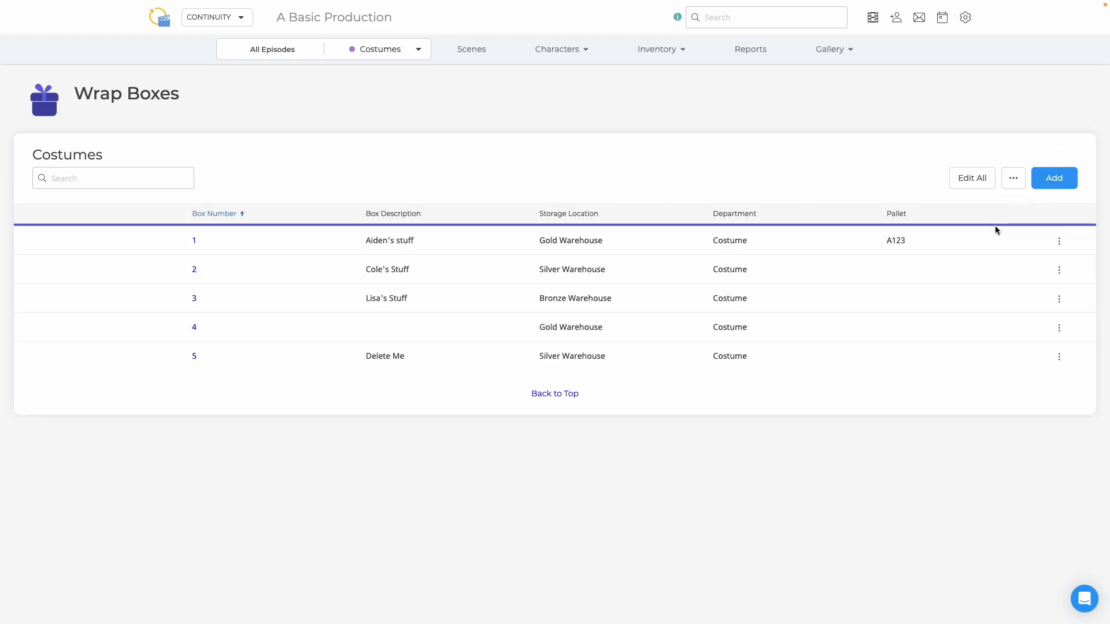
# Delete wrap box 5, described as "Delete Me", and confirm the deletion.
pyautogui.click(1059, 358)
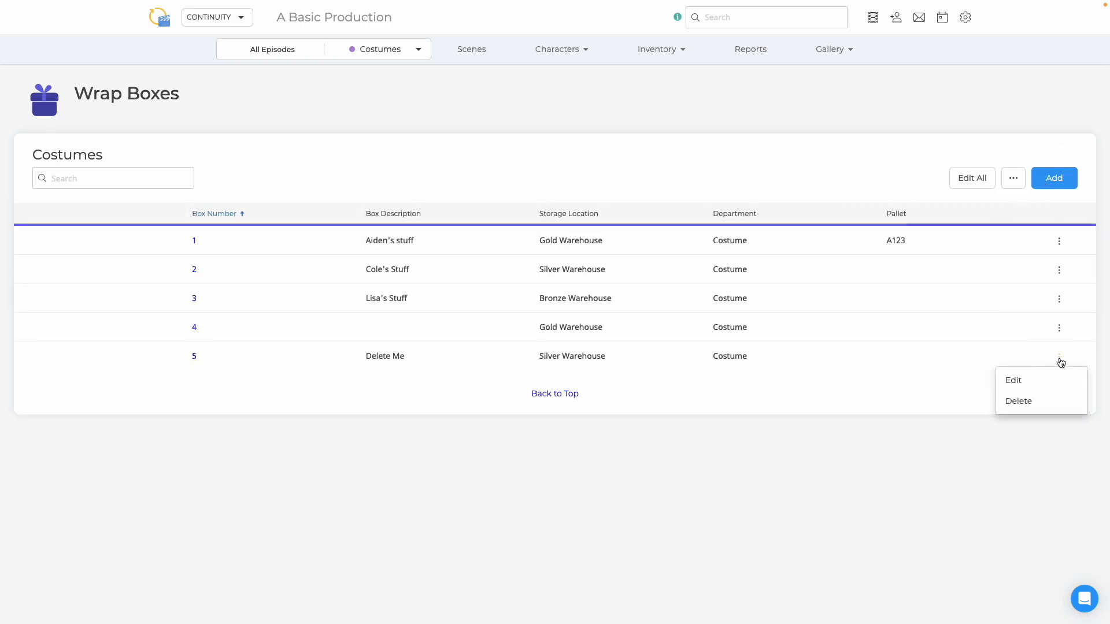
pyautogui.click(1018, 401)
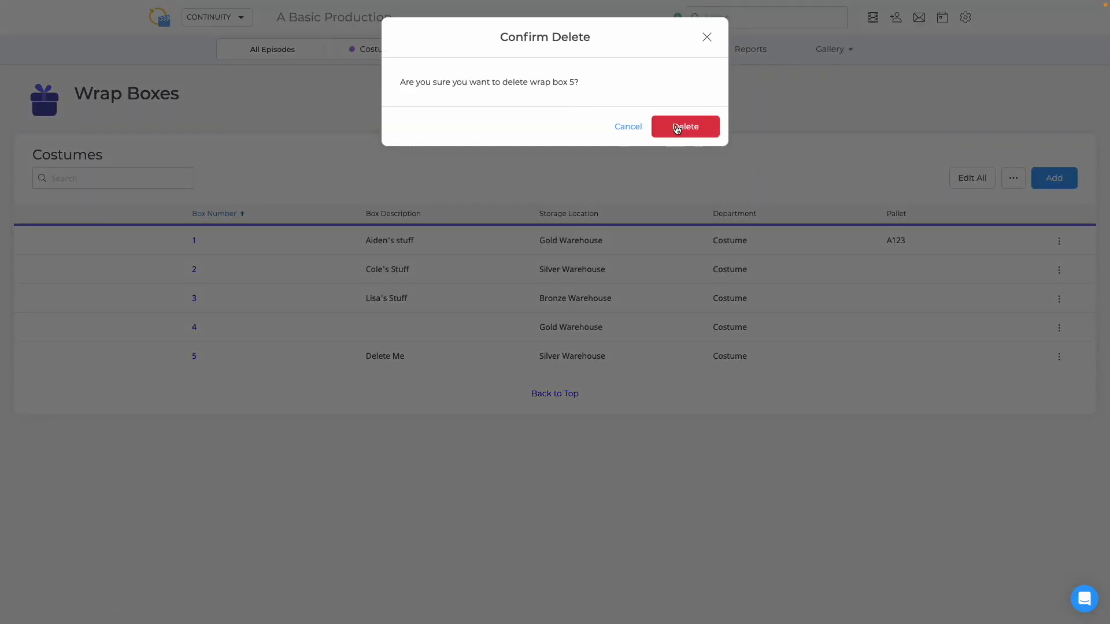
pyautogui.click(676, 127)
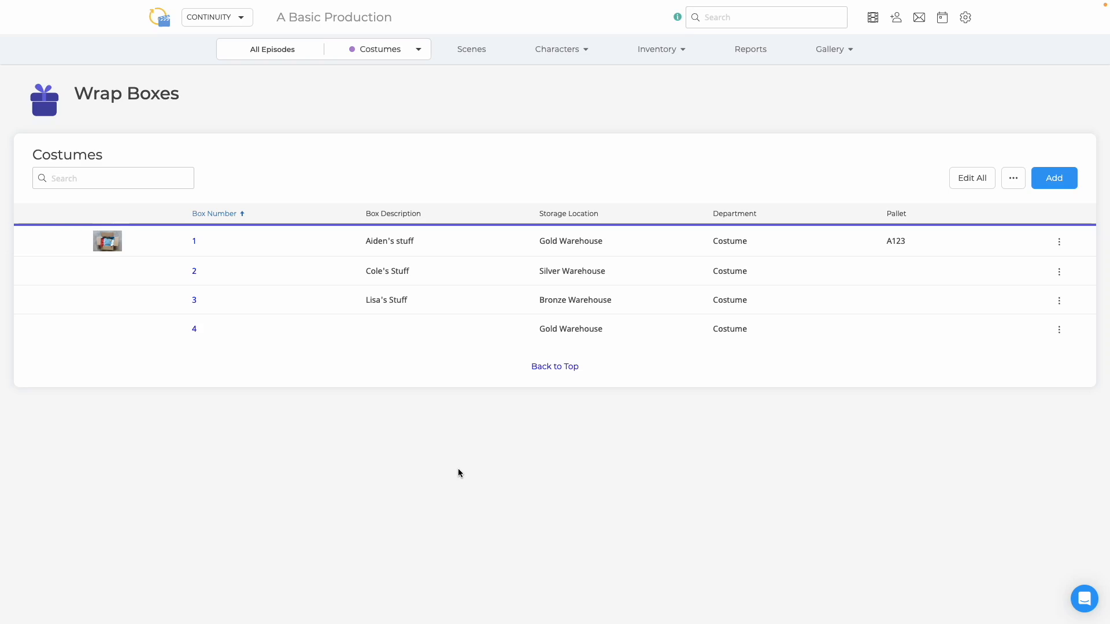
# Show the Purchase Type column in wrap box 1's item tables and toggle the grouping away from Change and back.
pyautogui.click(195, 242)
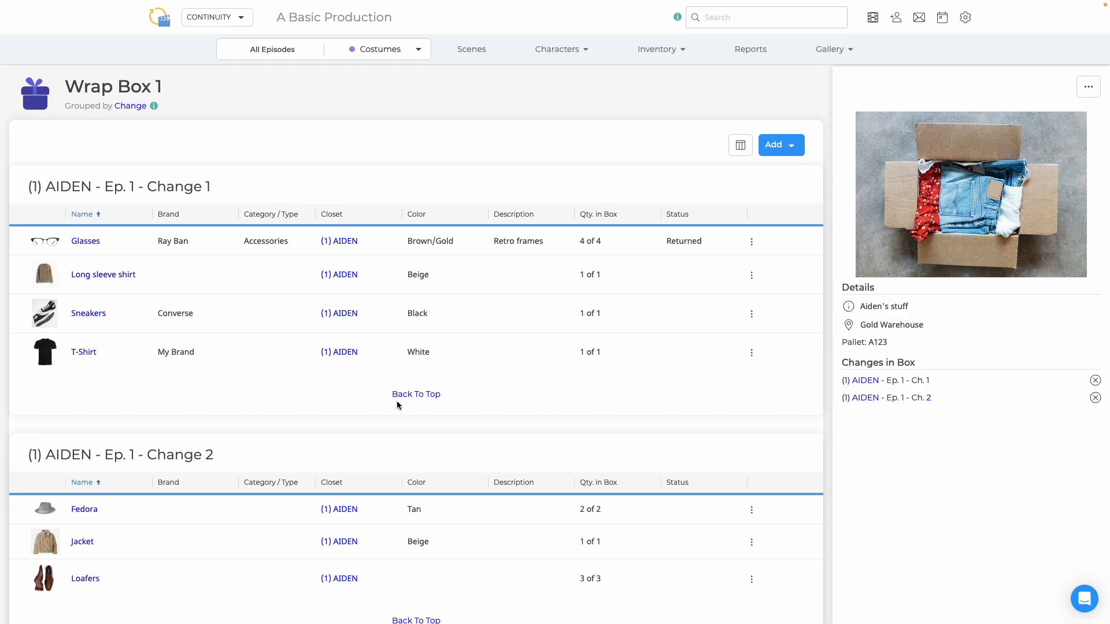
pyautogui.click(741, 145)
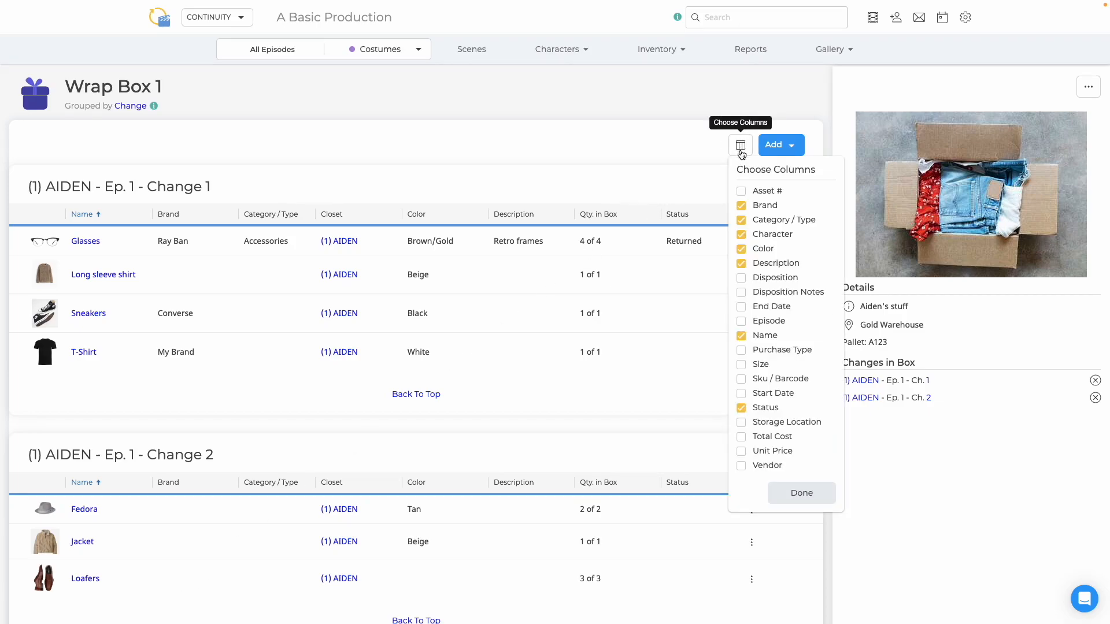
pyautogui.click(743, 349)
pyautogui.click(800, 492)
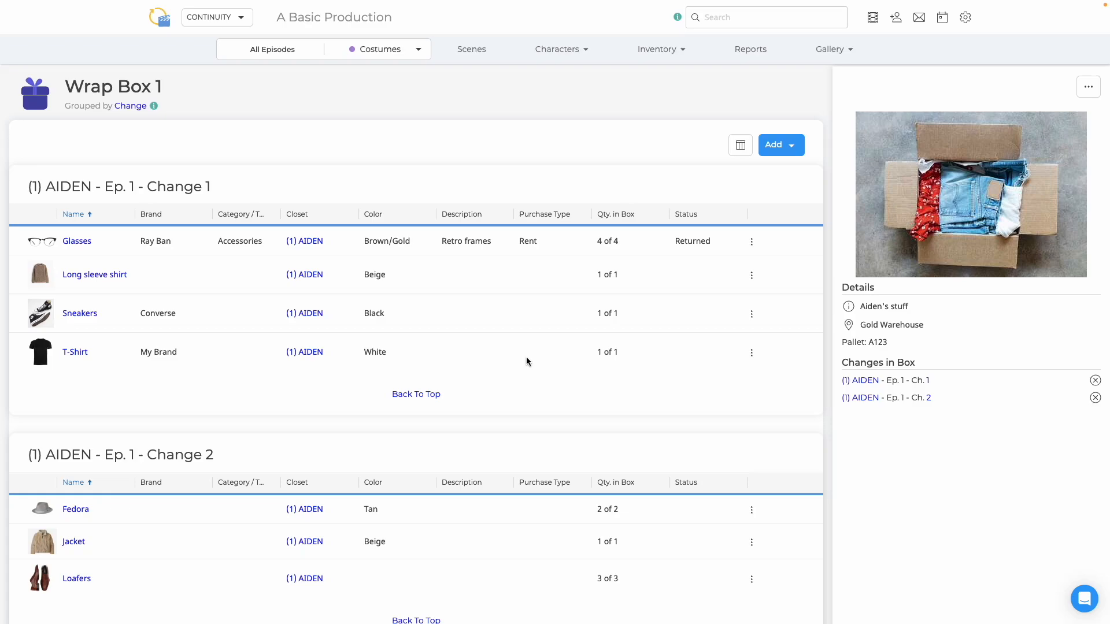
pyautogui.click(130, 106)
pyautogui.click(131, 107)
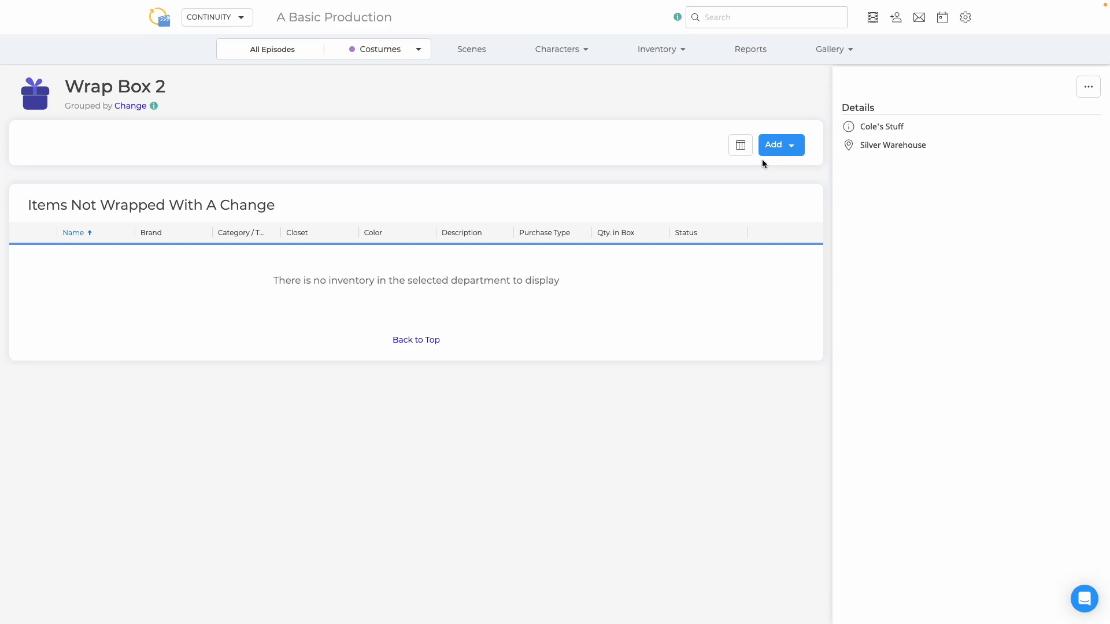
# Add the existing Acid-washed Jeans from (3) JOHN's closet to wrap box 2, finding them by searching for "jeans".
pyautogui.click(792, 148)
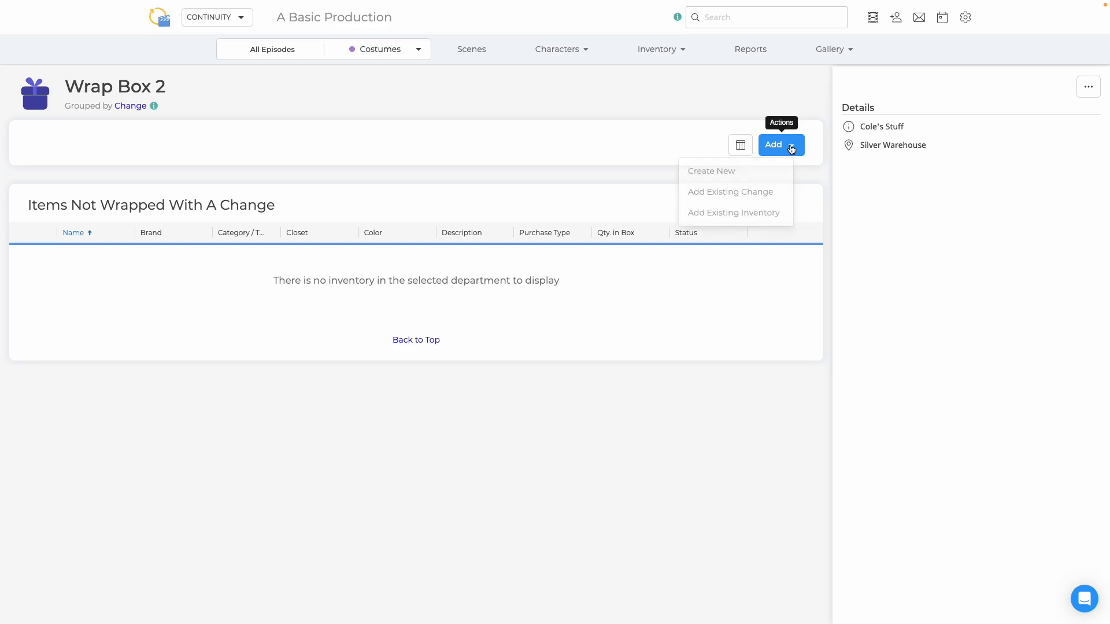
pyautogui.click(750, 209)
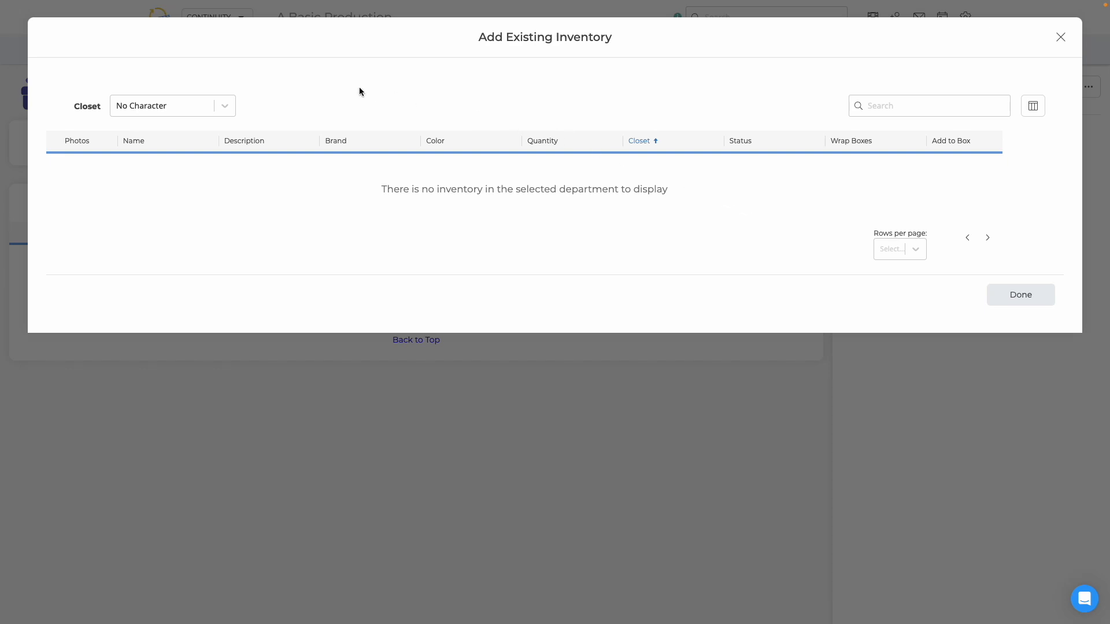
pyautogui.click(212, 105)
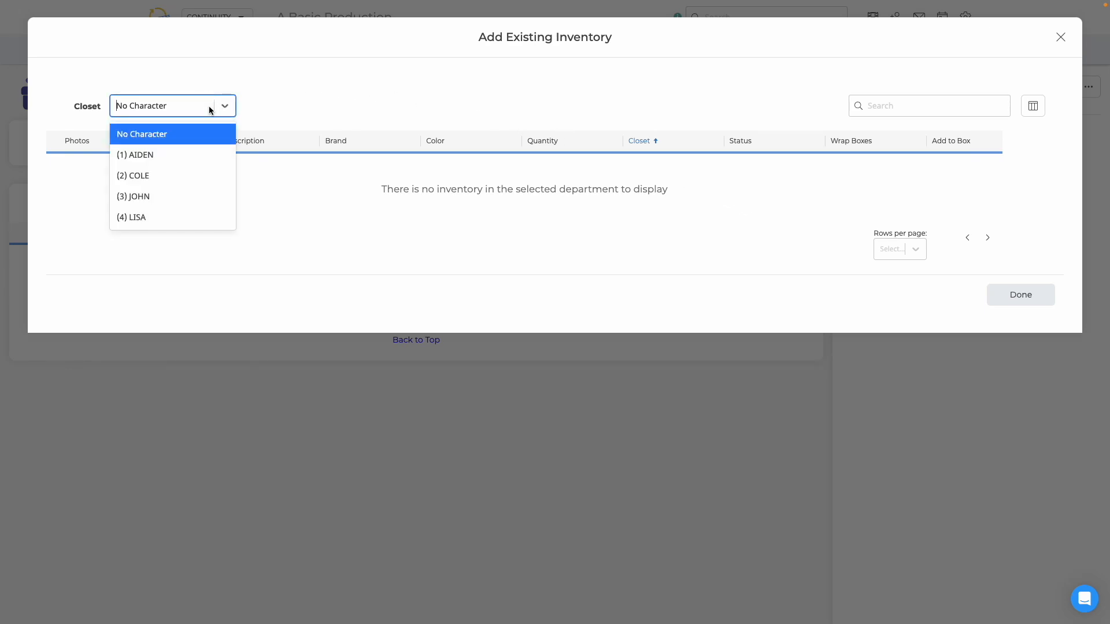
pyautogui.click(172, 197)
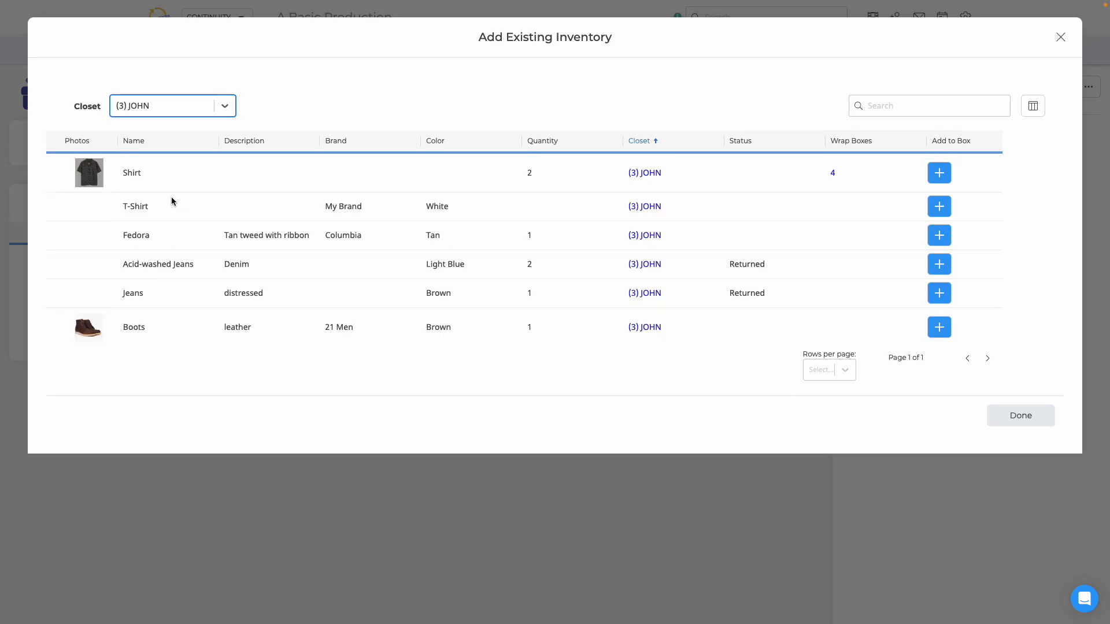
pyautogui.click(880, 110)
pyautogui.write('jeans')
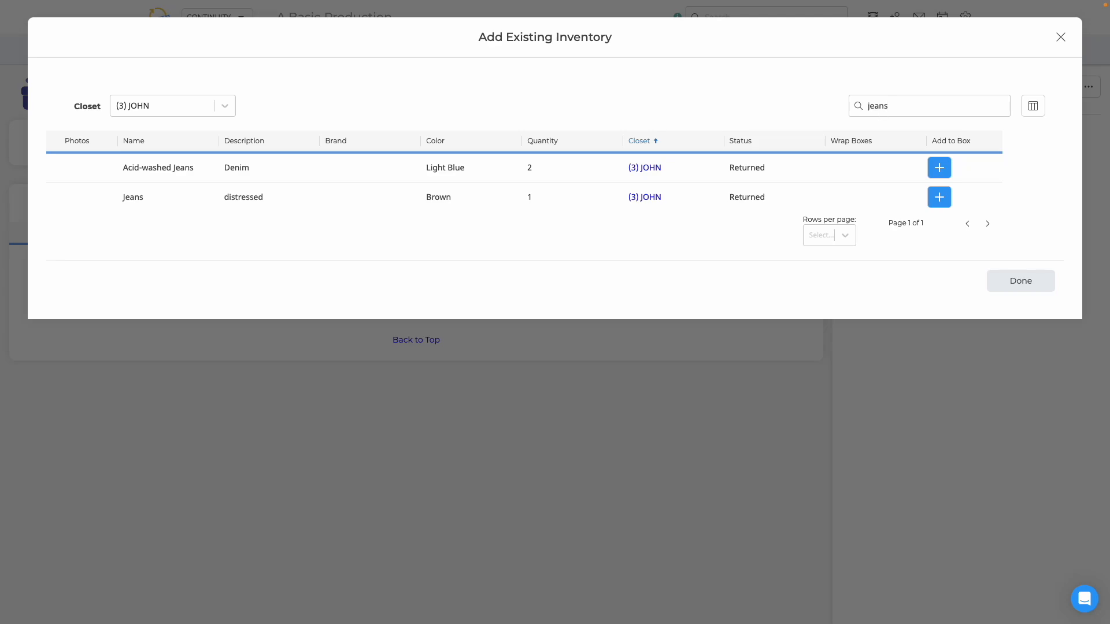
pyautogui.click(939, 169)
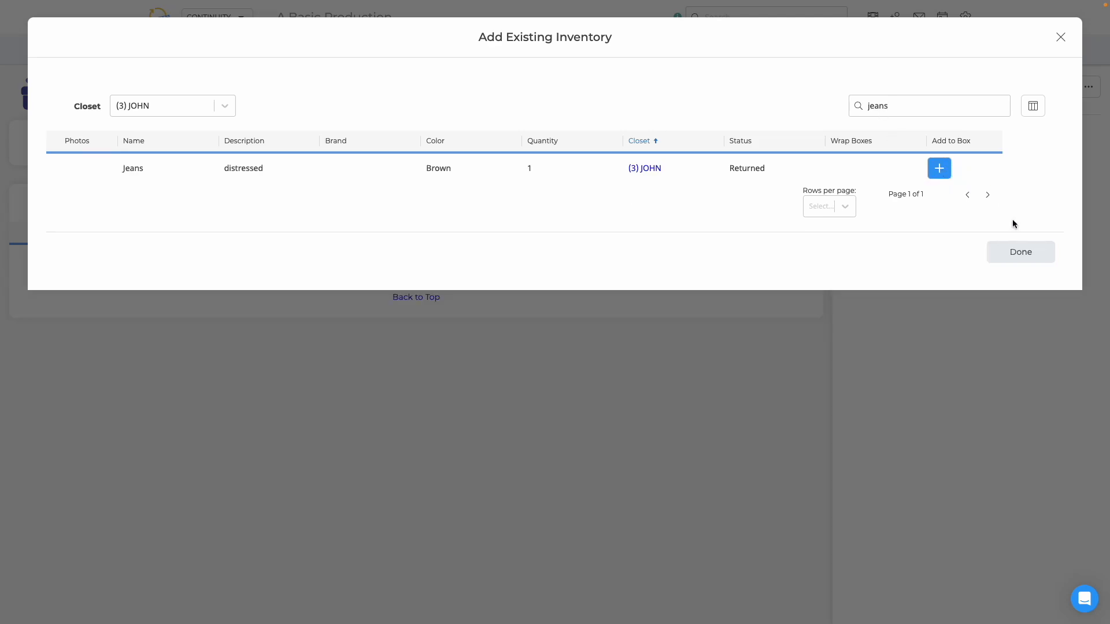
pyautogui.click(1021, 252)
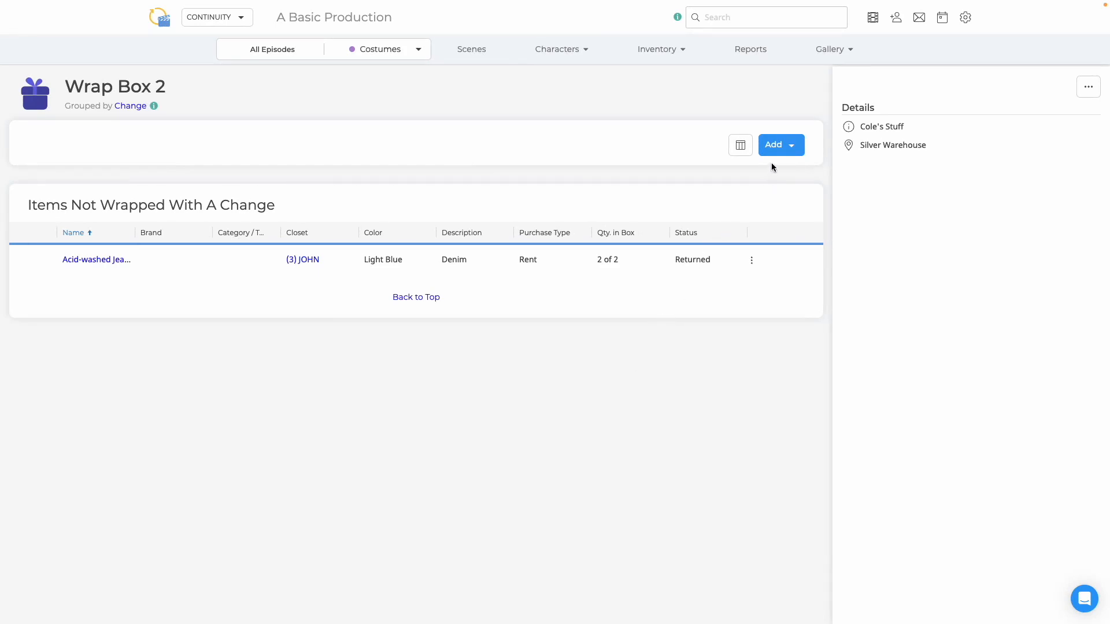
# Add (2) COLE's existing changes 1 - winter gear and 2 - (no desc.) from episode 1 - A Basic Episode to wrap box 2.
pyautogui.click(778, 147)
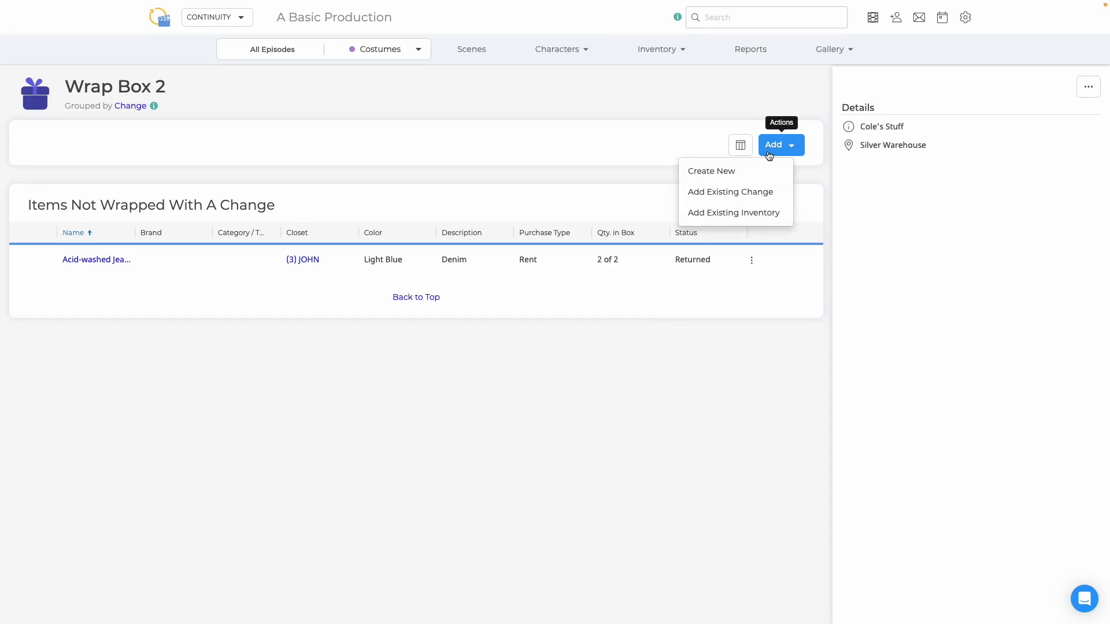
pyautogui.click(740, 192)
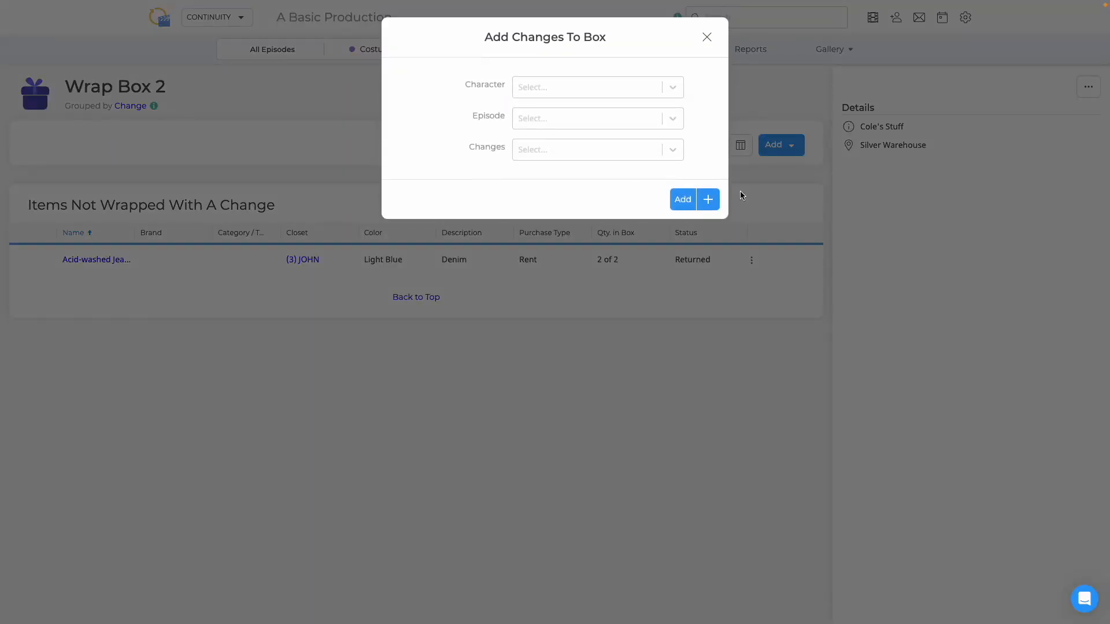
pyautogui.click(576, 87)
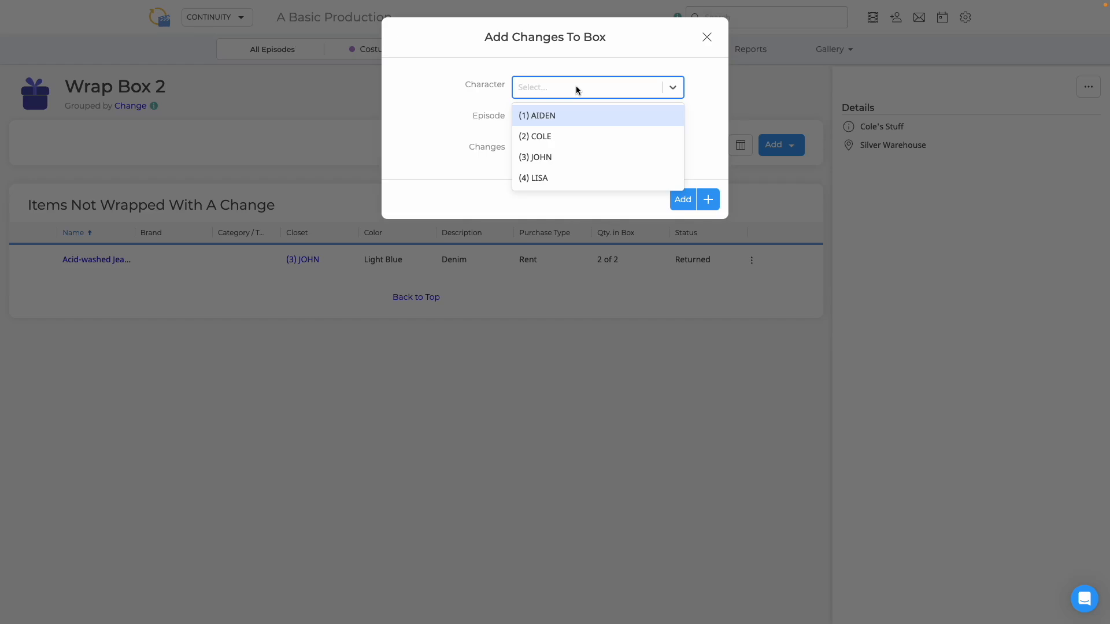
pyautogui.write('col')
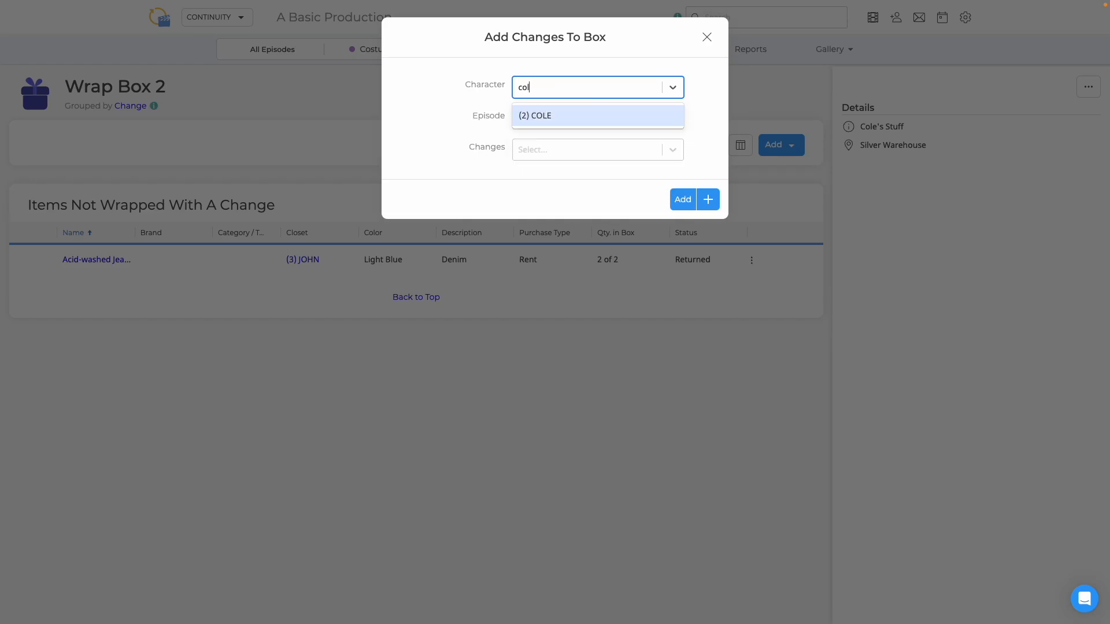
pyautogui.click(565, 113)
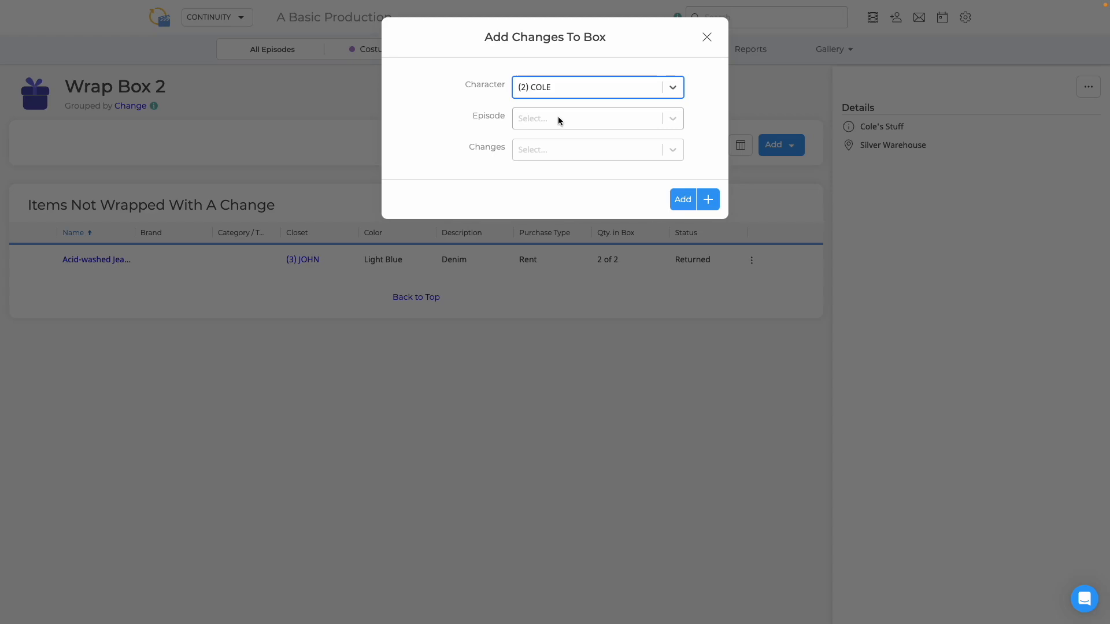
pyautogui.click(558, 119)
pyautogui.click(543, 149)
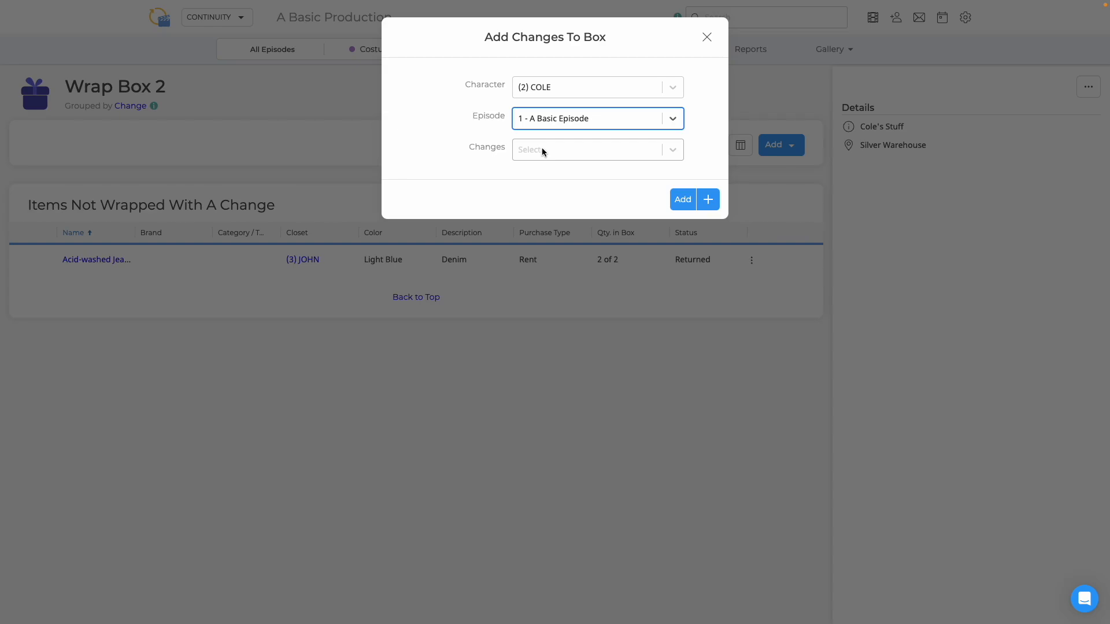
pyautogui.click(543, 149)
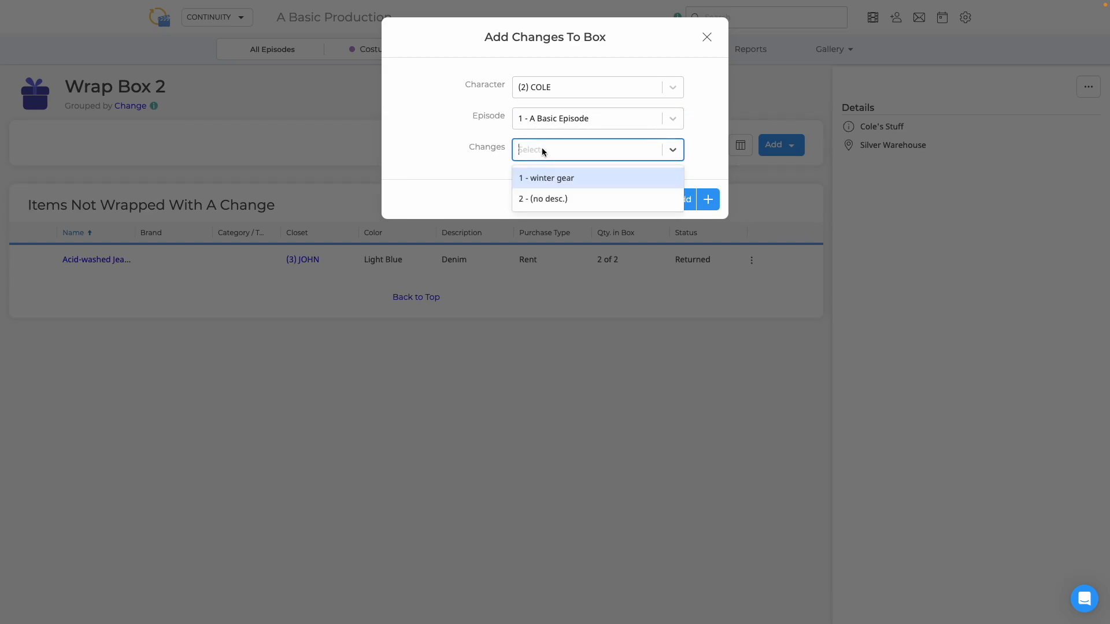
pyautogui.click(548, 178)
pyautogui.click(601, 149)
pyautogui.click(596, 177)
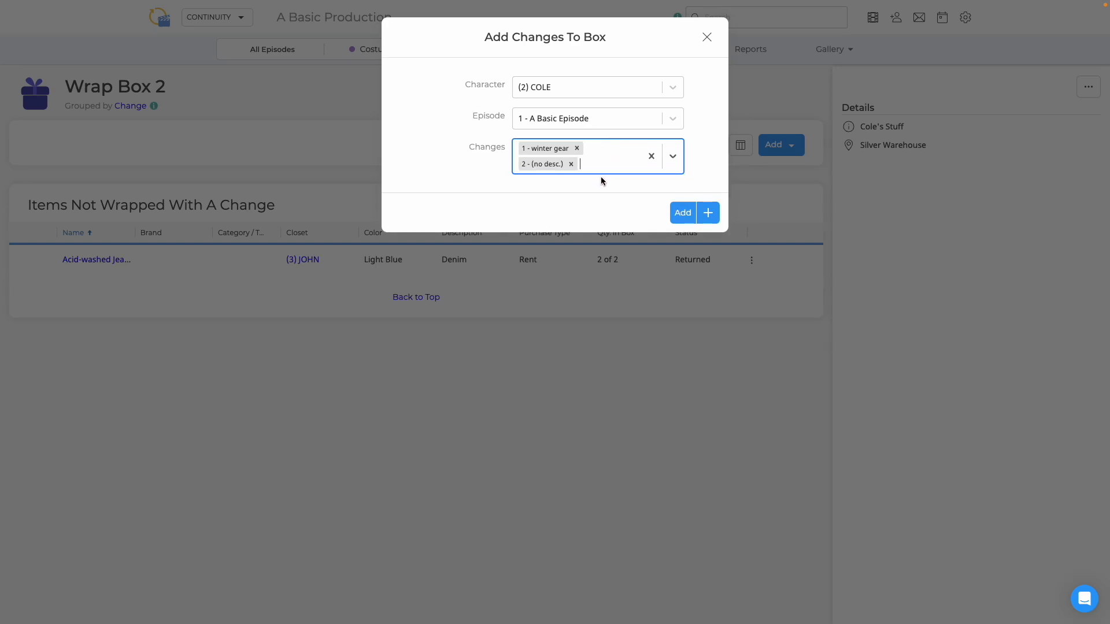
pyautogui.click(684, 214)
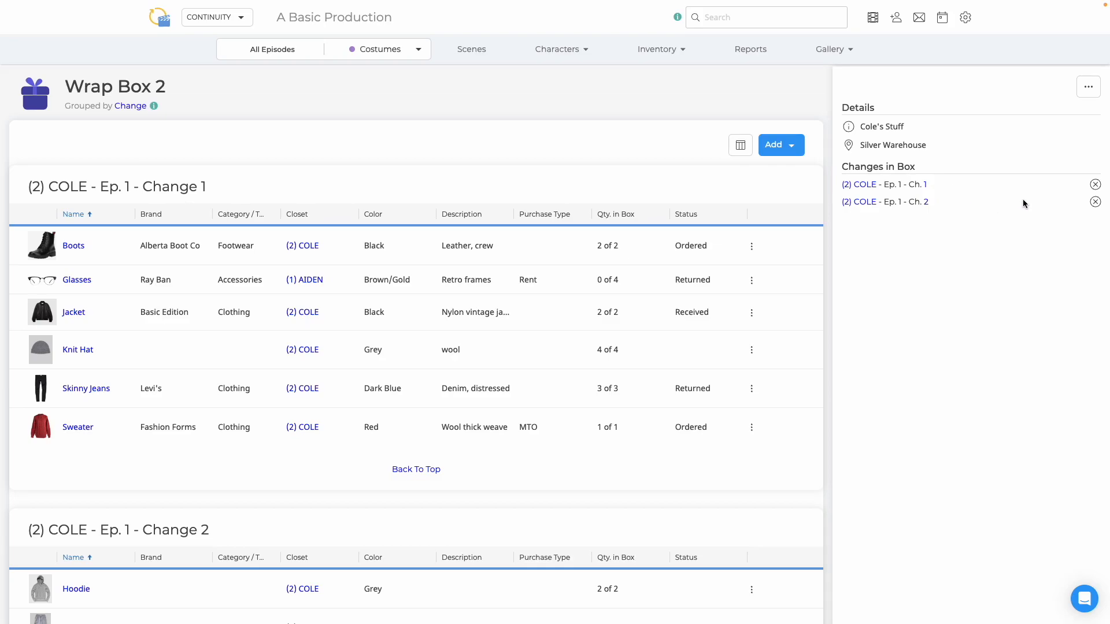
# Try to remove (2) COLE's Ep. 1 Change 2 from wrap box 2.
pyautogui.click(1096, 202)
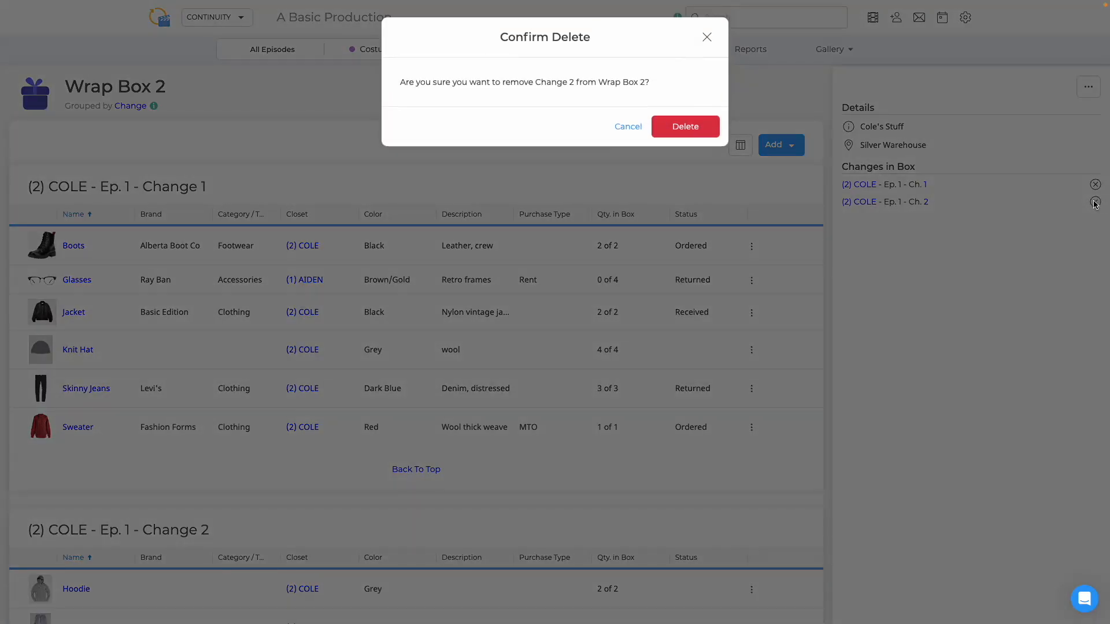
pyautogui.click(688, 136)
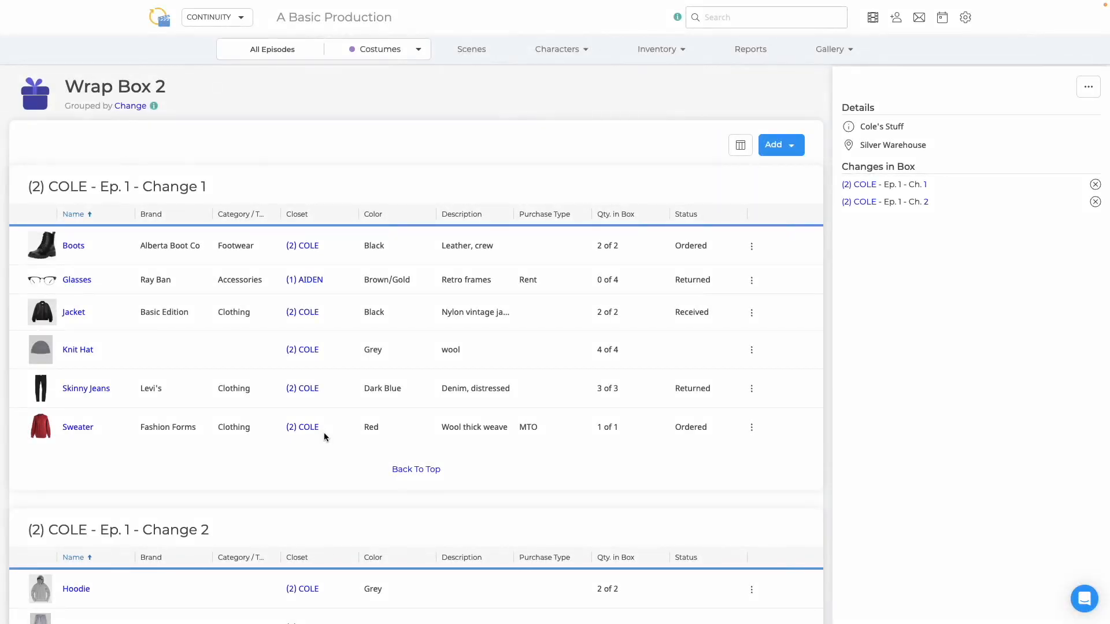
# Follow the Knit Hat in (2) COLE's Change 2 to its matching entry in Change 1.
pyautogui.scroll(-3, 323, 433)
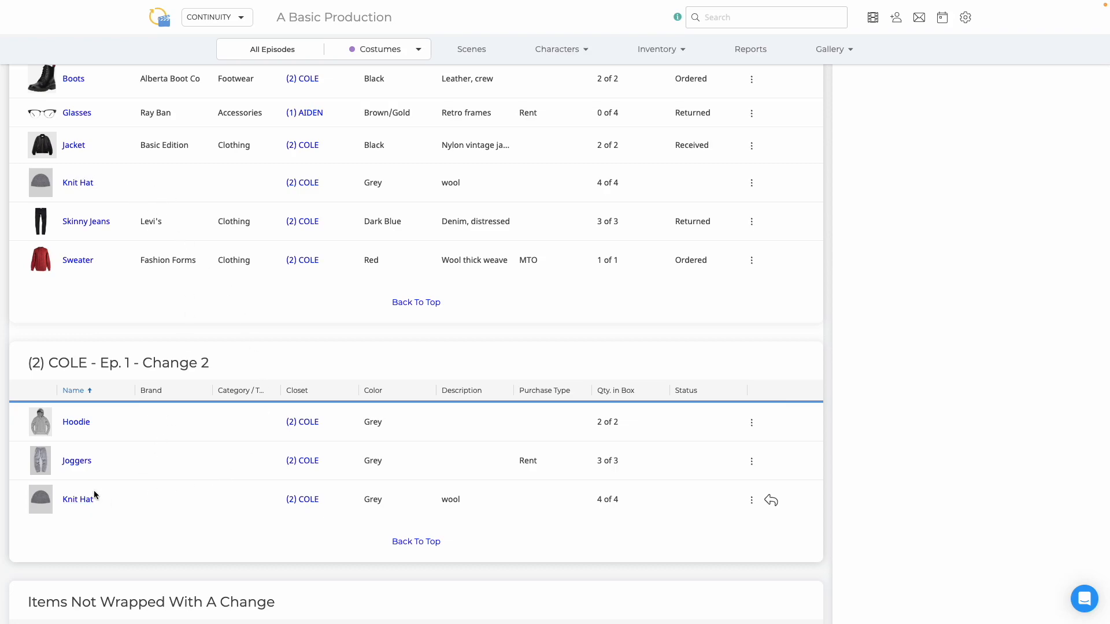
pyautogui.click(771, 502)
pyautogui.click(768, 470)
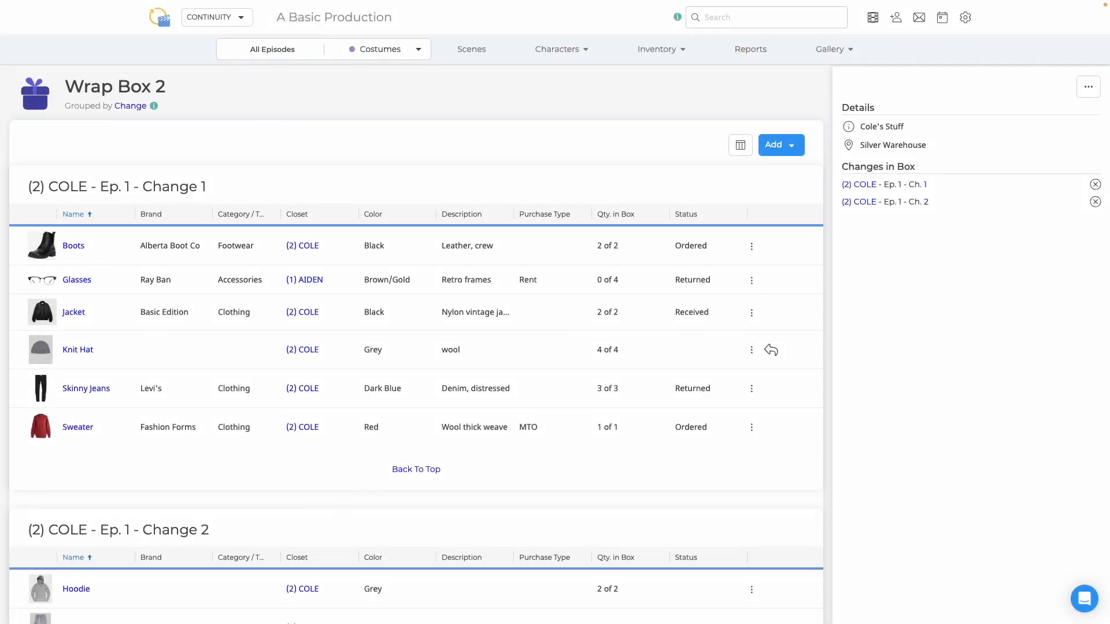
# Remove all multiples of (2) COLE's Skinny Jeans from wrap box 2 and confirm the removal.
pyautogui.click(752, 389)
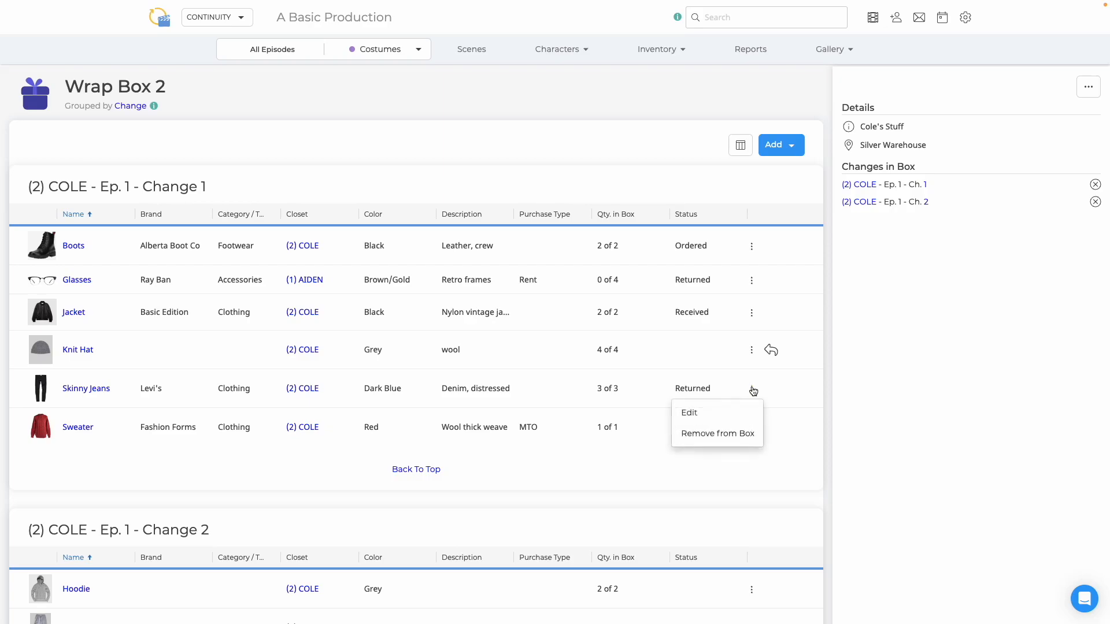
pyautogui.click(716, 433)
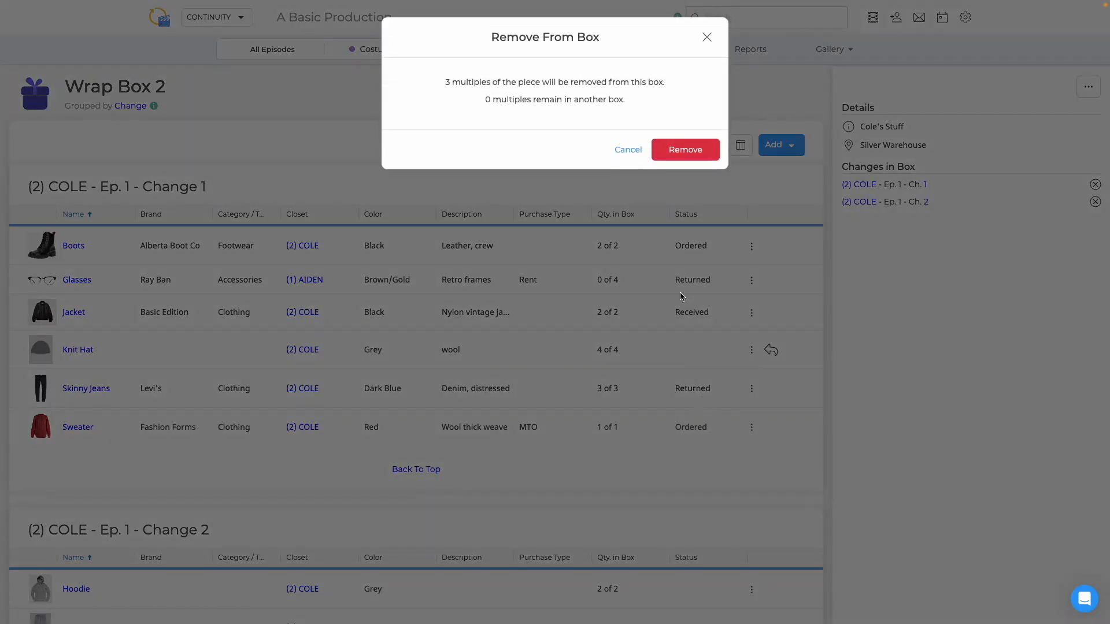
pyautogui.click(687, 155)
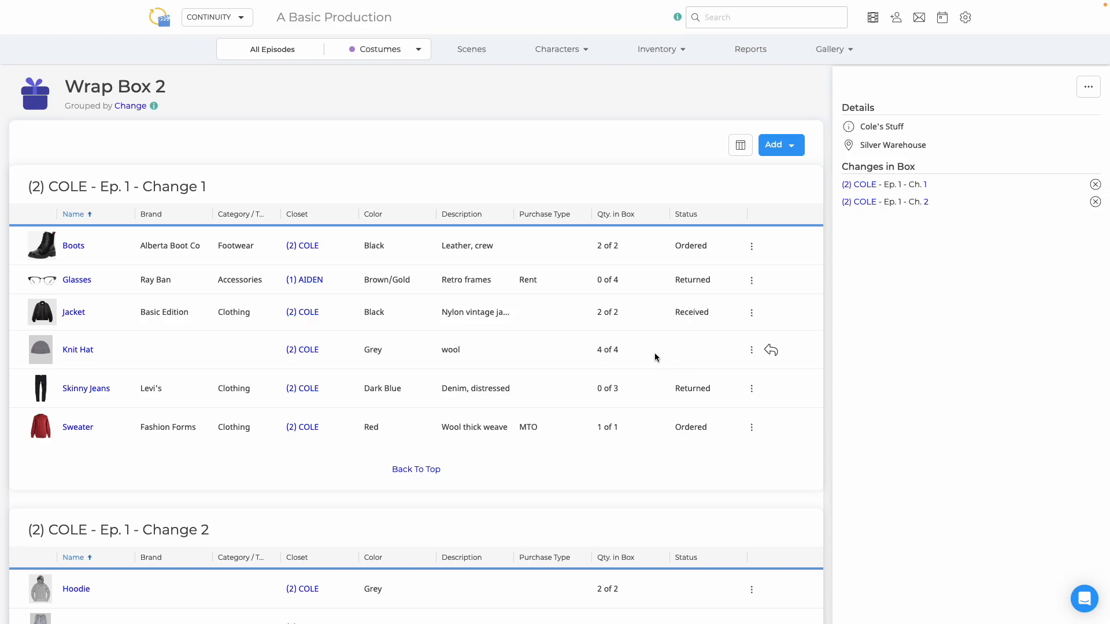
# Set the Knit Hat's quantity in wrap box 2 to 3 under (2) COLE's Change 1 and save.
pyautogui.scroll(-1, 602, 349)
pyautogui.scroll(-2, 602, 350)
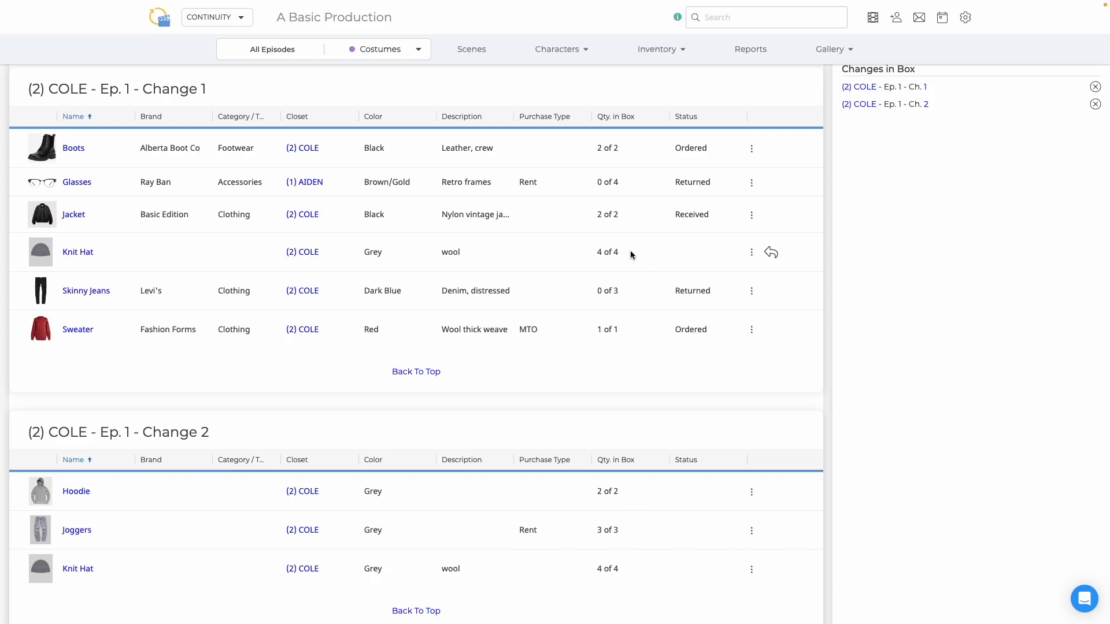
pyautogui.click(751, 252)
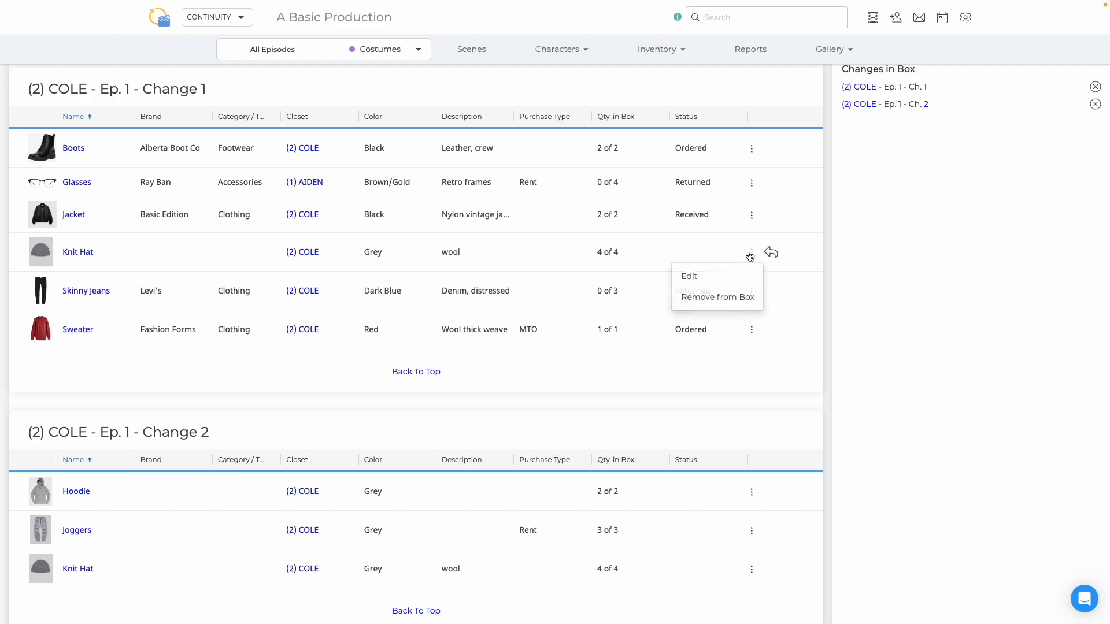
pyautogui.click(734, 273)
pyautogui.doubleClick(610, 255)
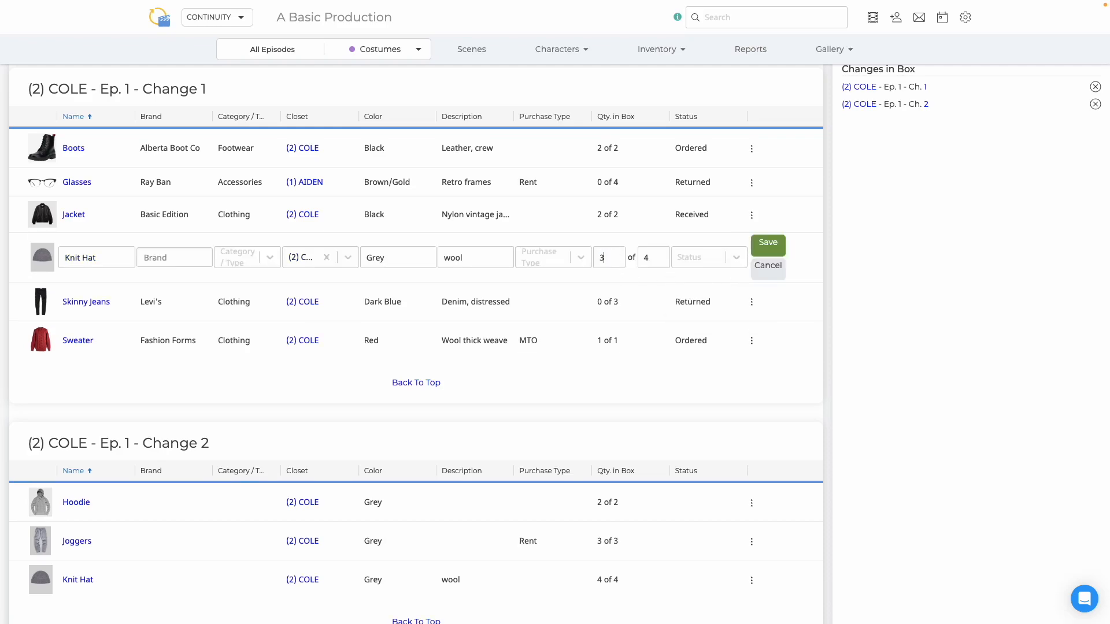
pyautogui.click(771, 246)
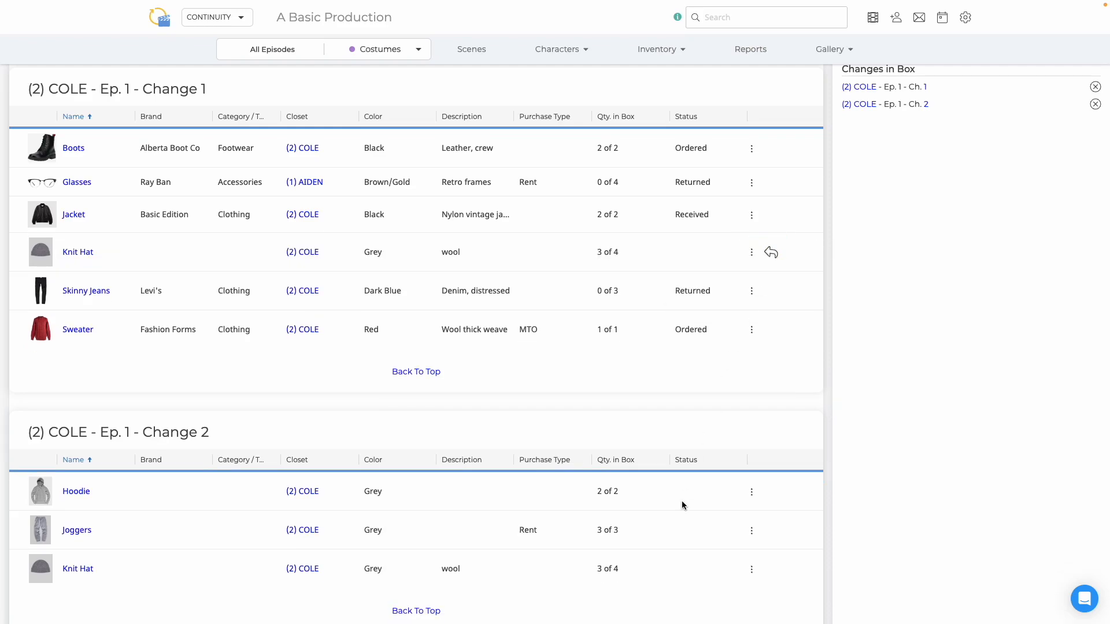
pyautogui.scroll(-1, 681, 500)
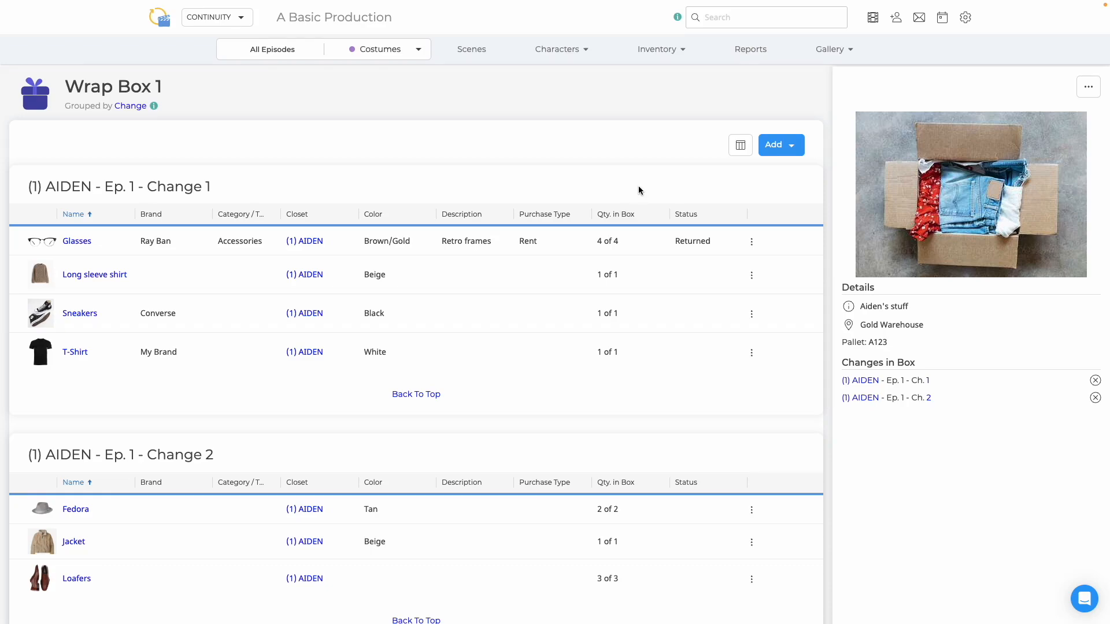
# Add the existing Knit Hat from (2) COLE's closet to wrap box 1.
pyautogui.click(781, 145)
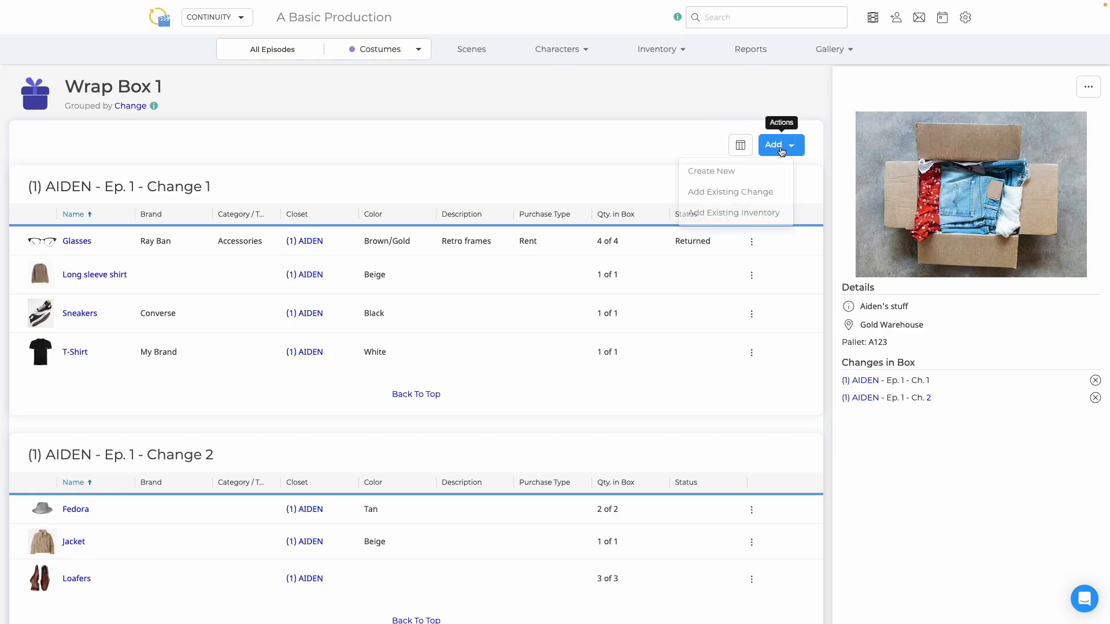
pyautogui.click(738, 213)
pyautogui.click(191, 107)
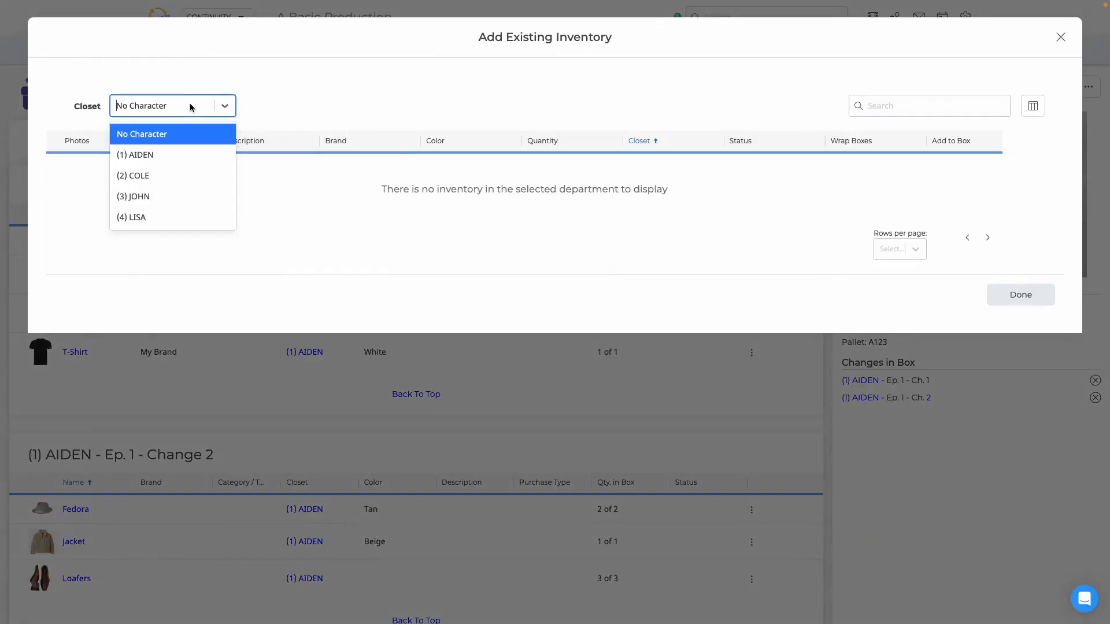
pyautogui.click(177, 175)
pyautogui.click(943, 324)
pyautogui.click(1021, 490)
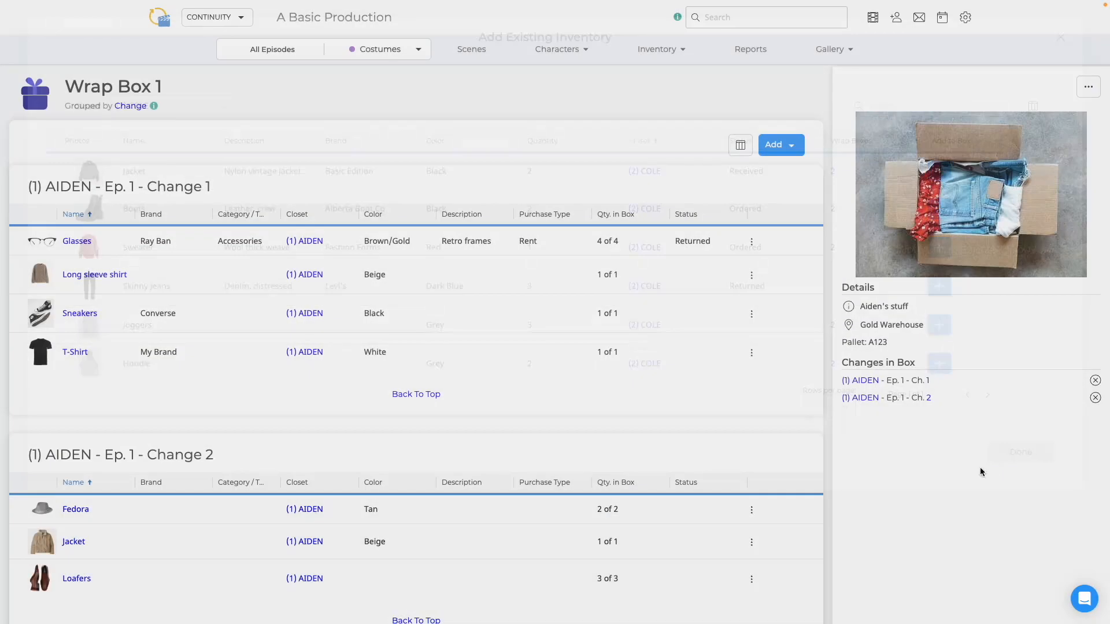
pyautogui.scroll(-3, 723, 528)
pyautogui.scroll(-1, 723, 533)
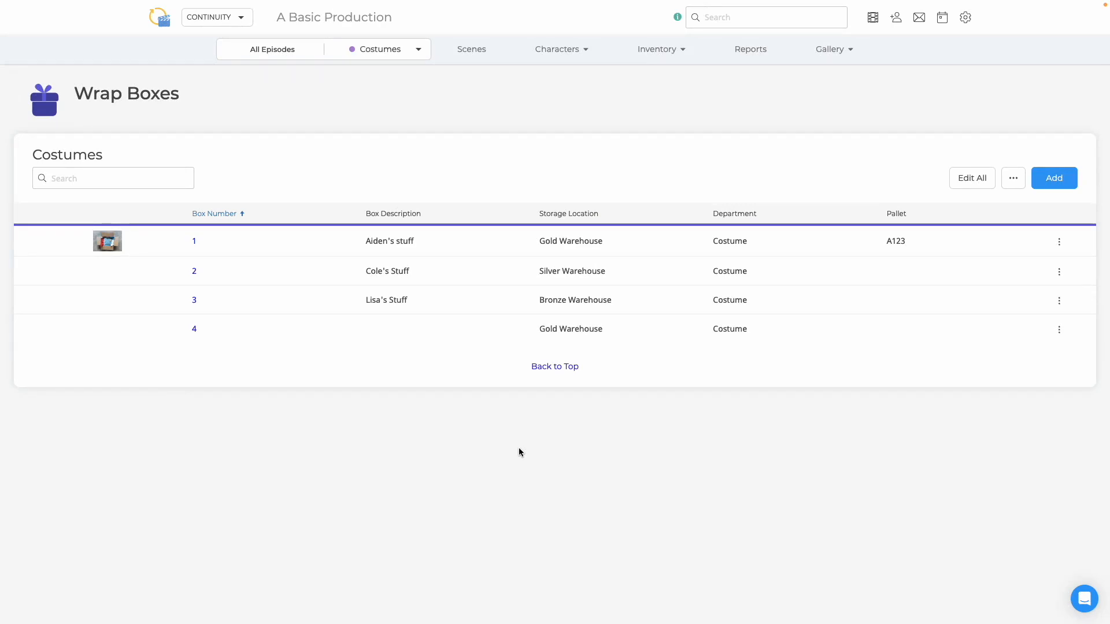
# Edit (2) COLE's Skinny Jeans in the costume inventory and assign a quantity of 2 to wrap box 3.
pyautogui.click(652, 52)
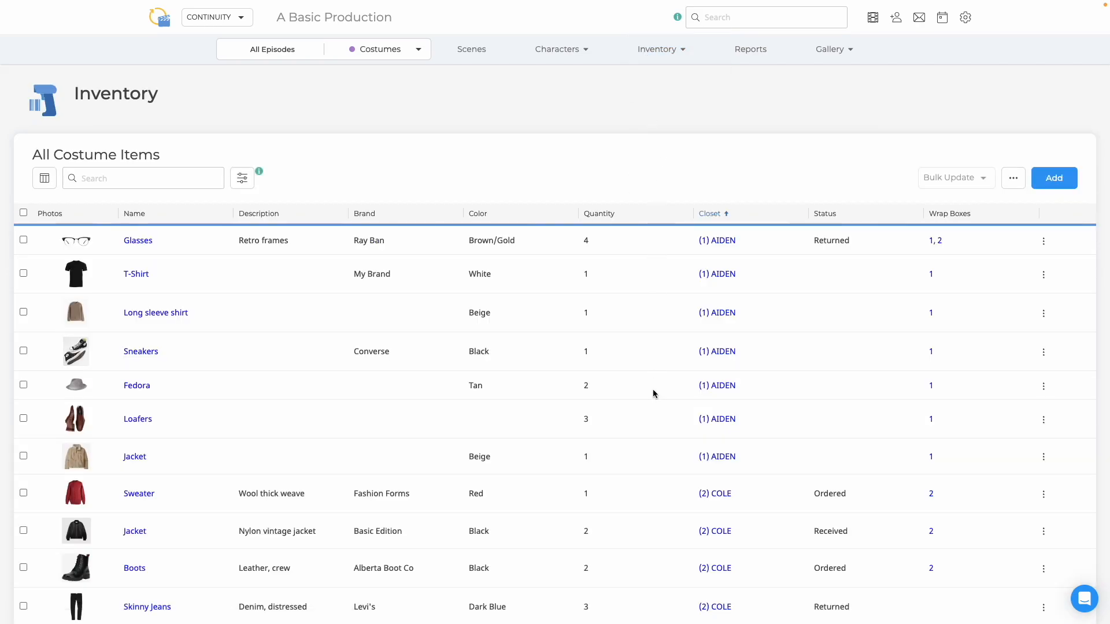
pyautogui.scroll(-3, 949, 335)
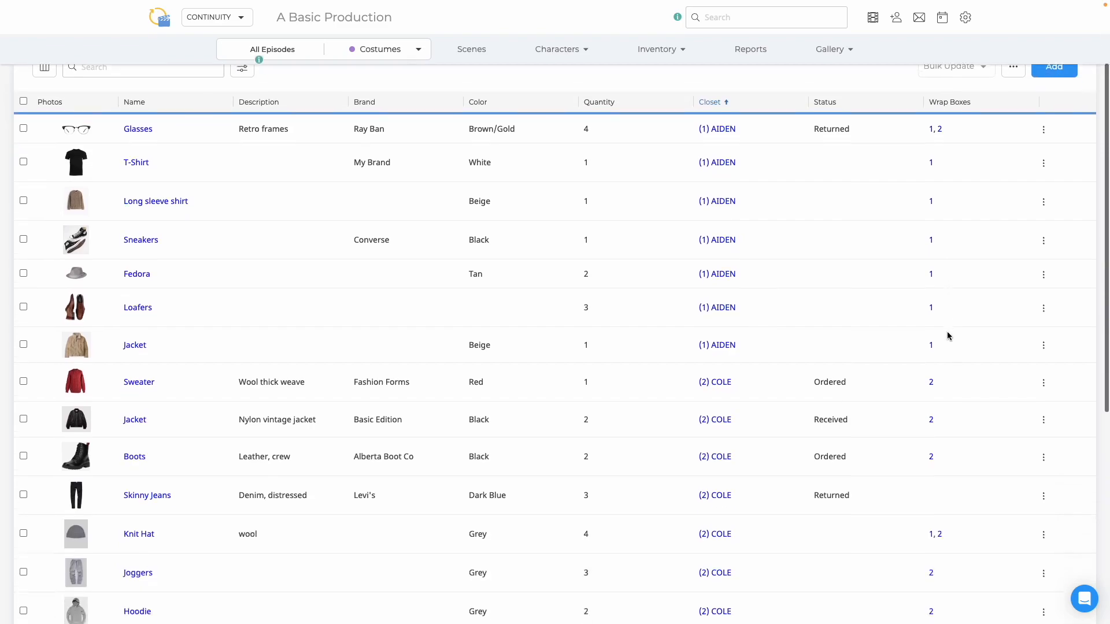
pyautogui.click(1042, 465)
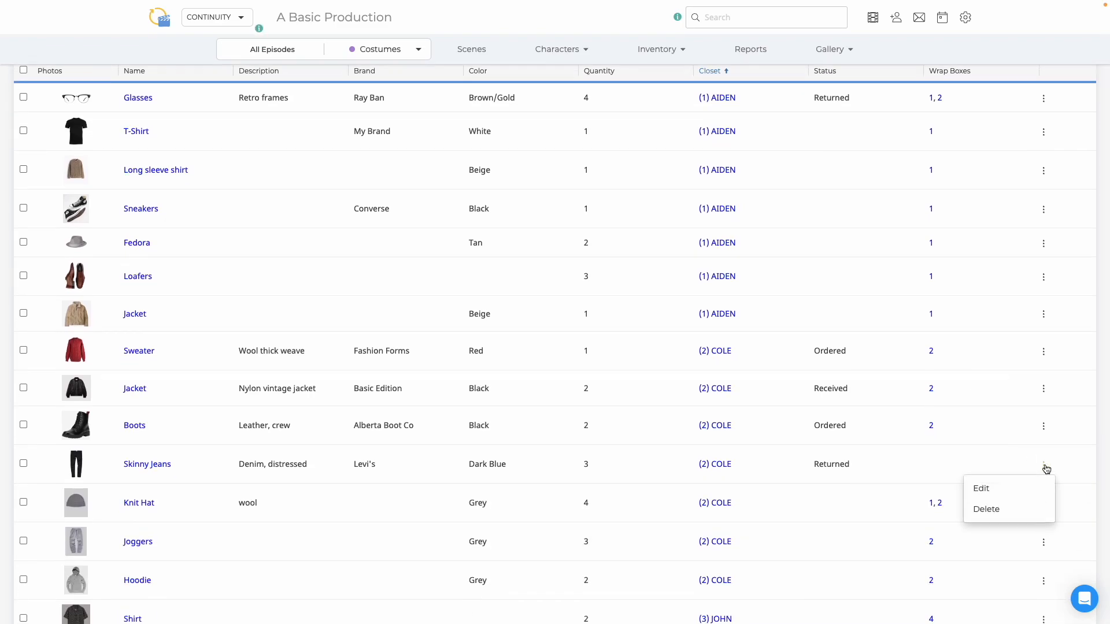
pyautogui.click(986, 491)
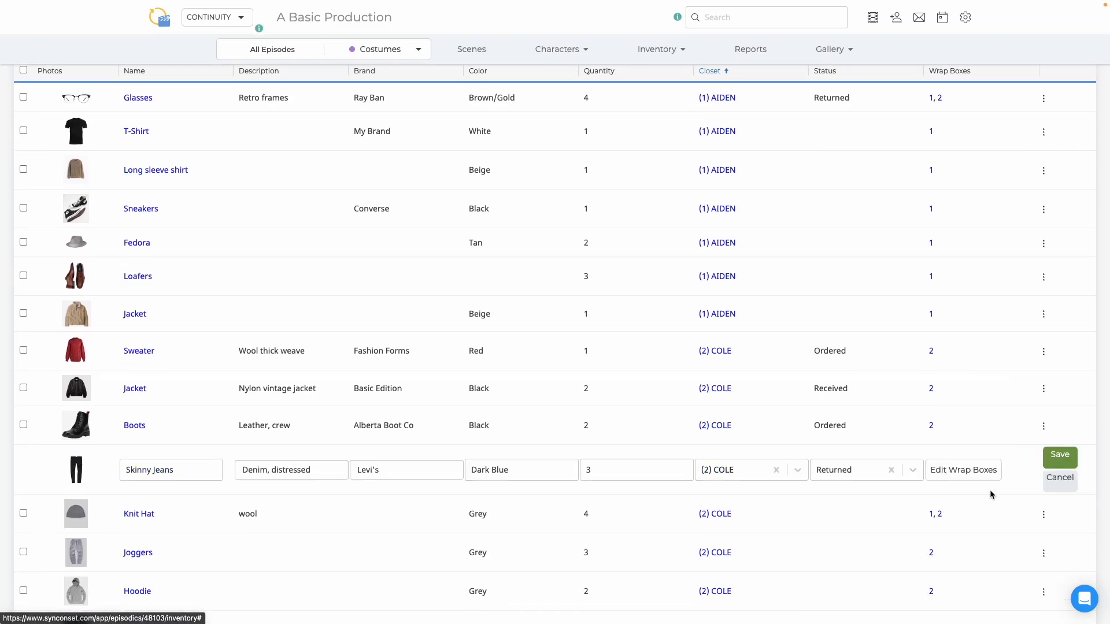
pyautogui.click(955, 475)
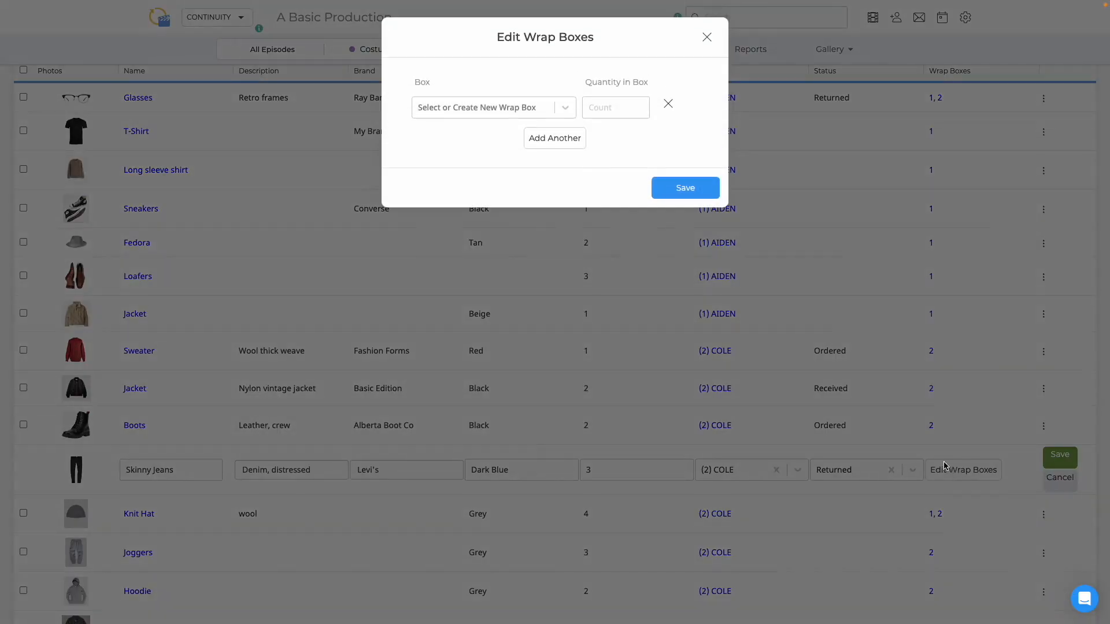
pyautogui.click(495, 109)
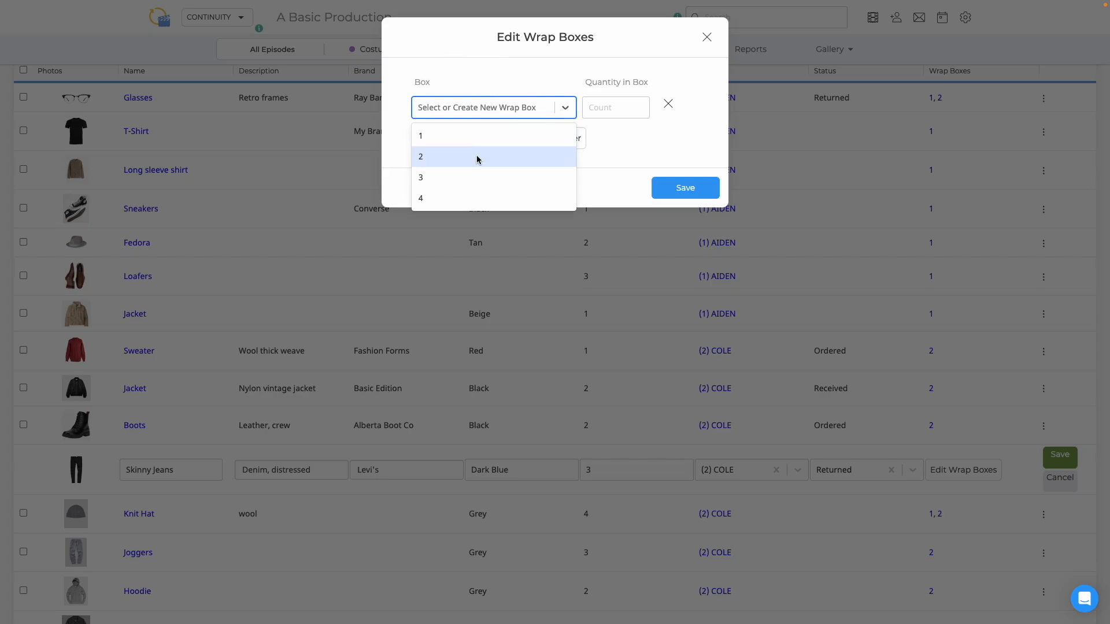
pyautogui.click(474, 176)
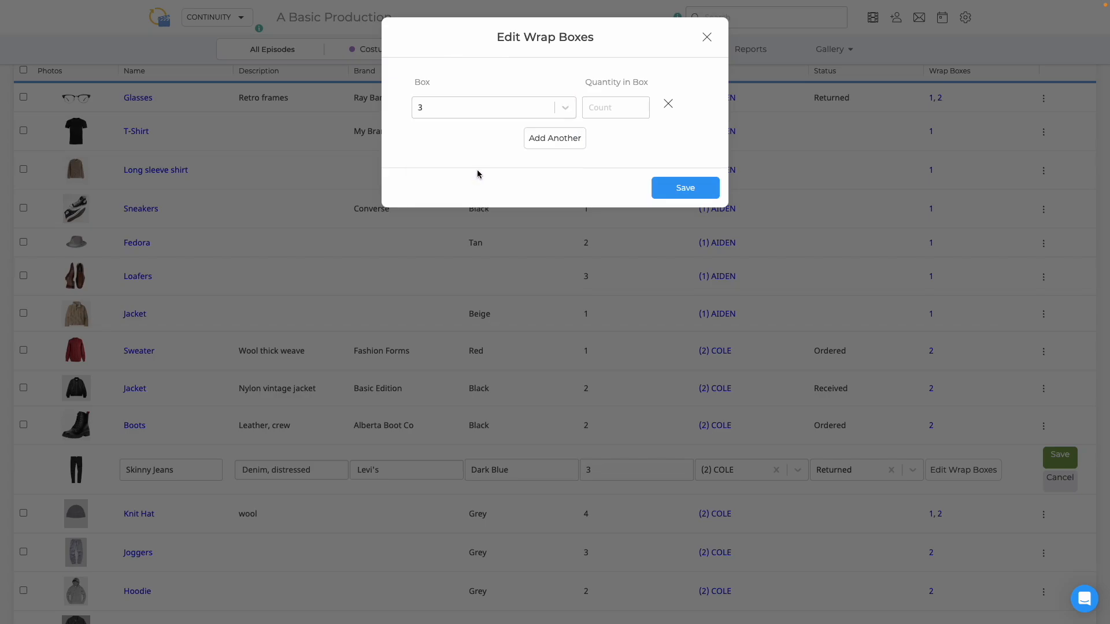
pyautogui.click(609, 108)
pyautogui.write('2')
# Assign a quantity of 1 of the Skinny Jeans to wrap box 4 as well and save the item.
pyautogui.click(554, 141)
pyautogui.click(536, 141)
pyautogui.click(491, 211)
pyautogui.click(594, 142)
pyautogui.write('1')
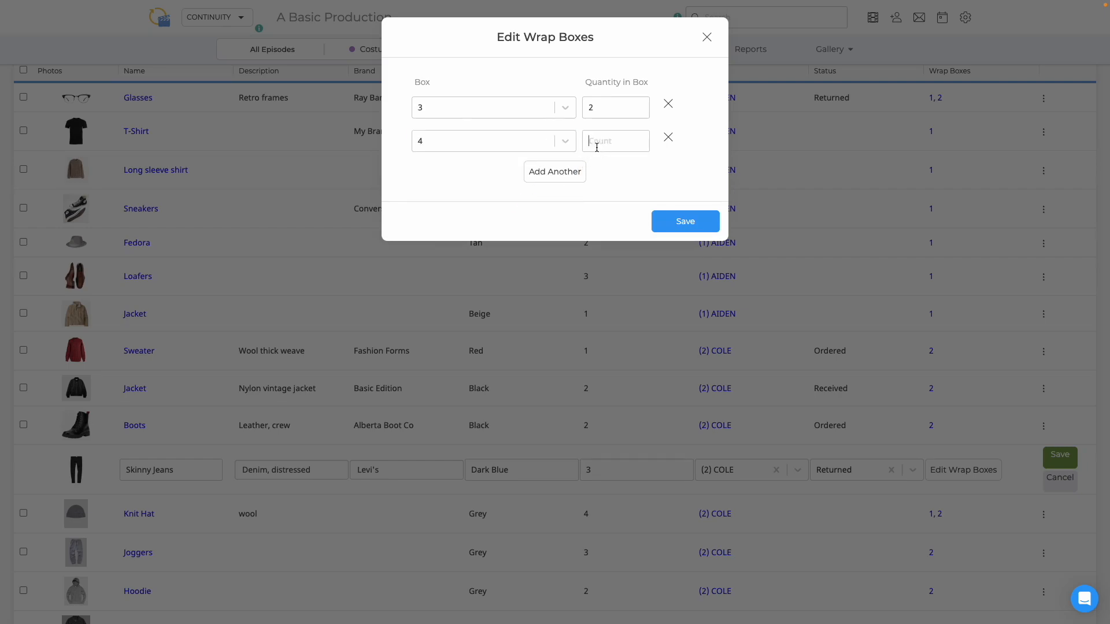
pyautogui.click(680, 225)
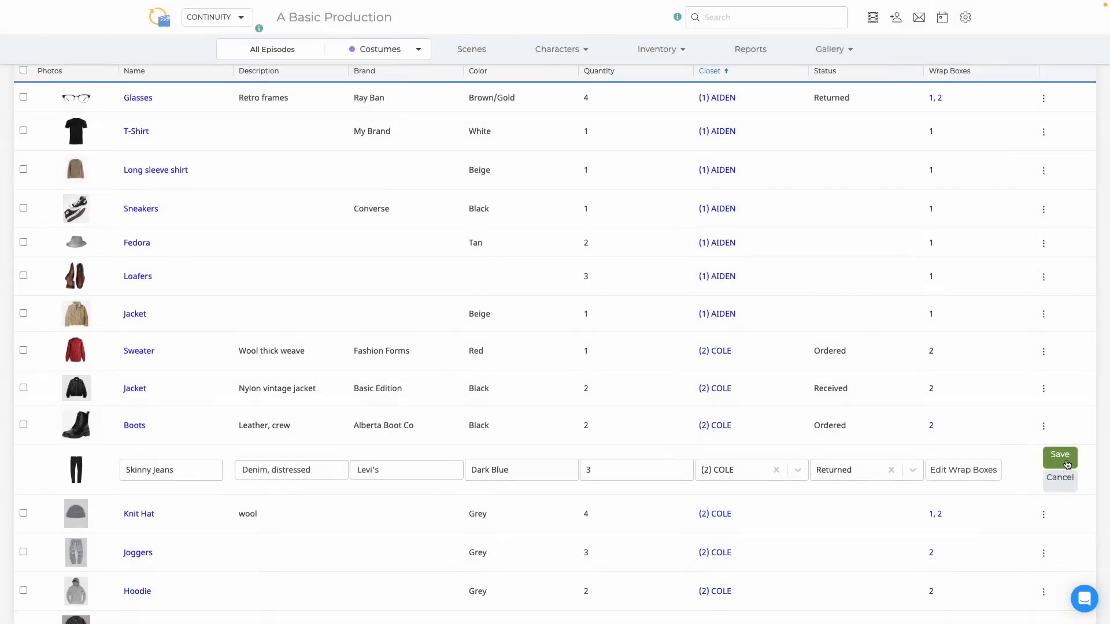
pyautogui.click(1060, 455)
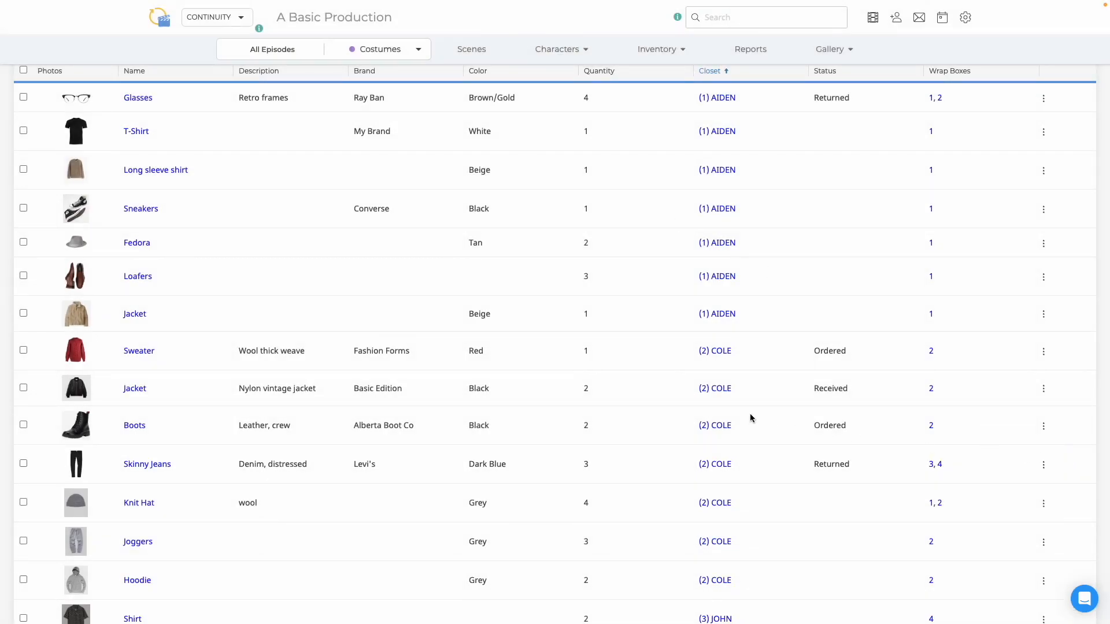
# Bulk-update (3) JOHN's brown distressed Jeans and brown leather Boots to wrap box 4 and save.
pyautogui.scroll(-5, 751, 418)
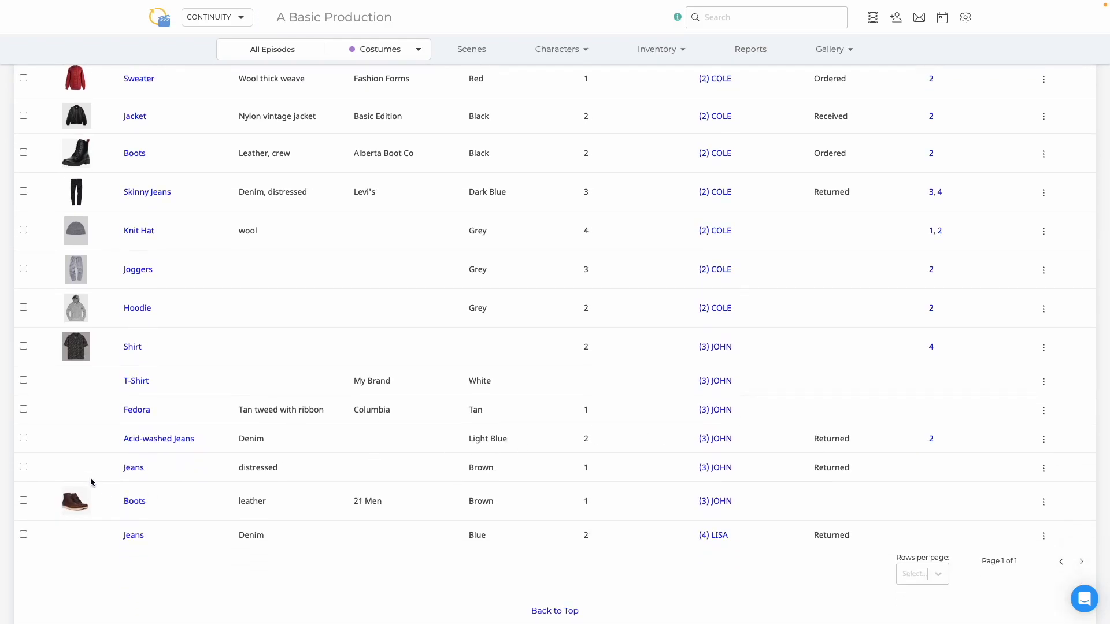
pyautogui.click(23, 467)
pyautogui.click(24, 501)
pyautogui.scroll(8, 587, 337)
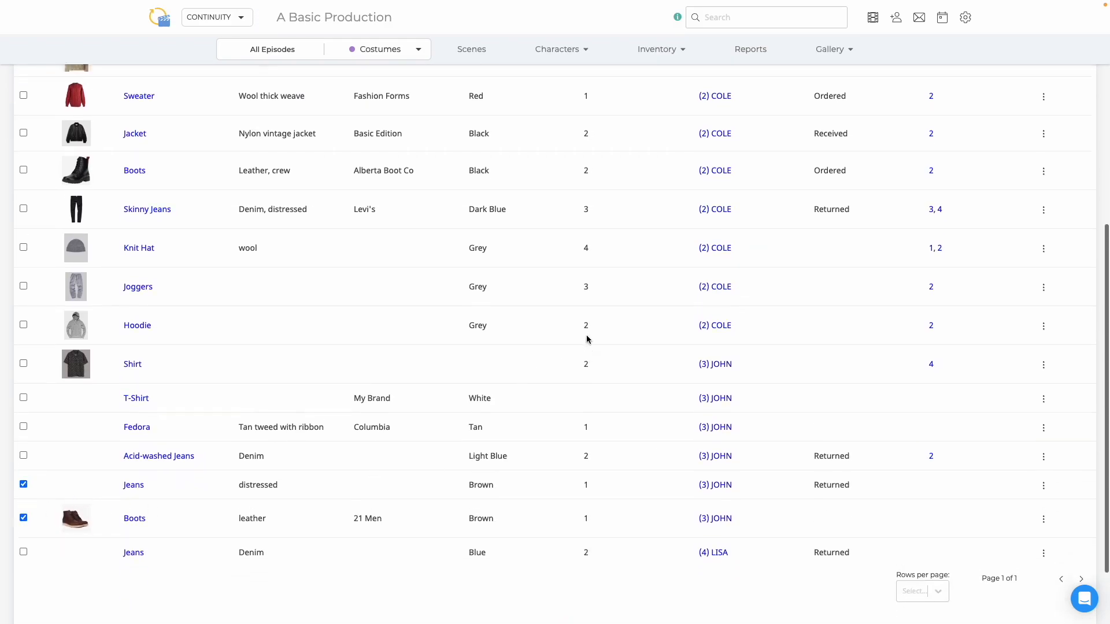
pyautogui.click(953, 179)
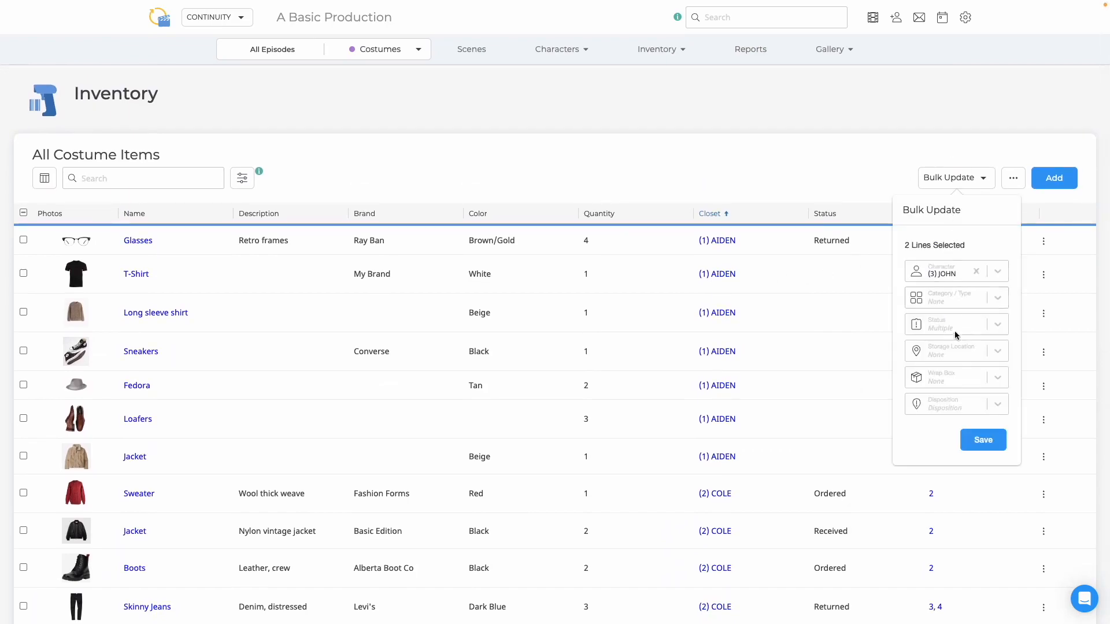
pyautogui.click(954, 381)
pyautogui.click(946, 469)
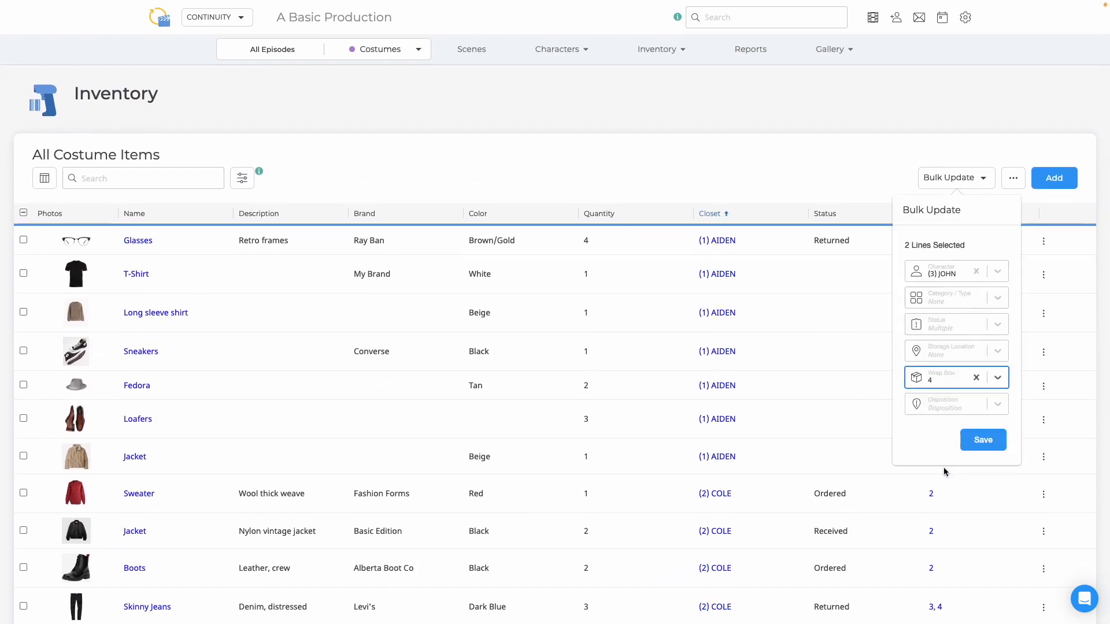
pyautogui.click(984, 441)
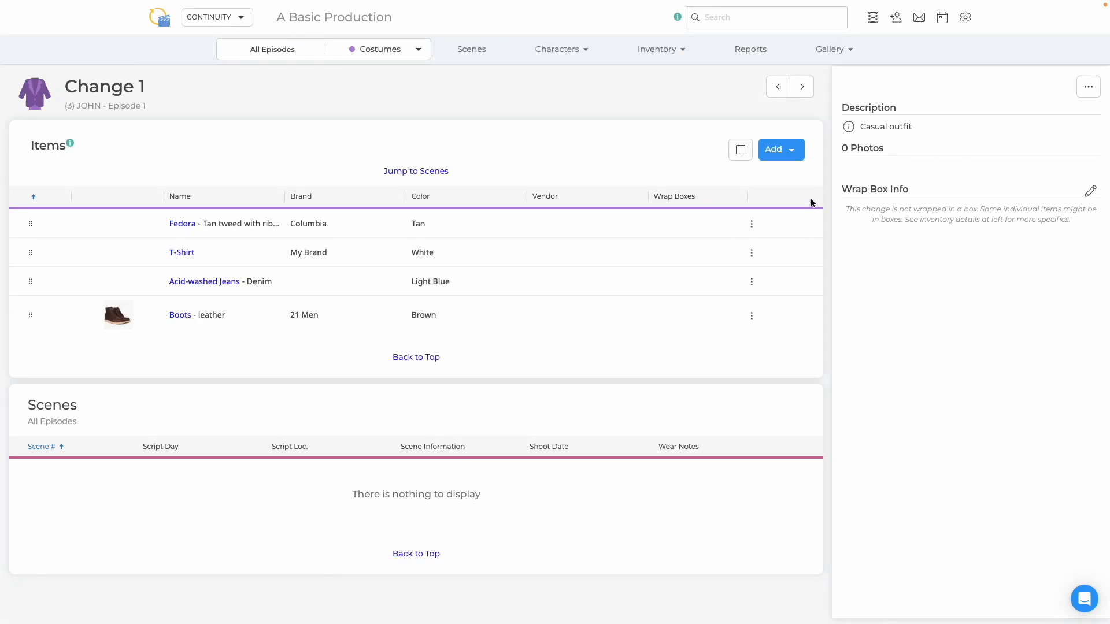
# Assign (3) JOHN's Change 1 in Episode 1 to wrap box 3 and save.
pyautogui.click(1091, 194)
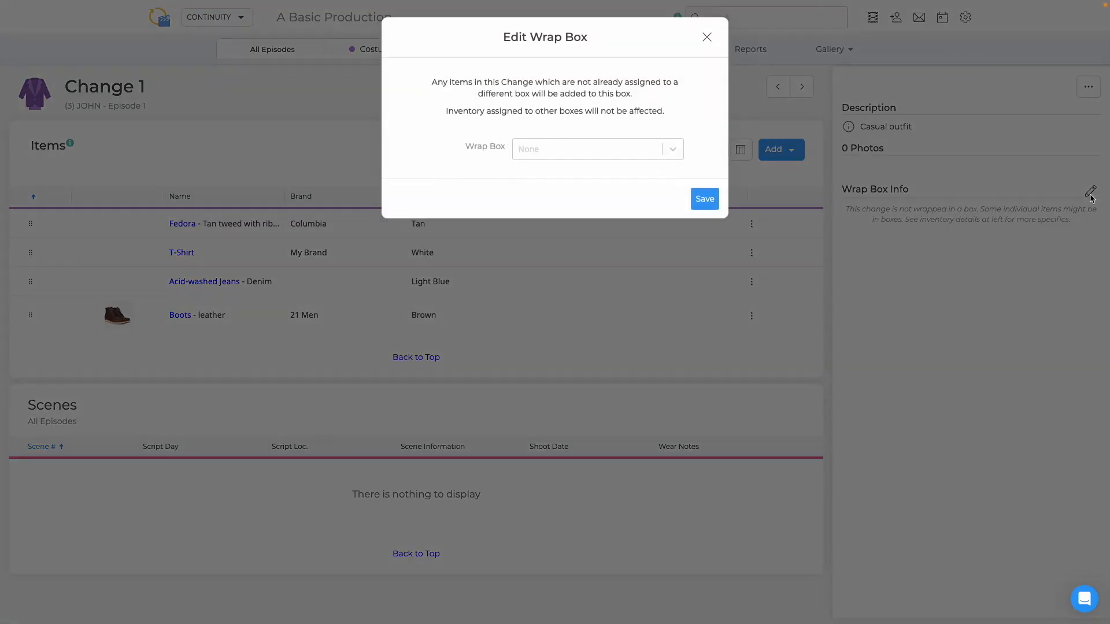
pyautogui.click(581, 152)
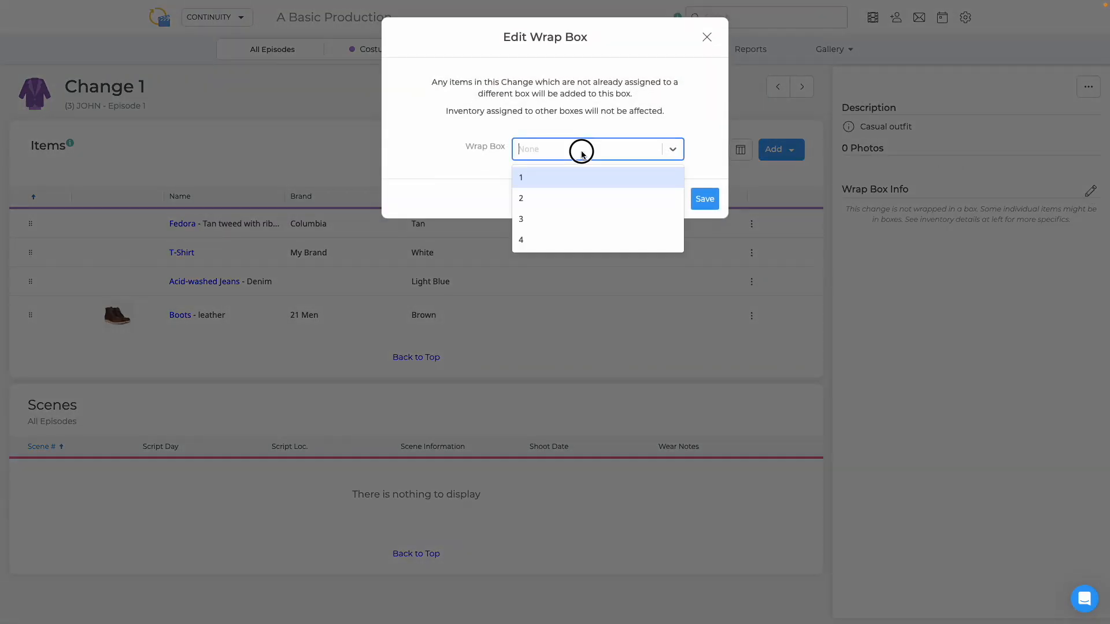
pyautogui.click(564, 223)
pyautogui.click(706, 203)
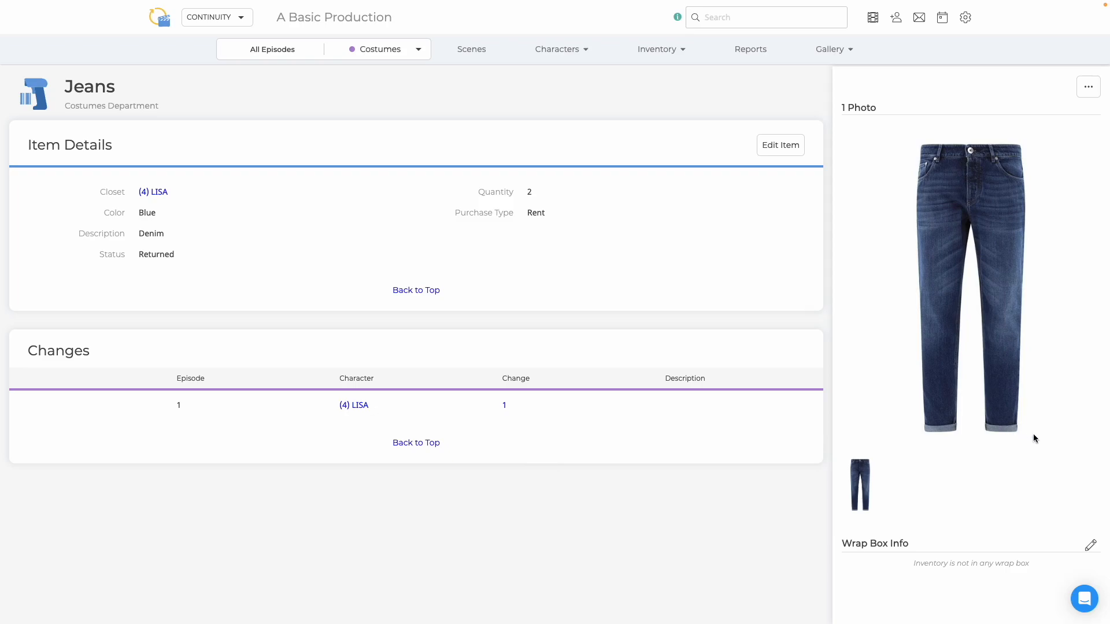
# Put a quantity of 2 of (4) LISA's blue denim Jeans into an existing wrap box and save.
pyautogui.click(1091, 548)
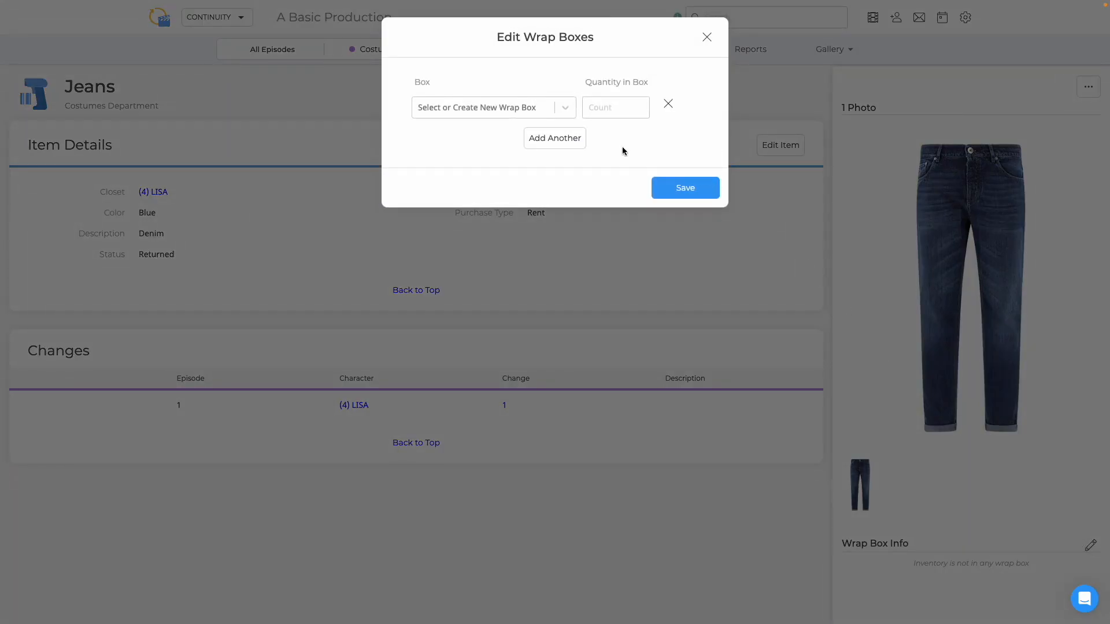
pyautogui.click(552, 109)
pyautogui.click(518, 197)
pyautogui.write('2')
pyautogui.click(683, 186)
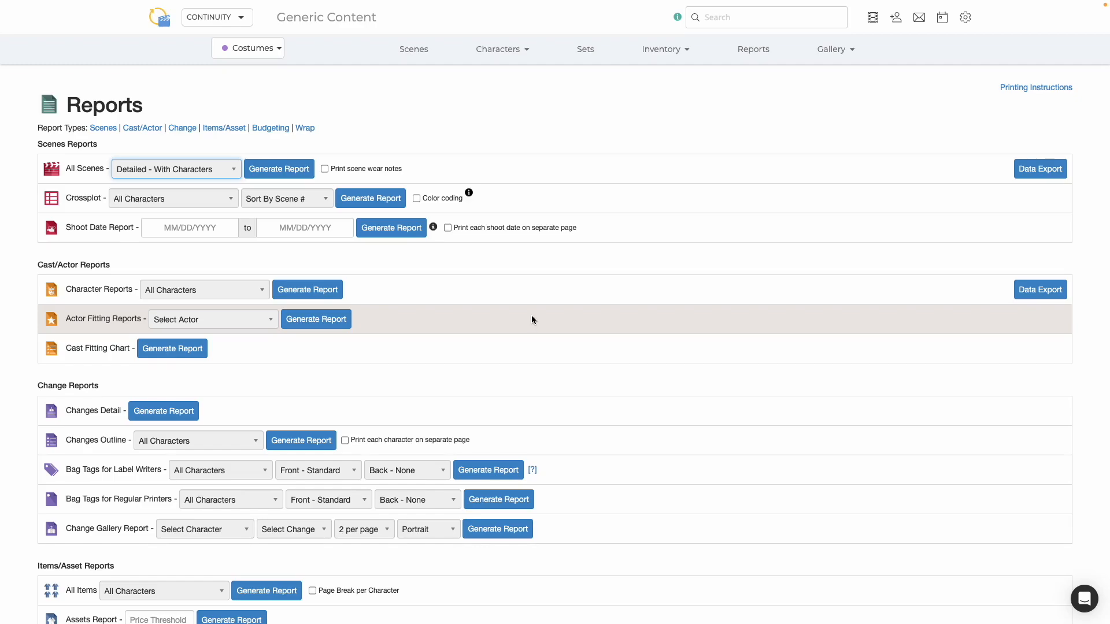
# Turn on printing of scene wear notes for the All Scenes report and export the scenes data.
pyautogui.click(182, 169)
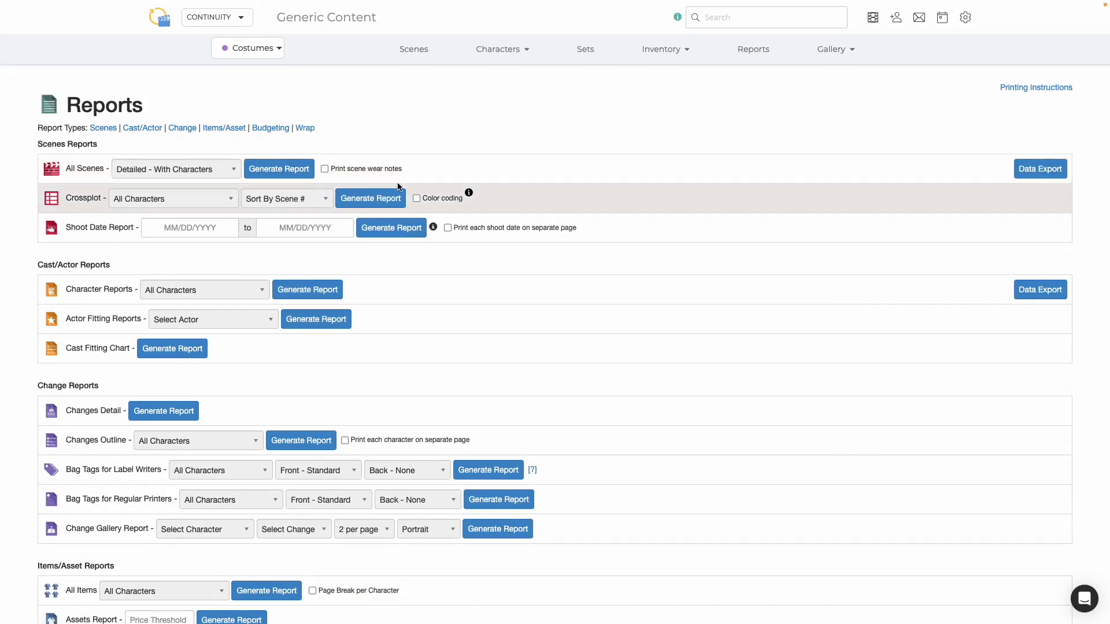
pyautogui.click(325, 169)
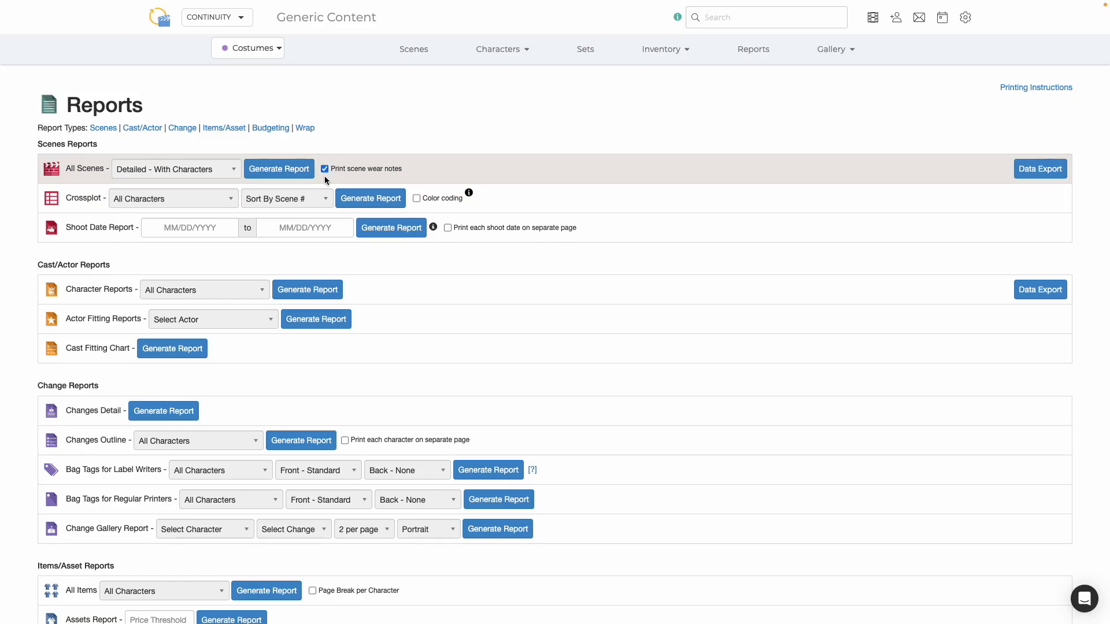
pyautogui.click(1040, 169)
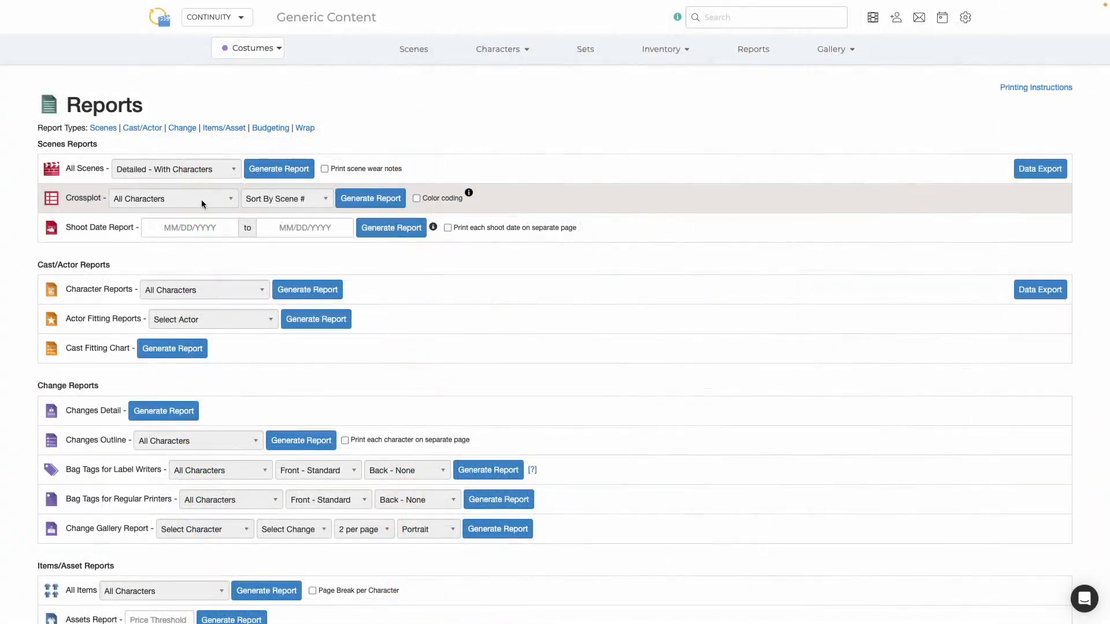
# Review the Crossplot report's character and sort choices, keeping All Characters and Sort By Scene #, and turn on color coding.
pyautogui.click(206, 205)
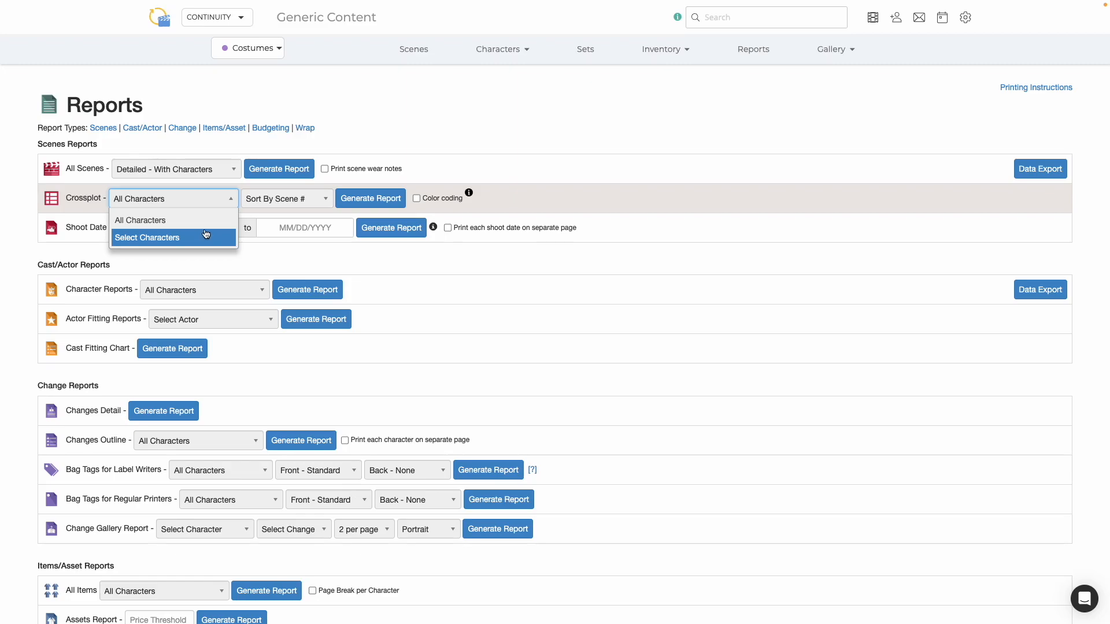
pyautogui.click(230, 198)
pyautogui.click(320, 199)
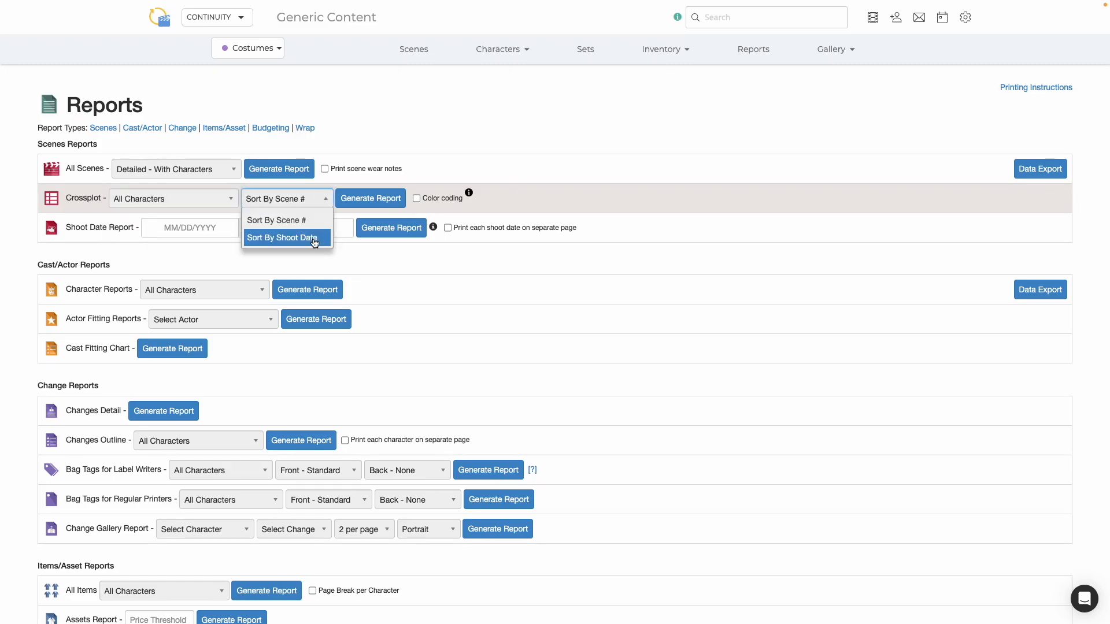
pyautogui.click(329, 204)
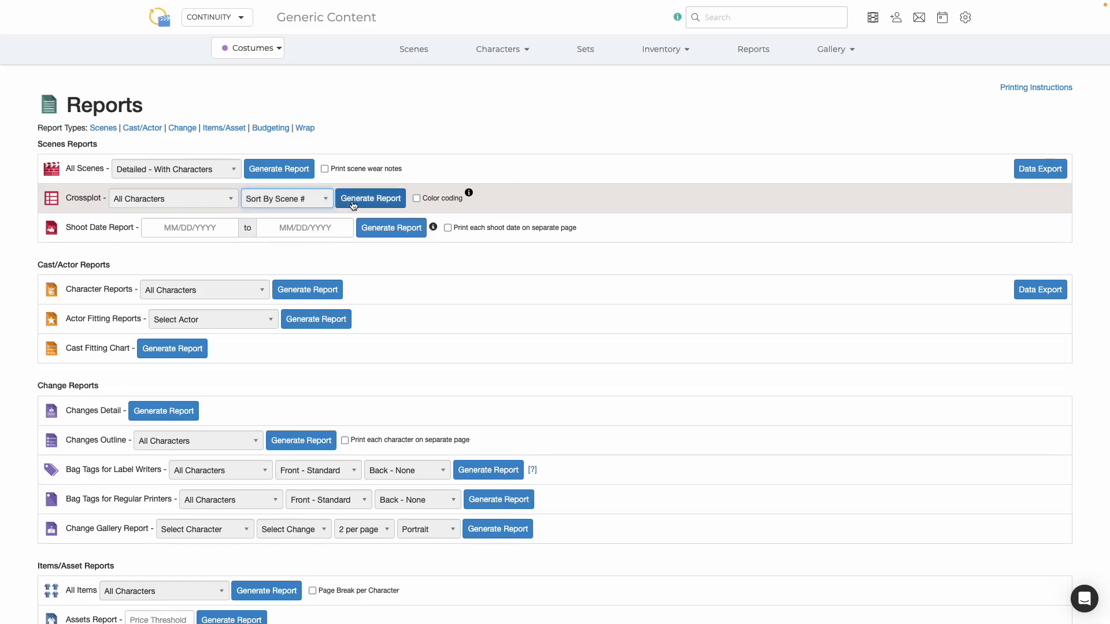
pyautogui.click(416, 198)
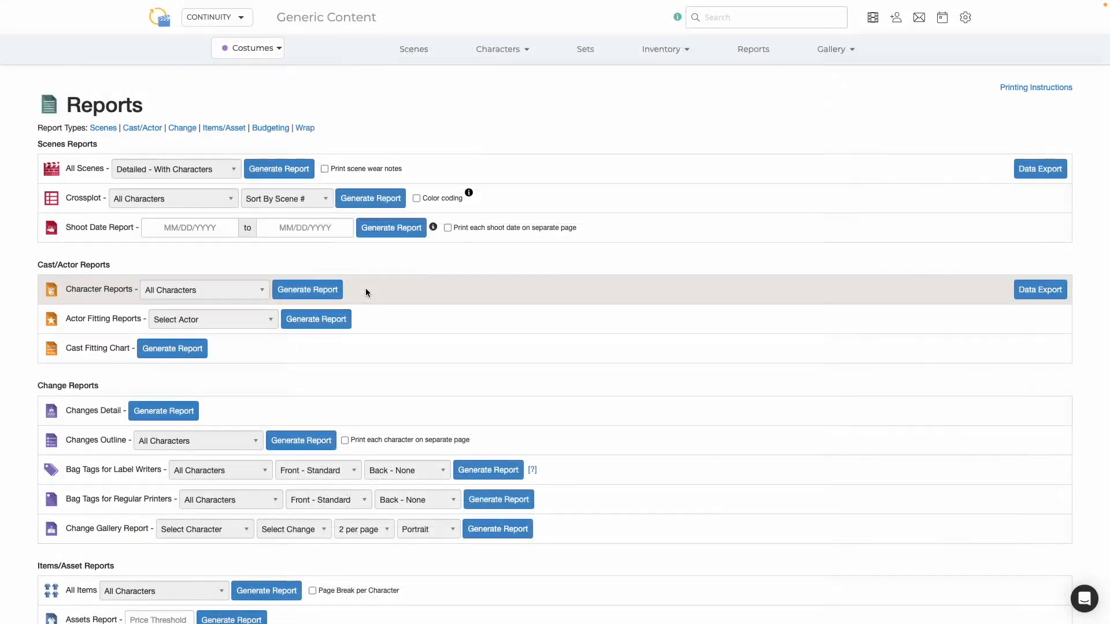
# Check the character choices for Character Reports and generate the Cast Fitting Chart.
pyautogui.click(239, 291)
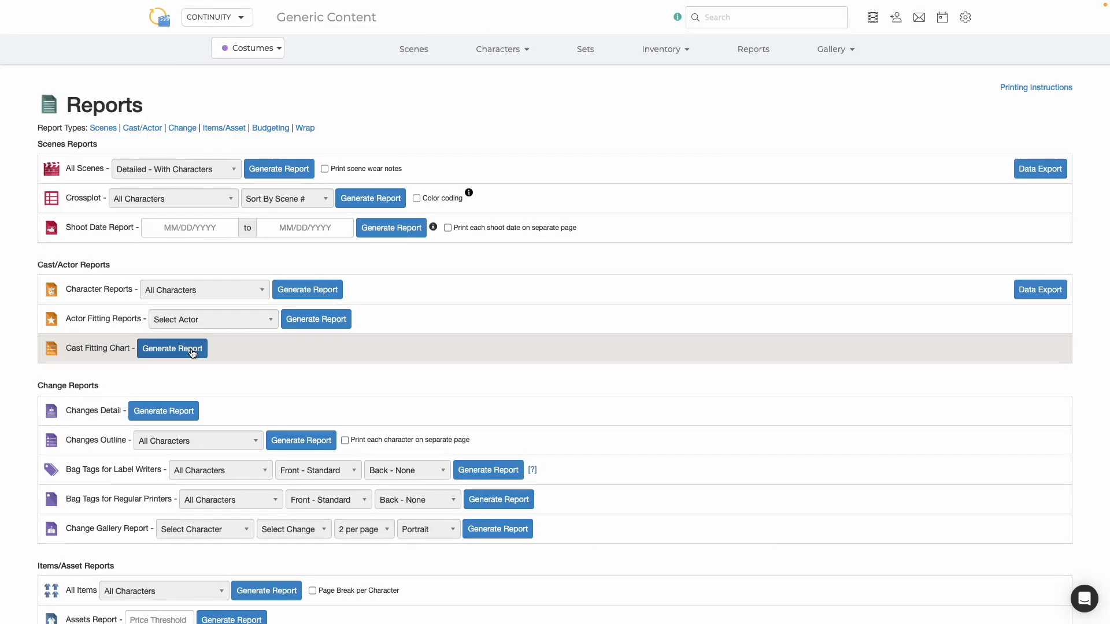
pyautogui.click(173, 348)
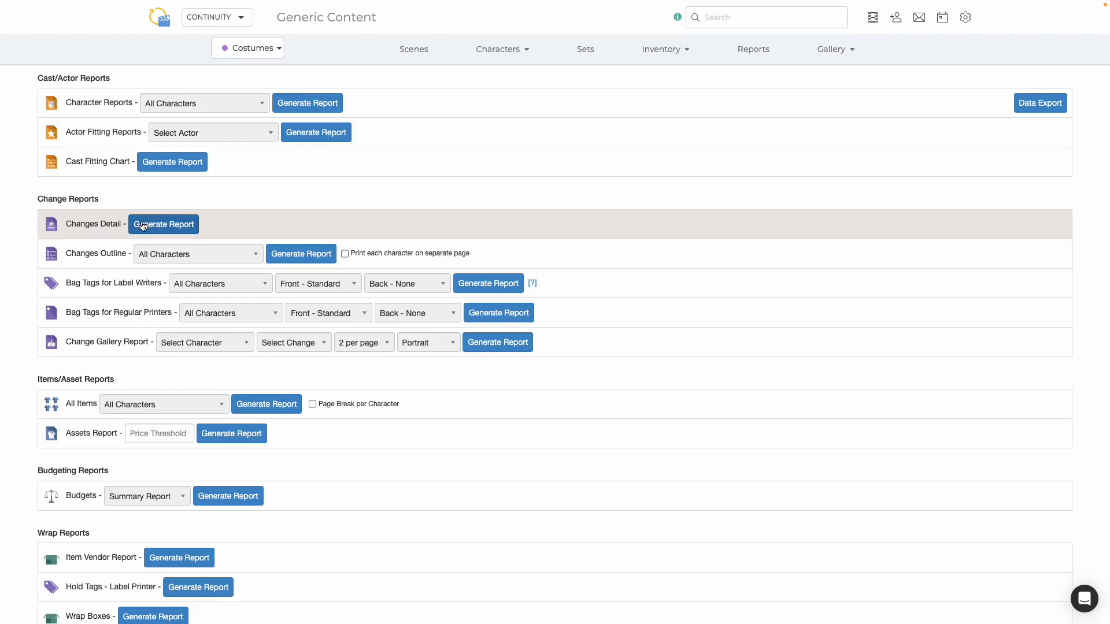
# Open the Changes Detail report options and examine the choices for sorting by scene, including its order and scene selection.
pyautogui.click(165, 231)
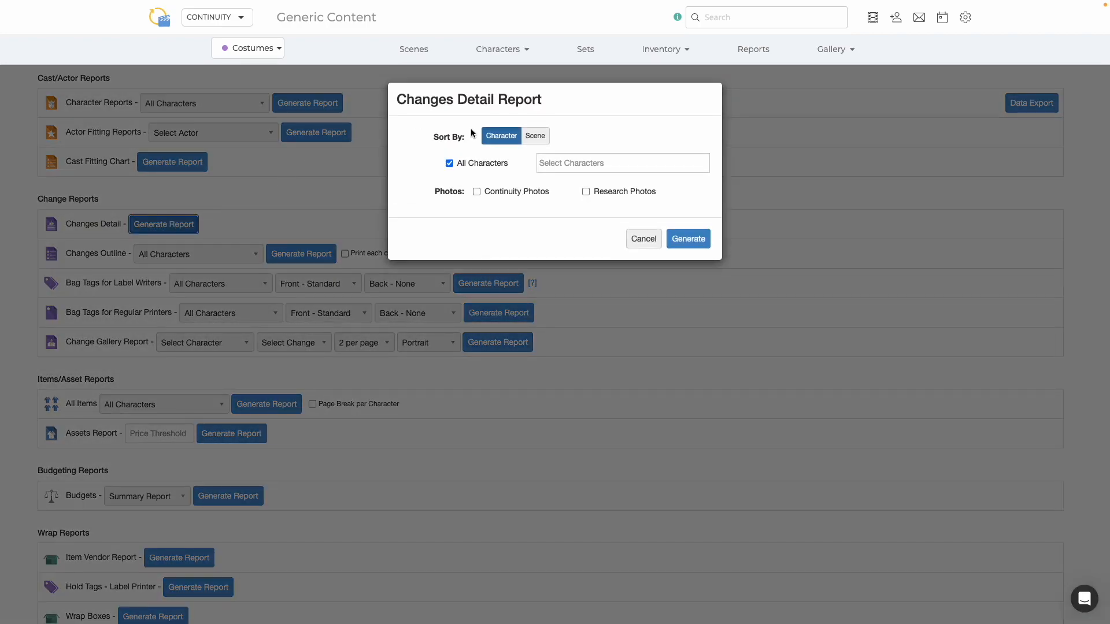
pyautogui.click(532, 140)
pyautogui.click(508, 136)
pyautogui.click(532, 139)
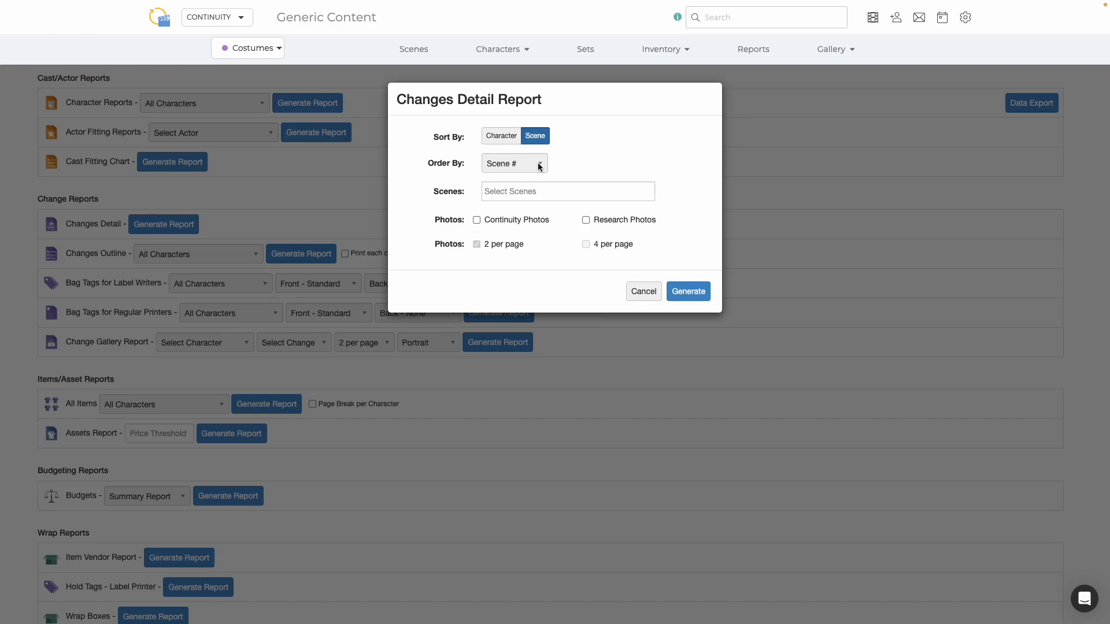
pyautogui.click(542, 166)
pyautogui.click(539, 165)
pyautogui.click(539, 191)
pyautogui.click(581, 165)
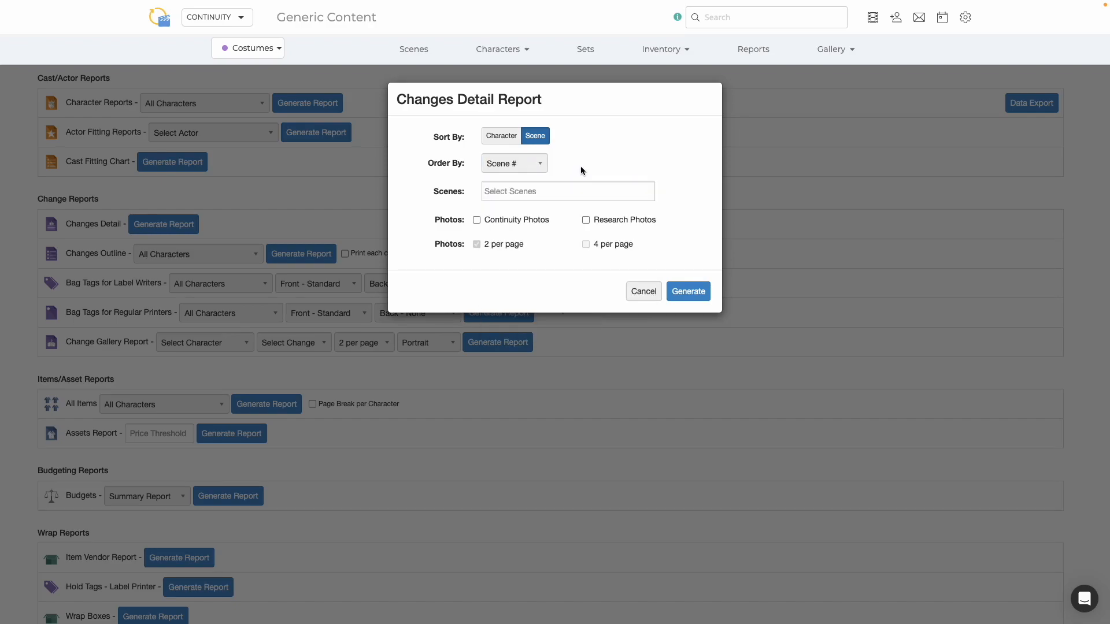
# Generate the Changes Detail report sorted by character for all characters, with continuity photos included.
pyautogui.click(497, 136)
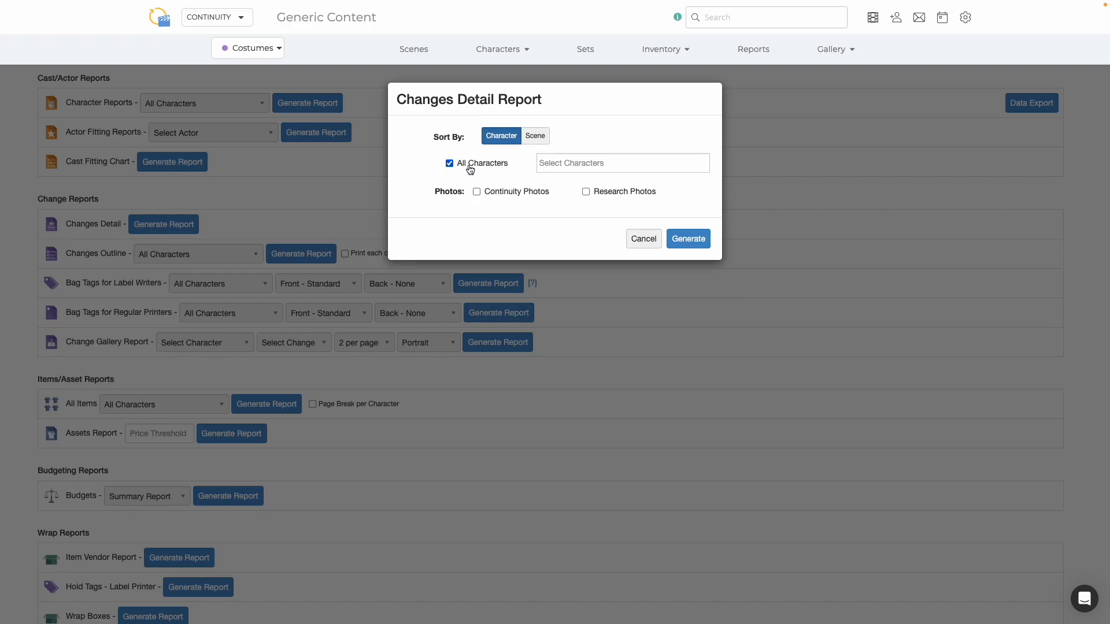
pyautogui.click(555, 165)
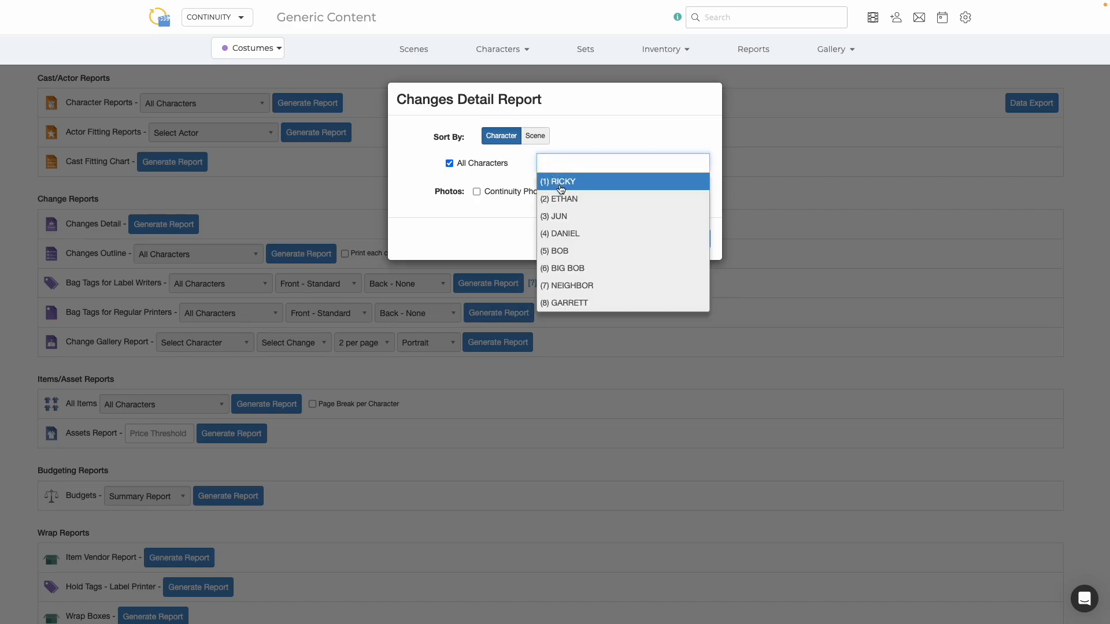
pyautogui.click(501, 174)
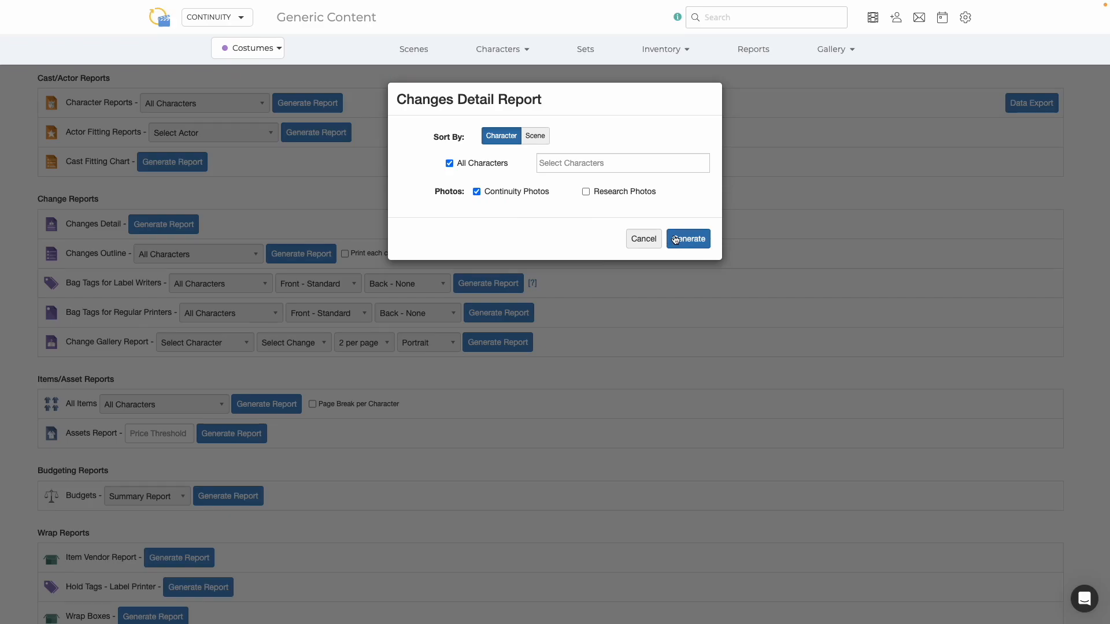
pyautogui.click(676, 239)
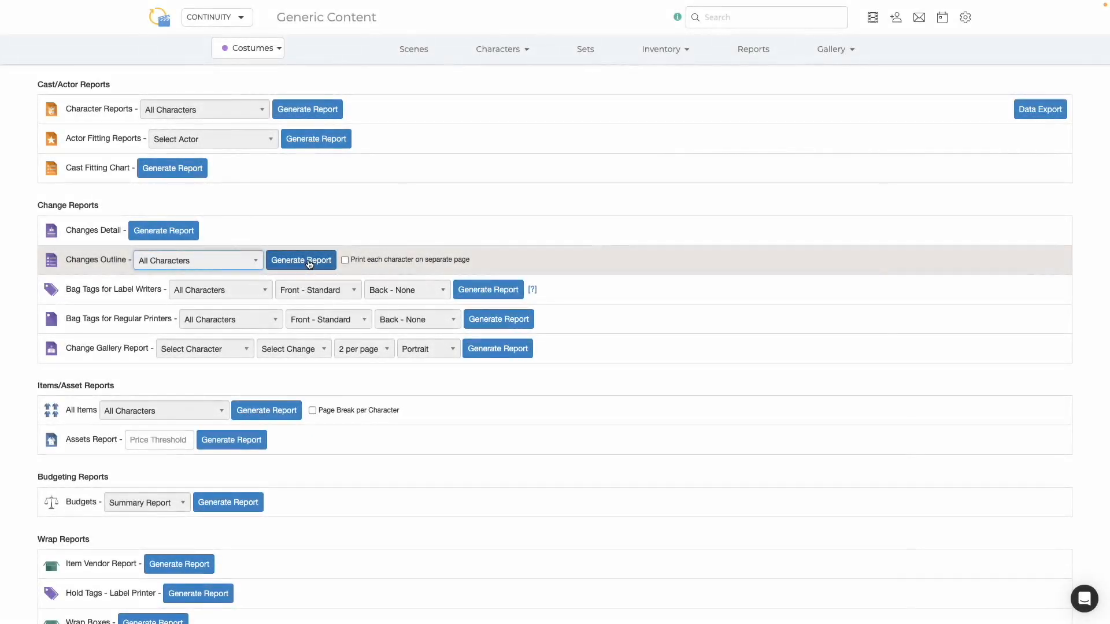
# Generate the Changes Outline report for all characters and turn on printing each character on a separate page.
pyautogui.click(309, 262)
pyautogui.click(252, 256)
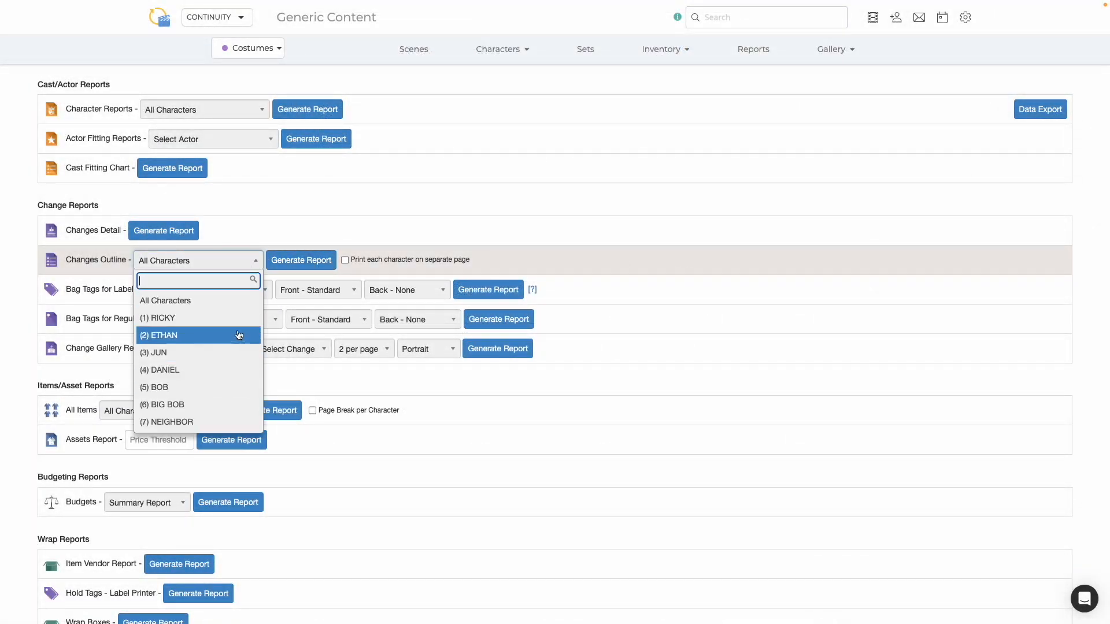
pyautogui.click(254, 260)
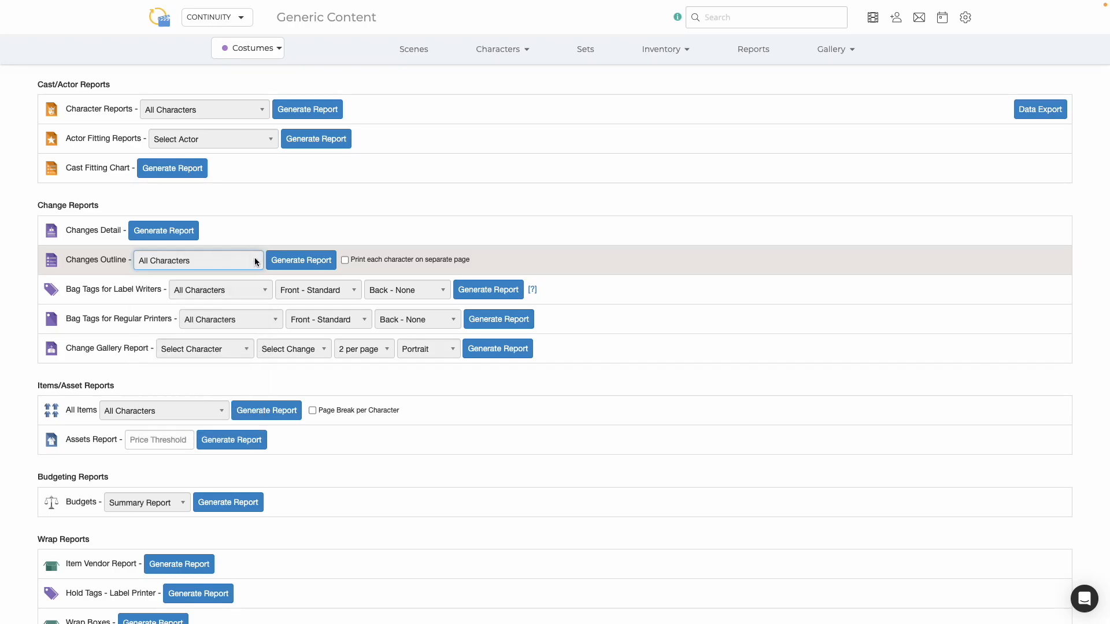
pyautogui.click(345, 261)
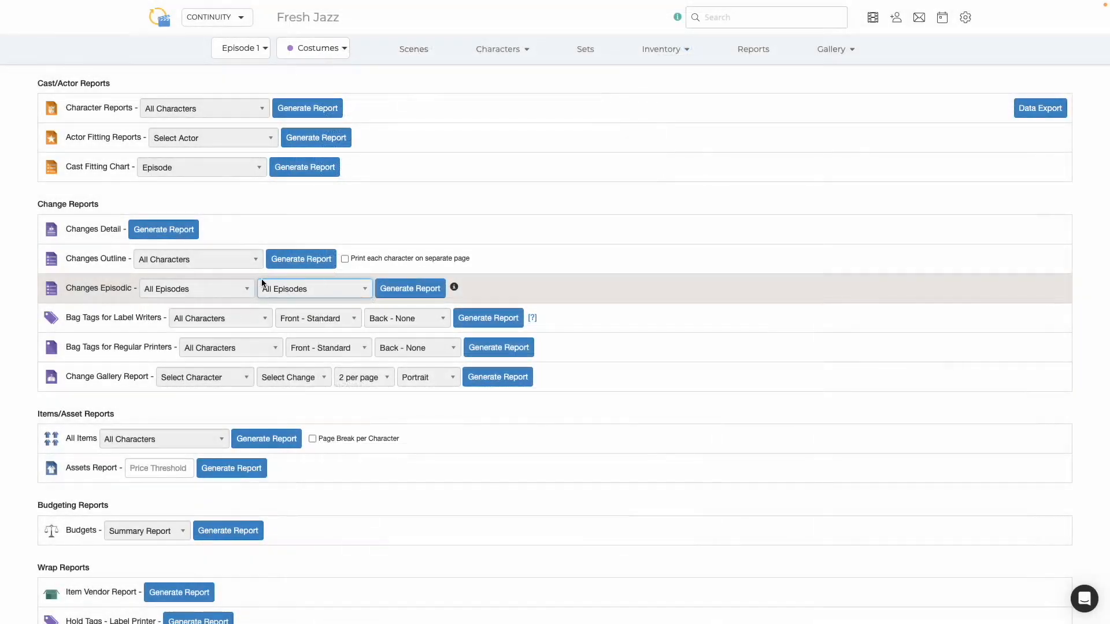
# Set the Changes Episodic report's range from episode 1 Pilot to episode 3 Autumn Dreams in the Fresh Jazz production.
pyautogui.click(242, 289)
pyautogui.click(236, 344)
pyautogui.click(299, 289)
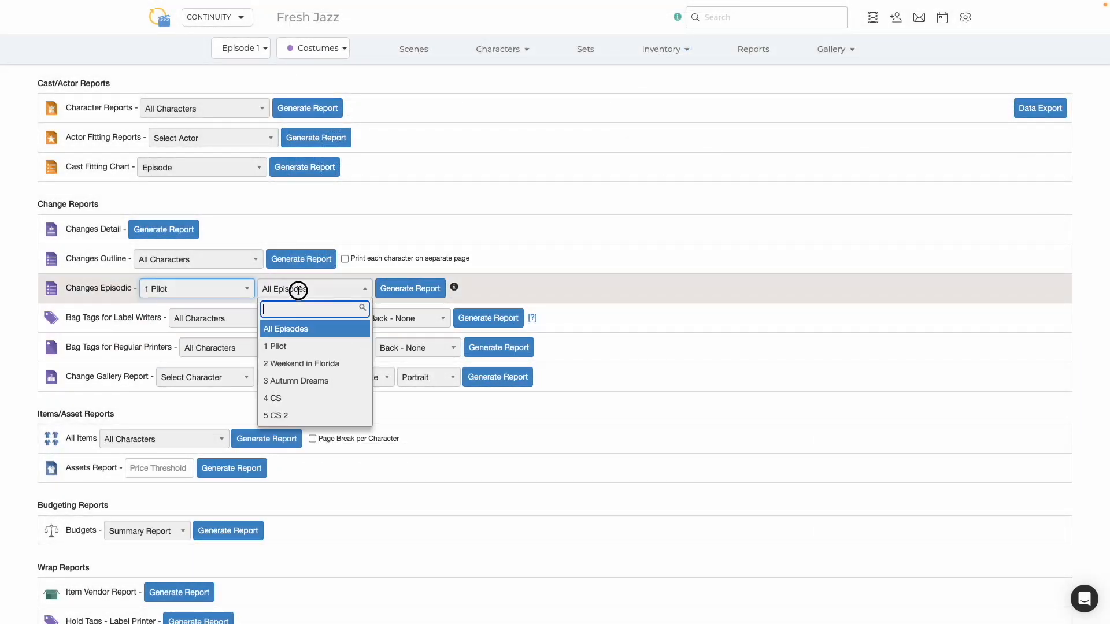
pyautogui.click(301, 379)
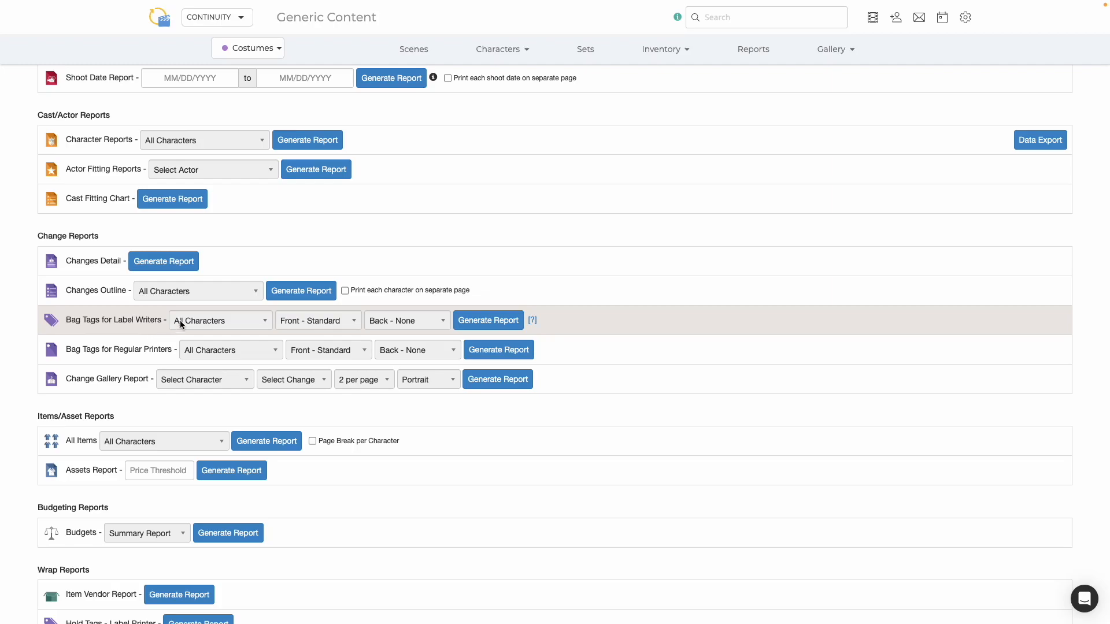
# Examine the character, front and back layout choices for the Bag Tags for Label Writers report.
pyautogui.click(268, 325)
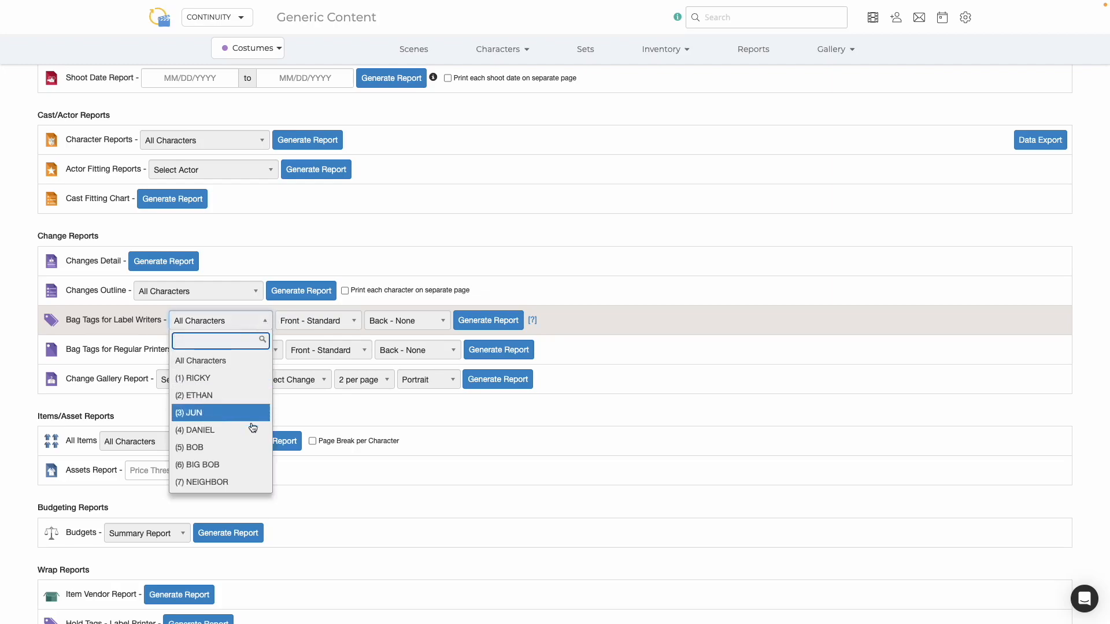
pyautogui.click(263, 324)
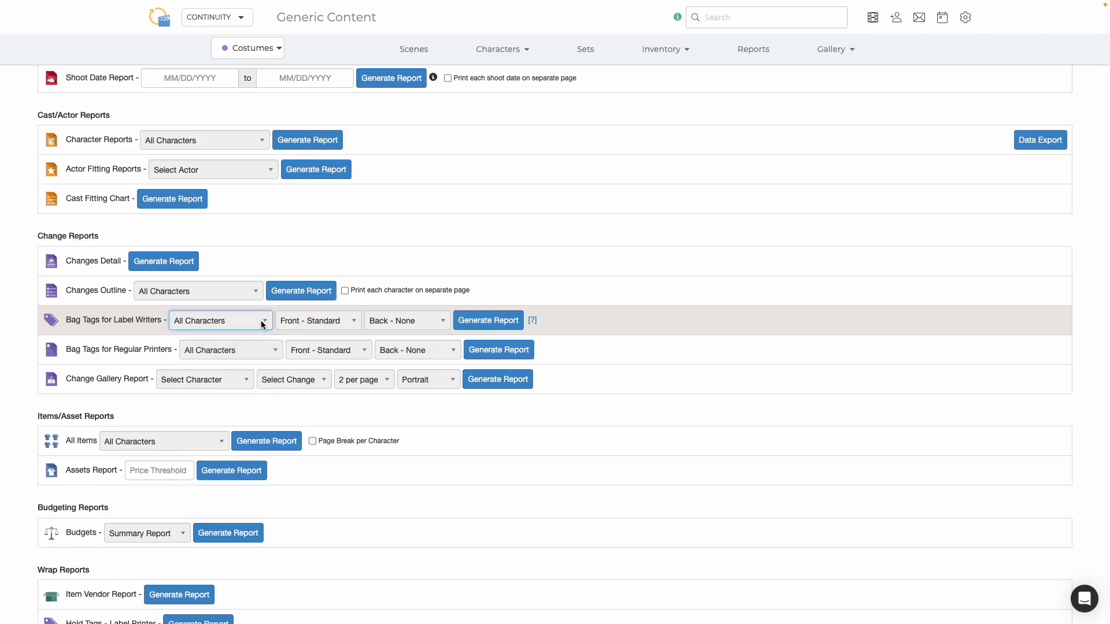
pyautogui.click(355, 322)
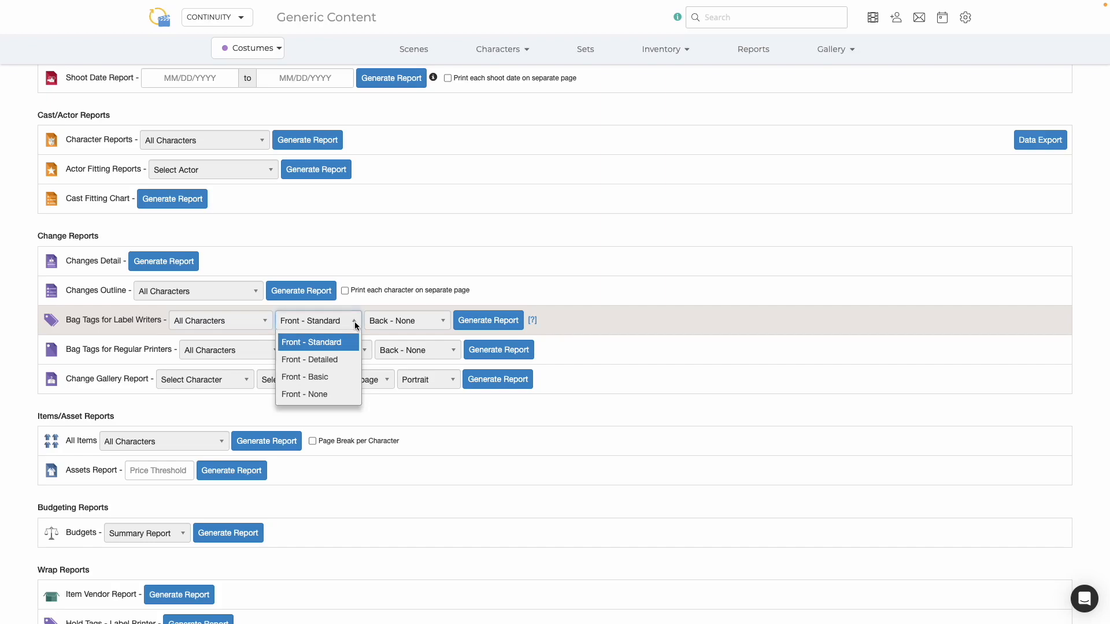
pyautogui.click(355, 323)
pyautogui.click(401, 322)
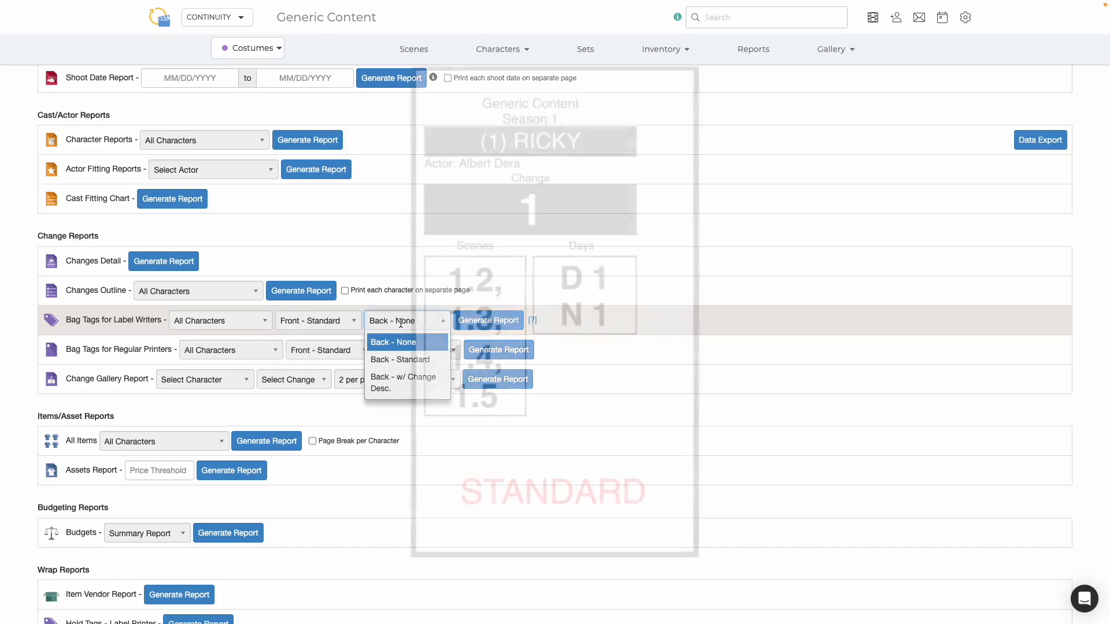
pyautogui.click(401, 322)
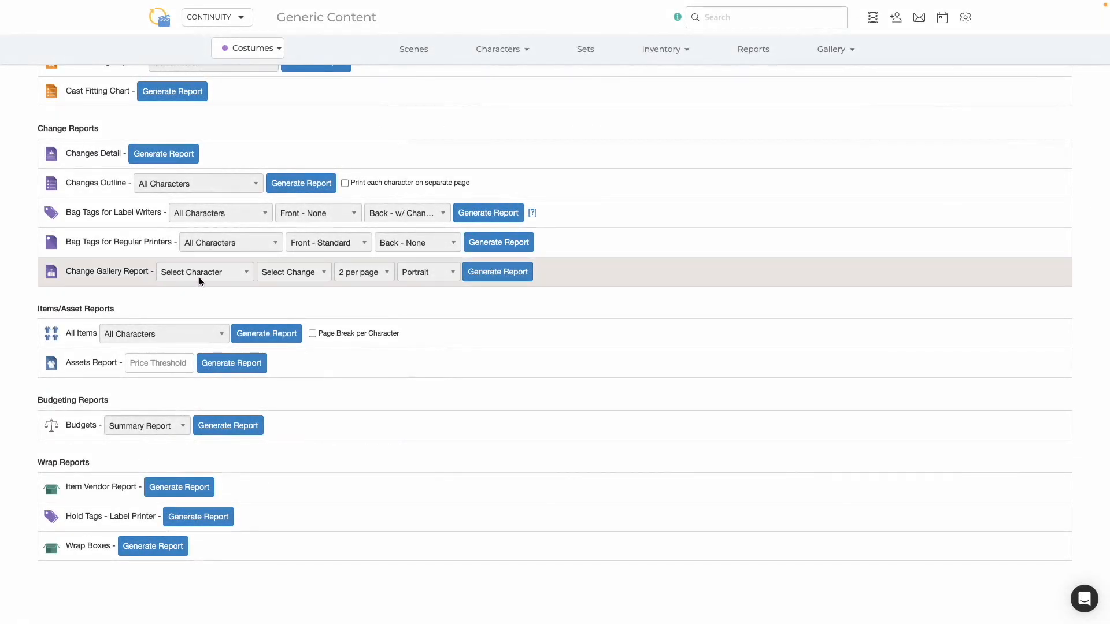
# Generate the Change Gallery Report for character 1, change 2, with 4 per page in Portrait orientation.
pyautogui.click(239, 273)
pyautogui.click(219, 328)
pyautogui.click(292, 273)
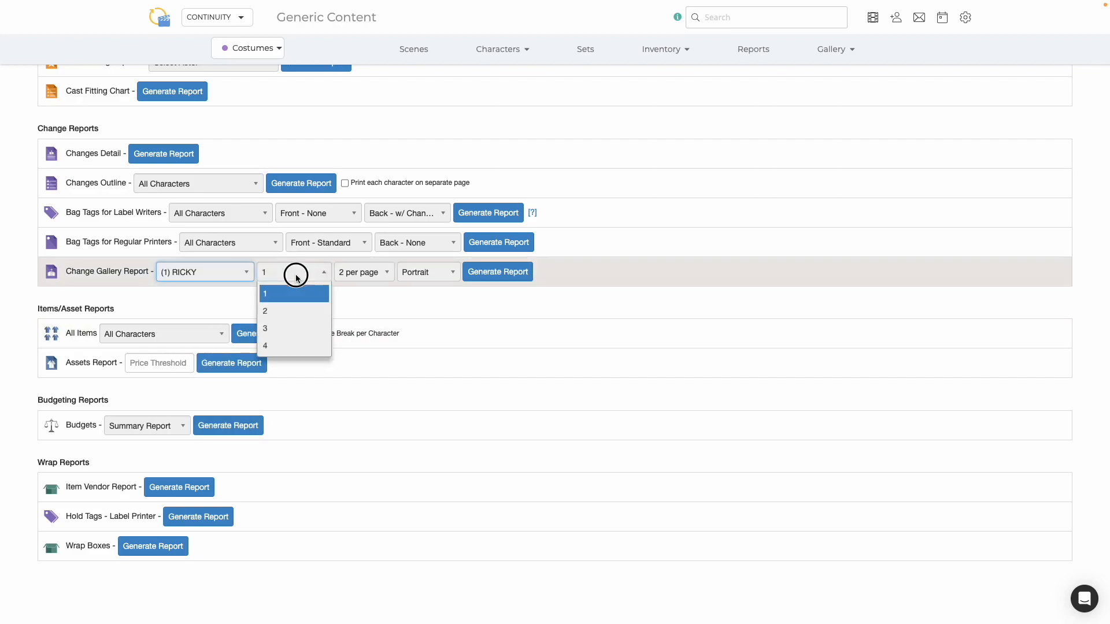
pyautogui.click(288, 315)
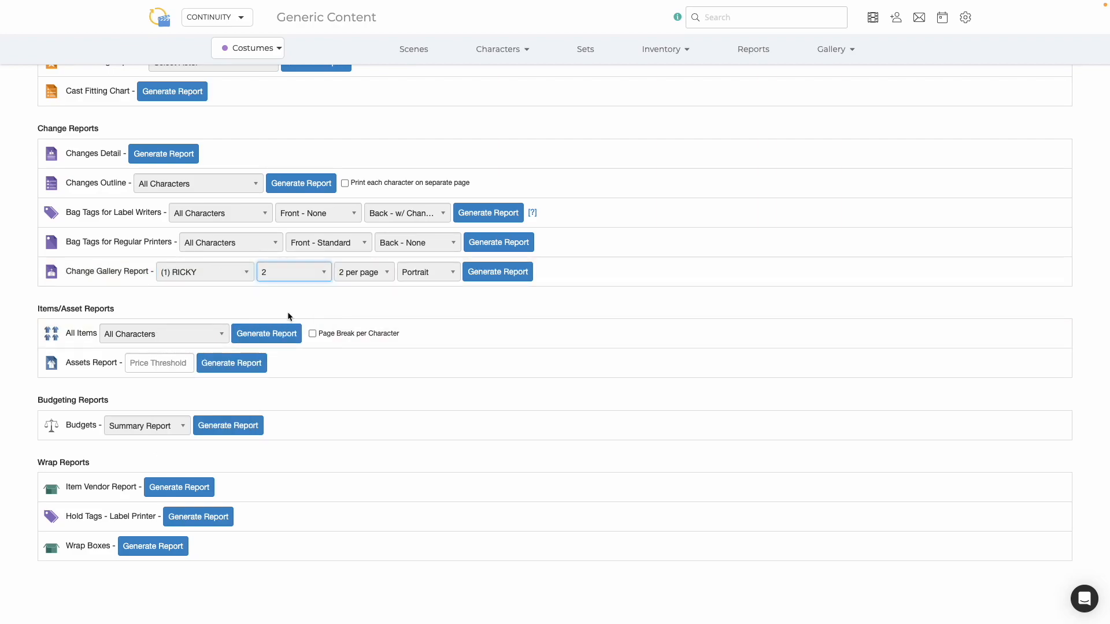
pyautogui.click(383, 275)
pyautogui.click(369, 315)
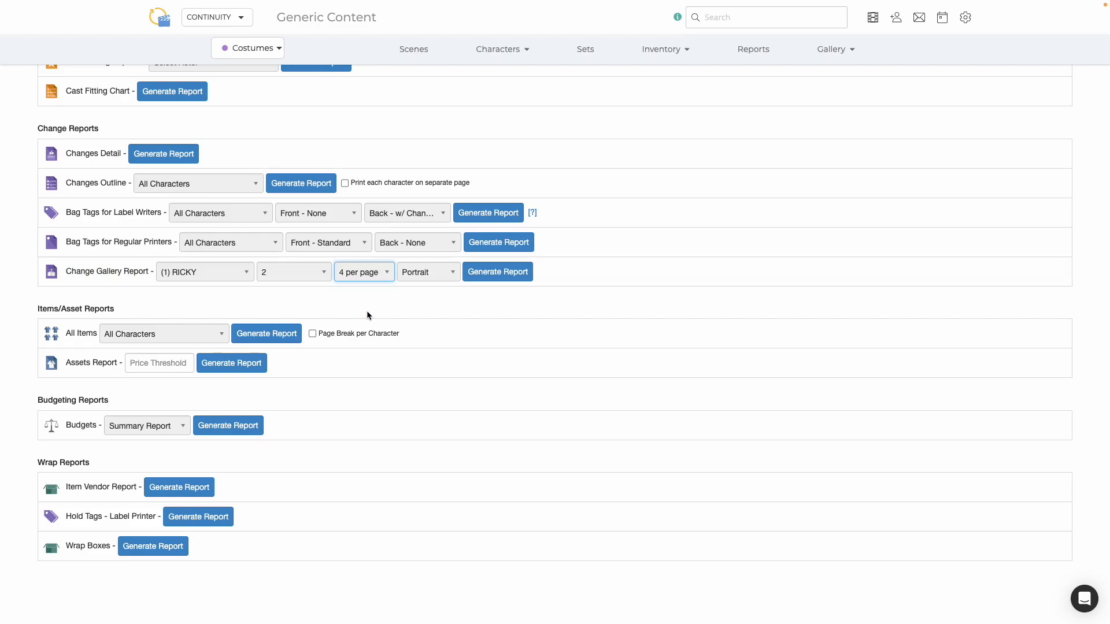
pyautogui.click(426, 273)
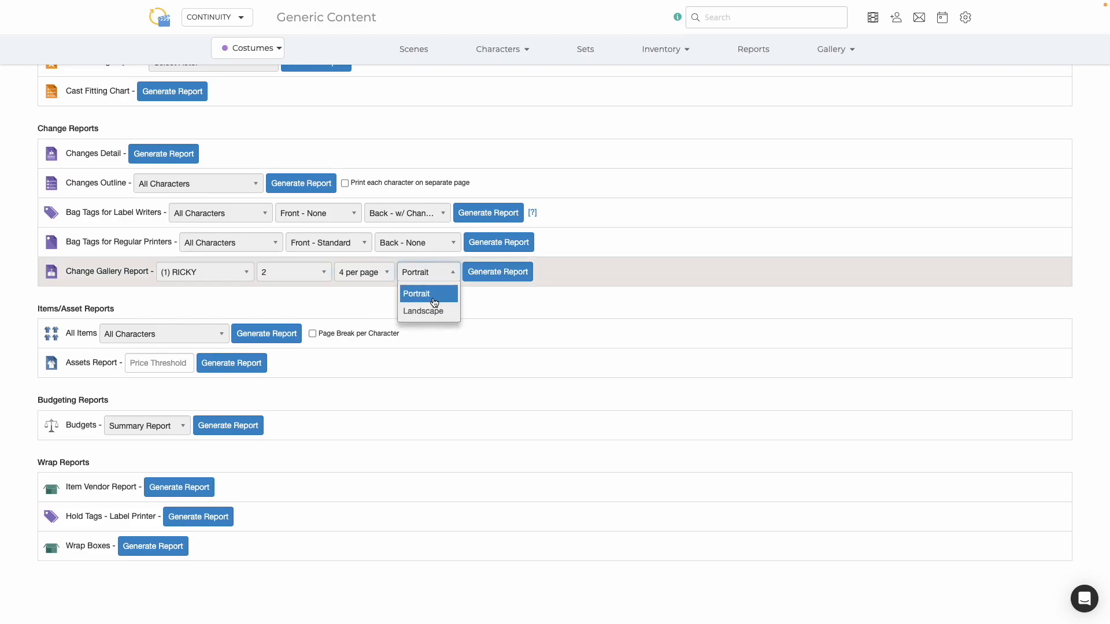
pyautogui.click(440, 272)
pyautogui.click(496, 272)
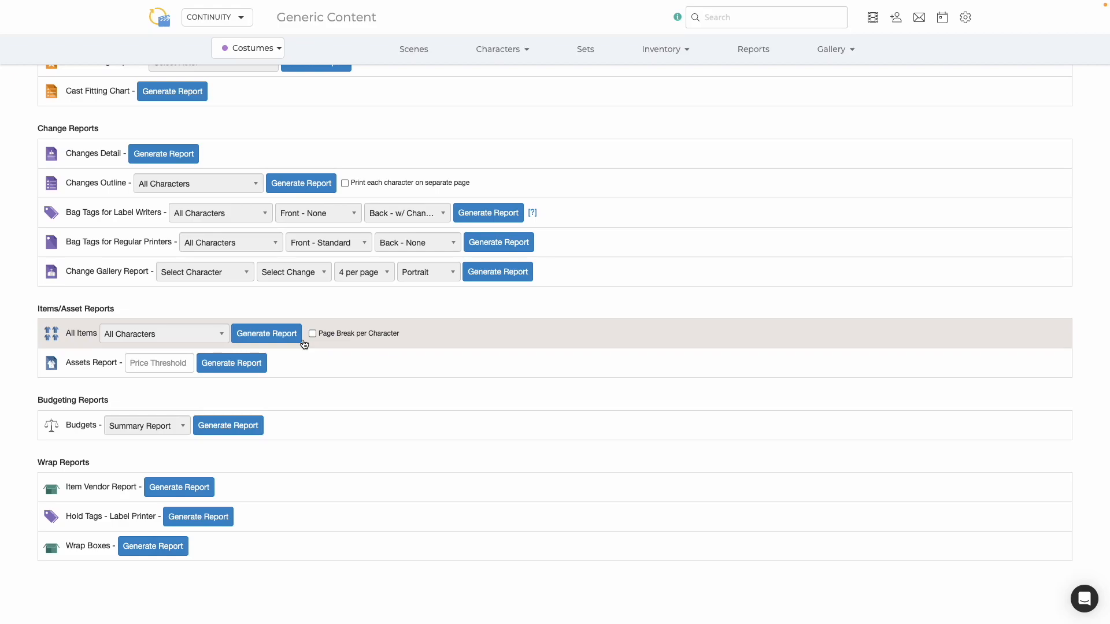
# Check the character choices of the All Items report and generate it for all characters.
pyautogui.click(302, 341)
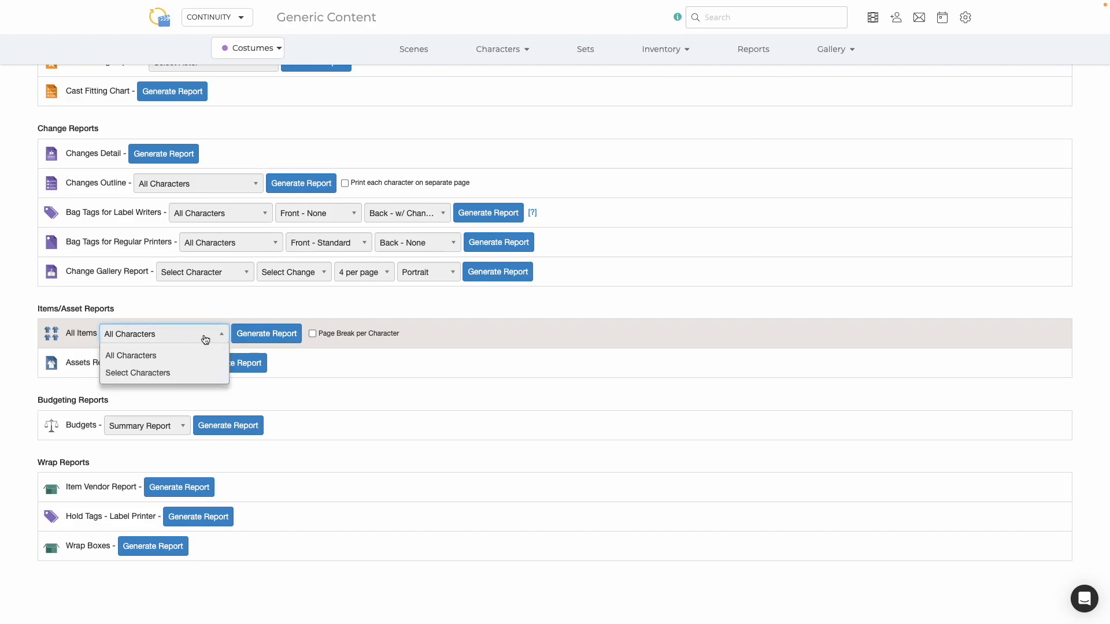
pyautogui.click(222, 335)
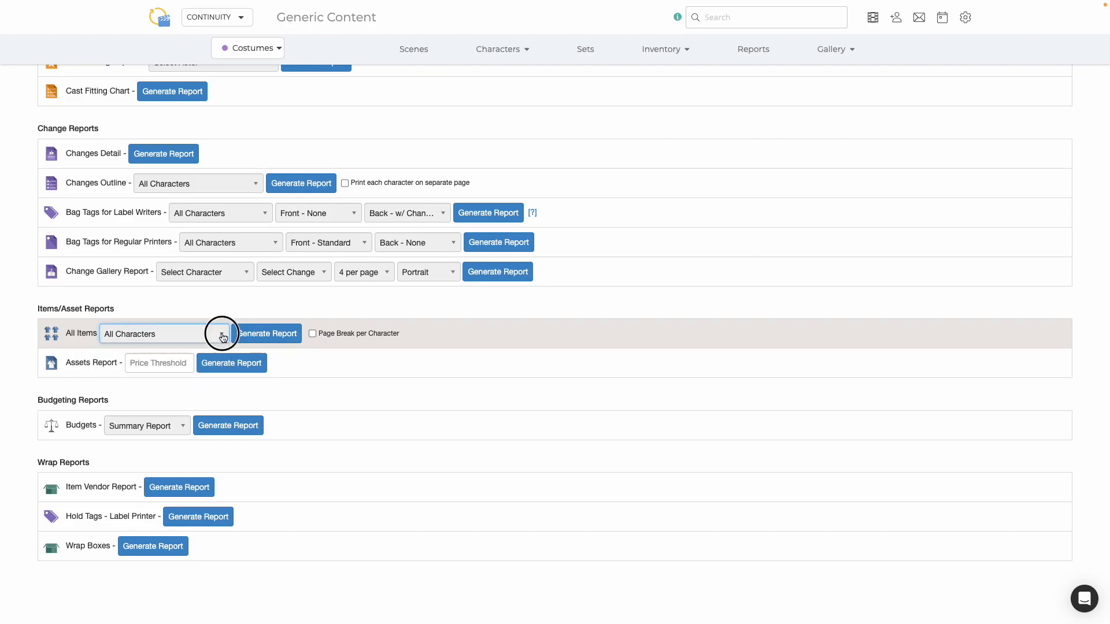
pyautogui.click(269, 341)
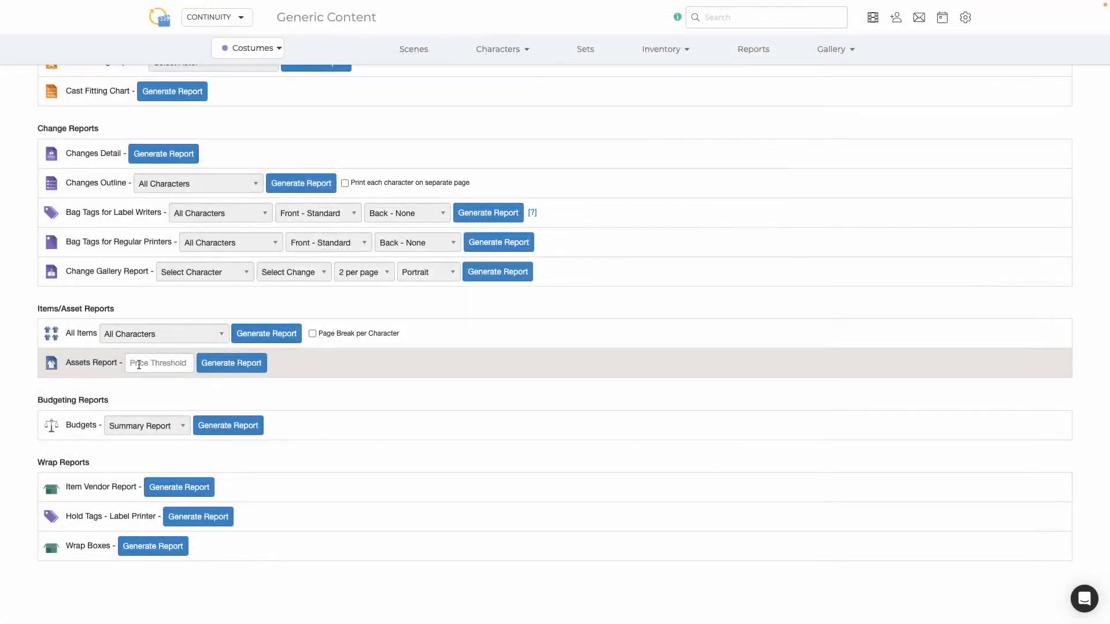
# Generate the Assets Report with a price threshold of 500.
pyautogui.click(139, 364)
pyautogui.write('500')
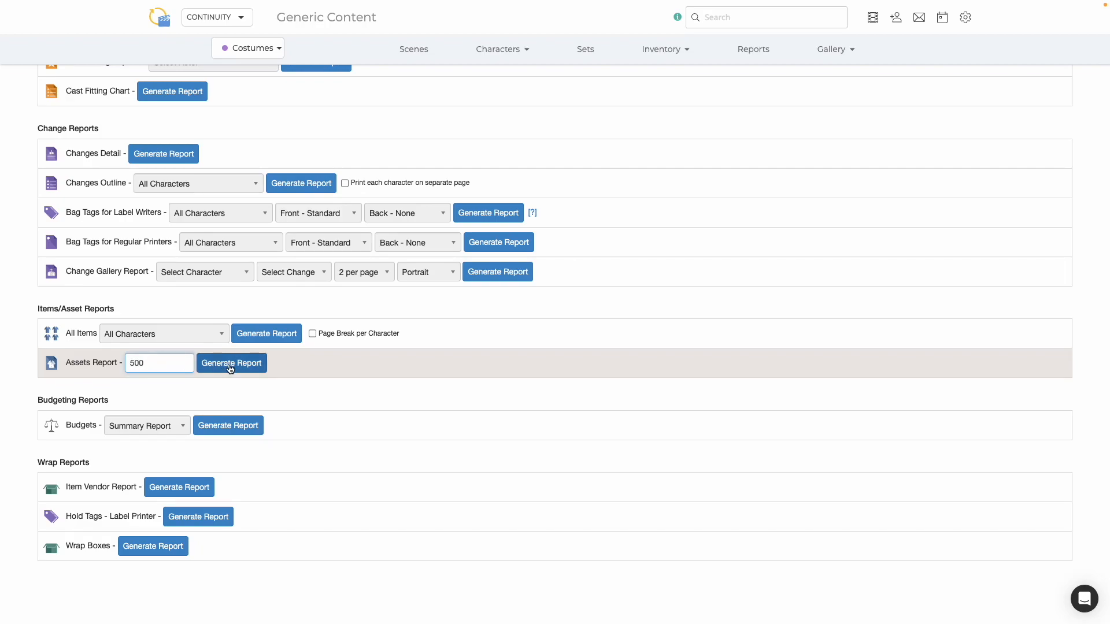
pyautogui.click(230, 366)
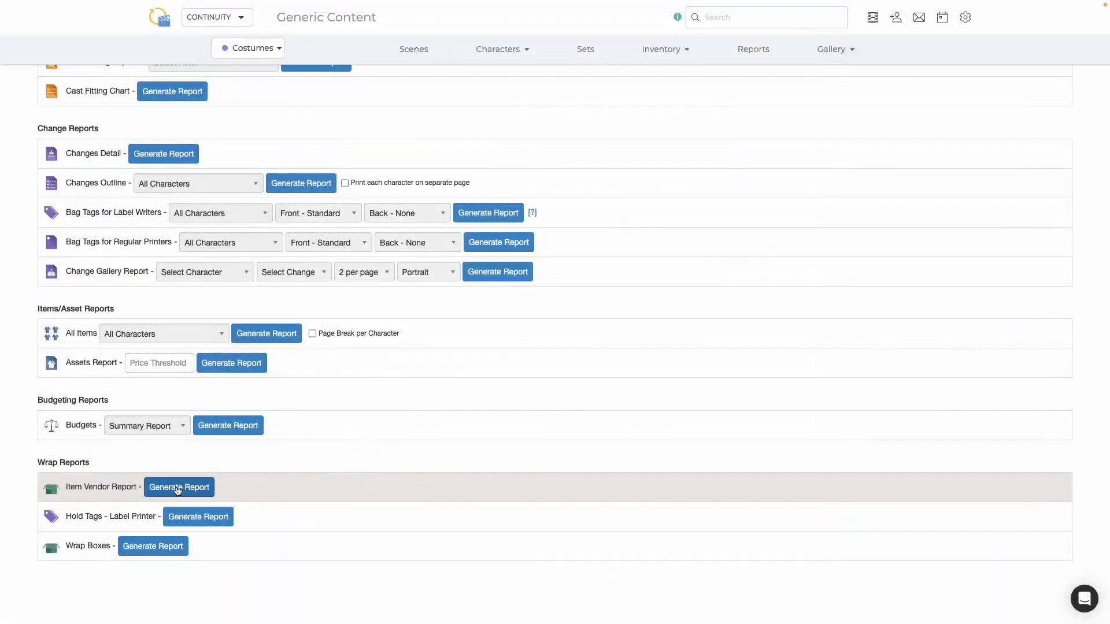
# Generate the Item Vendor Report for Buy purchases, sorted by vendor, covering all characters and all vendors.
pyautogui.click(178, 488)
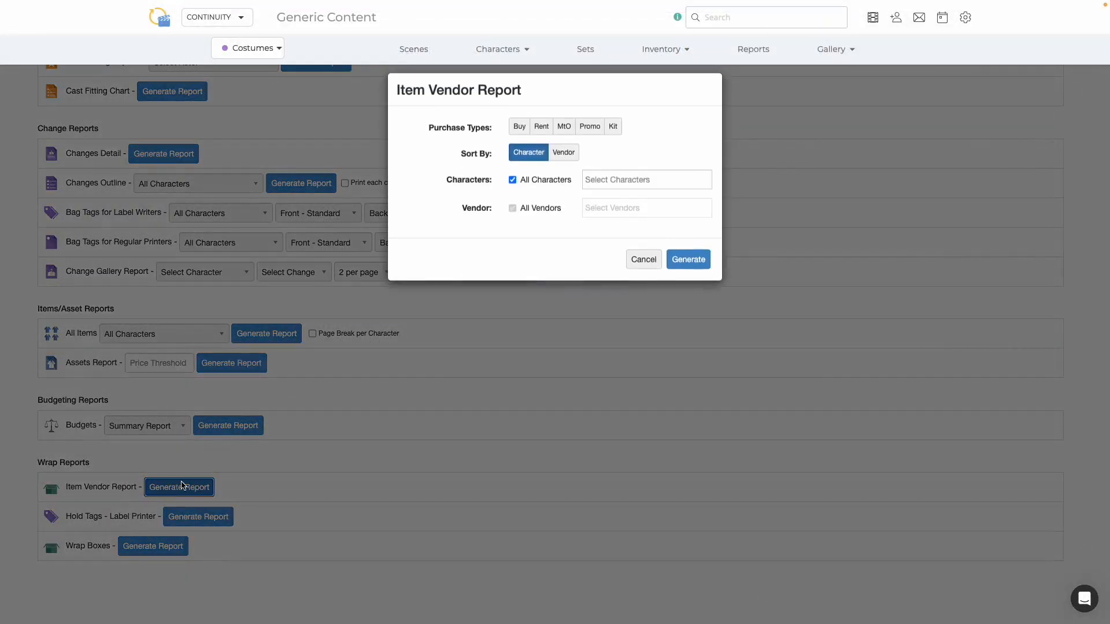
pyautogui.click(520, 136)
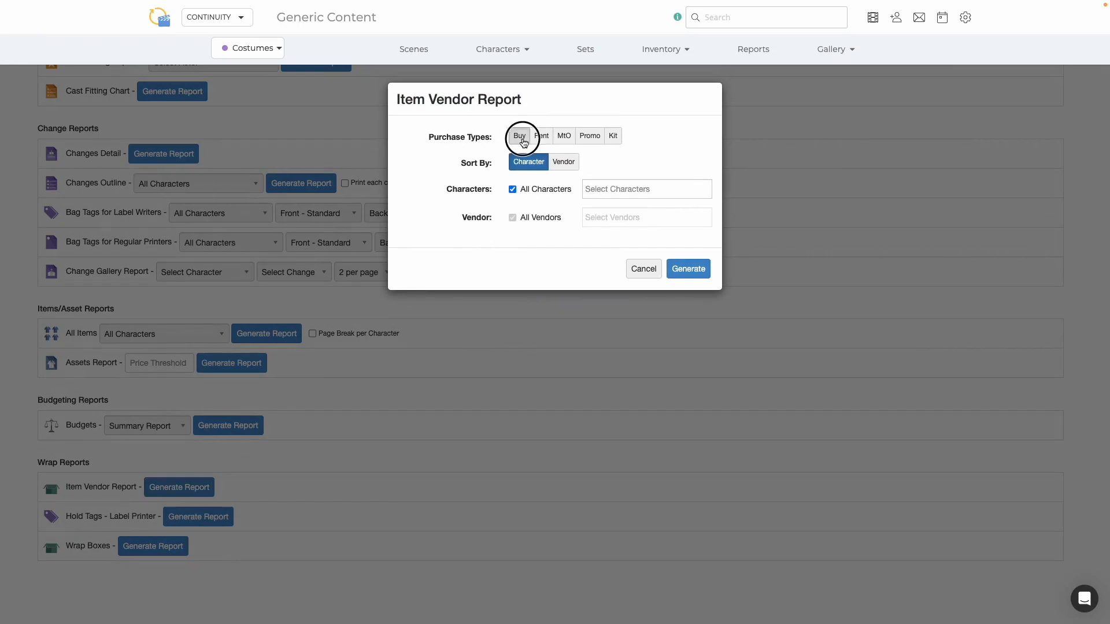
pyautogui.click(563, 164)
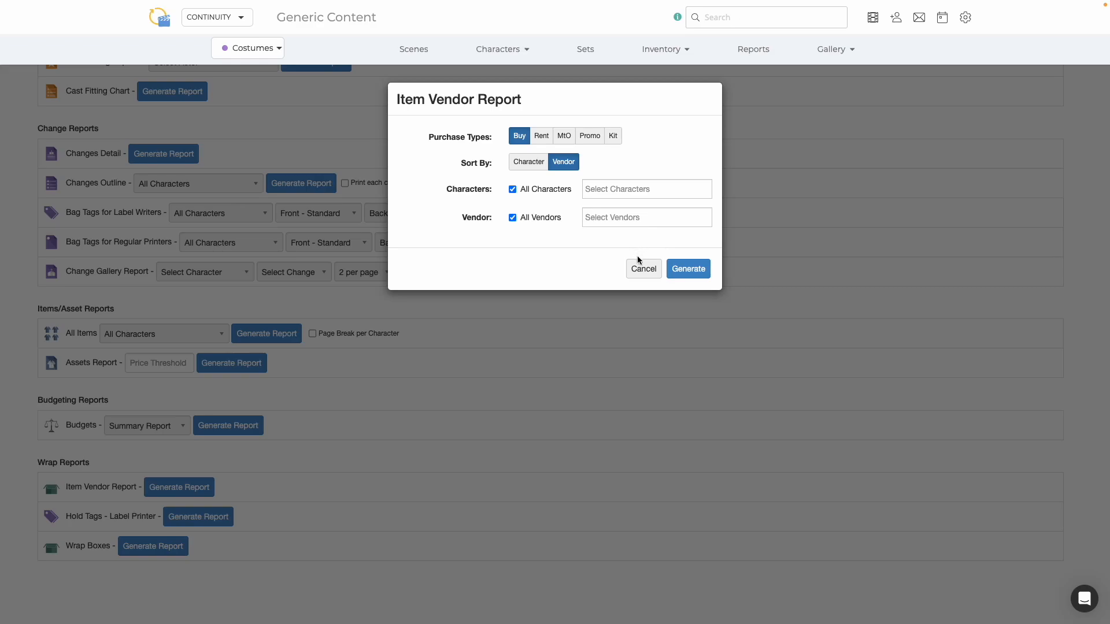
pyautogui.click(686, 270)
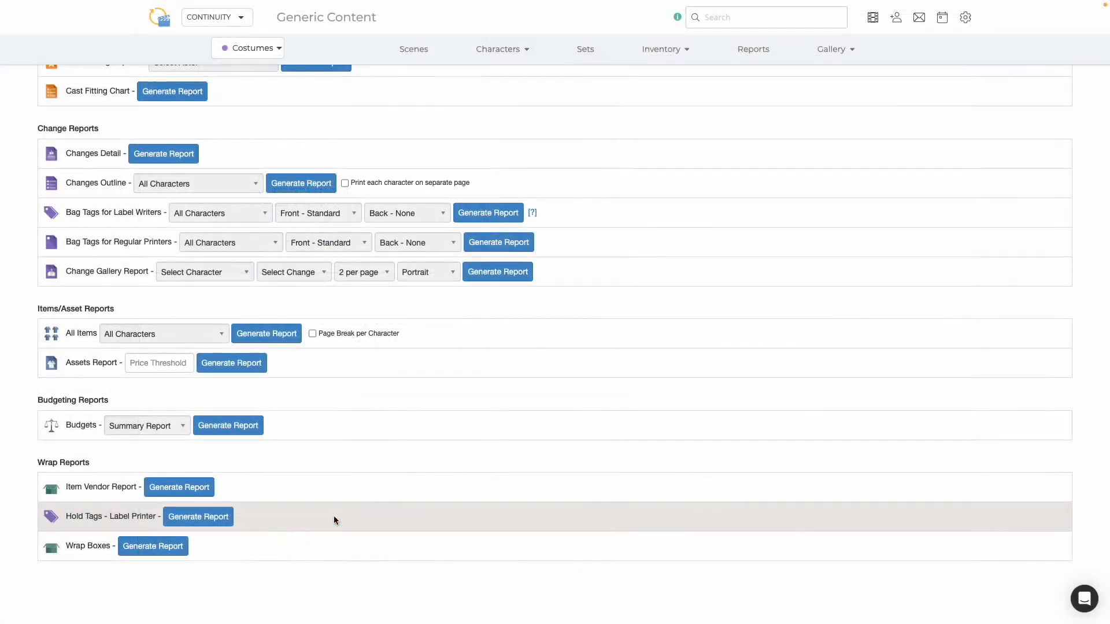
# Open the label printer Hold Tags options and examine the tag names and the Front, Back and Front & Back layouts.
pyautogui.click(214, 515)
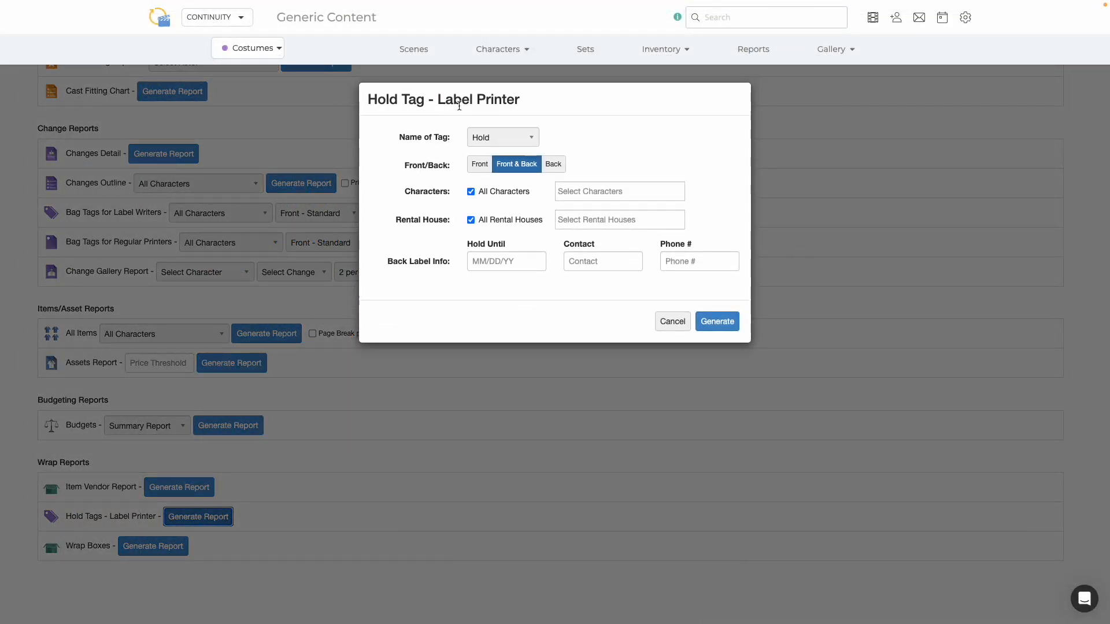
pyautogui.click(523, 139)
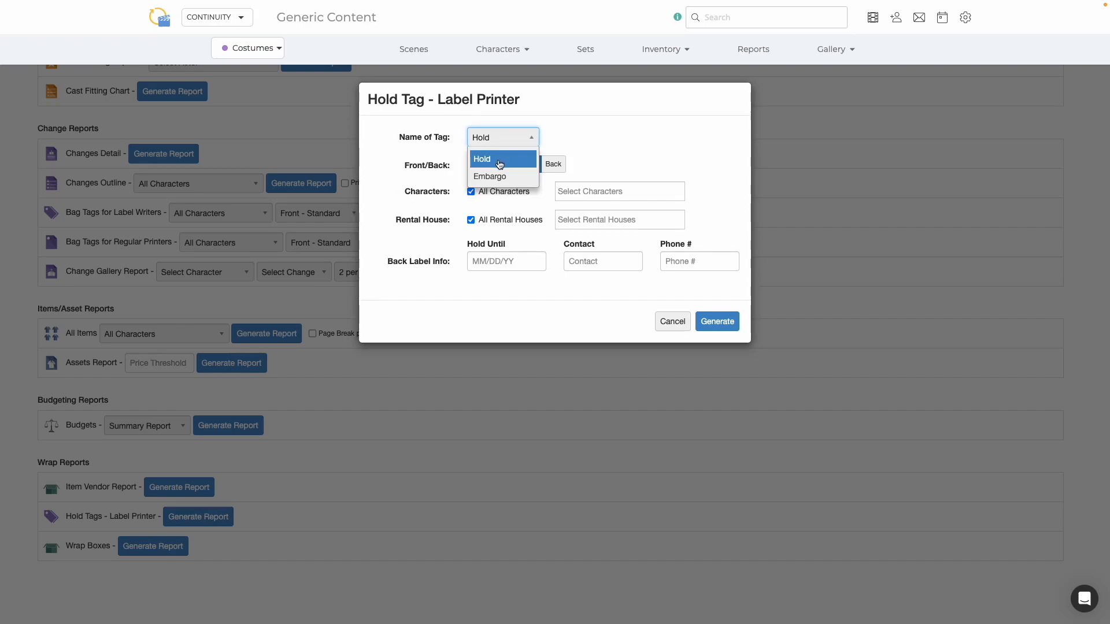
pyautogui.click(509, 143)
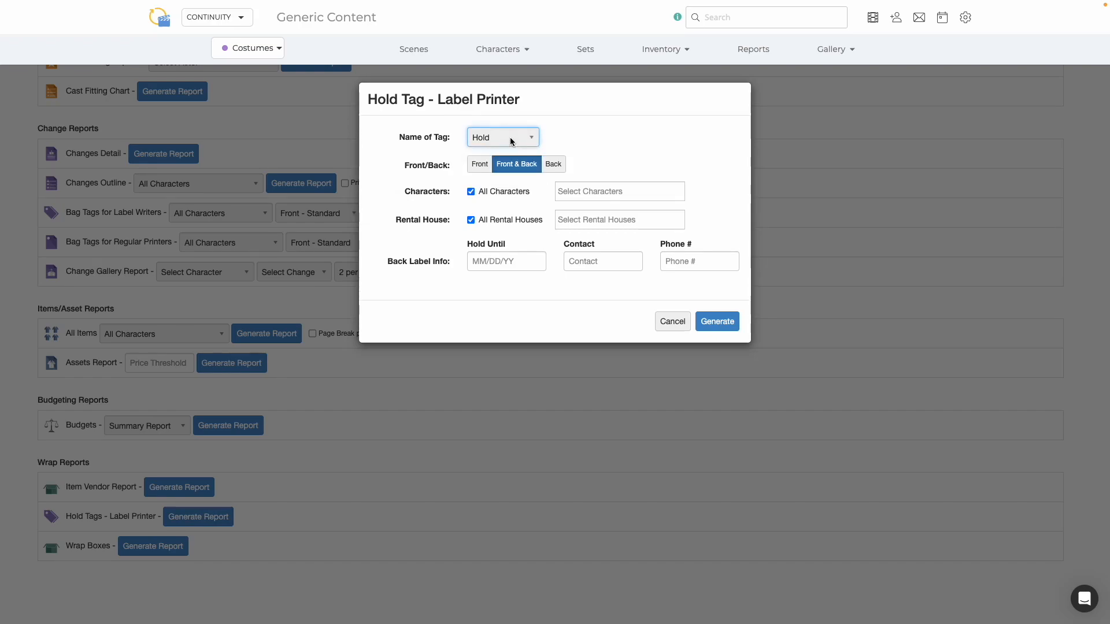
pyautogui.click(478, 167)
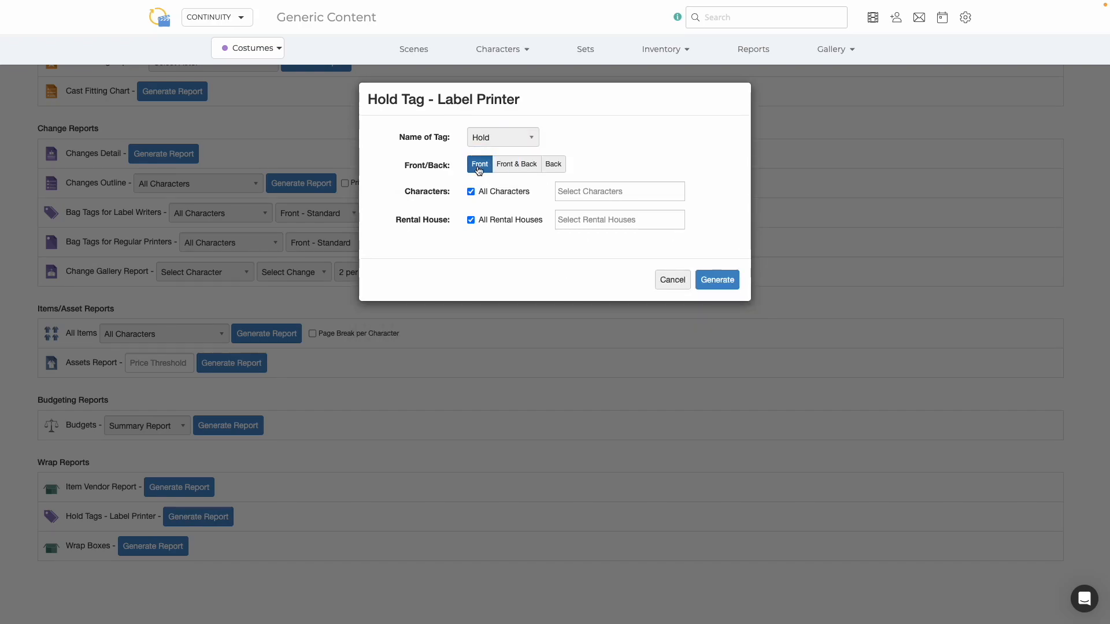
pyautogui.click(557, 166)
pyautogui.click(517, 167)
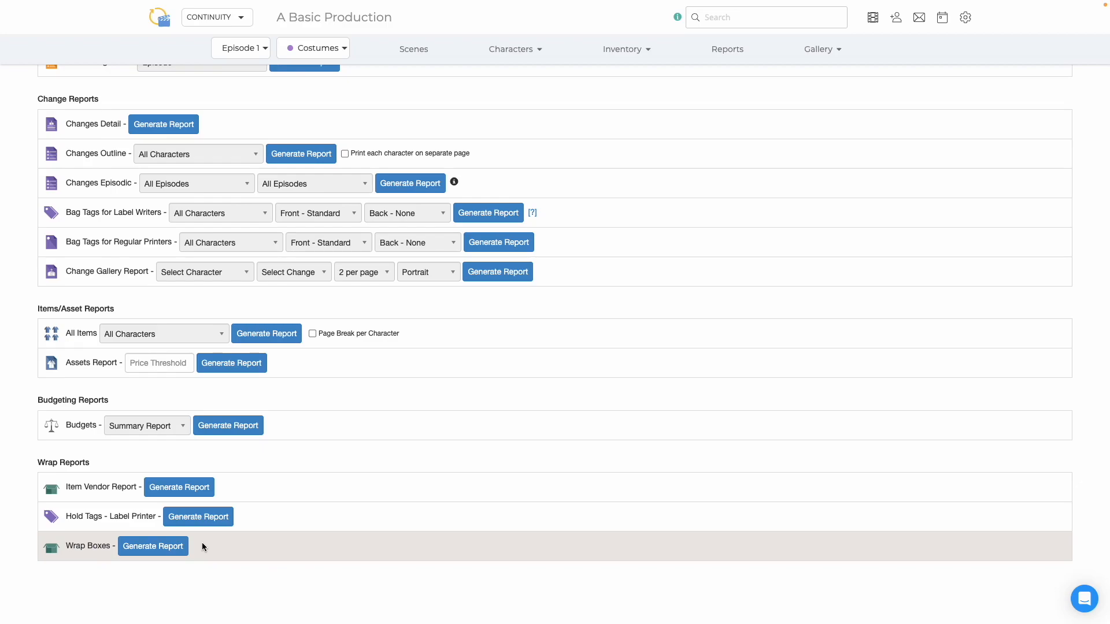
# Generate the Wrap Box Report for wrap box 2 only, adding the Vendor column to the default columns.
pyautogui.click(170, 548)
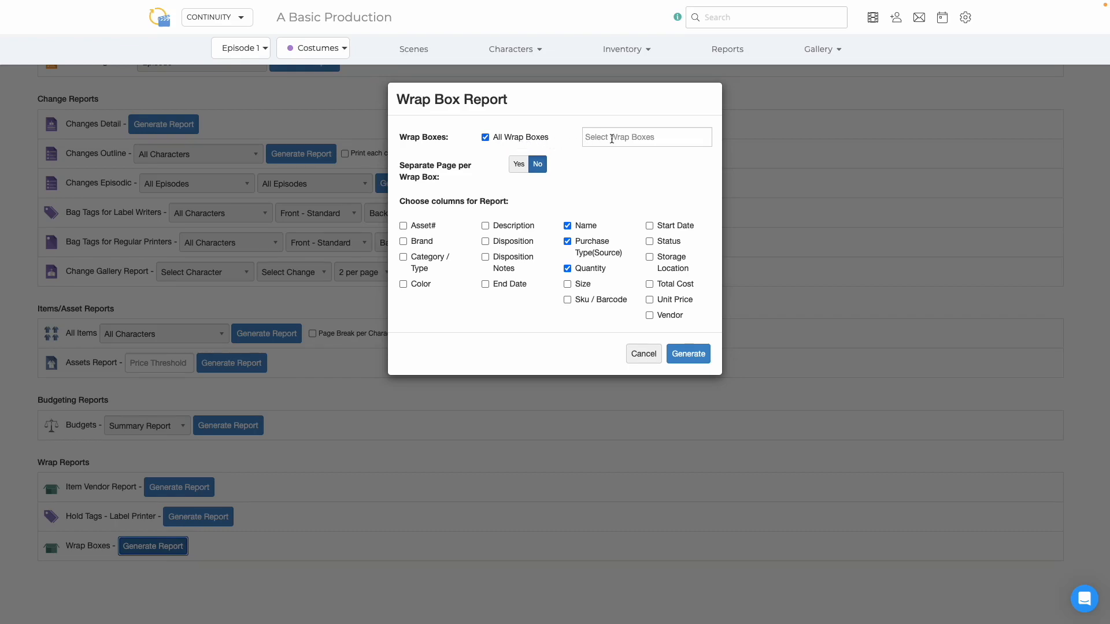
pyautogui.click(611, 138)
pyautogui.click(613, 181)
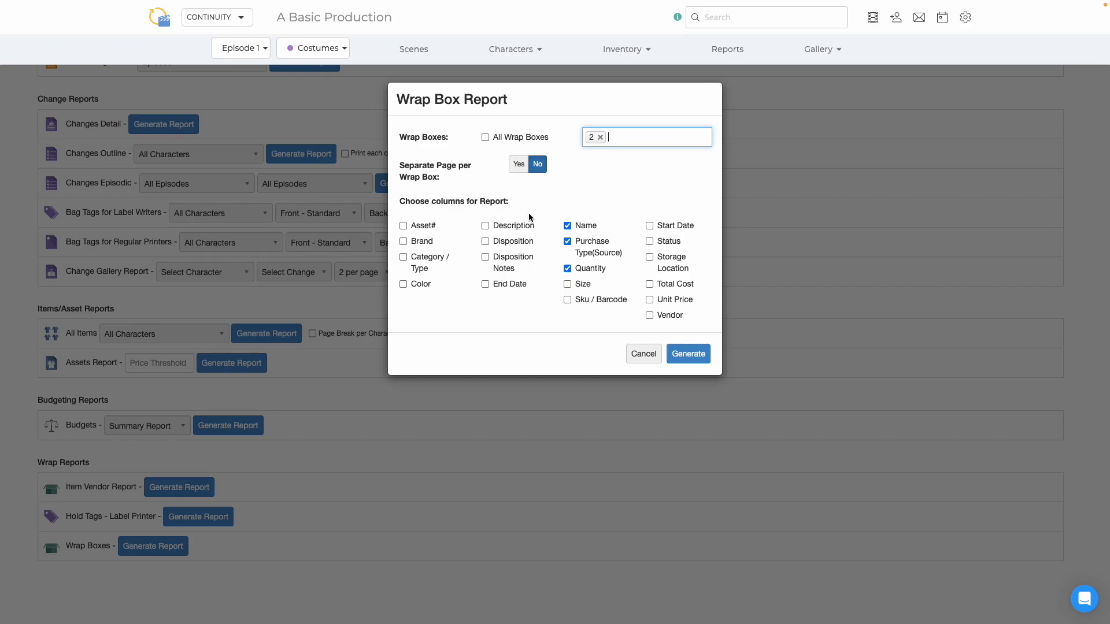
pyautogui.click(650, 317)
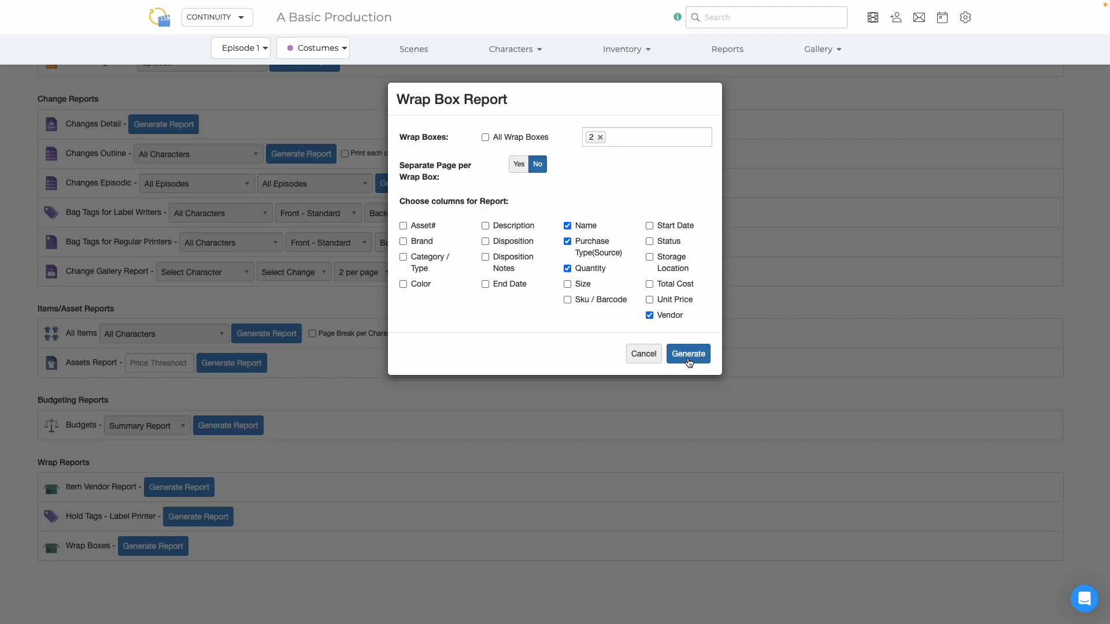
pyautogui.click(688, 355)
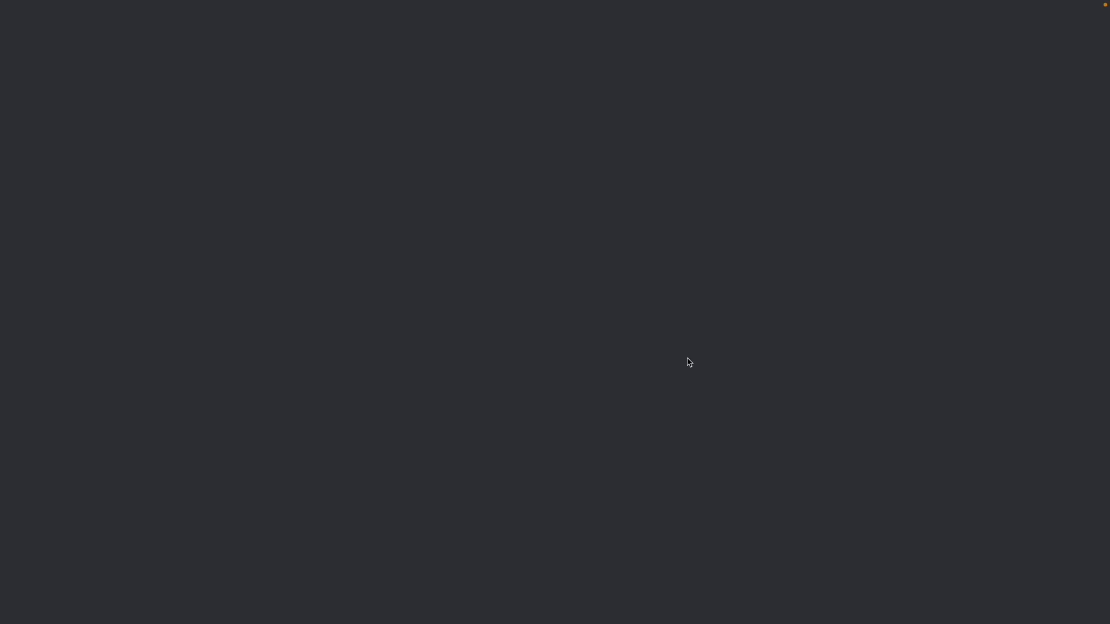